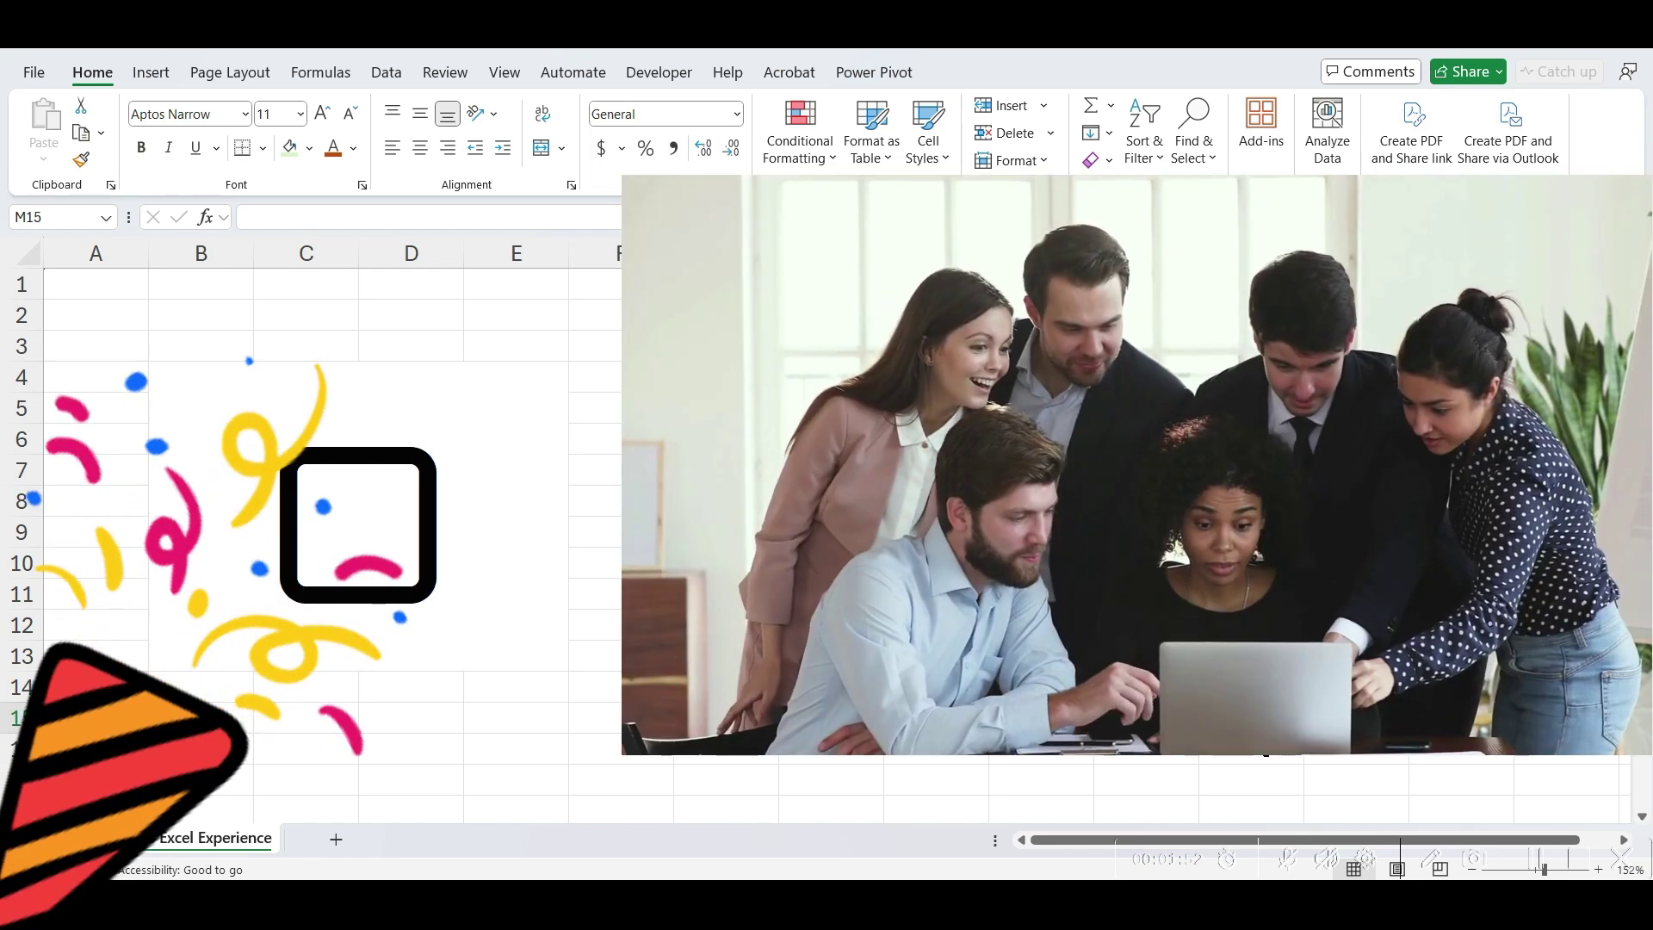
Step: Tick the large checkbox in merged block B4:E13 so the green fill appears
left_click(375, 540)
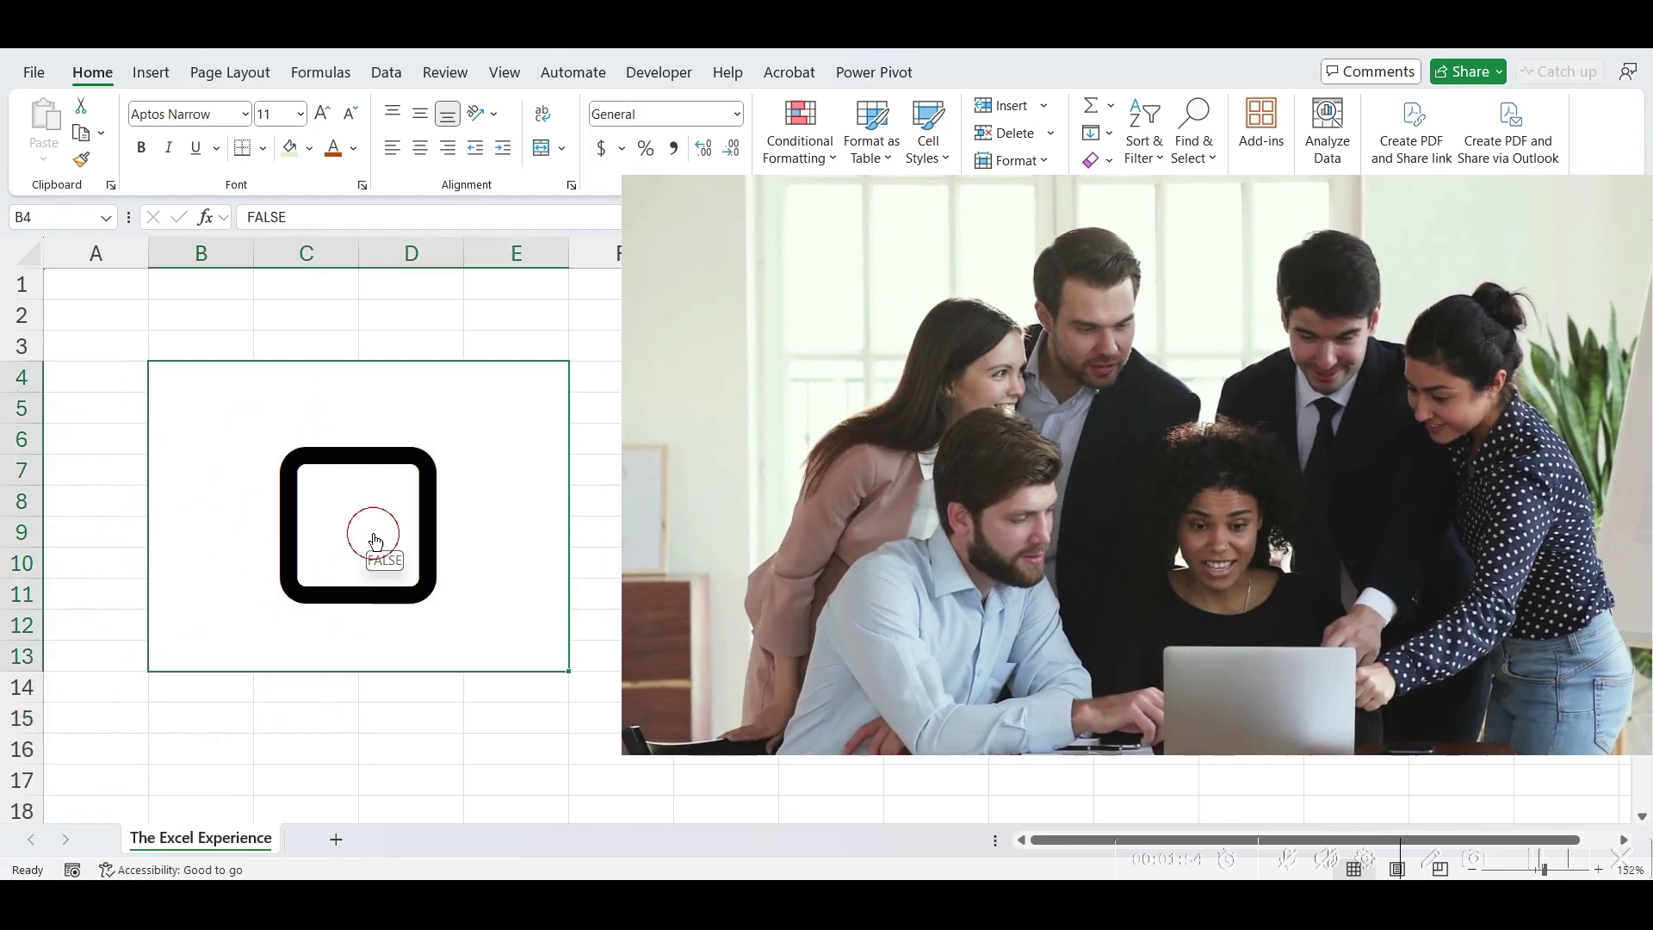
left_click(450, 739)
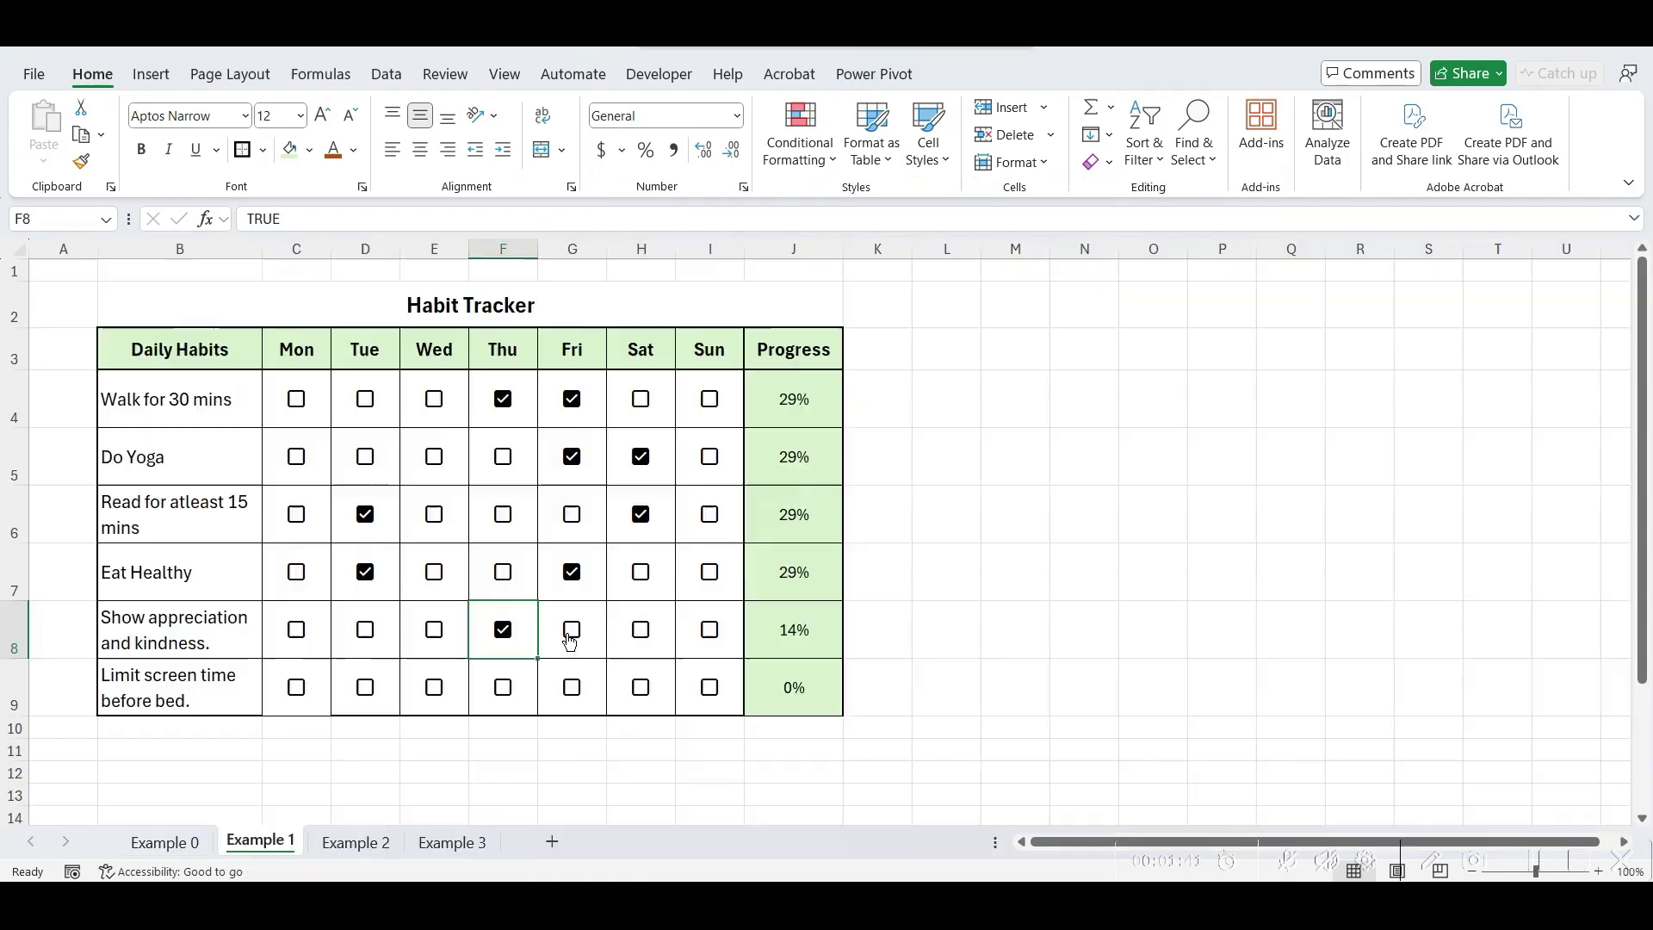
Step: In the Habit Tracker, tick Fri and Sat for Show appreciation and Mon–Sun for Limit screen time
left_click(571, 629)
left_click(641, 629)
left_click(640, 687)
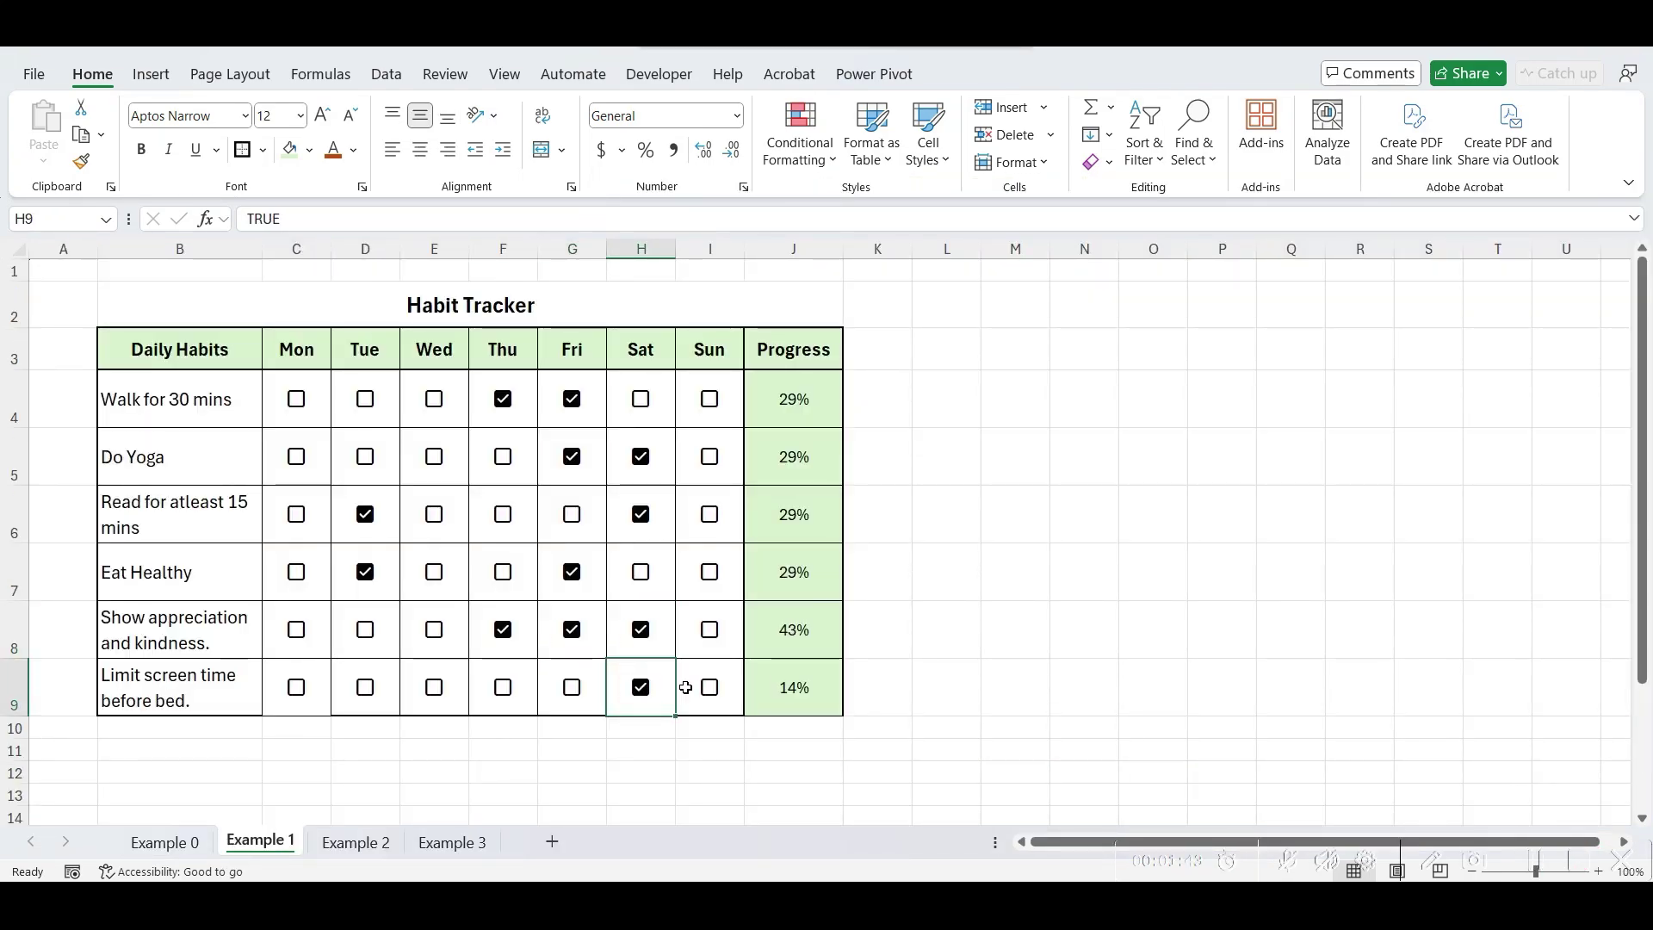
left_click(710, 687)
left_click(570, 688)
left_click(503, 689)
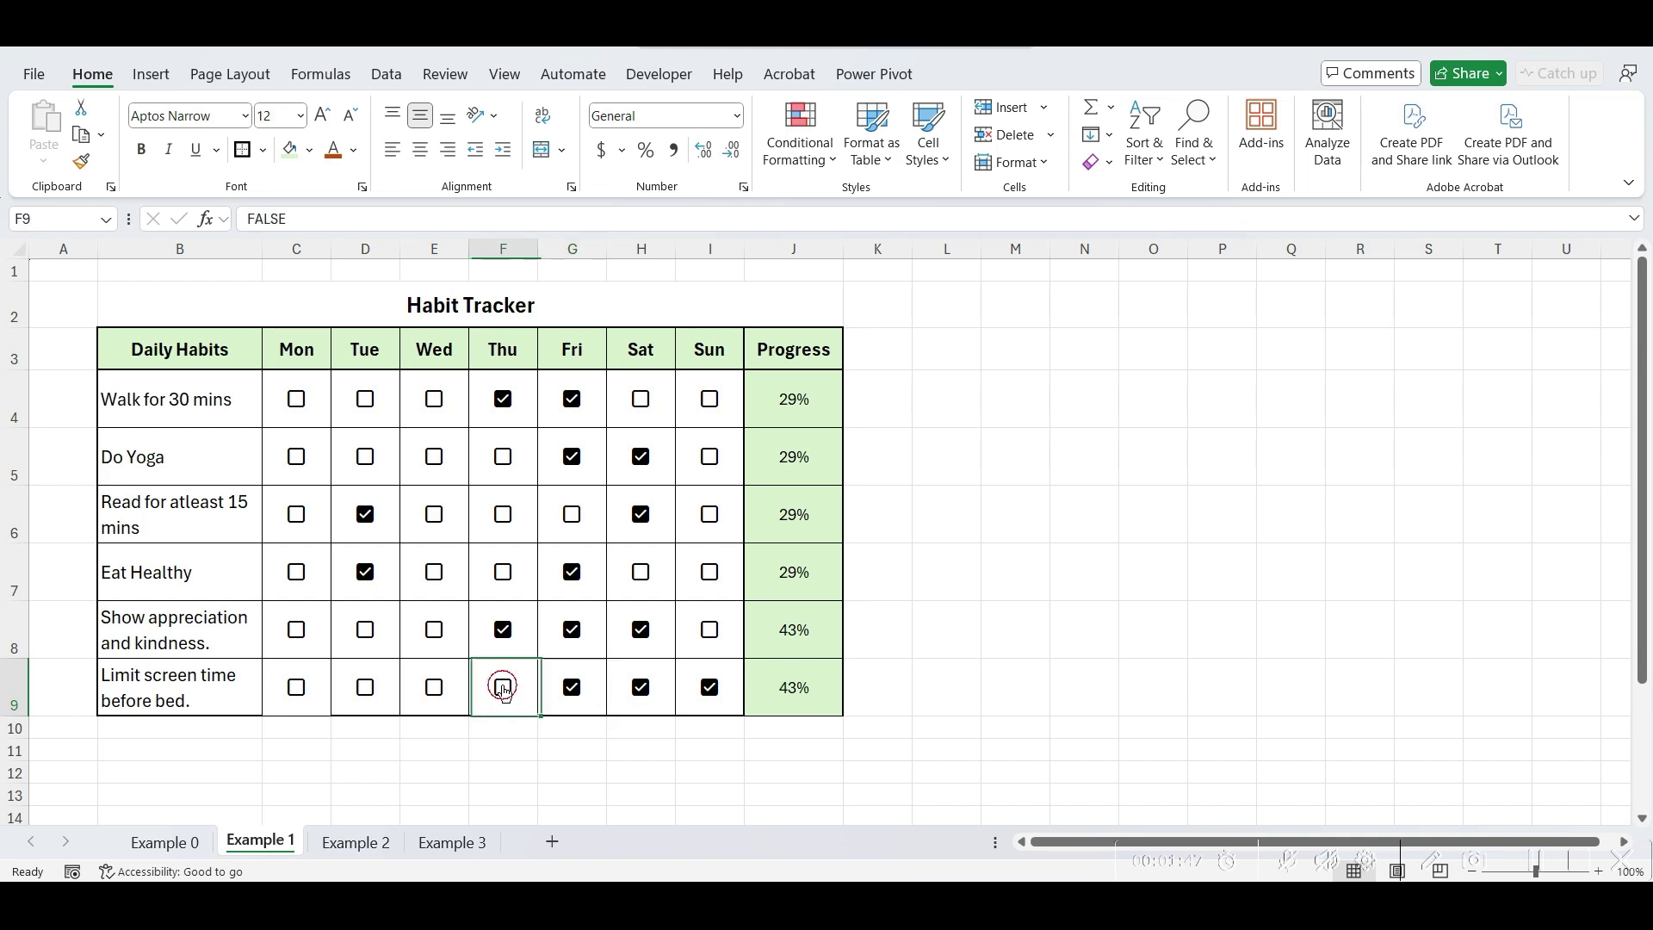
left_click(434, 687)
left_click(365, 687)
left_click(296, 687)
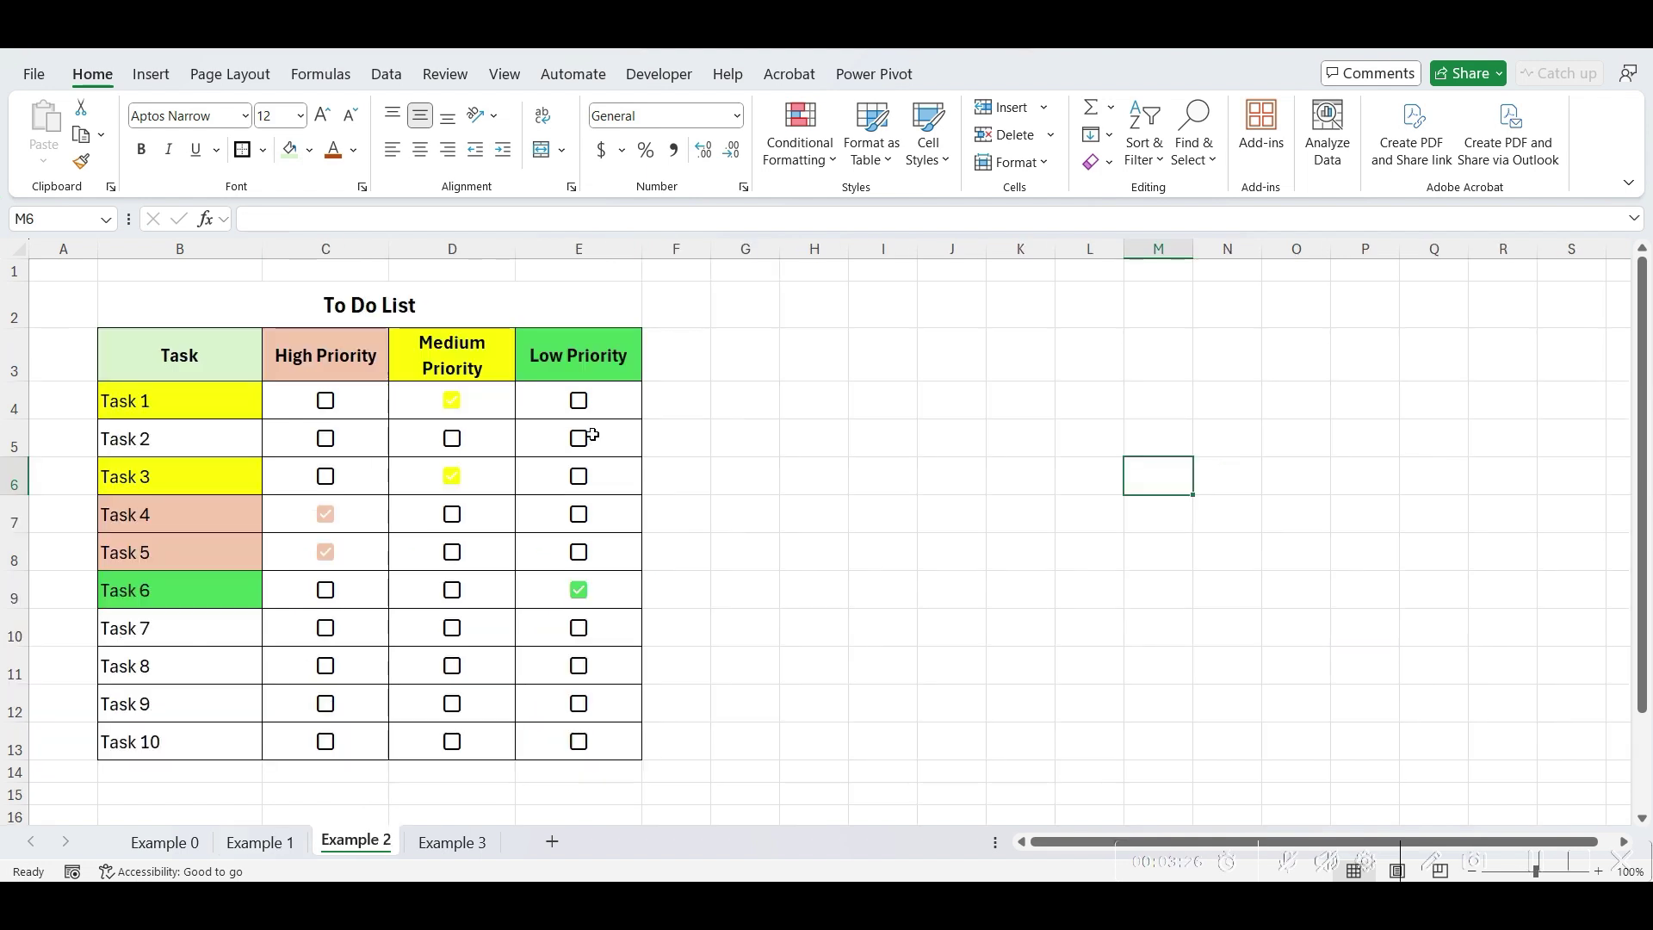
Step: Set To Do priorities: Task 2 Low, Task 7 Medium, Task 8 High, Task 9 Medium, Task 10 Low
left_click(578, 438)
left_click(454, 628)
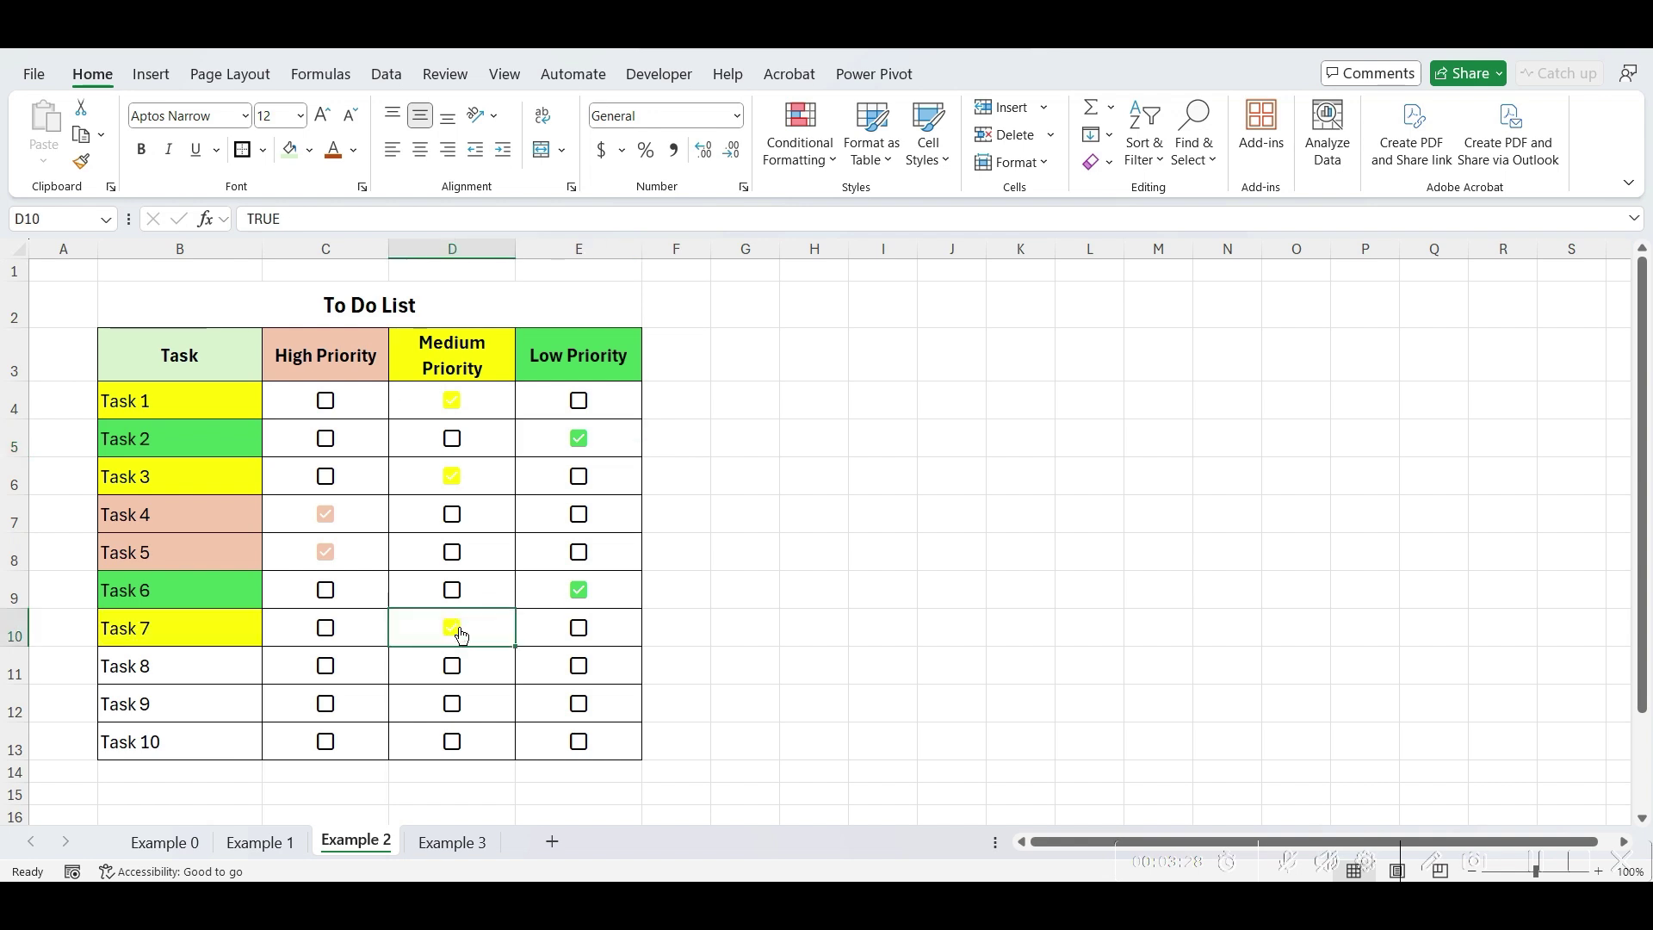
left_click(327, 667)
left_click(452, 703)
left_click(580, 744)
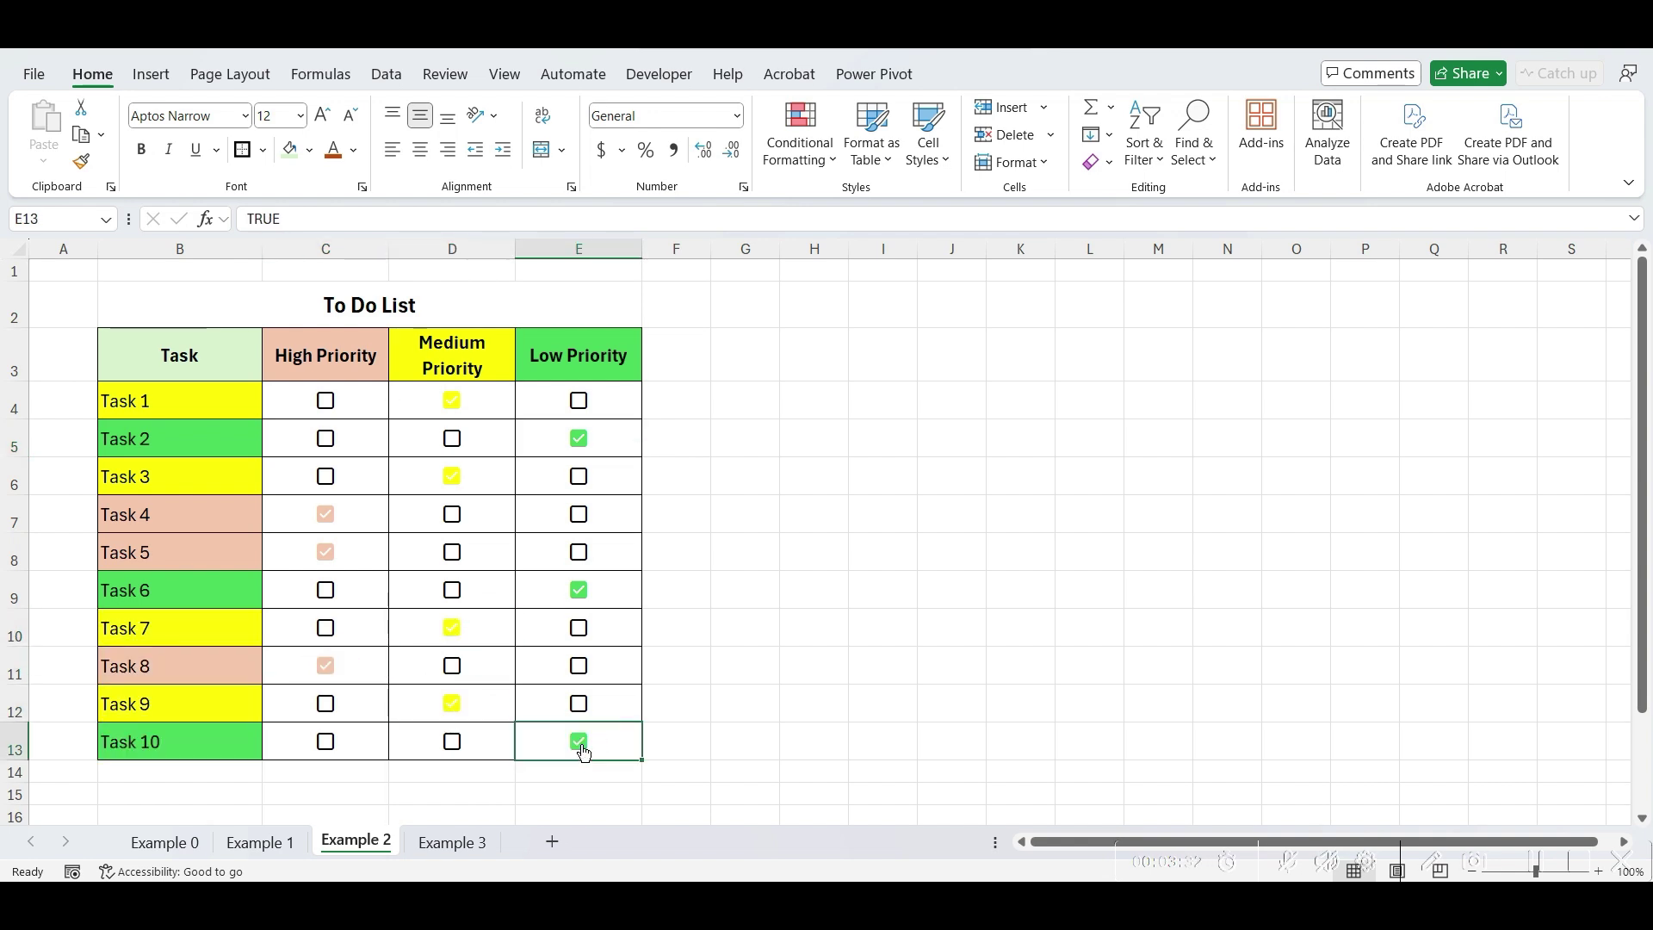
Step: Mark the design feedback, plugins integration, analytics tracking and proofreading tasks complete
left_click(497, 494)
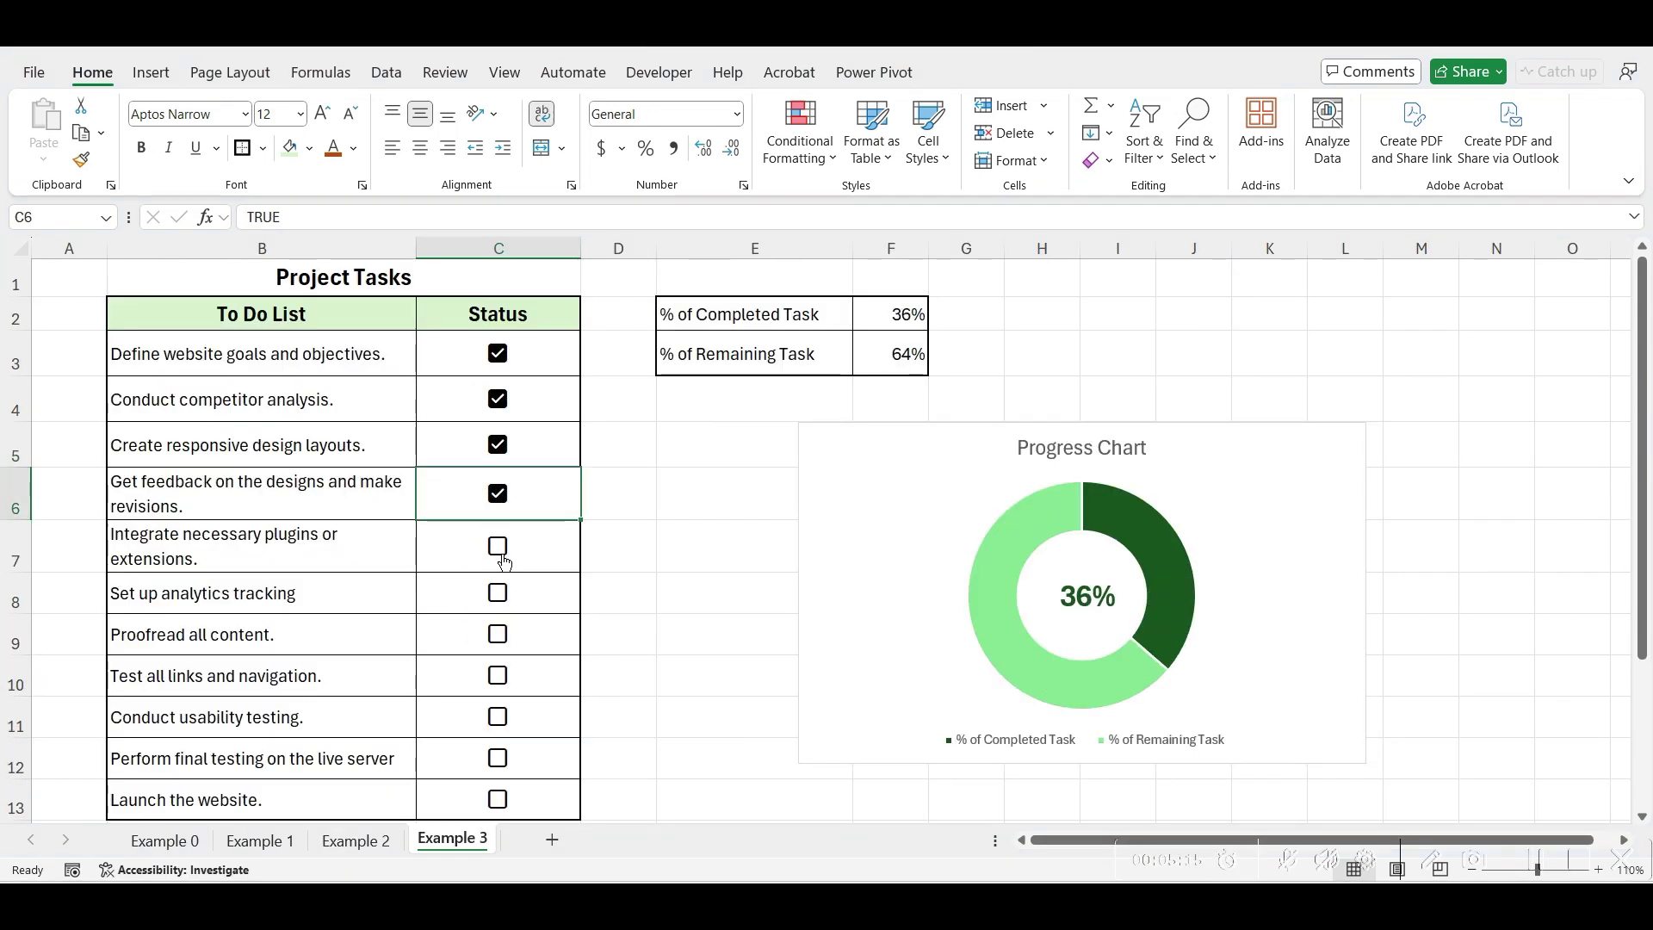
left_click(498, 546)
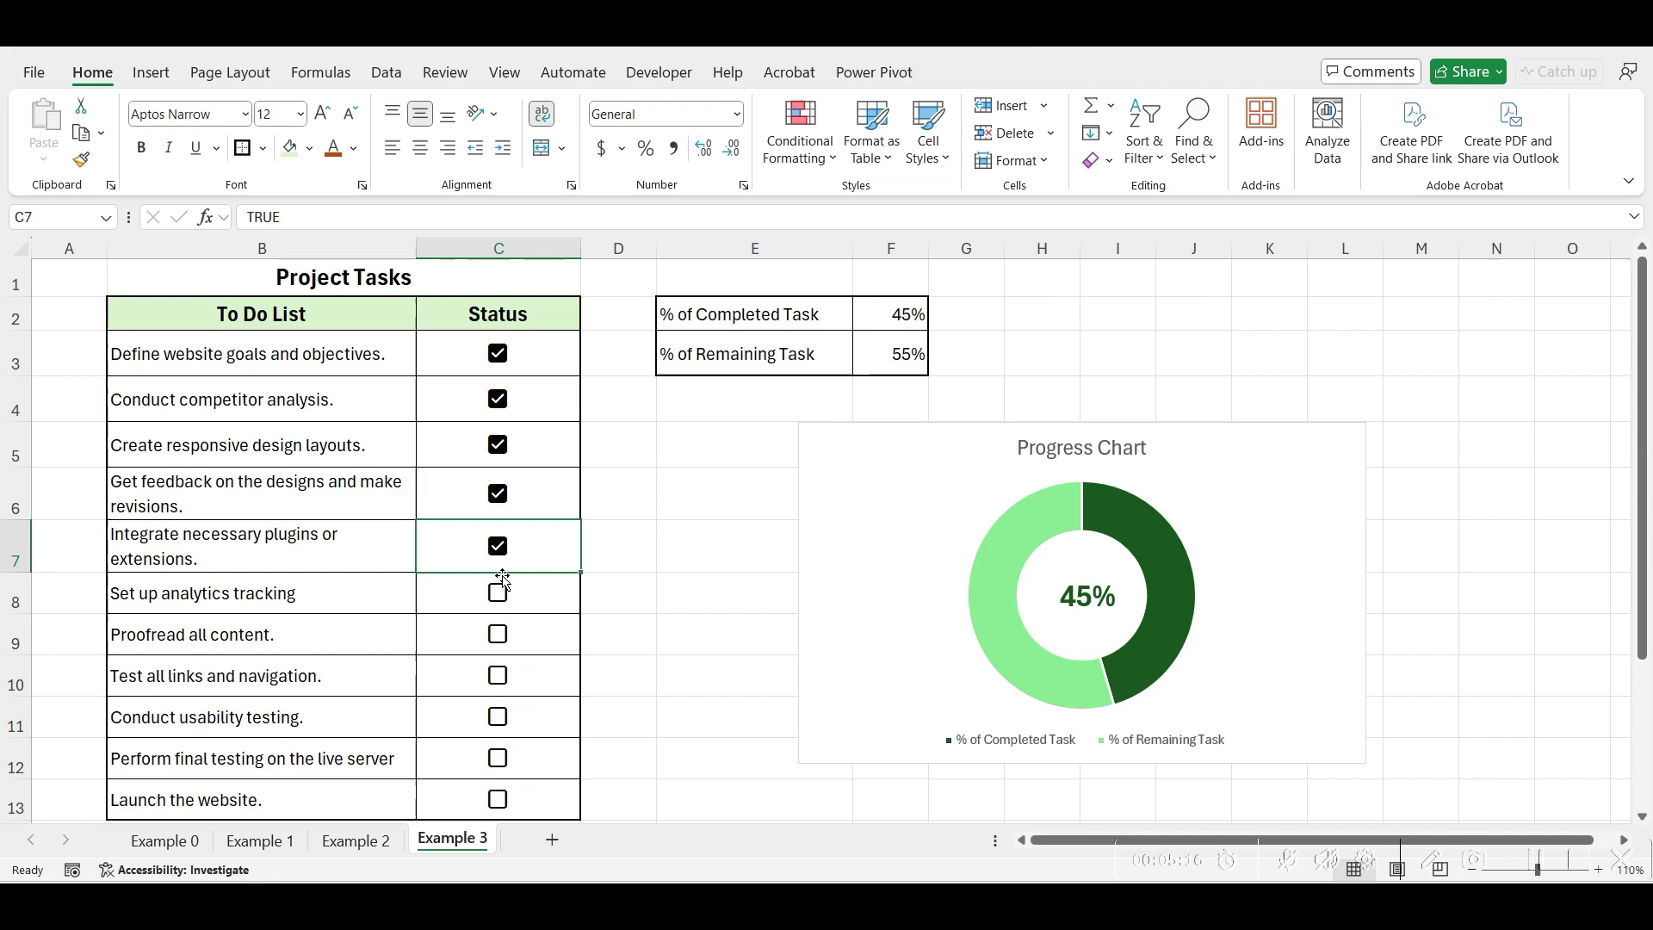
left_click(498, 592)
left_click(497, 633)
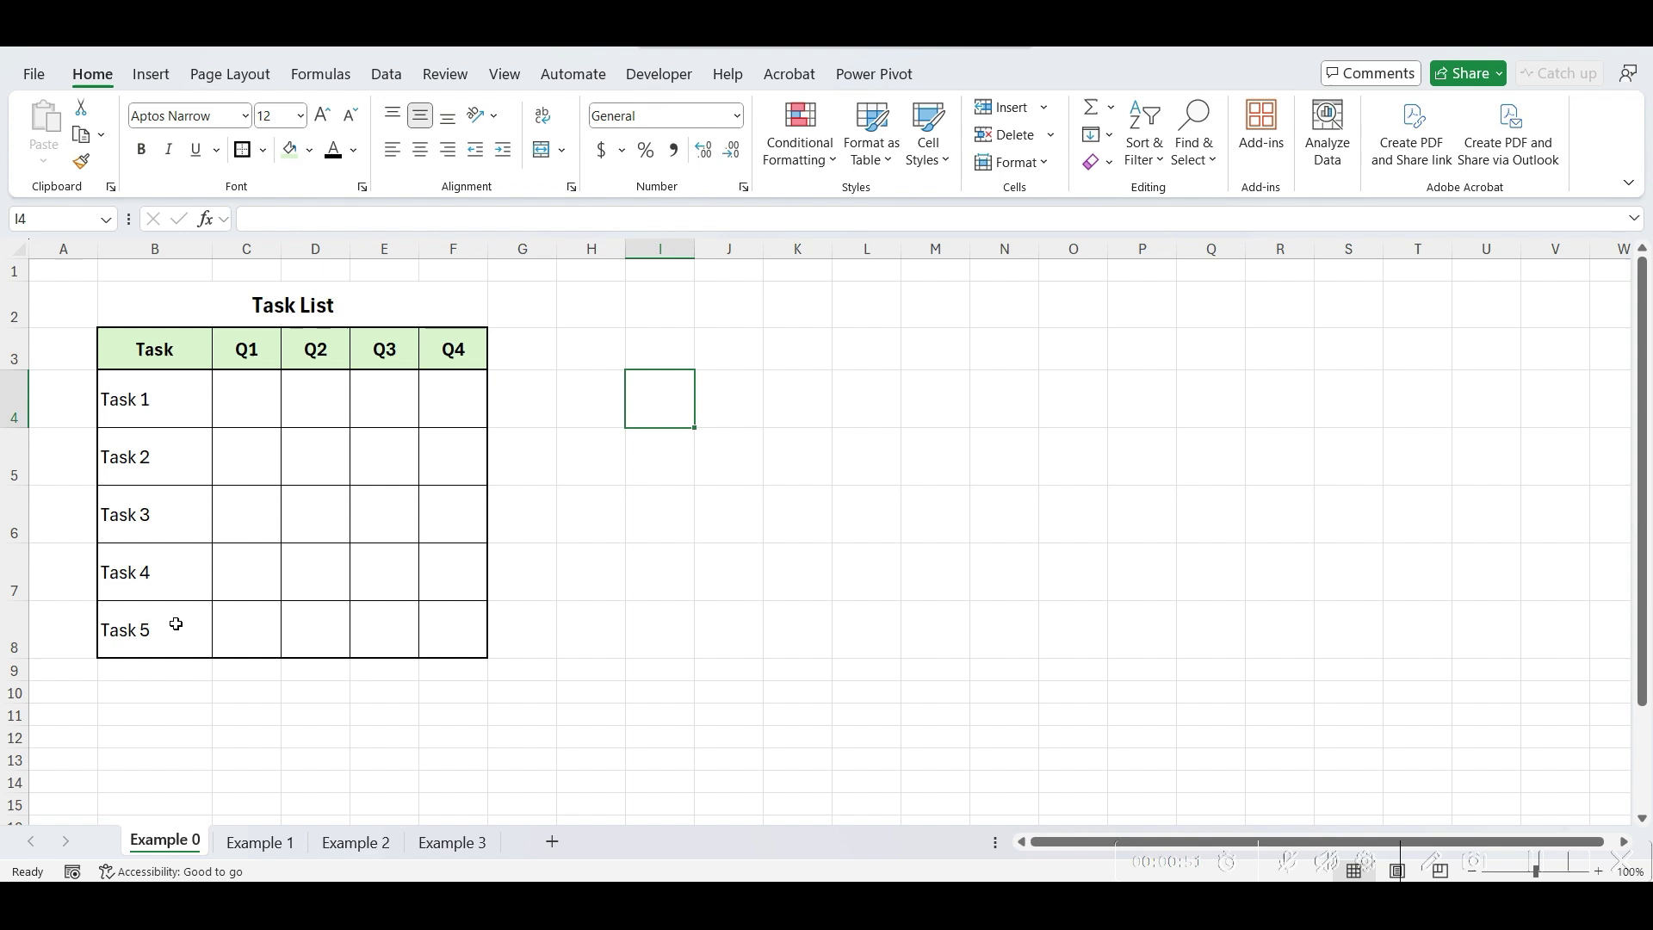
Step: Insert a checkbox in C4 and paste copies into C5 through C8
left_click(251, 404)
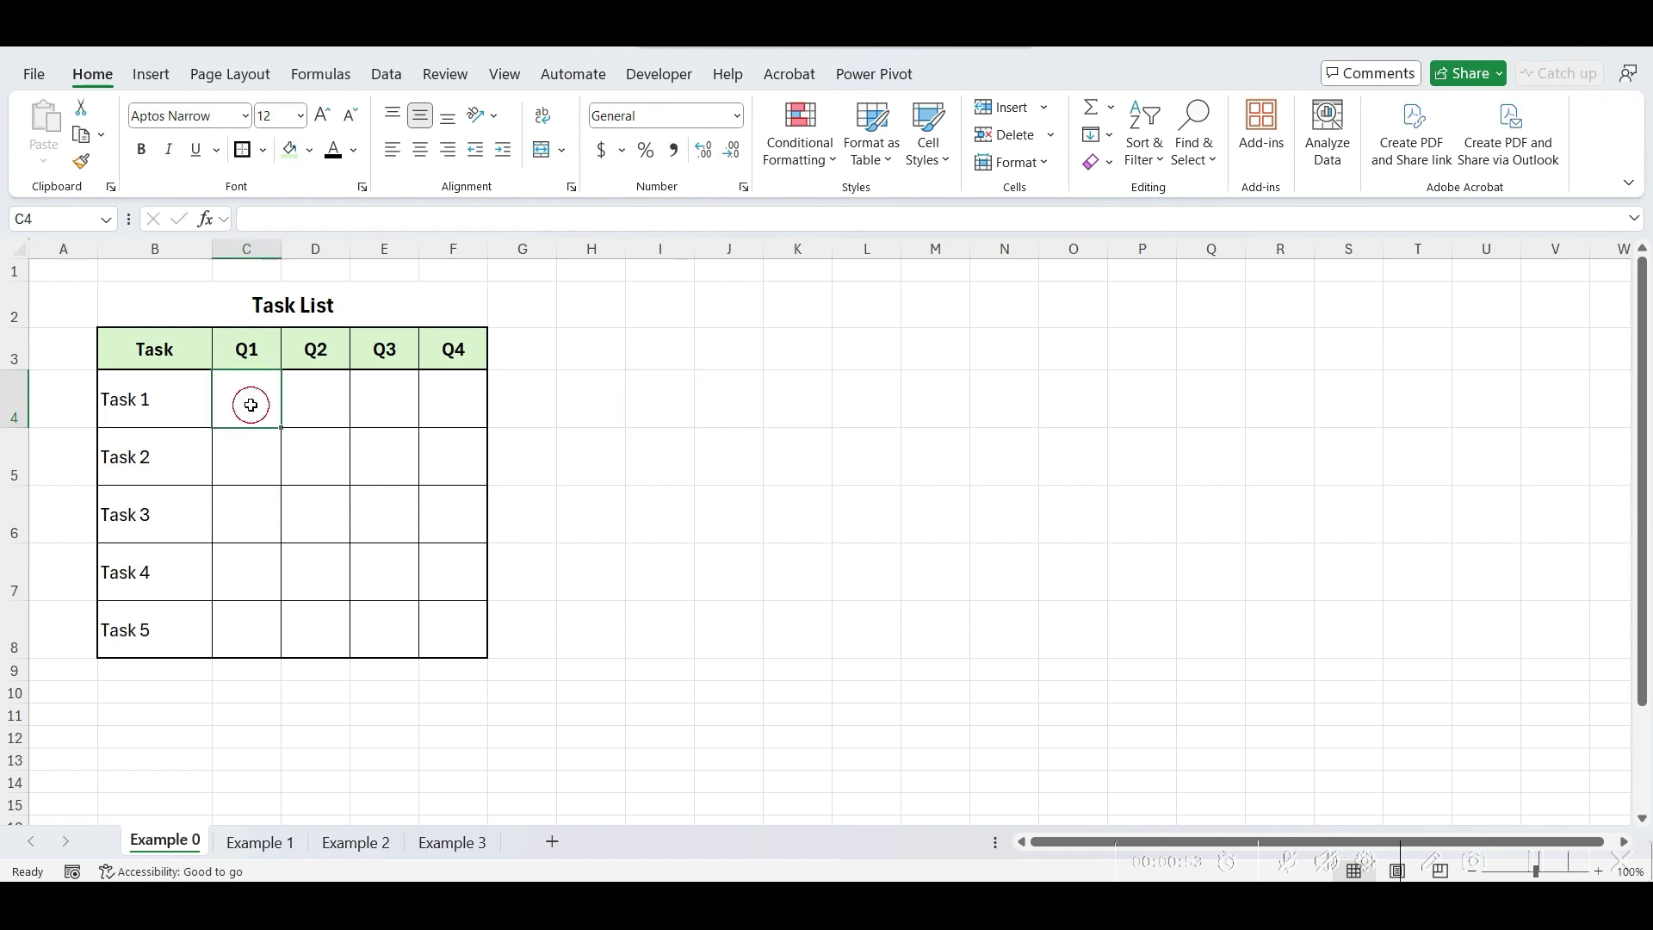
left_click(151, 74)
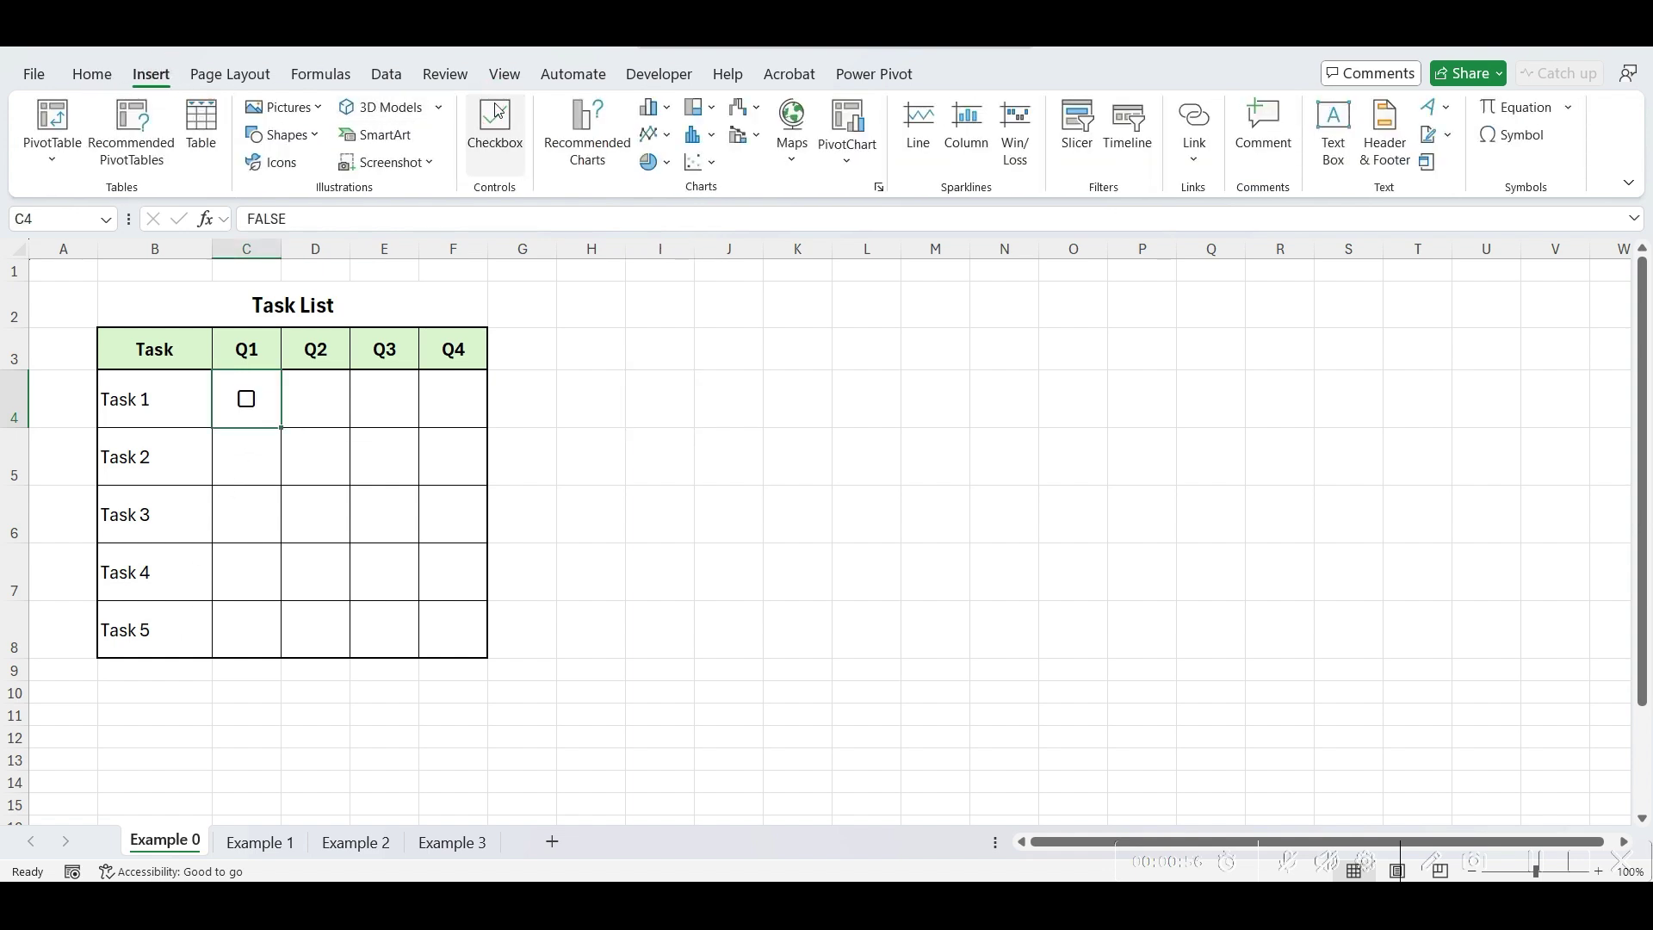
key("ctrl+c")
left_click(241, 455)
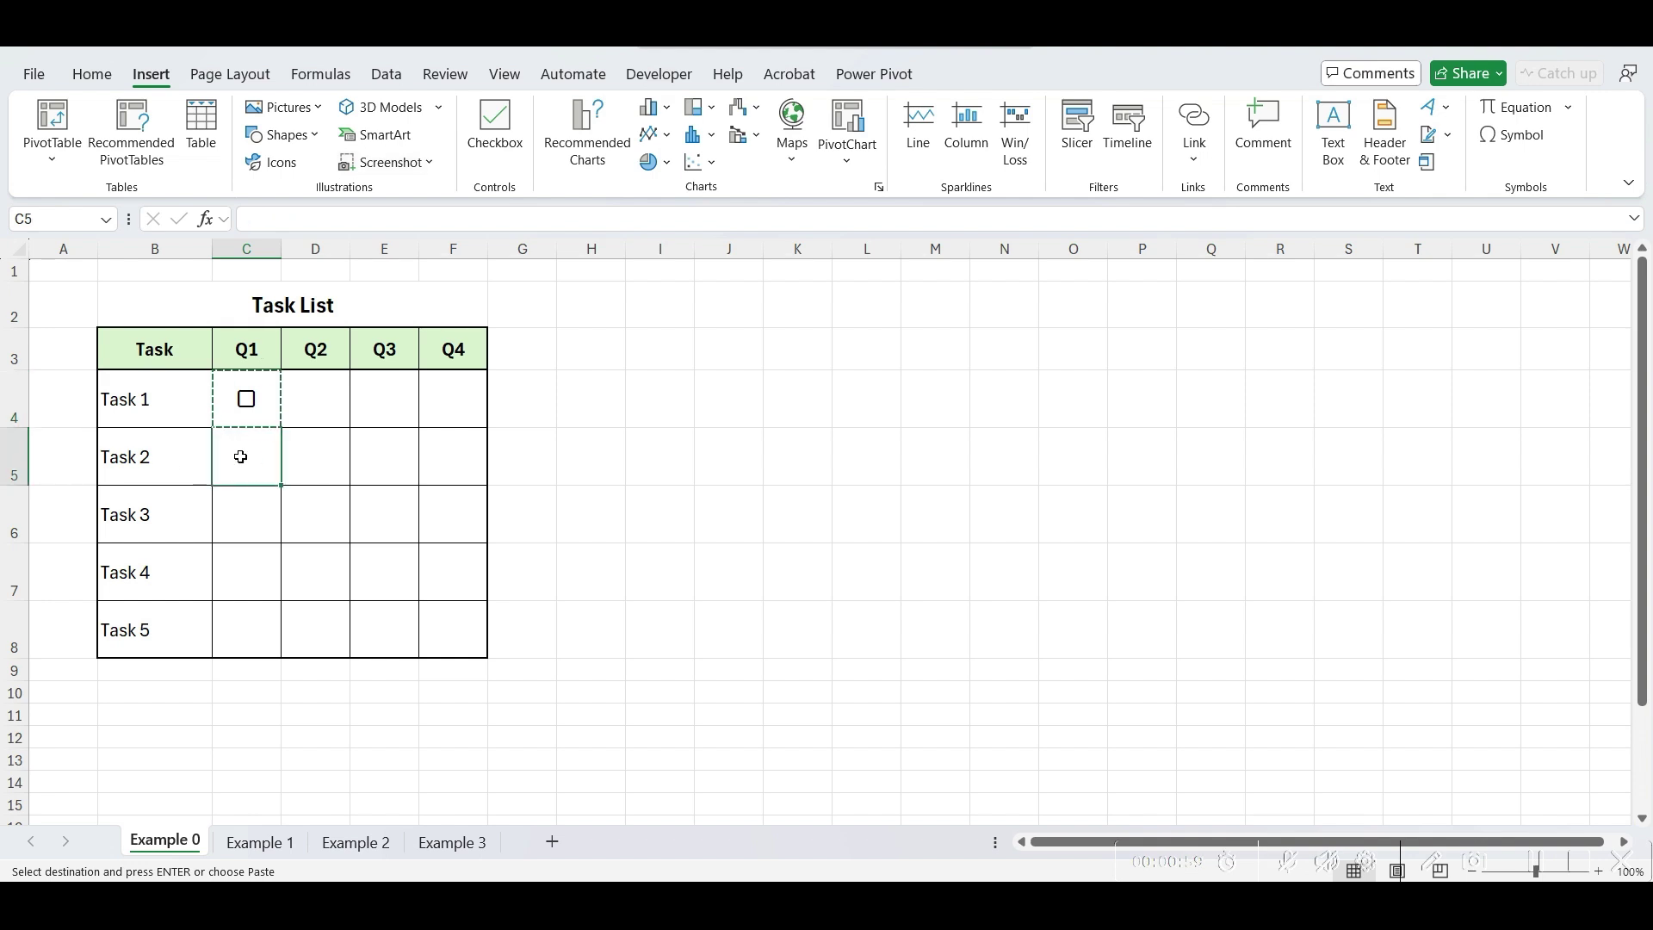
key("ctrl+v")
left_click(248, 524)
key("ctrl+v")
left_click(249, 571)
key("ctrl+v")
left_click(250, 636)
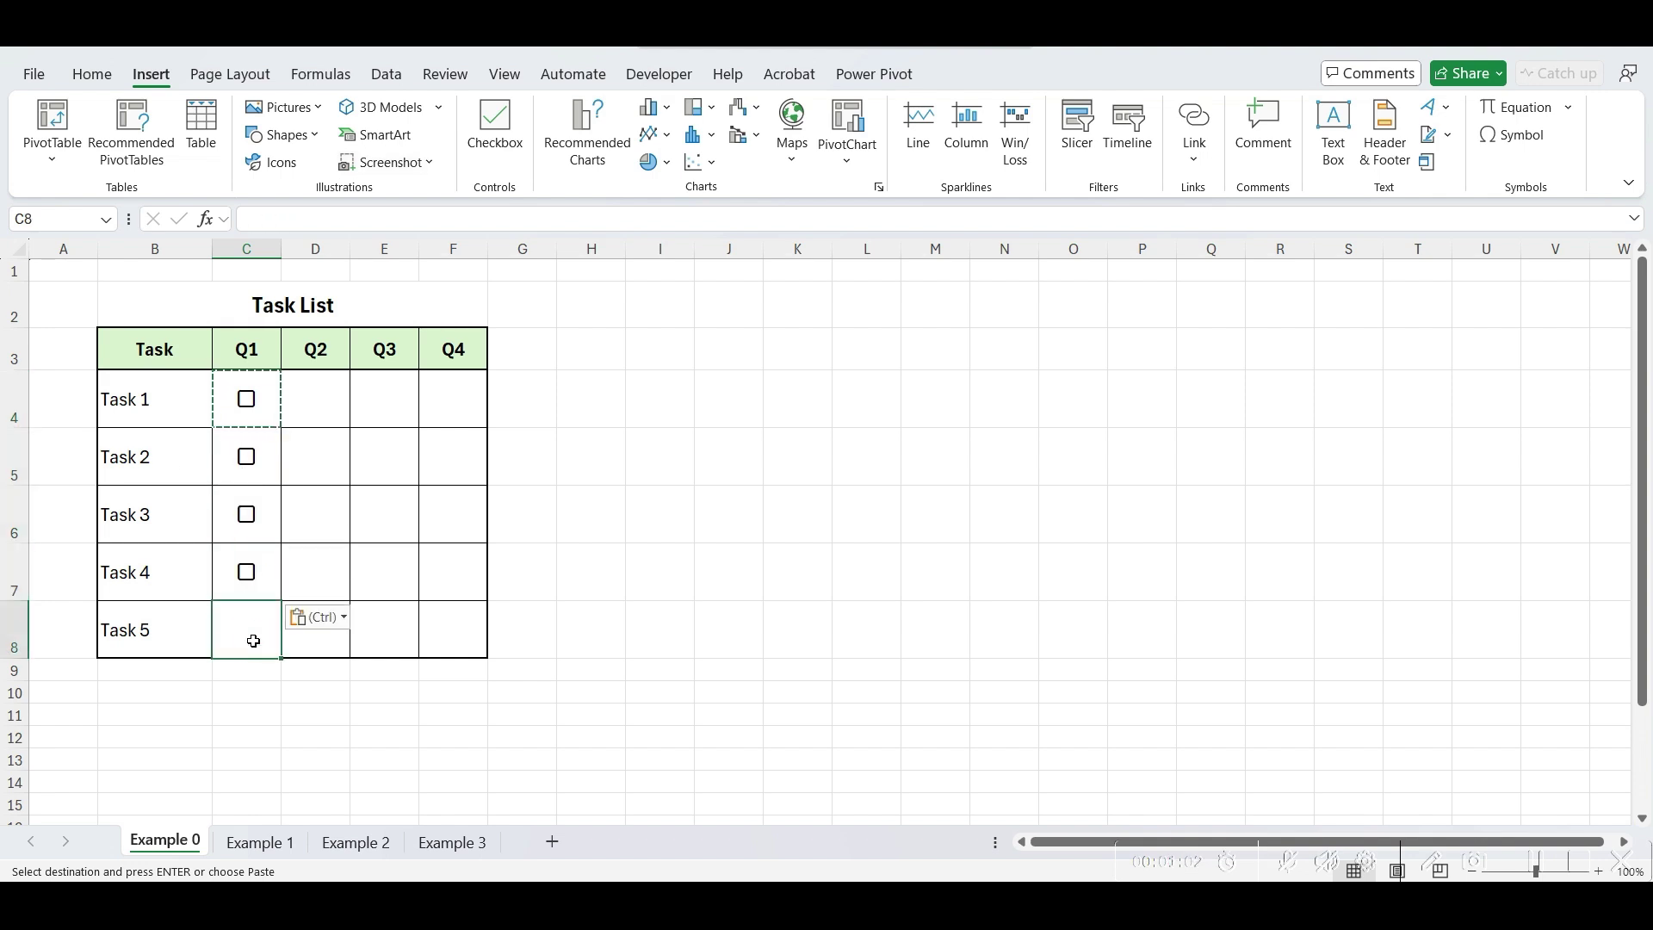
key("ctrl+v")
Step: Add checkboxes to every Q2–Q4 cell in D4:F8
left_click_drag(336, 400, 452, 633)
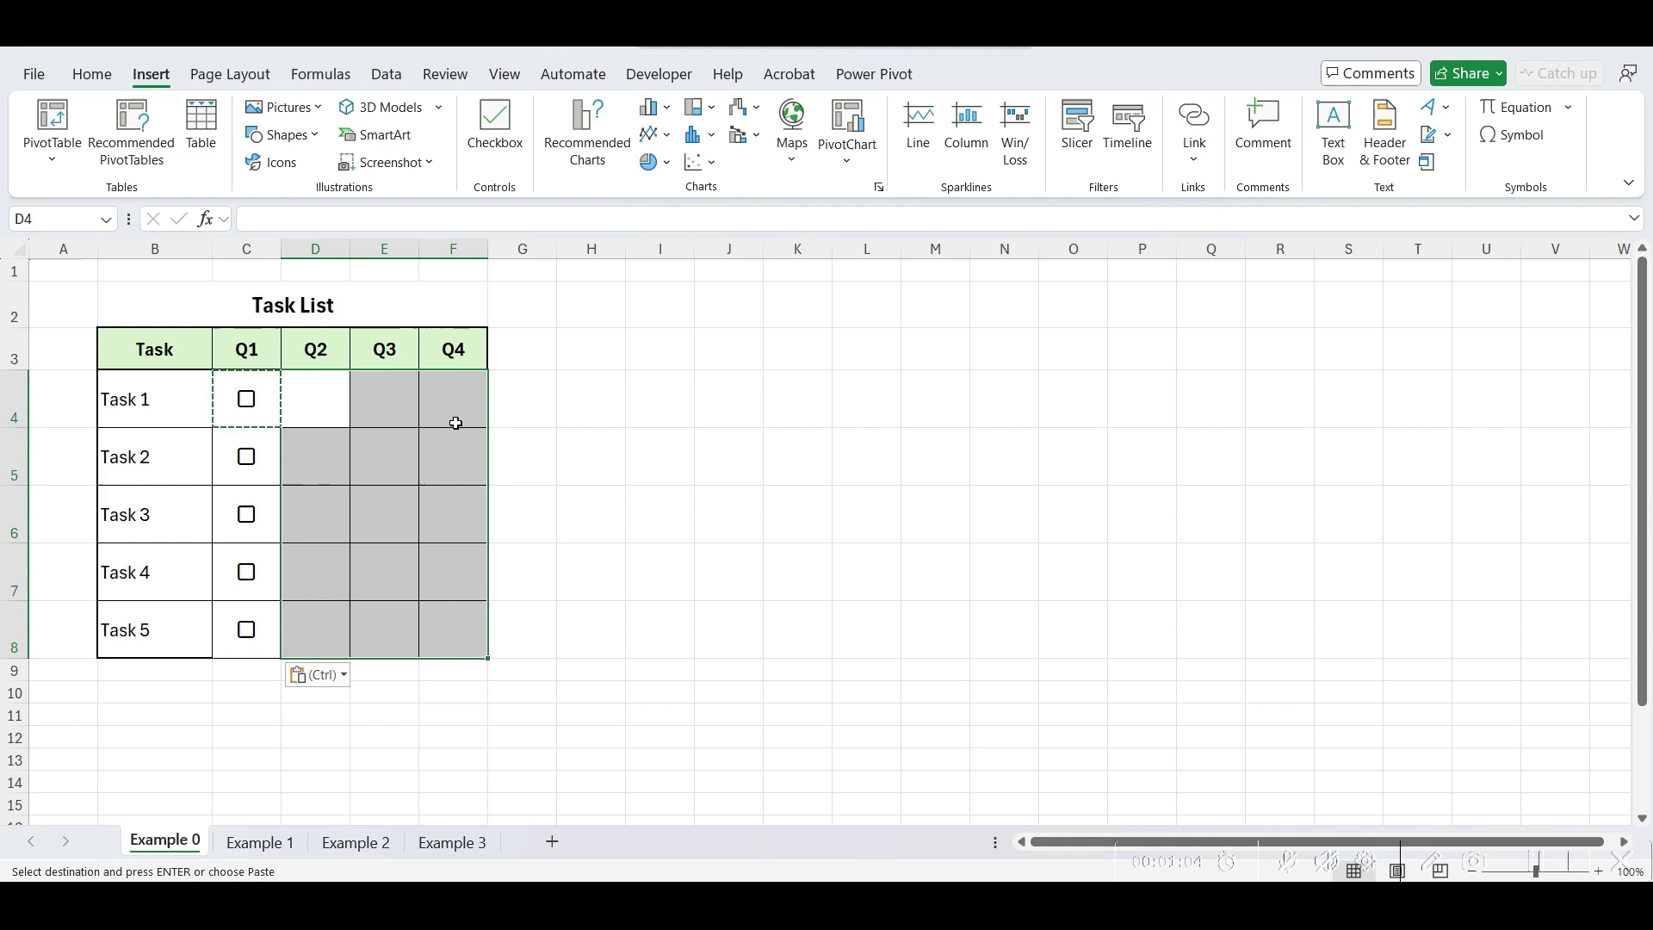
left_click(508, 144)
left_click(587, 535)
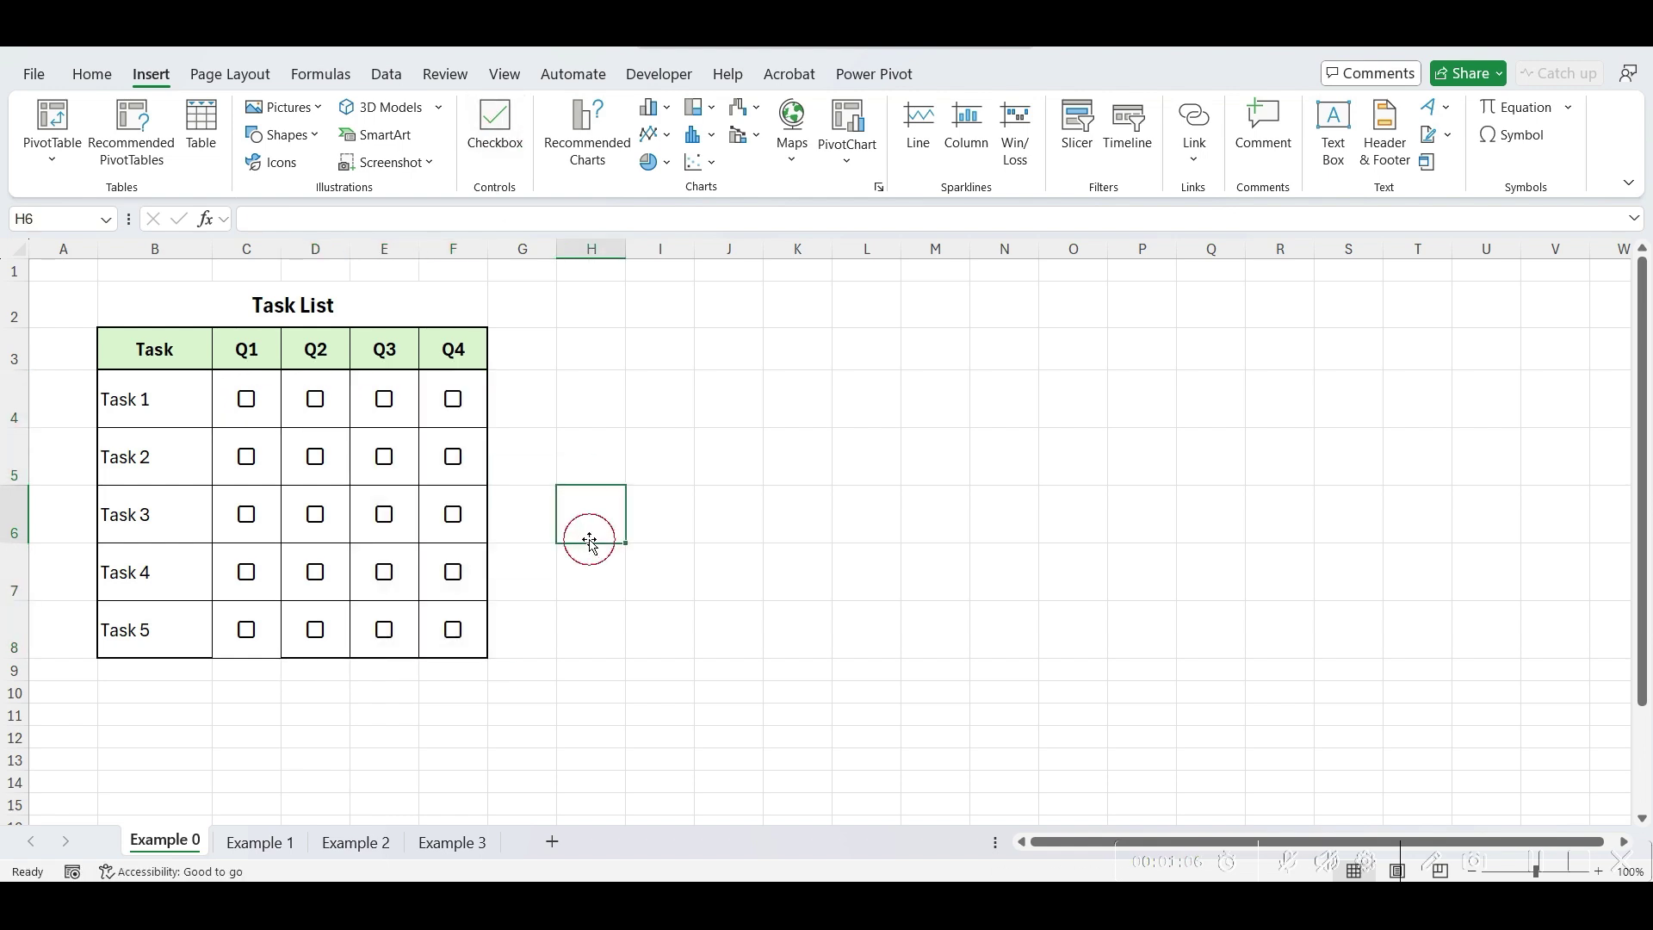
Step: Test moving the E5 checkbox and deleting column E, undoing both changes
left_click(407, 482)
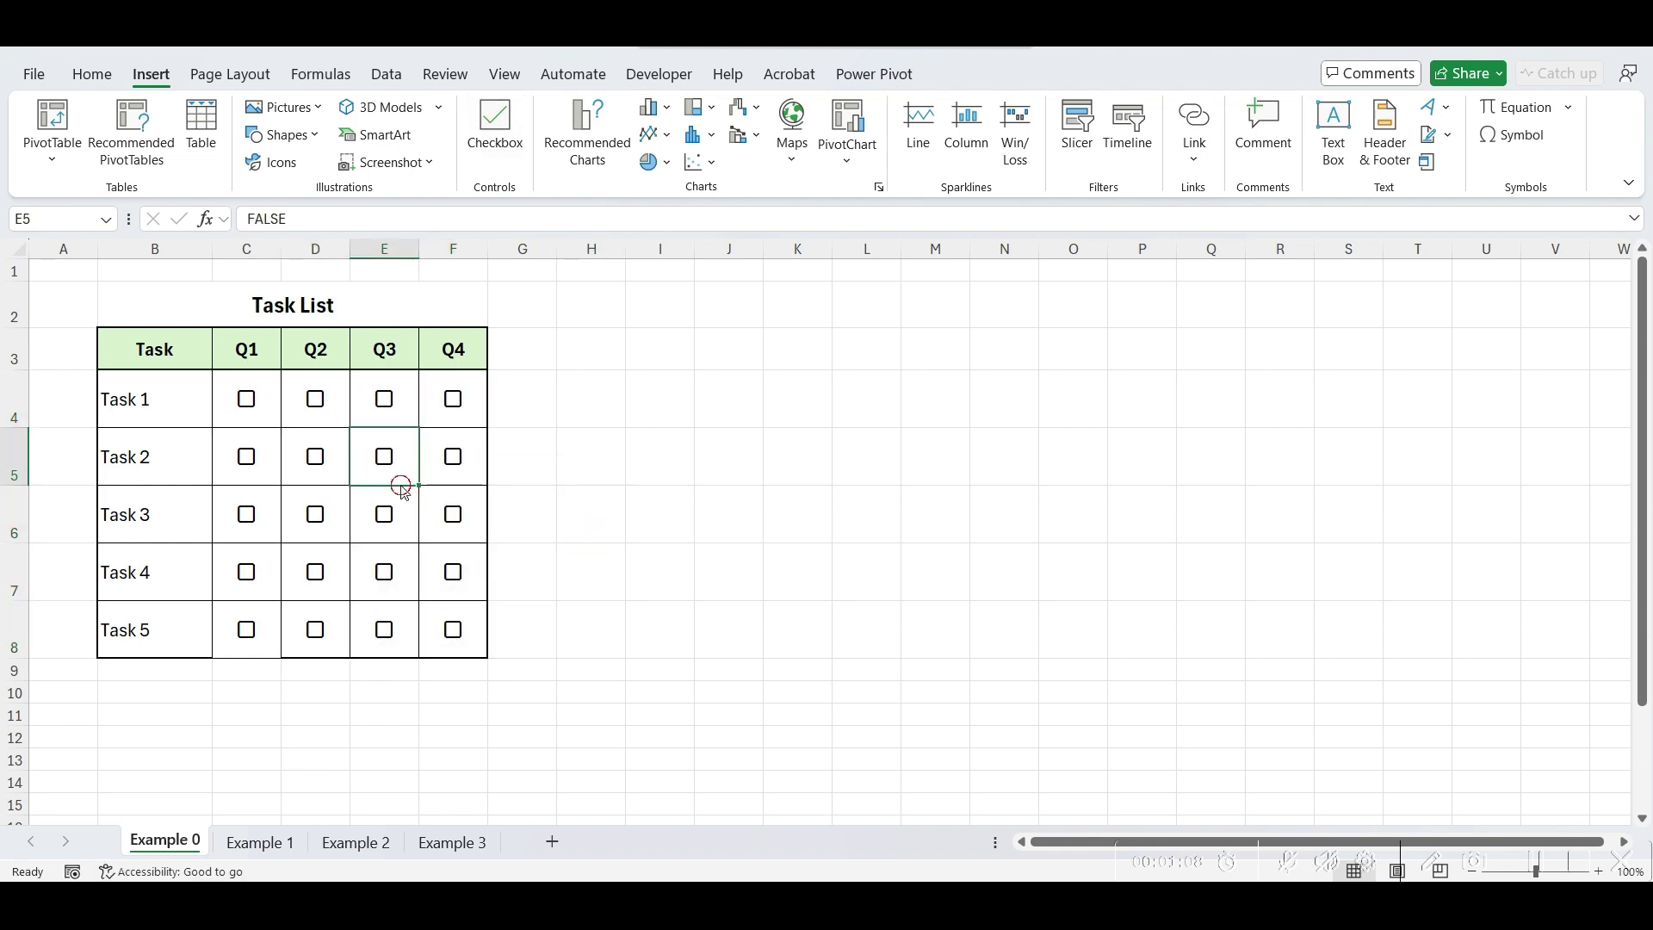
left_click_drag(398, 484, 698, 458)
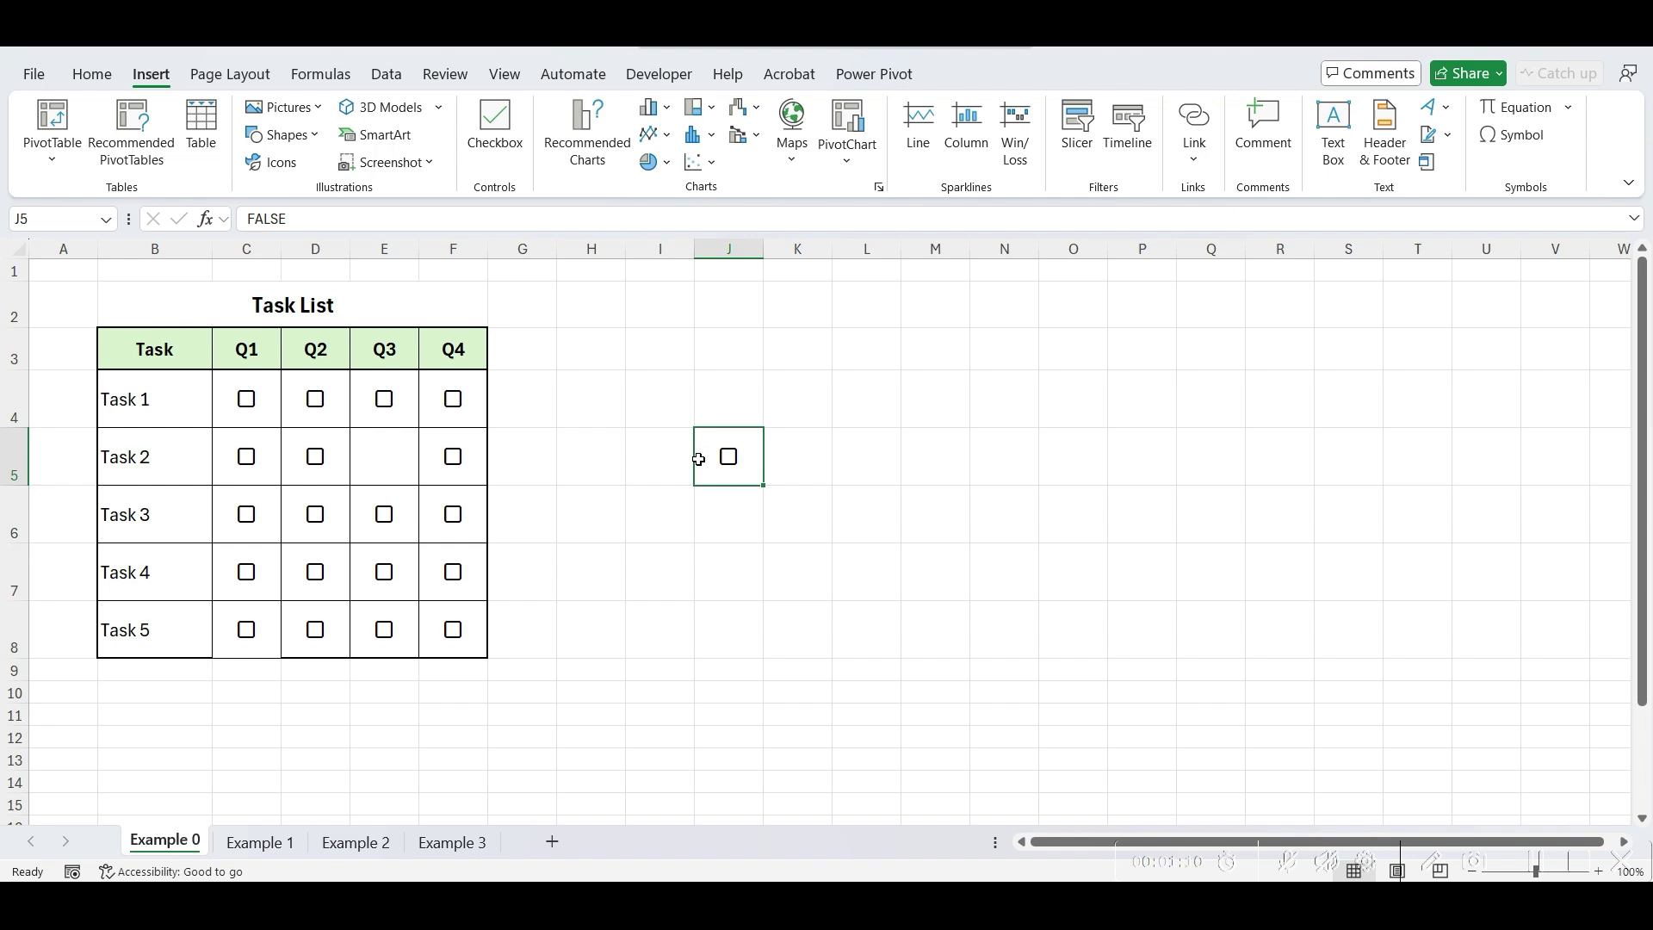
key("ctrl+z")
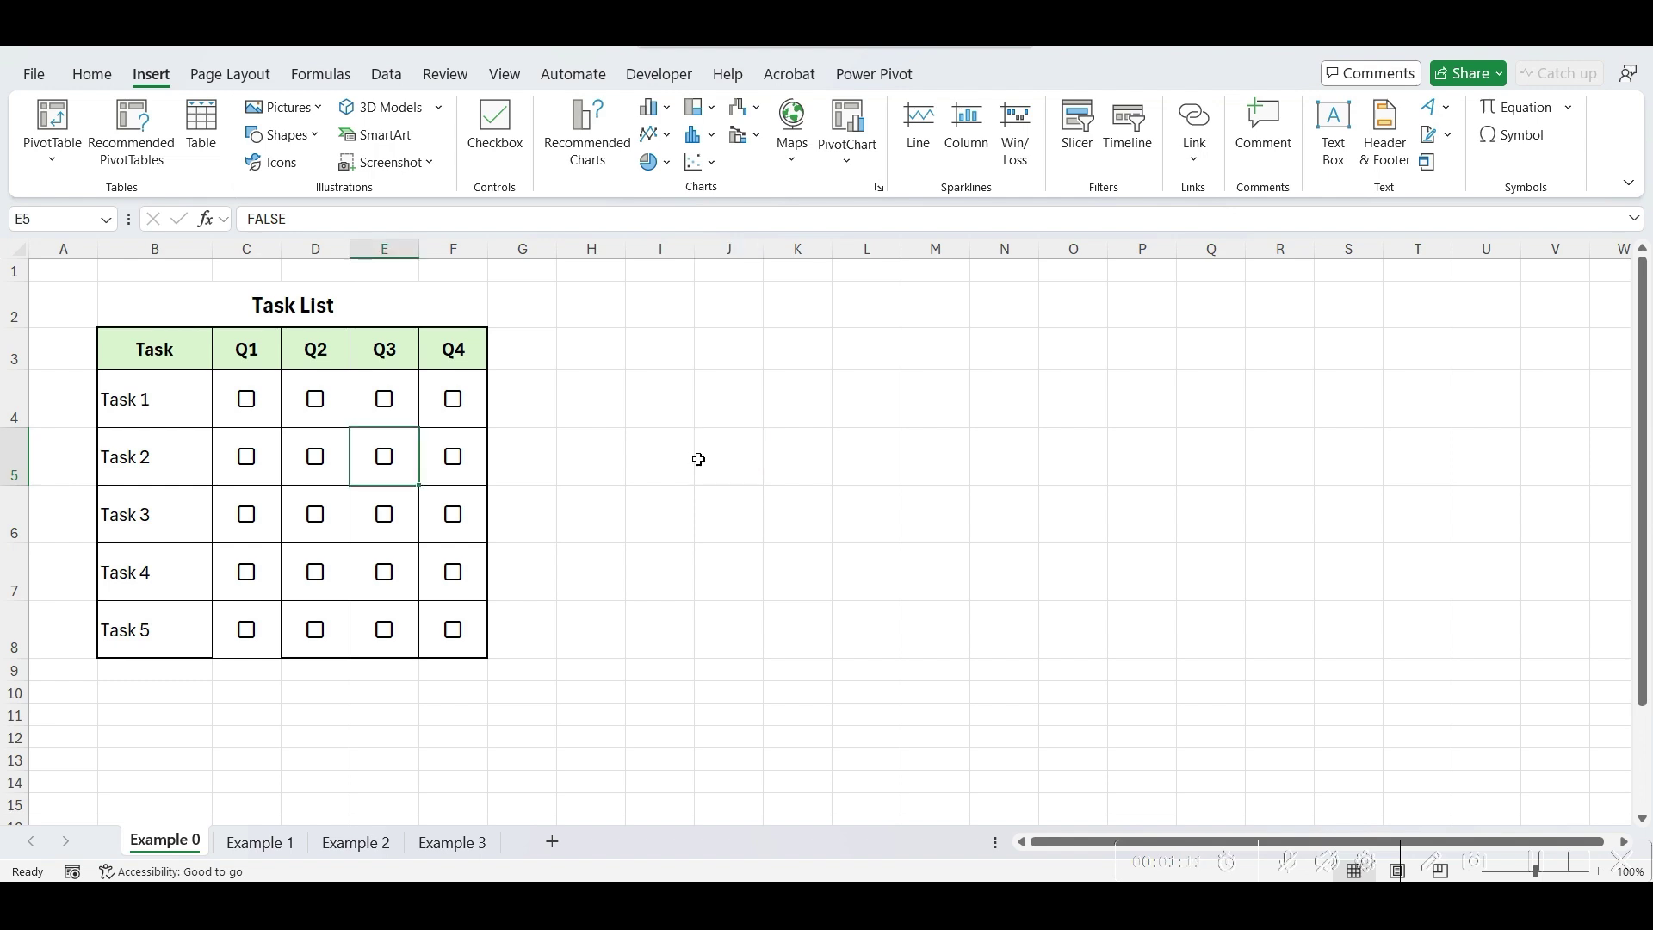
right_click(384, 249)
left_click(449, 490)
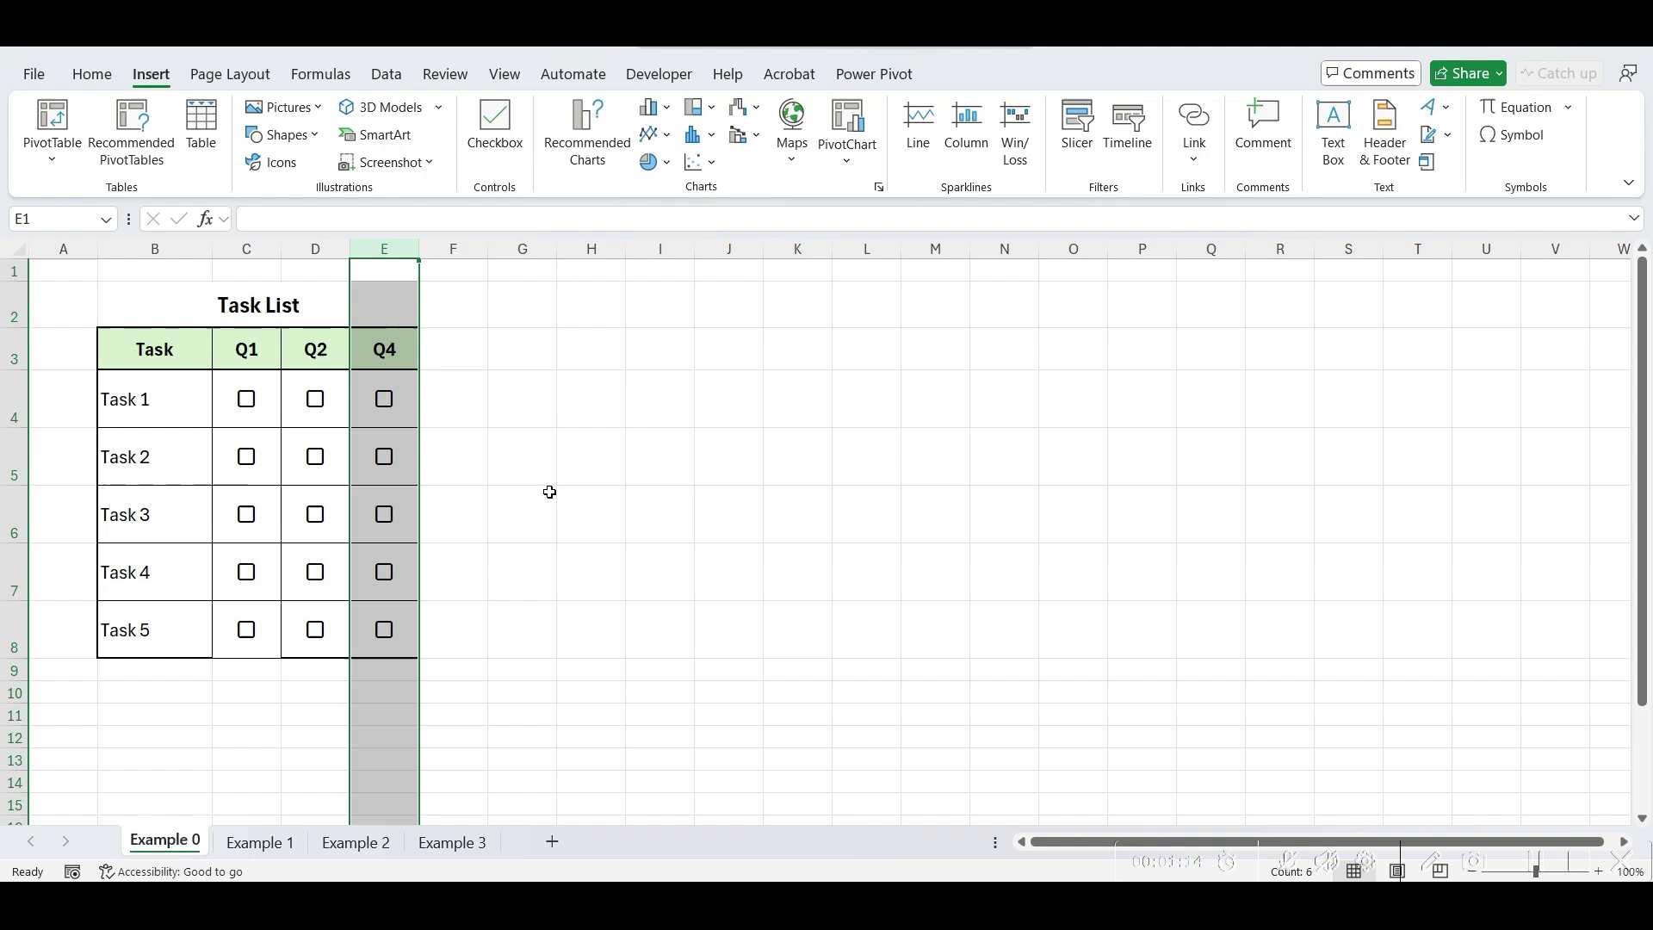
key("ctrl+z")
left_click(580, 520)
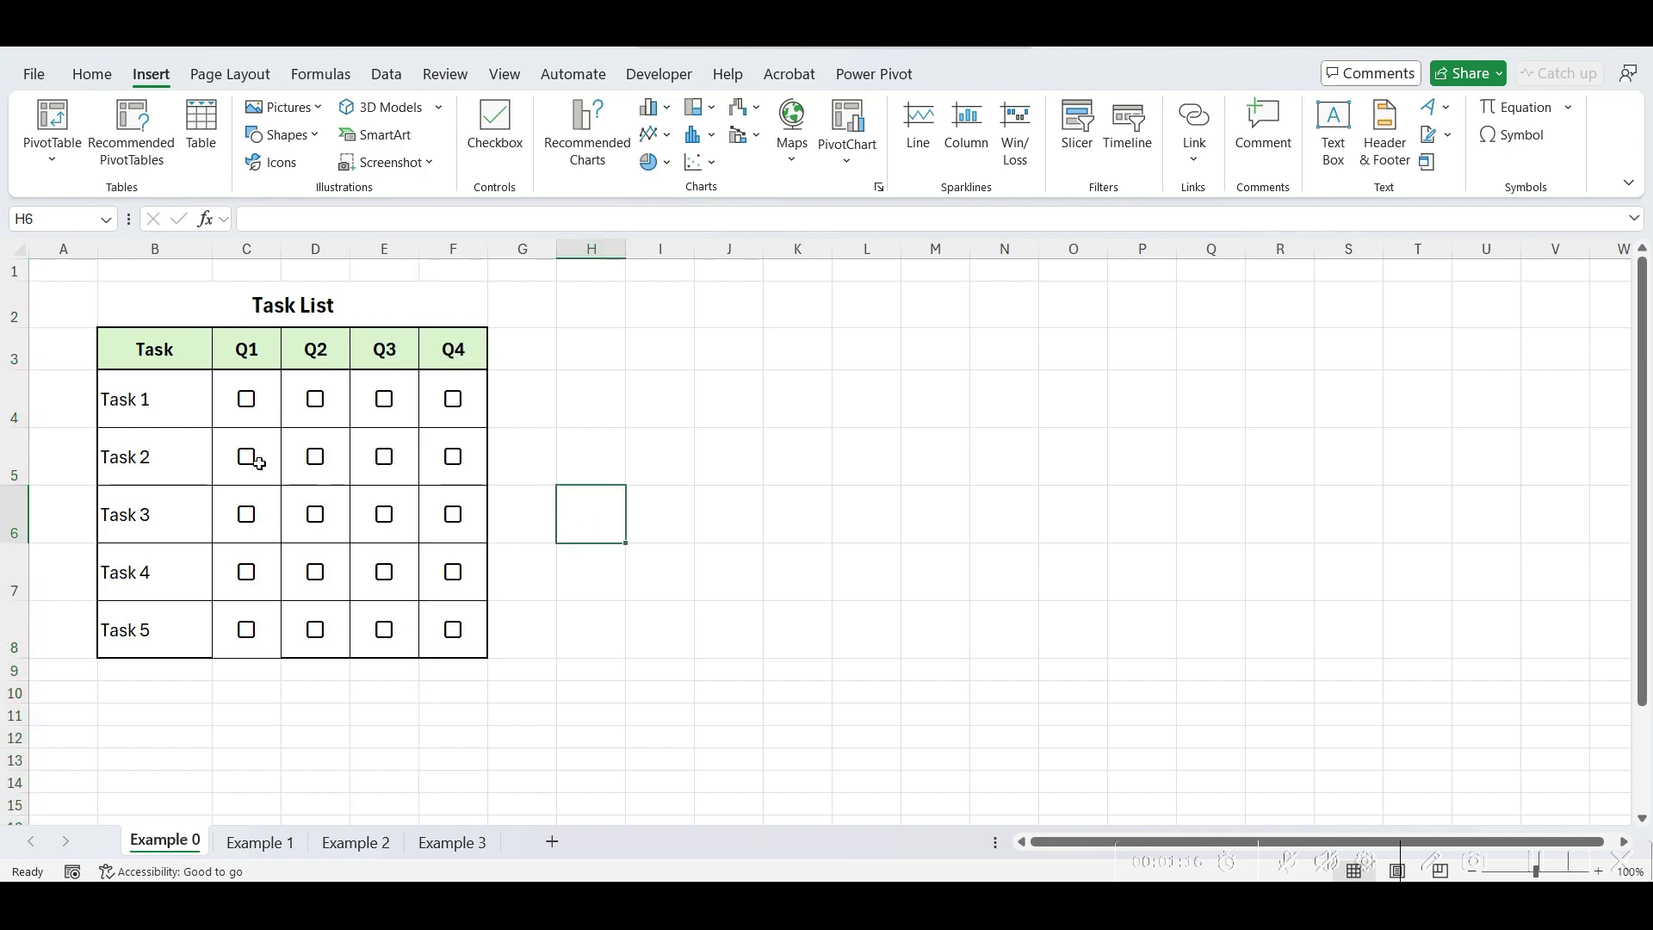
Step: Enlarge the C4:F8 checkboxes to font size 16
left_click(227, 401)
left_click_drag(228, 401, 442, 631)
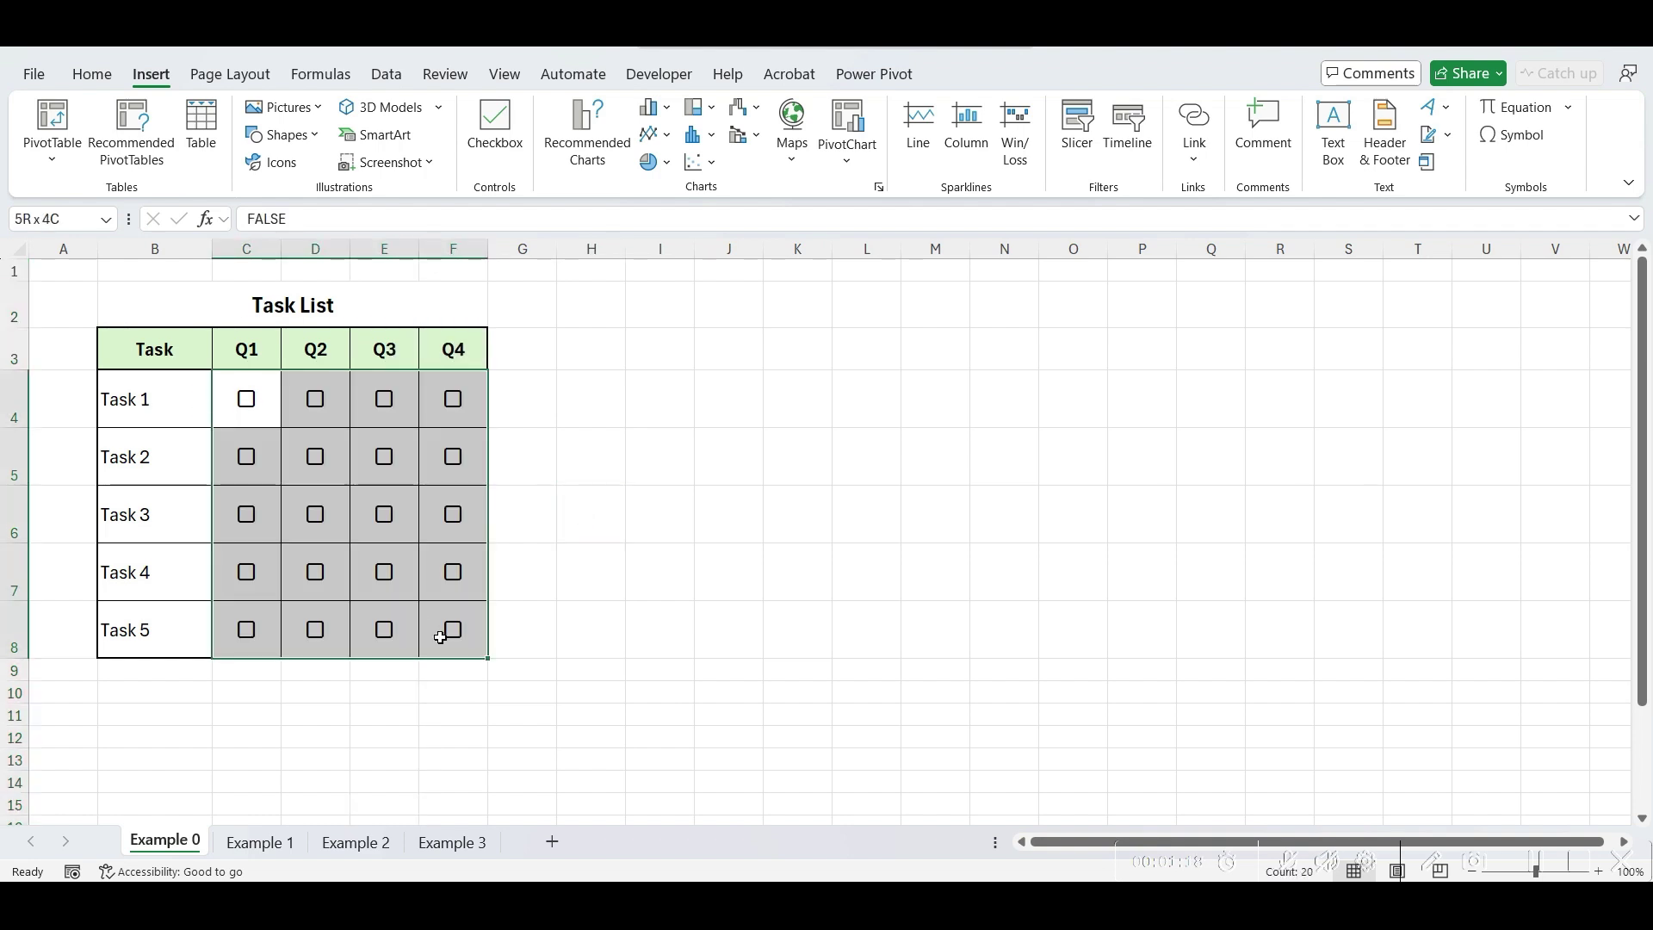
left_click(85, 70)
left_click(322, 114)
left_click(322, 114)
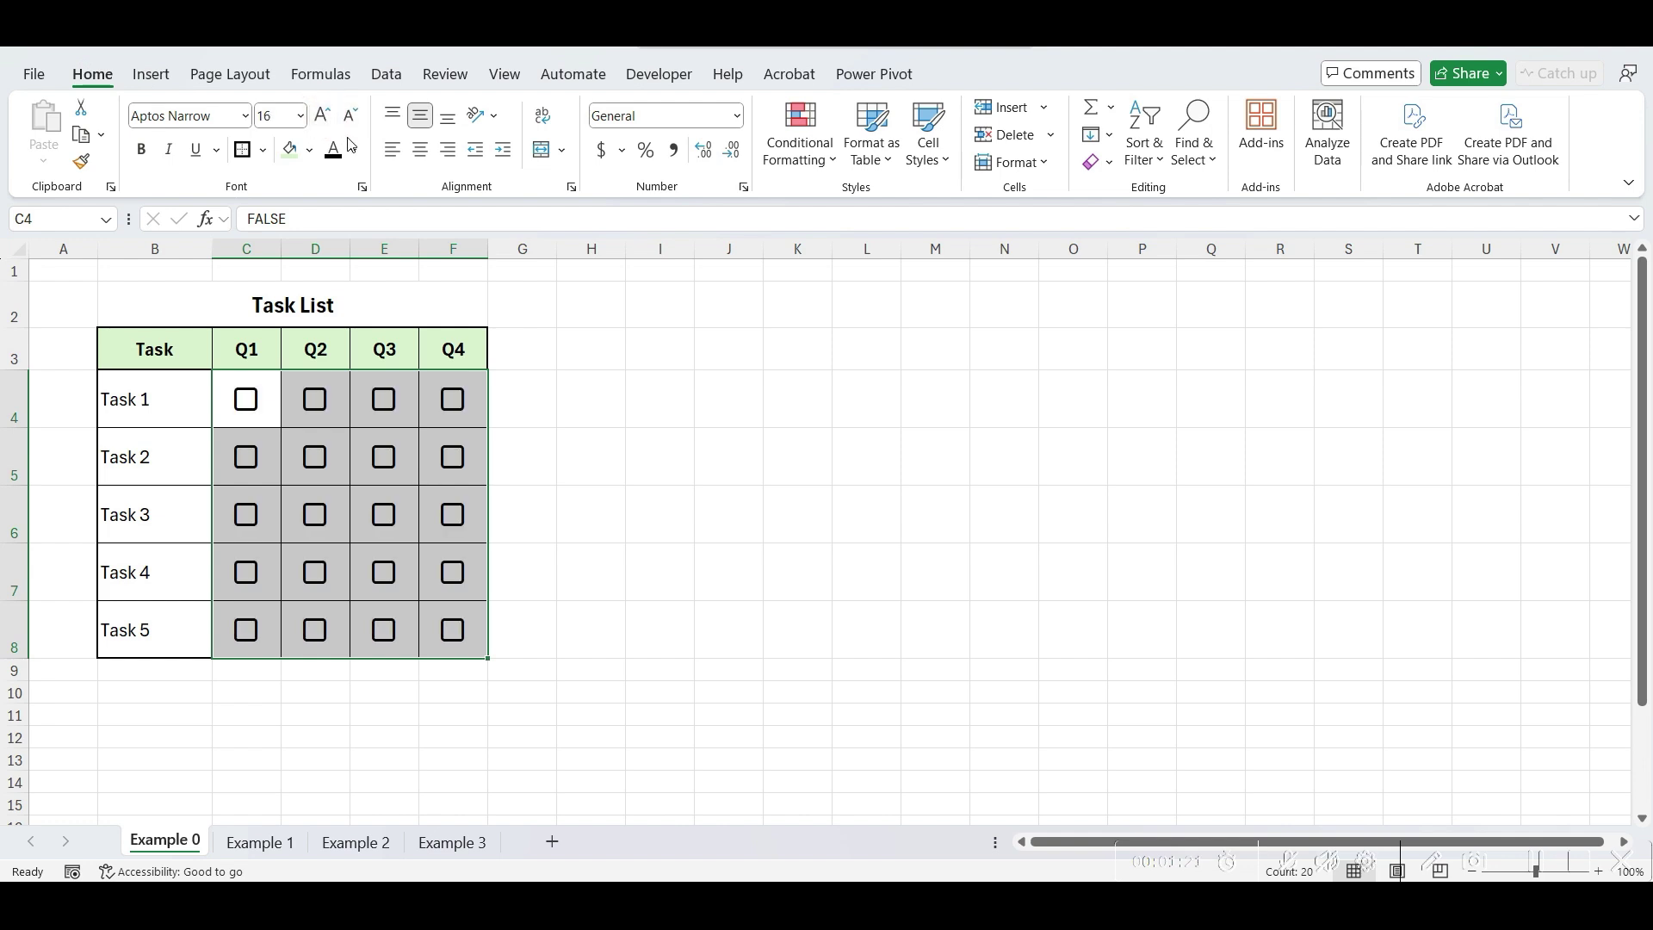
Step: Colour the checkboxes dark red and centre them in their cells
left_click(357, 155)
left_click(337, 428)
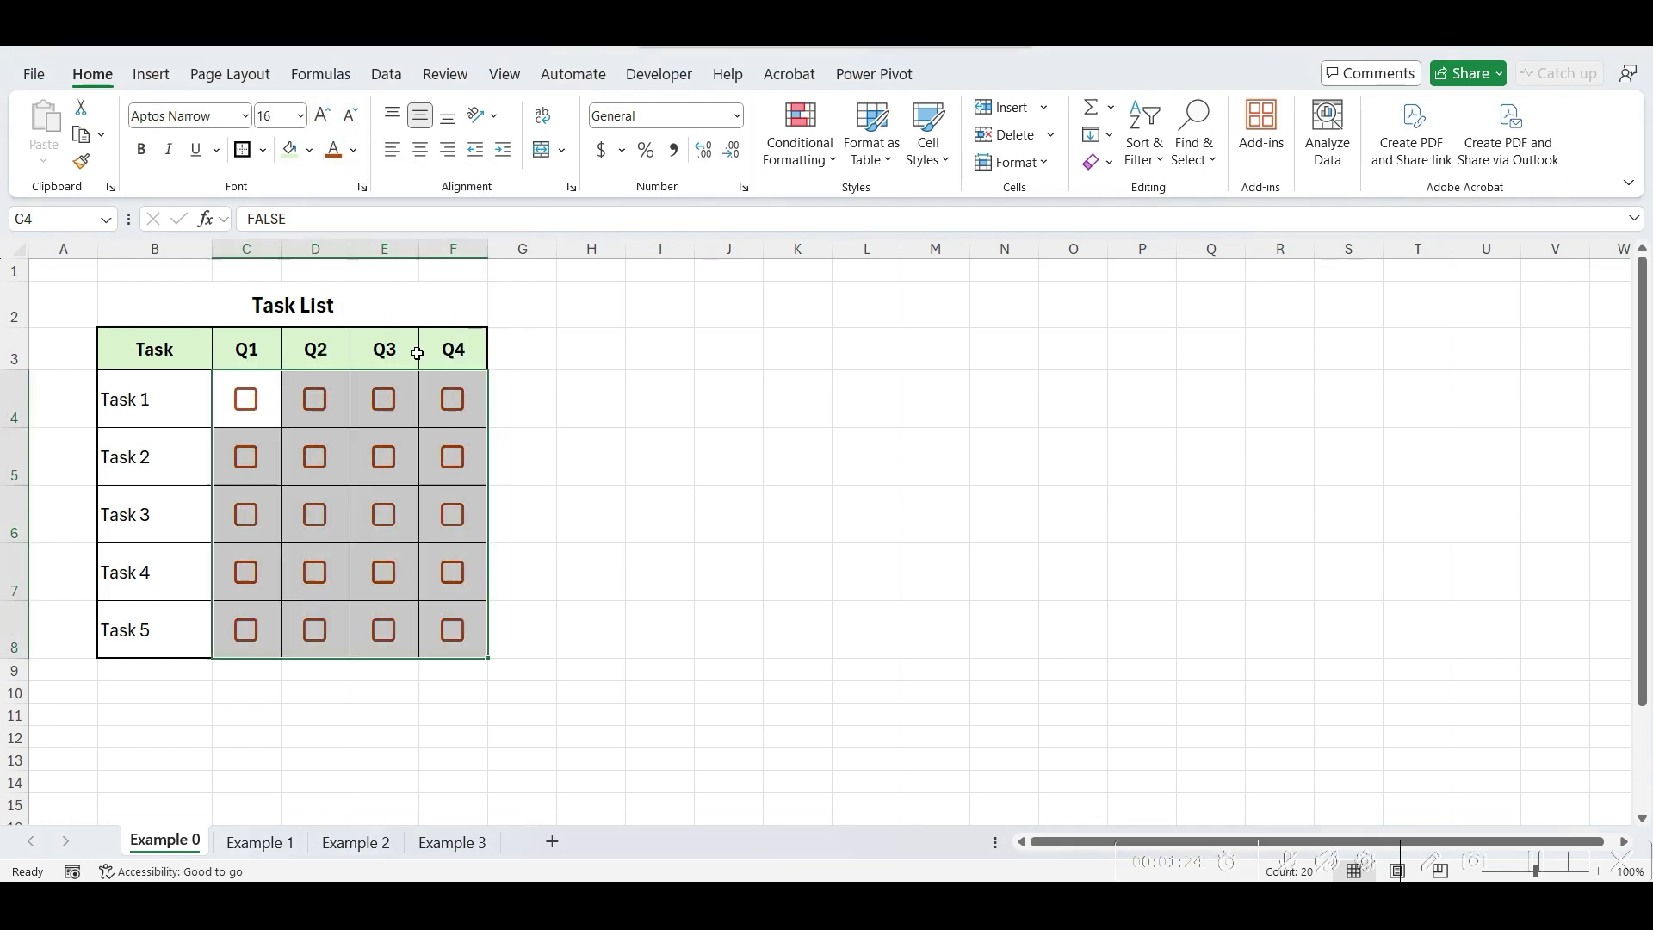
left_click(392, 149)
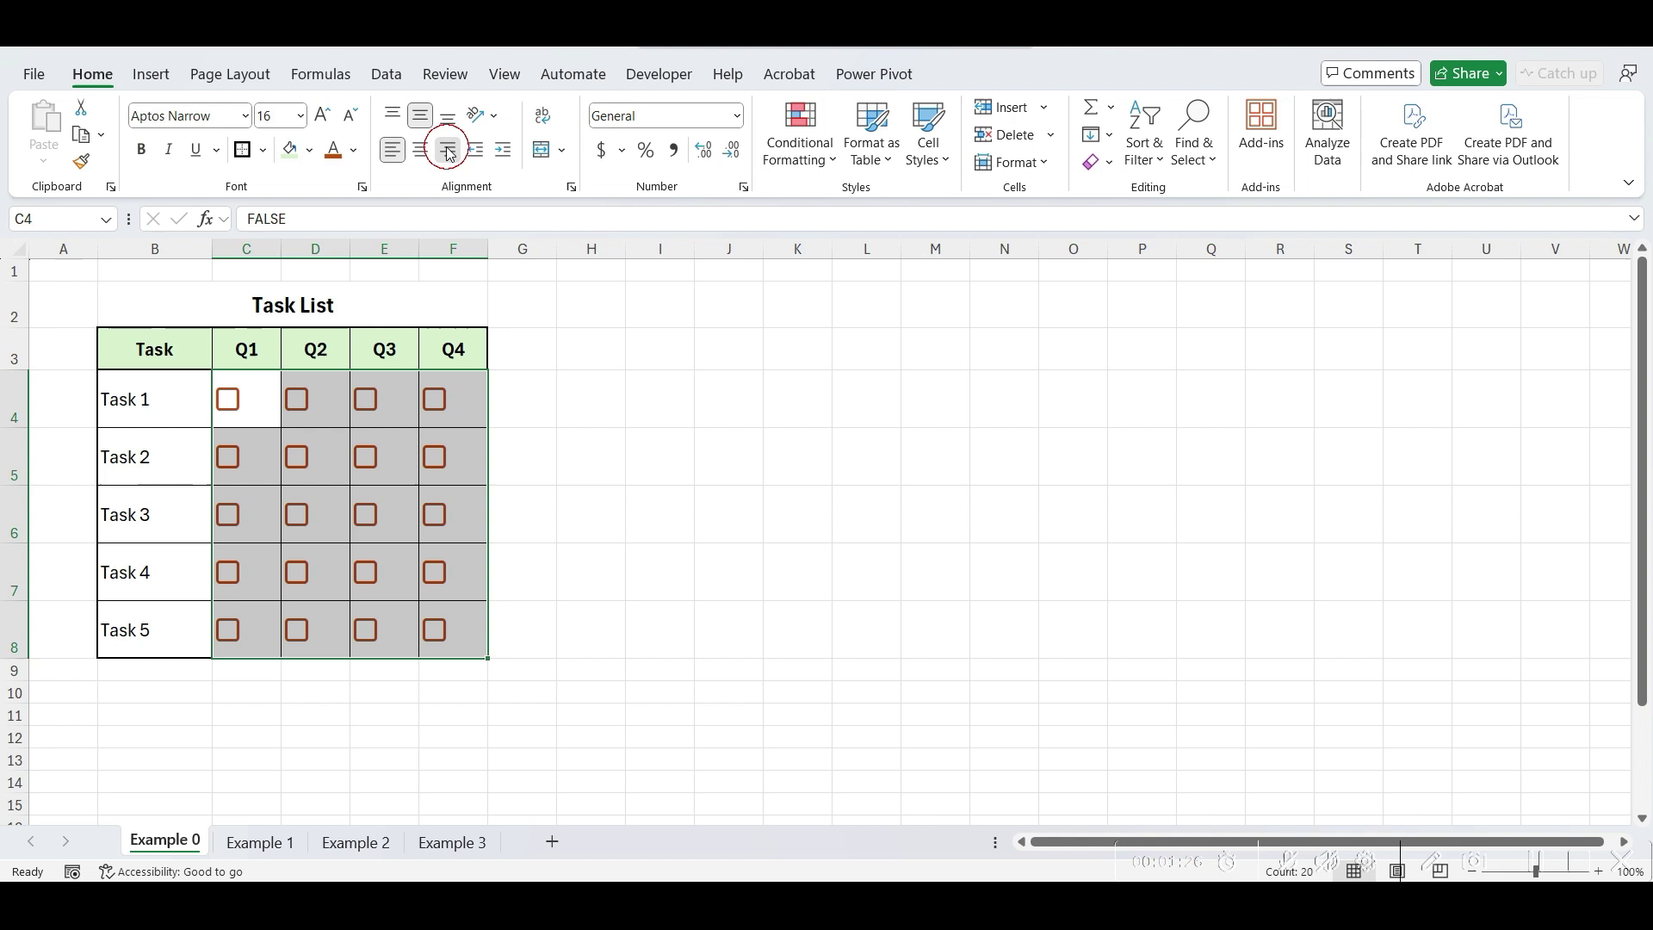
left_click(447, 149)
left_click(420, 150)
left_click(591, 399)
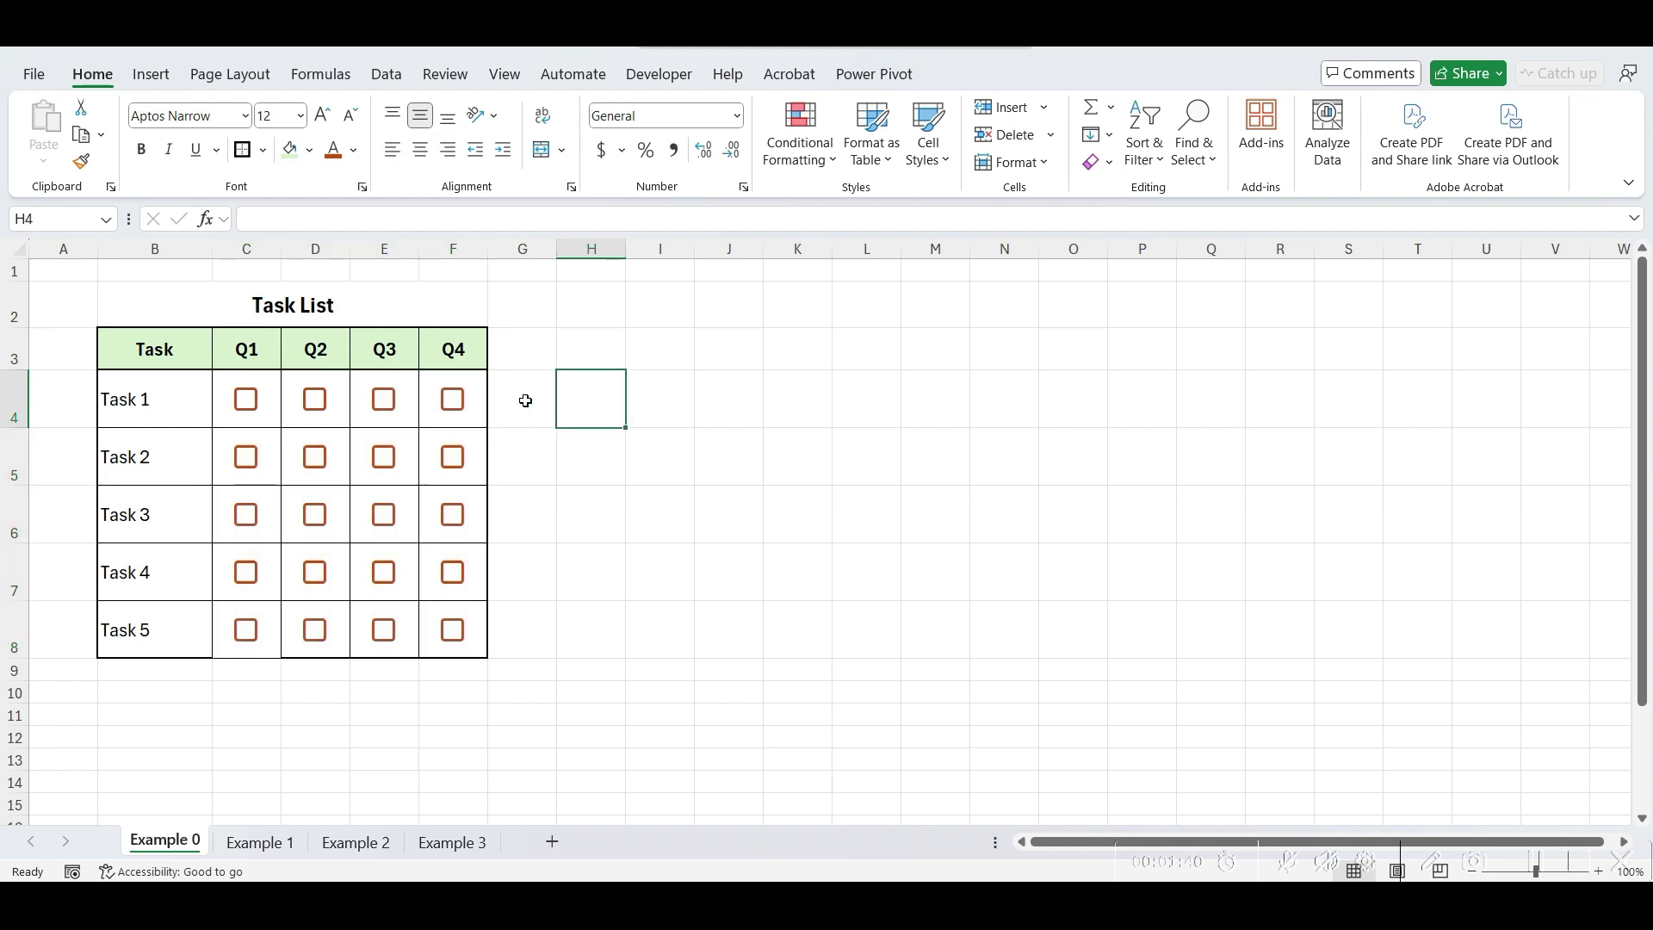
left_click(263, 417)
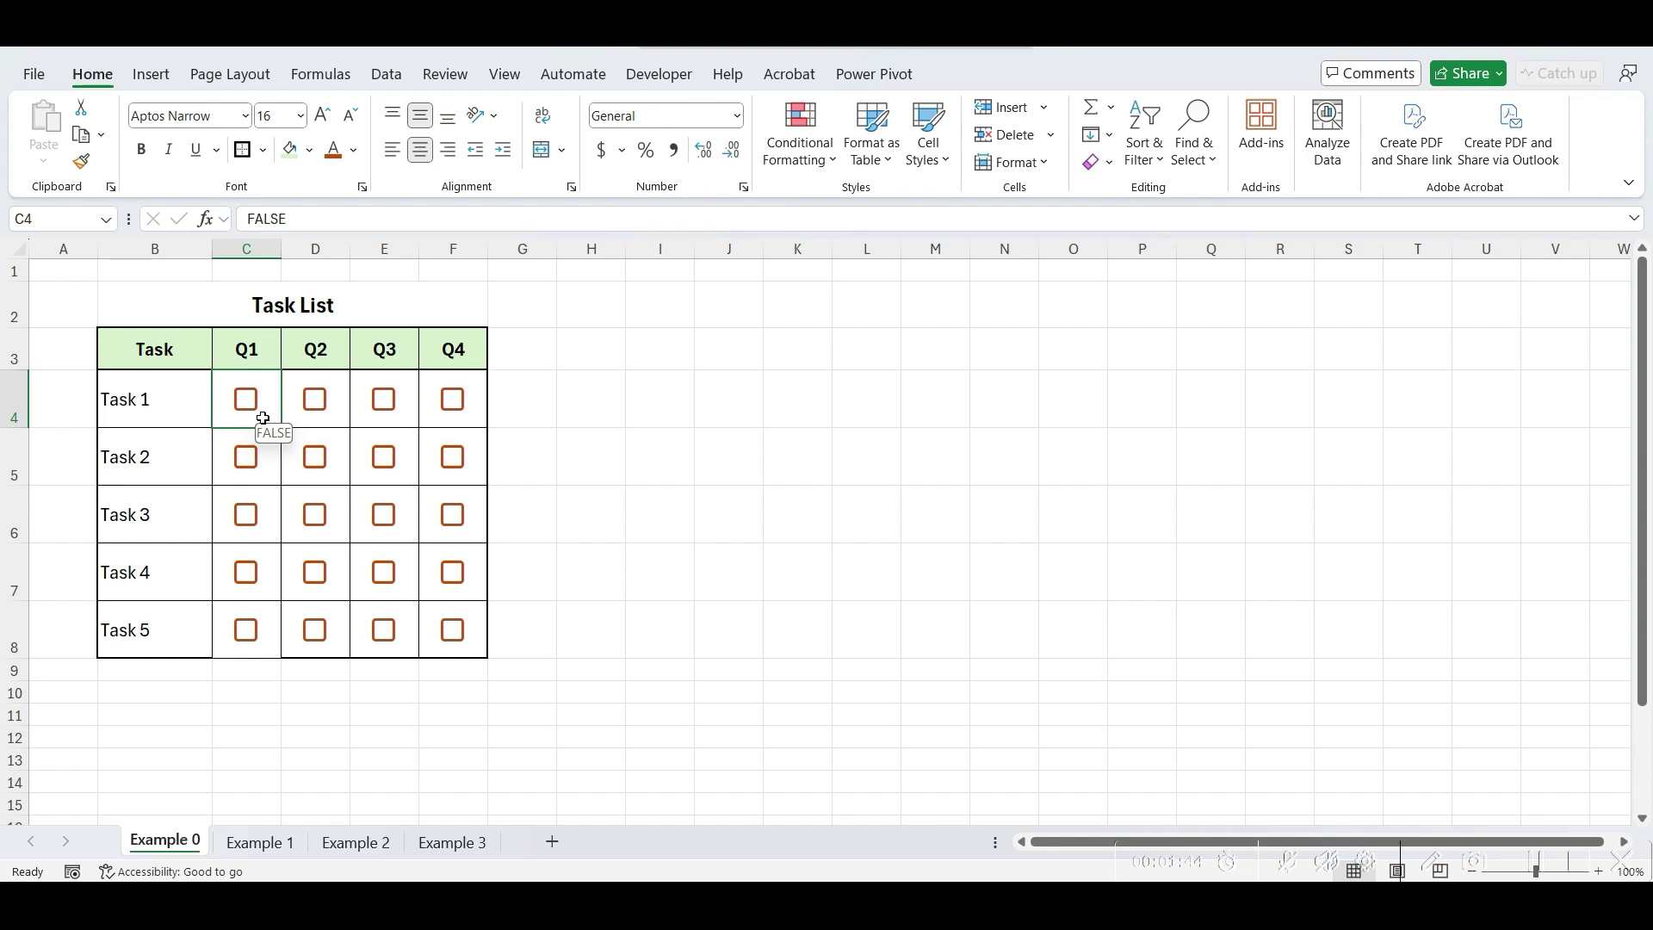
Step: Tick Task 1's Q1 checkbox, confirming C4's value changes from FALSE to TRUE
double_click(263, 418)
key("Return")
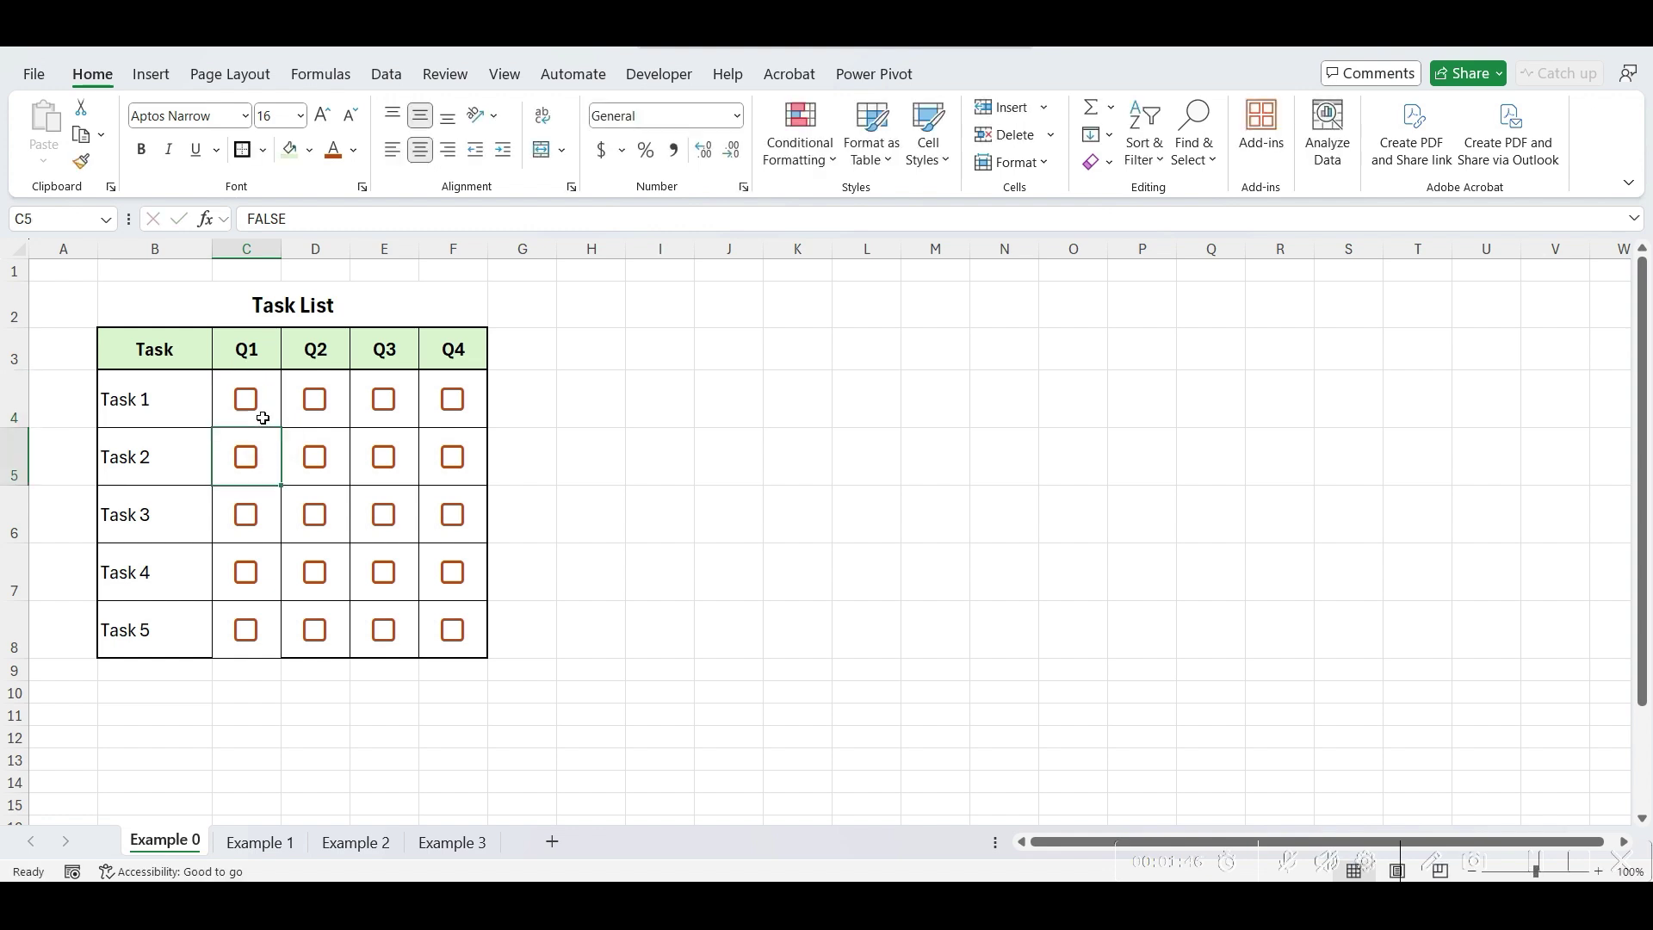
left_click(246, 407)
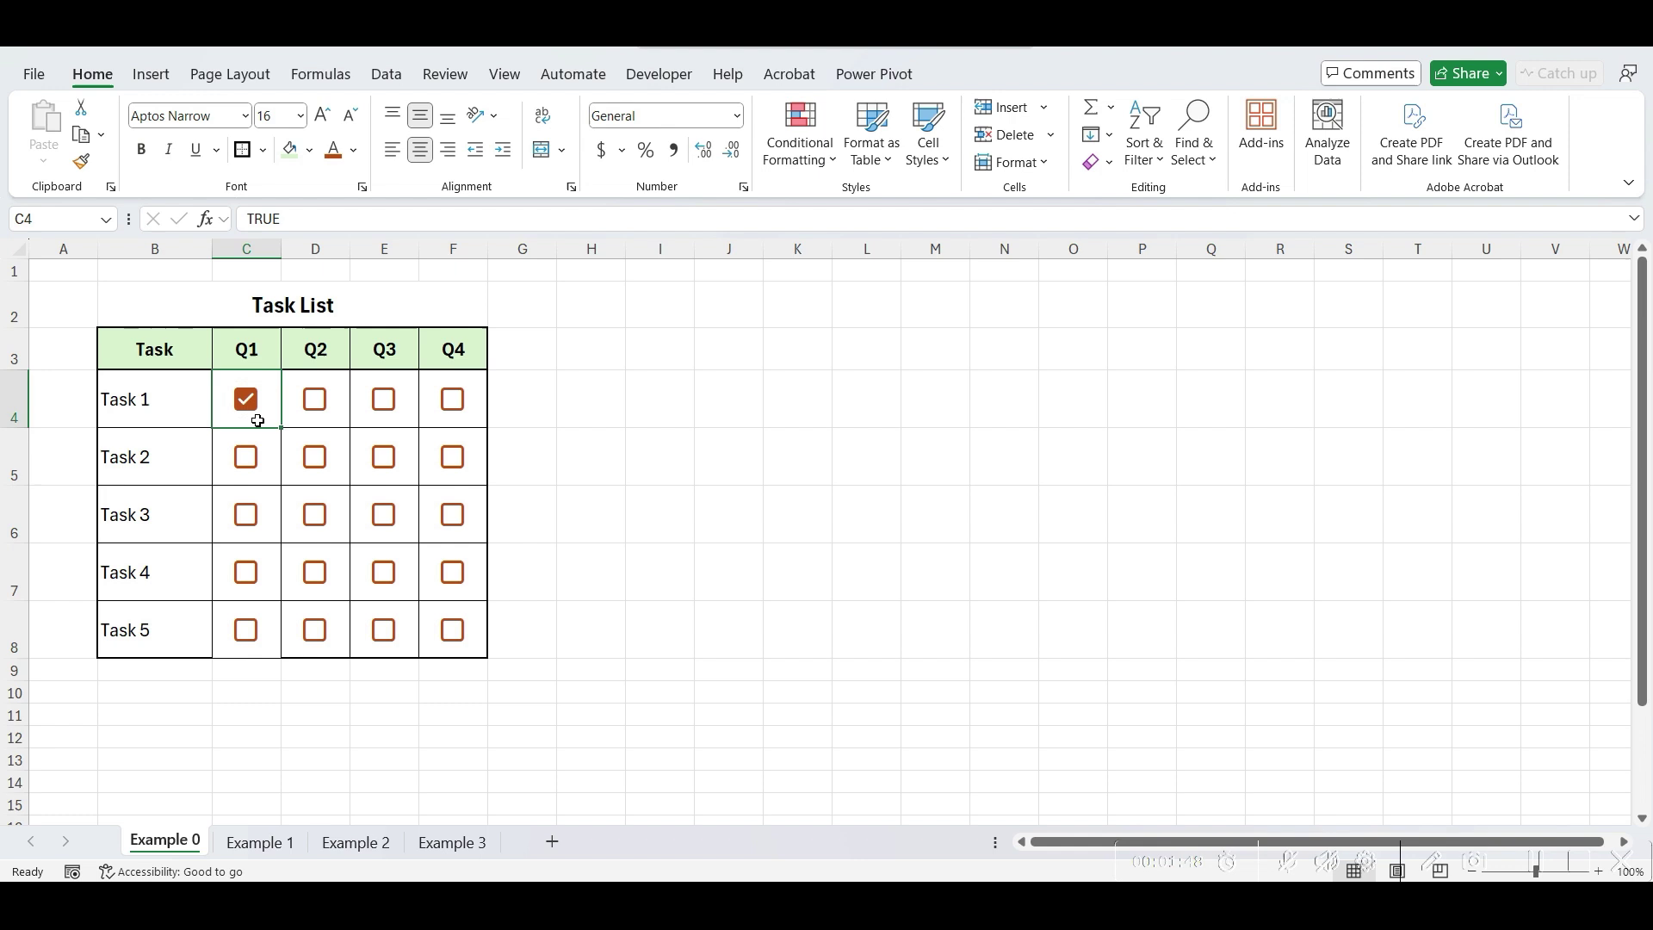
double_click(267, 422)
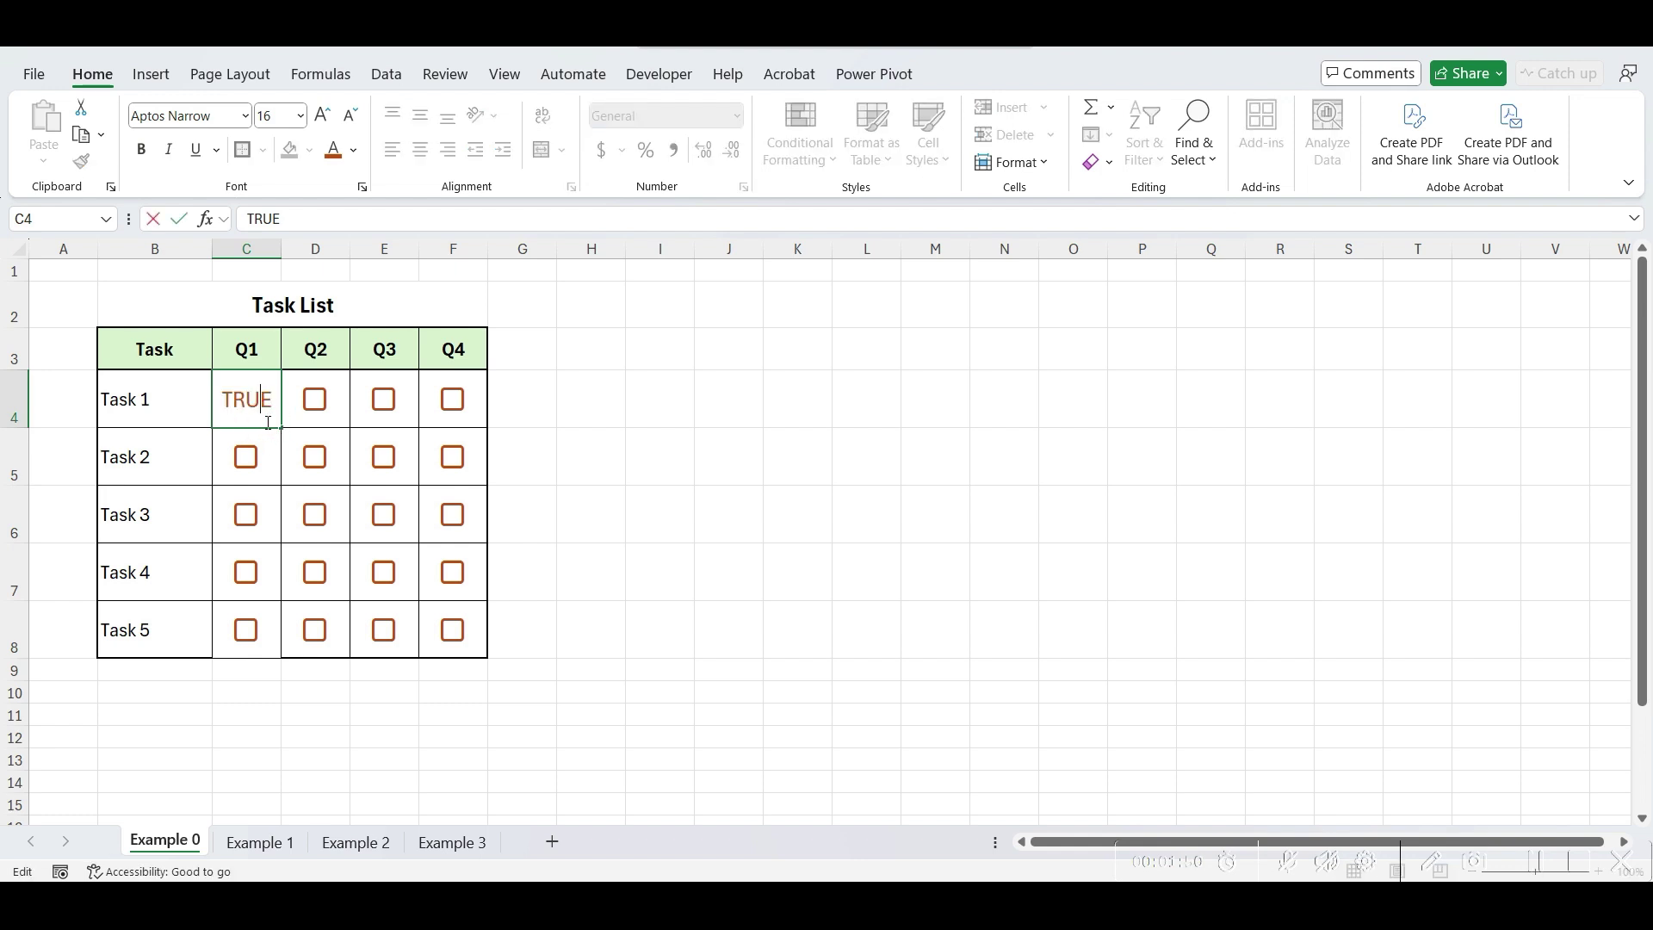
key("Escape")
Step: Tick Tasks 2–3 under Q1 and all fifteen Q2–Q4 boxes at once with Space
left_click(246, 457)
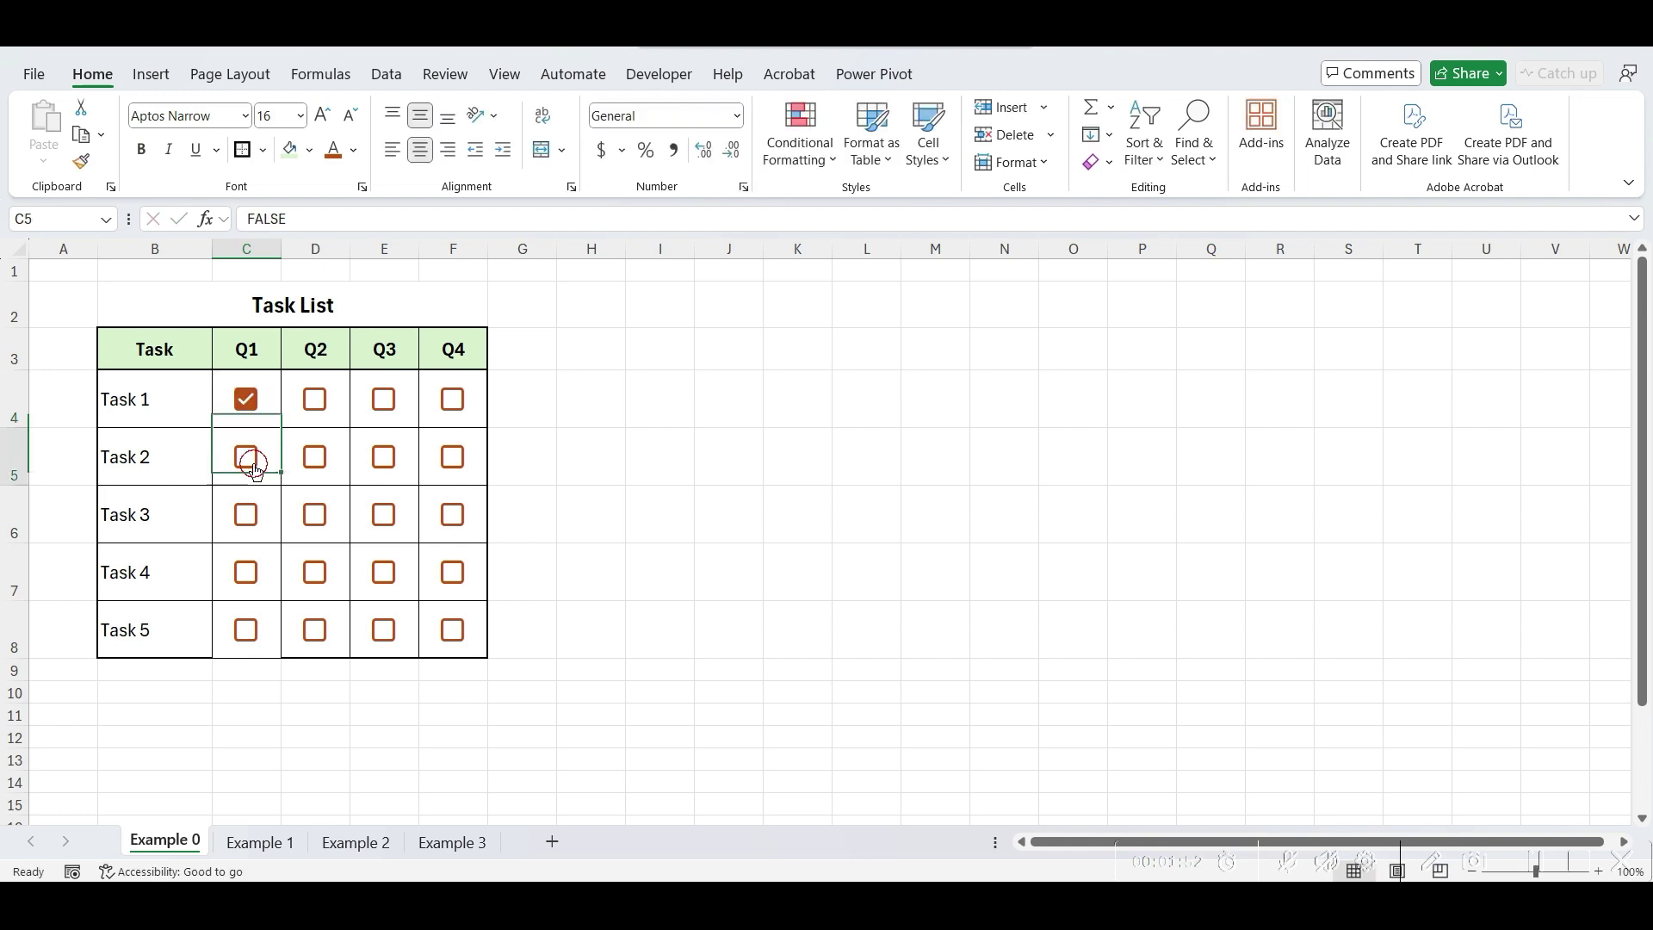
left_click(266, 508)
key("space")
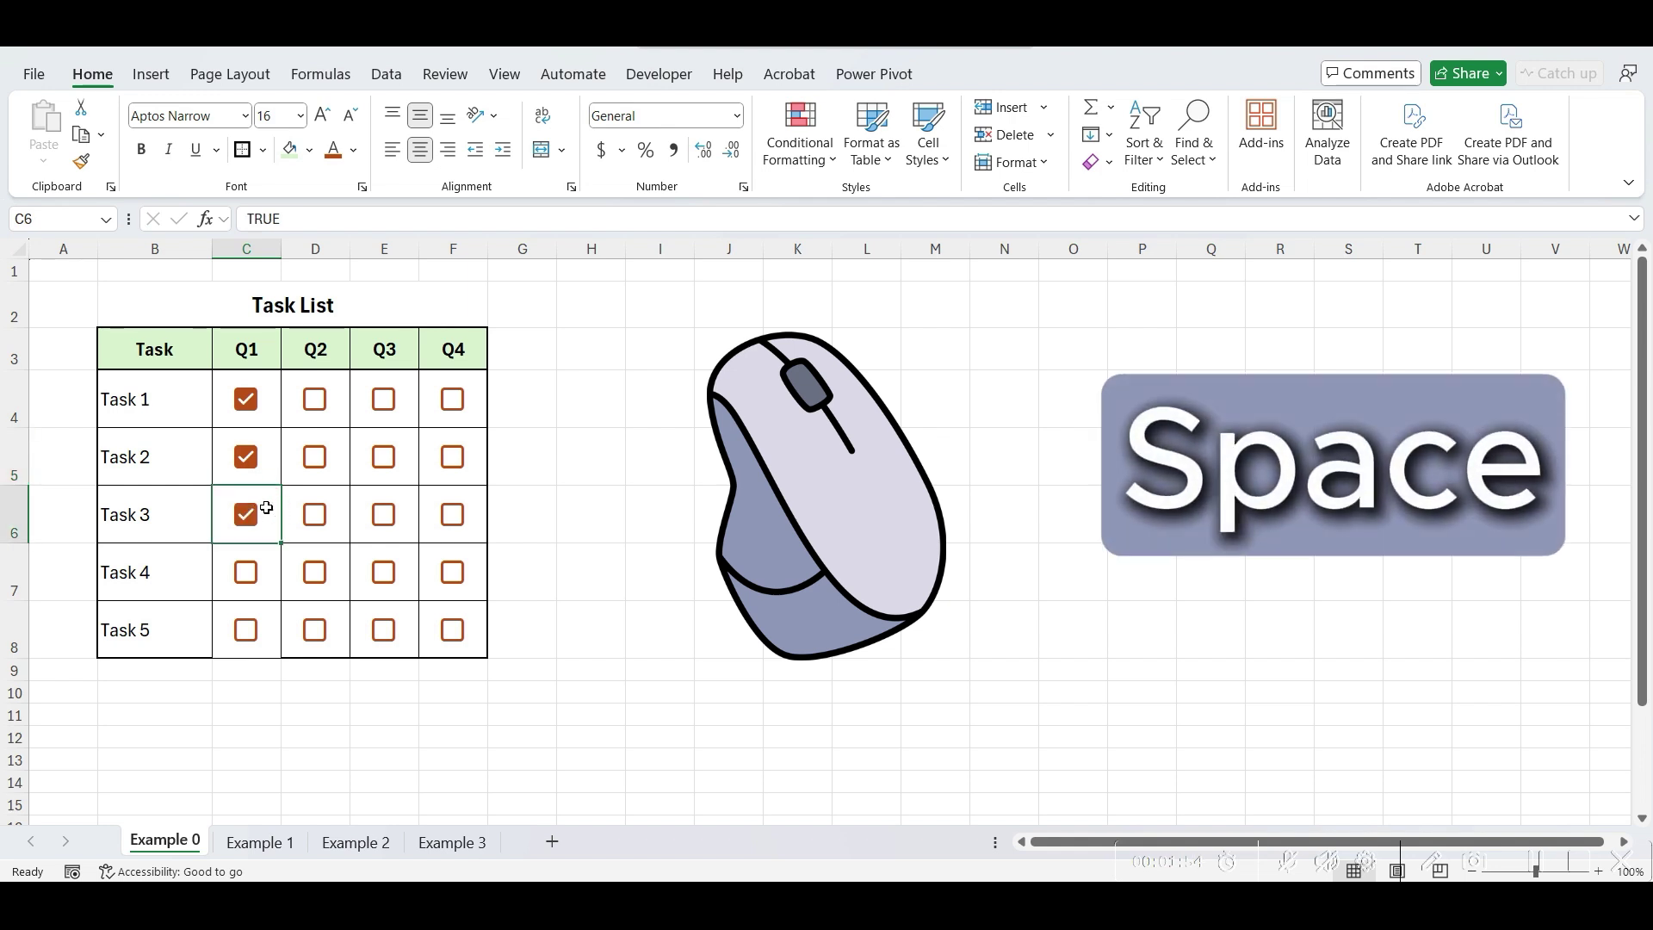
left_click_drag(305, 413, 450, 631)
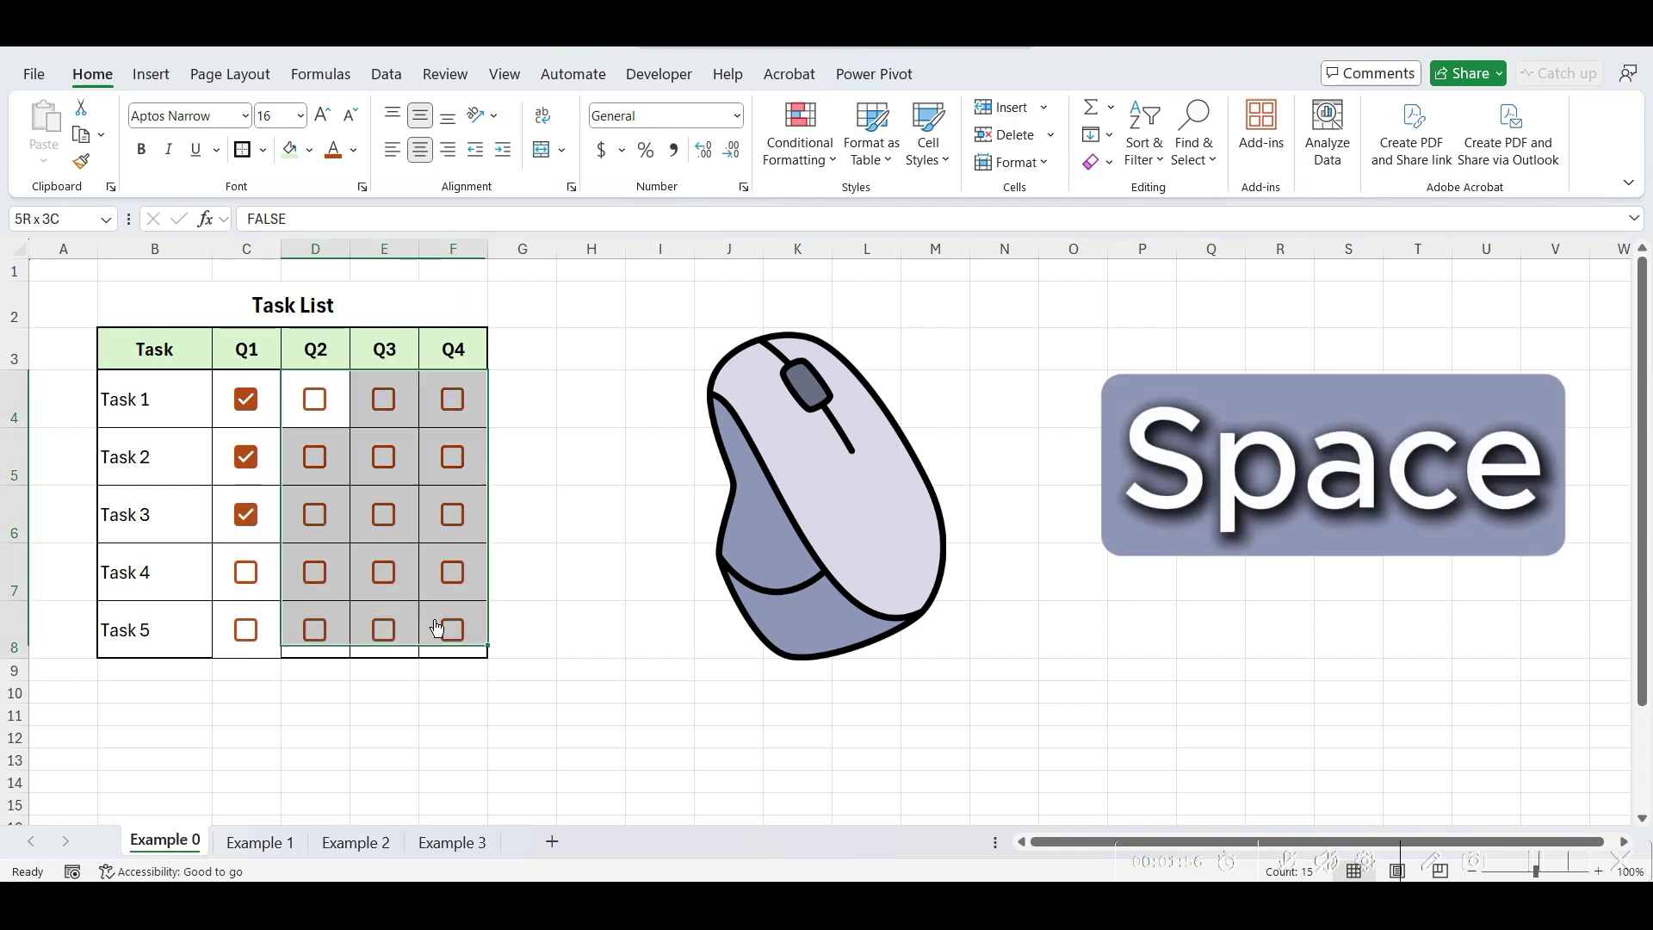
key("space")
left_click(594, 630)
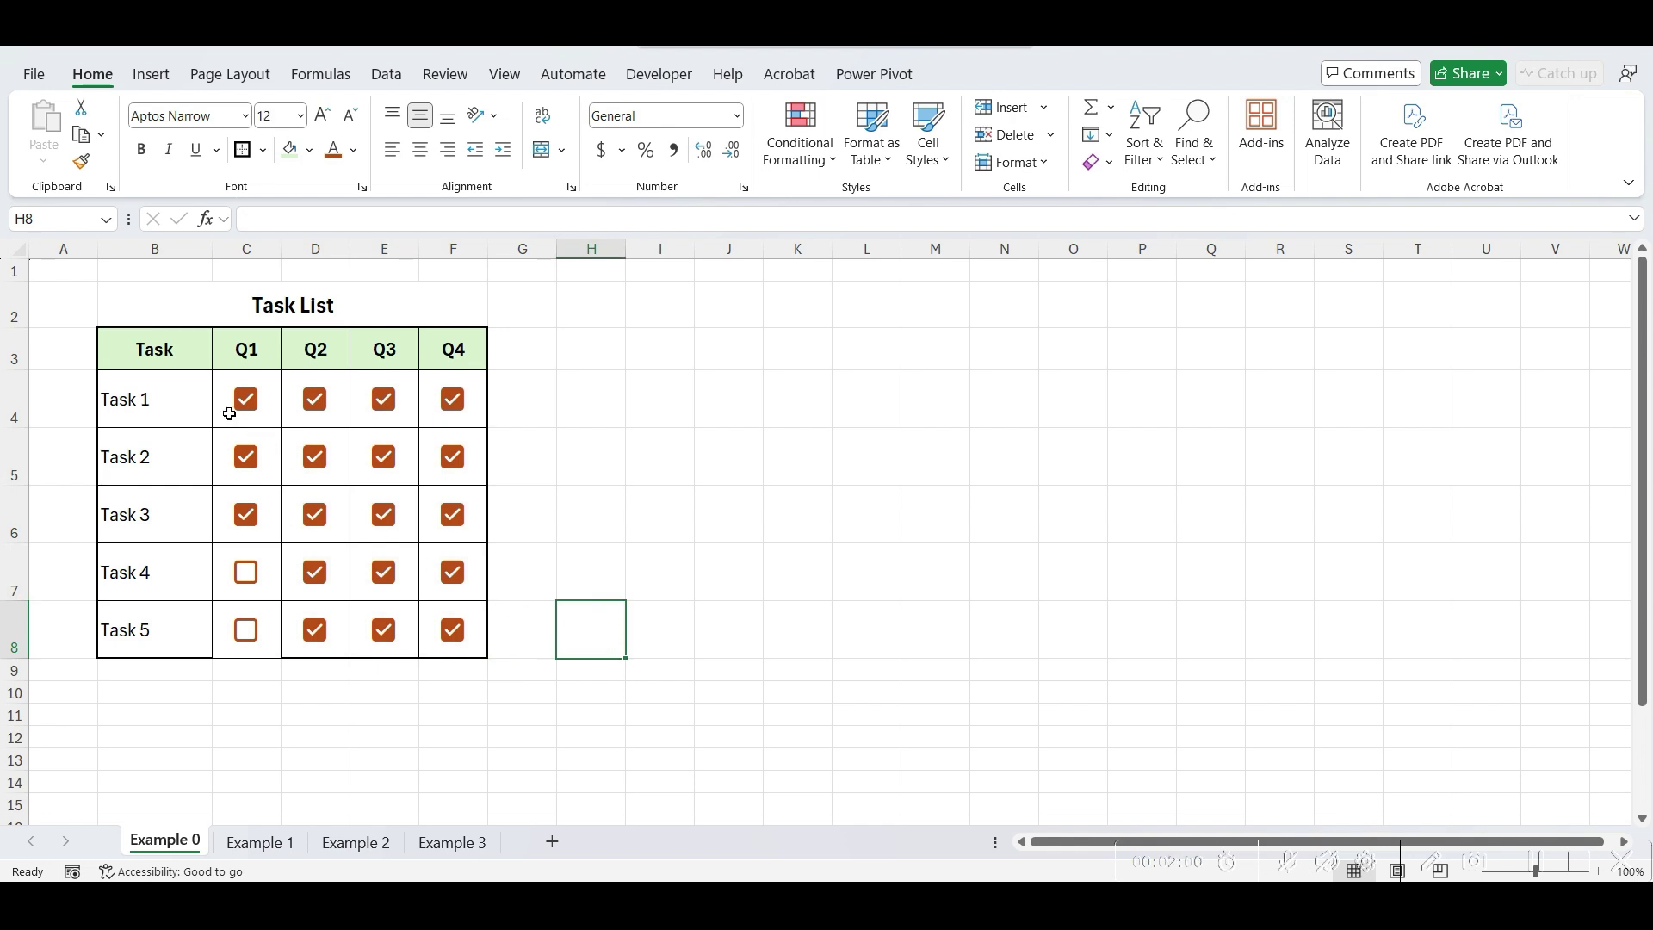
Step: Delete the C4:F8 checkboxes, undo, then remove them with Clear All
left_click_drag(229, 413, 446, 648)
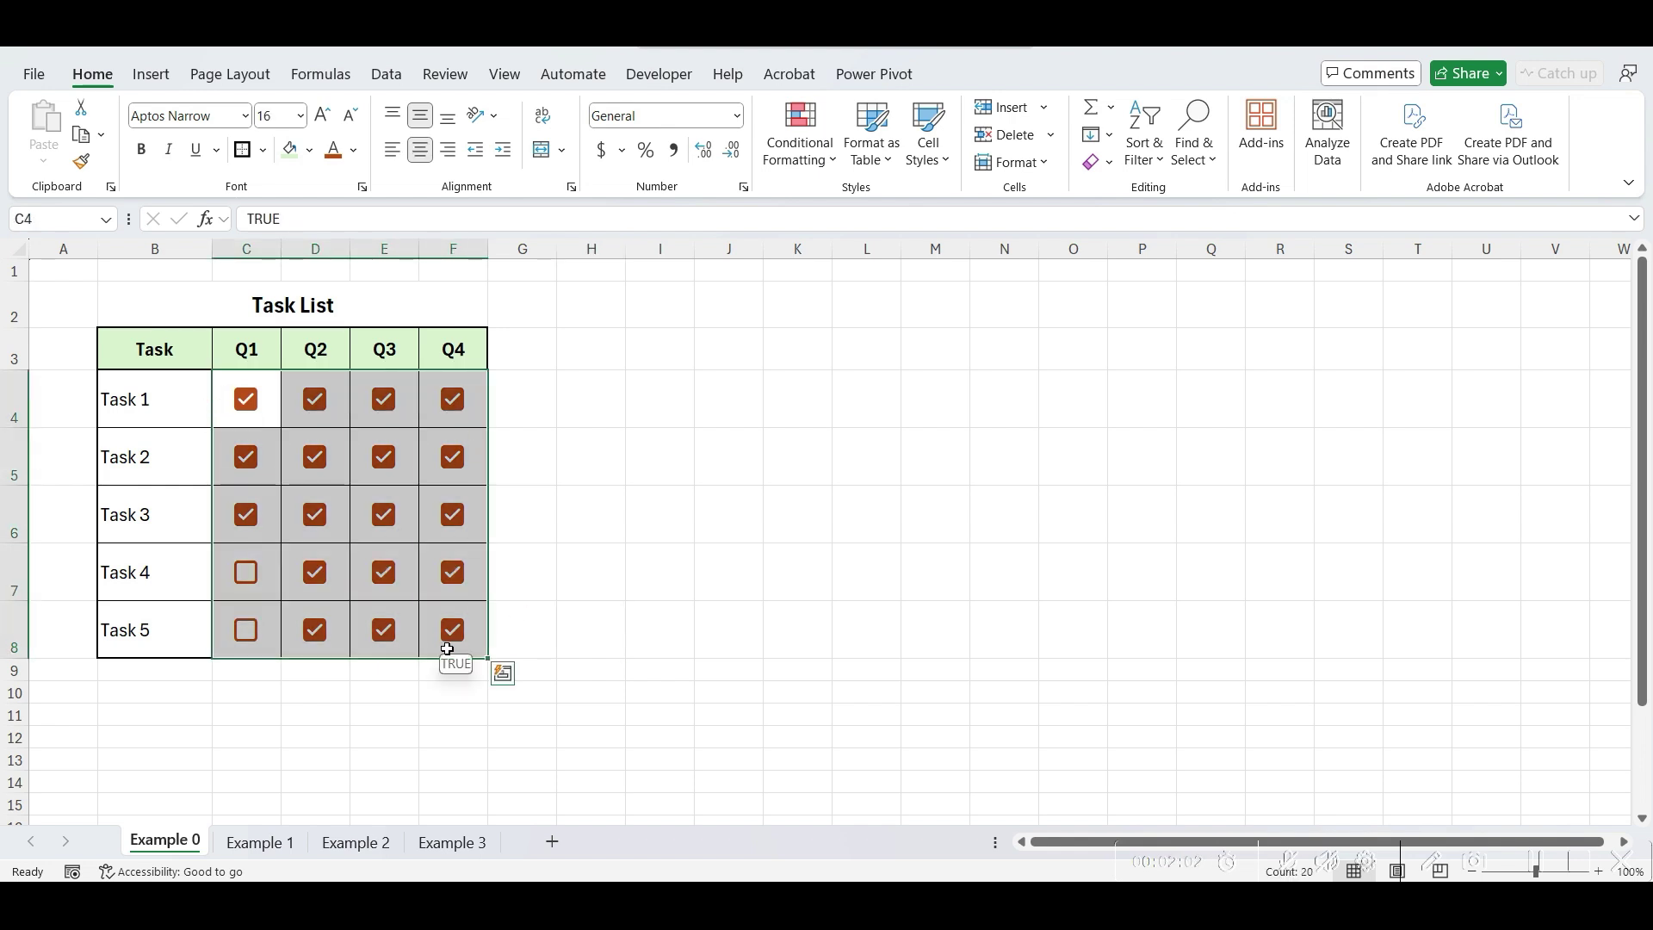
key("Delete")
key("Delete")
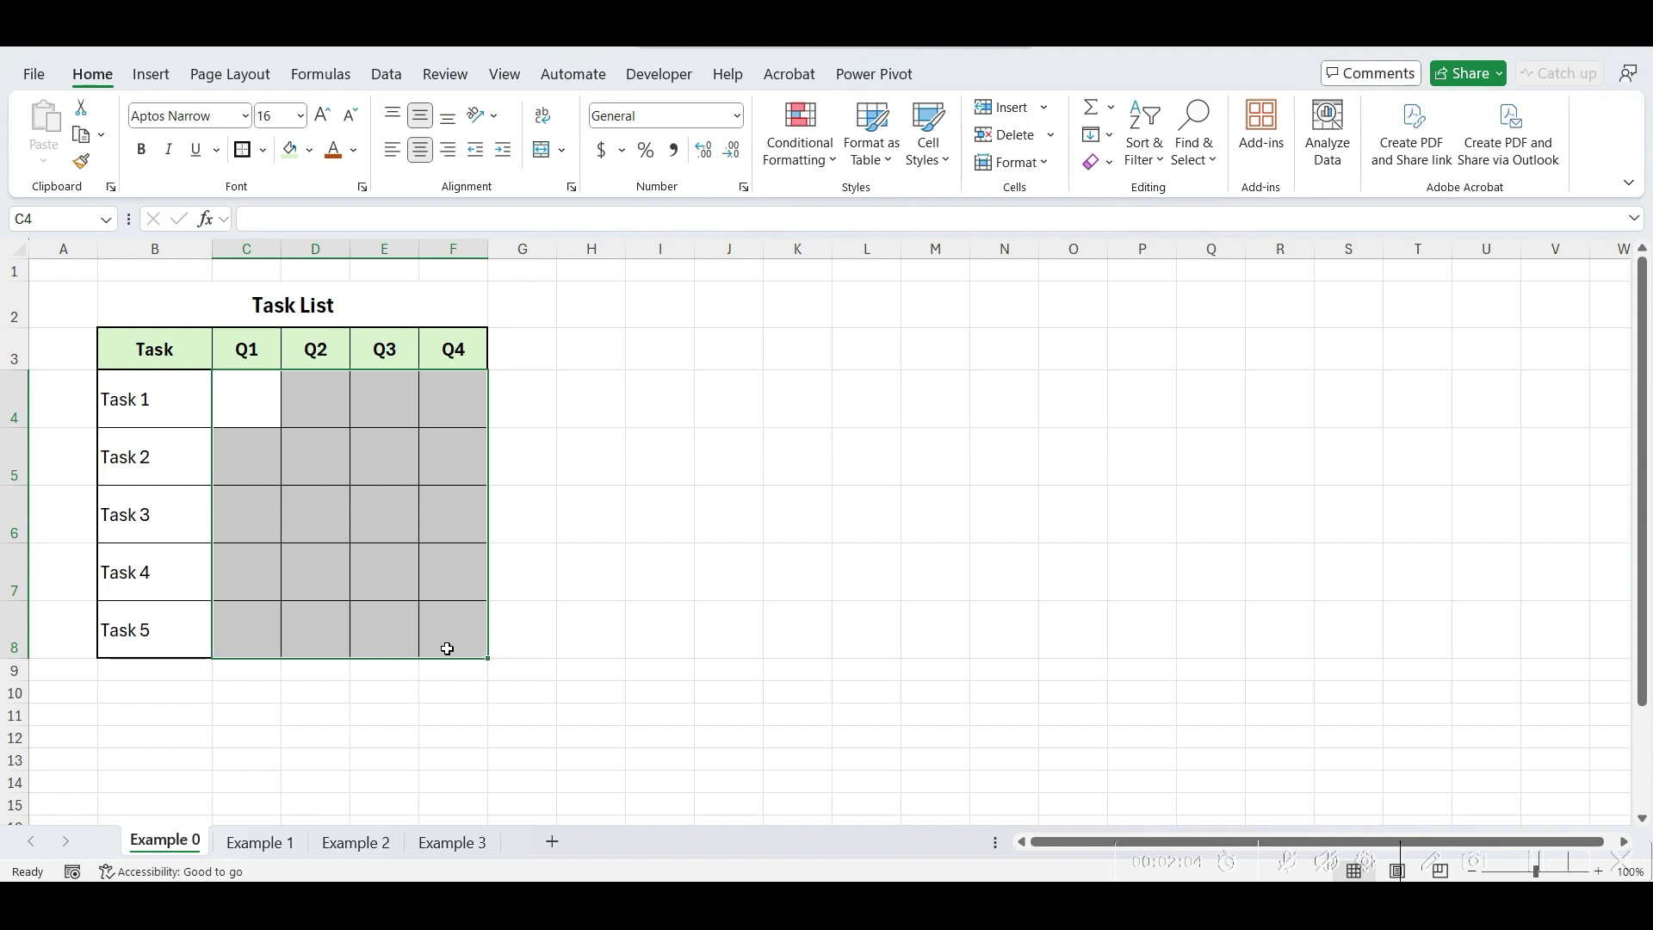
key("ctrl+z")
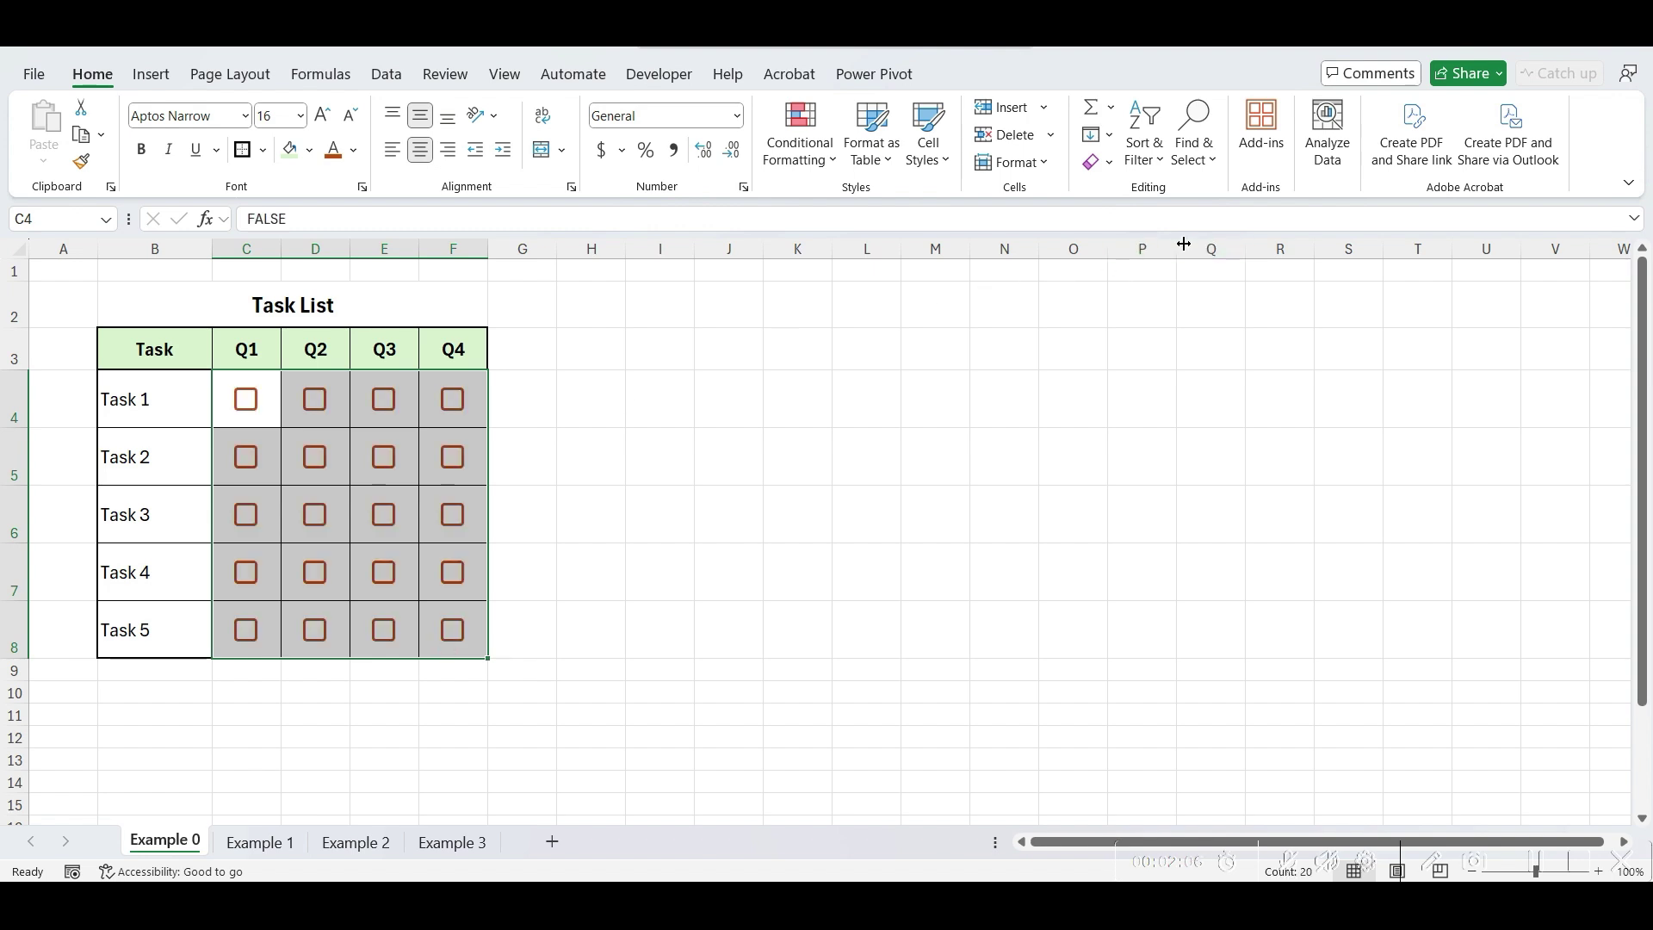
left_click(1105, 164)
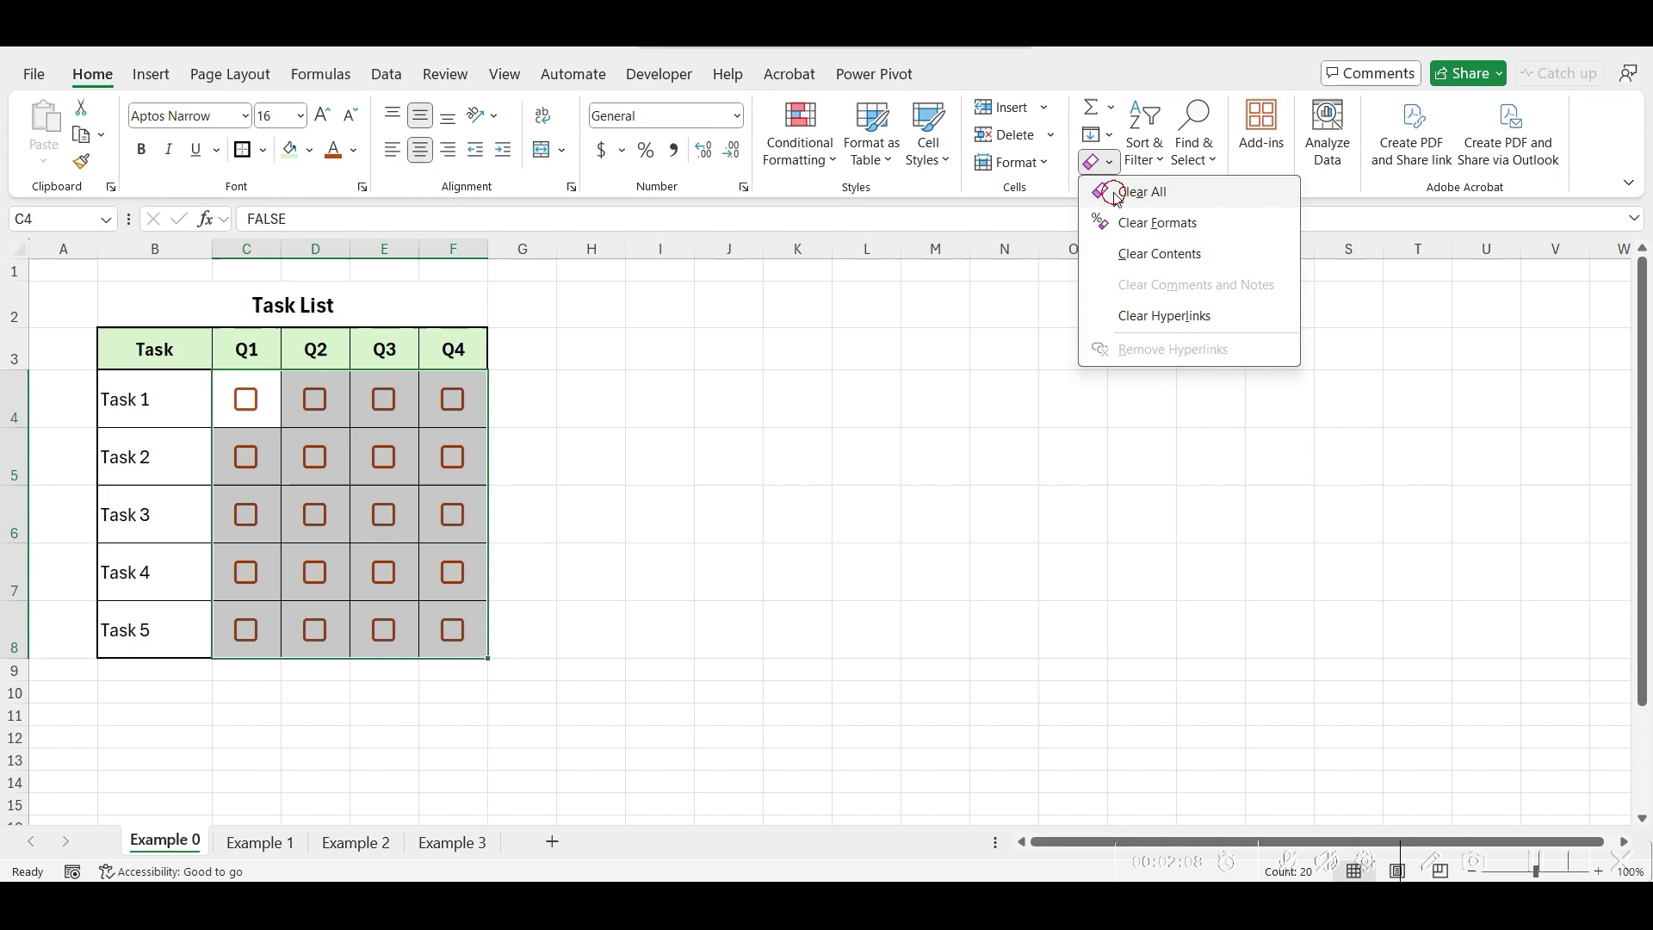
left_click(1115, 190)
left_click(997, 455)
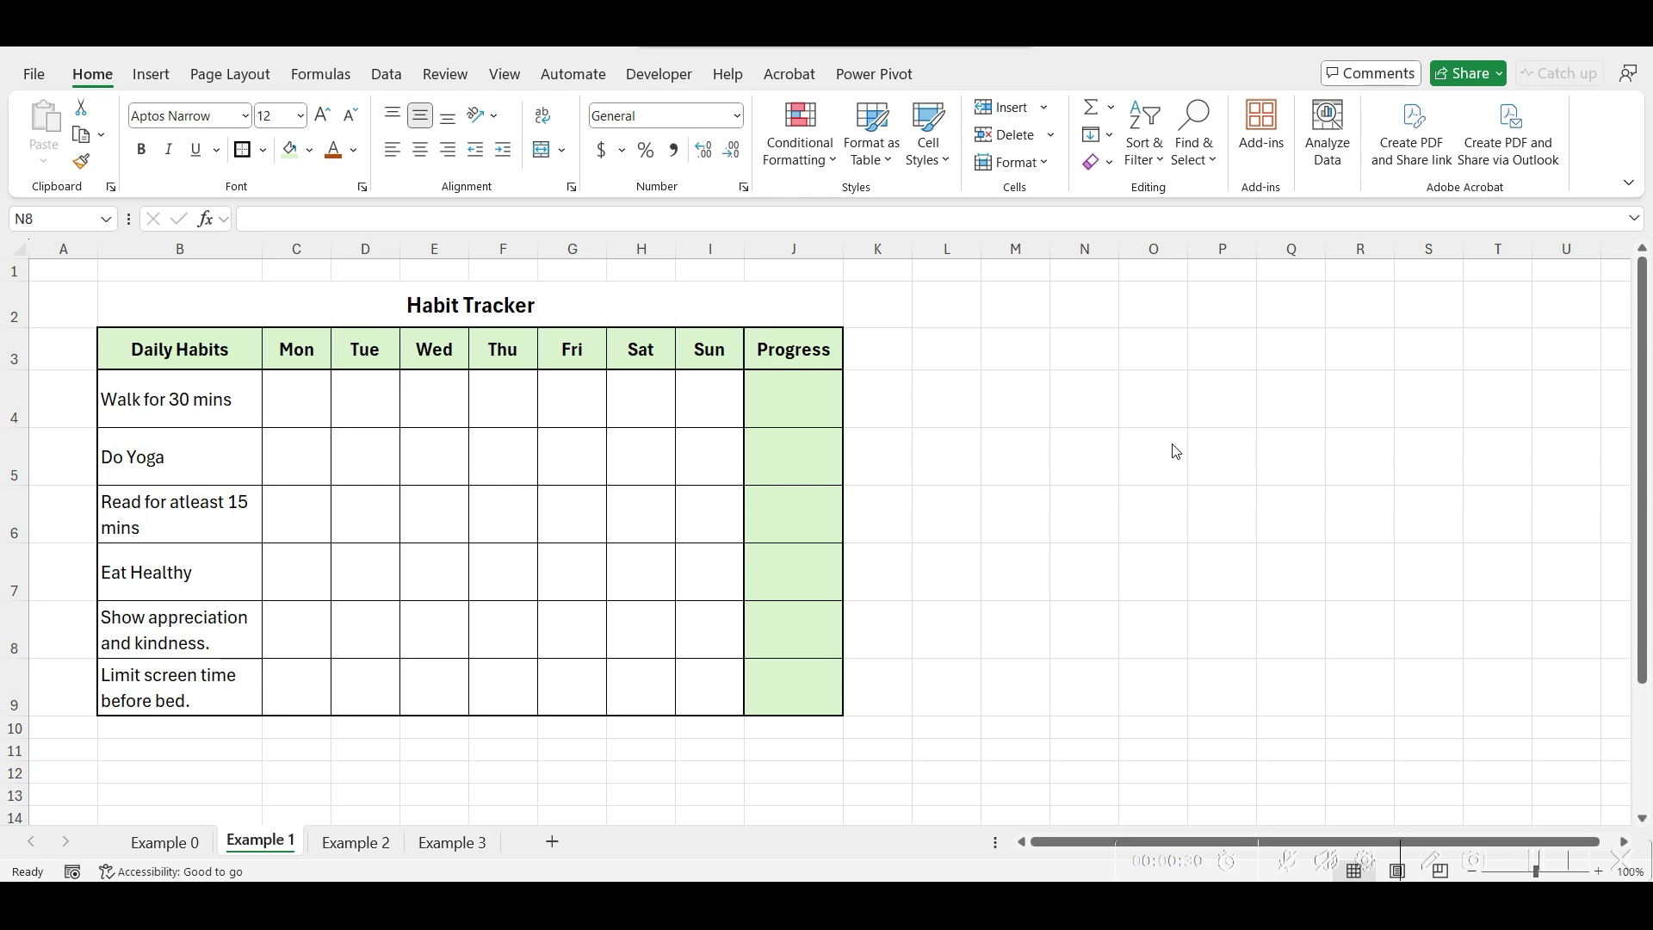
Step: Insert a checkbox in C4, fill it down to C9, and add checkboxes to D4:I9
left_click(277, 397)
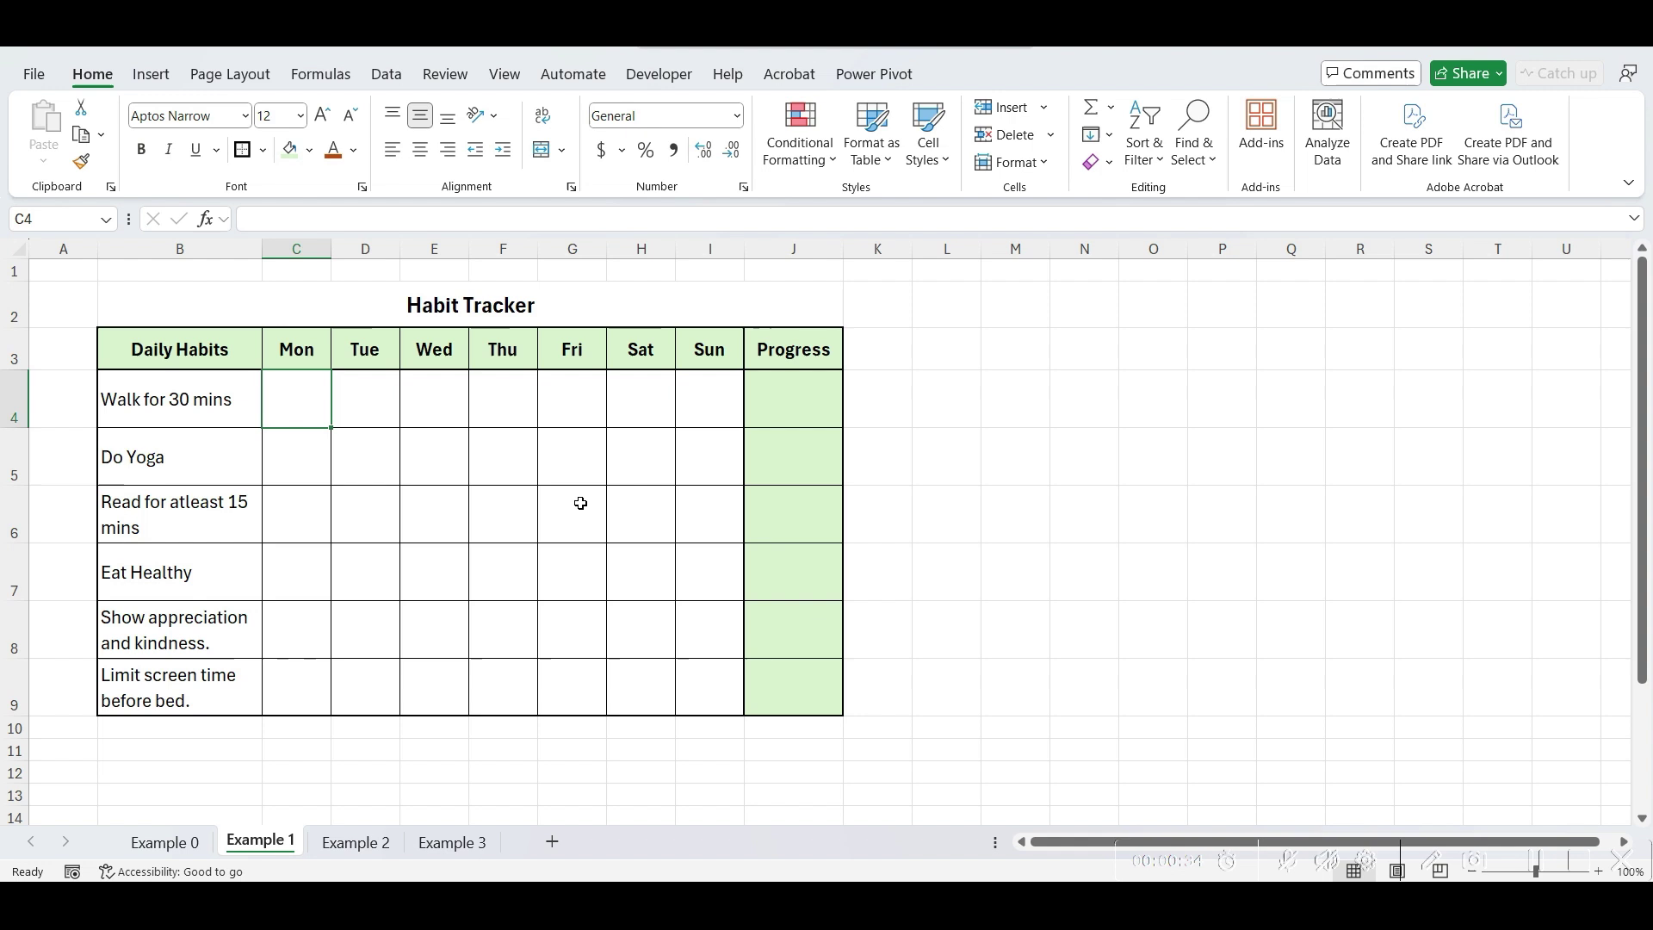
left_click(153, 75)
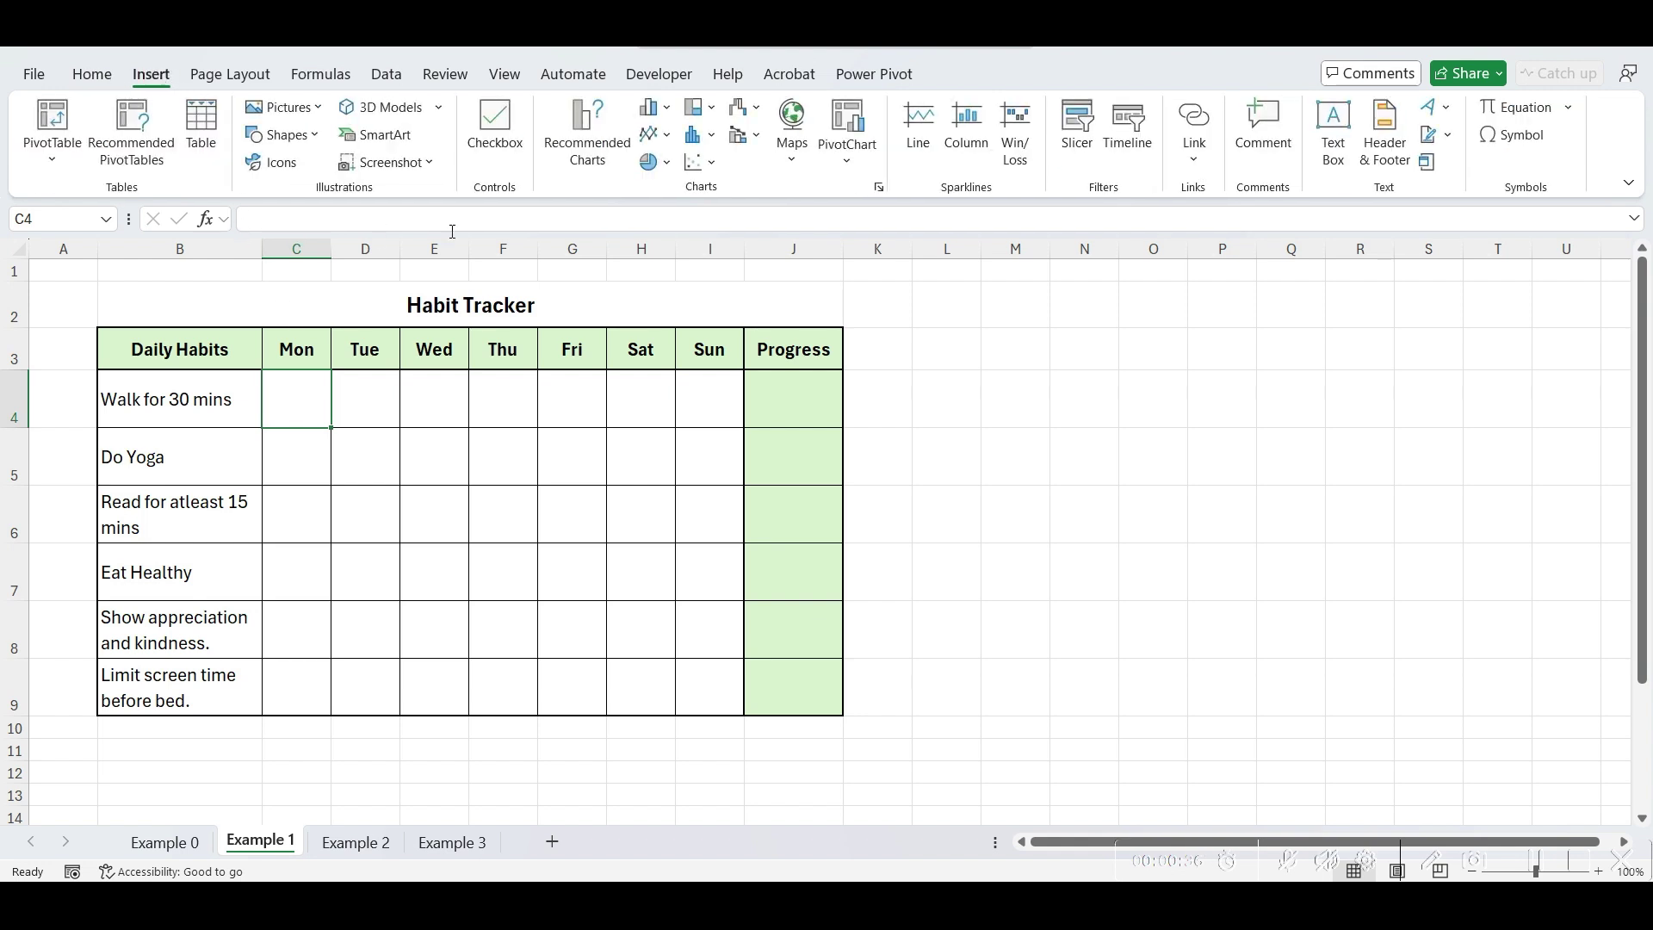
left_click(495, 121)
left_click_drag(333, 430, 335, 712)
left_click_drag(362, 405, 719, 693)
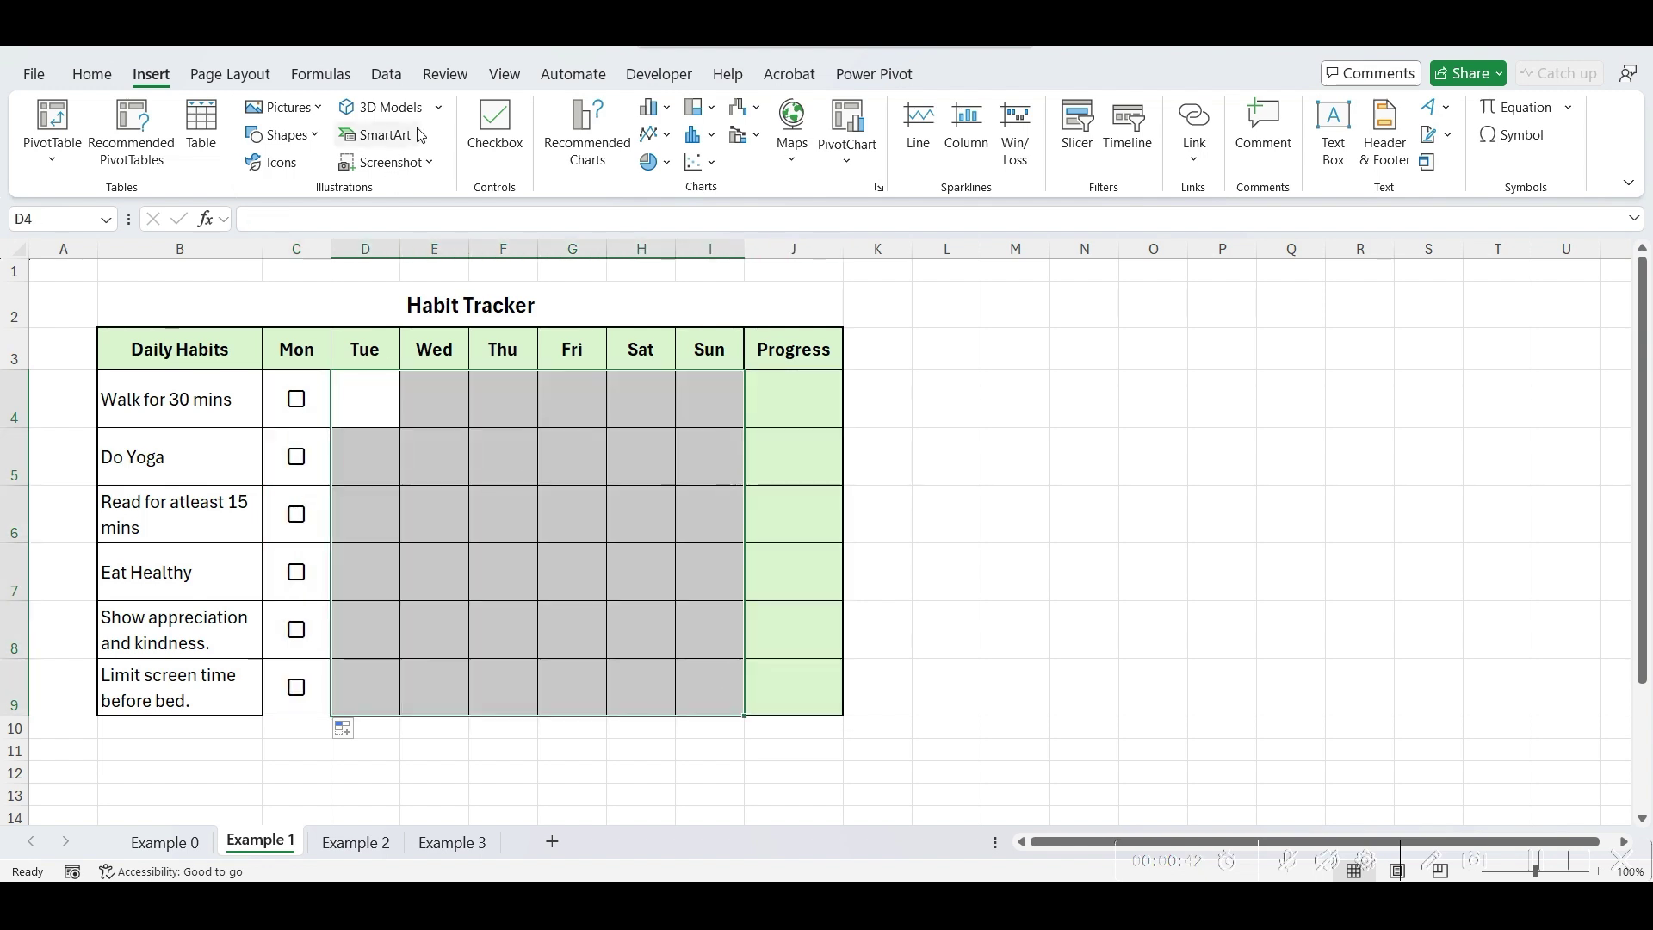
left_click(473, 137)
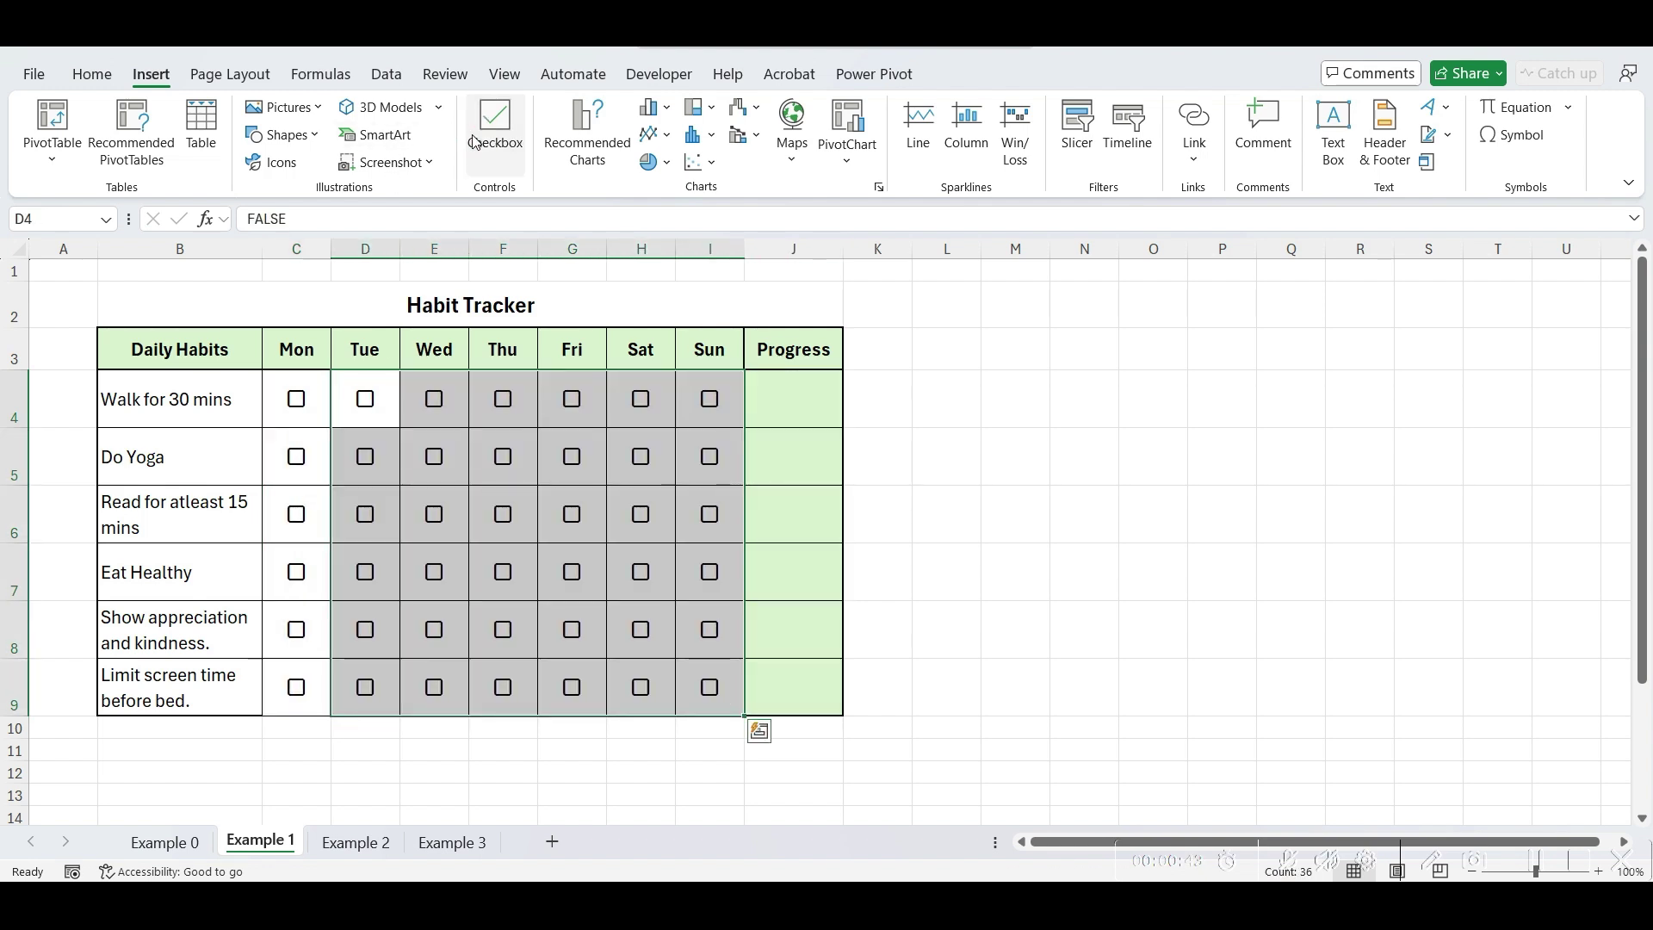
left_click(918, 498)
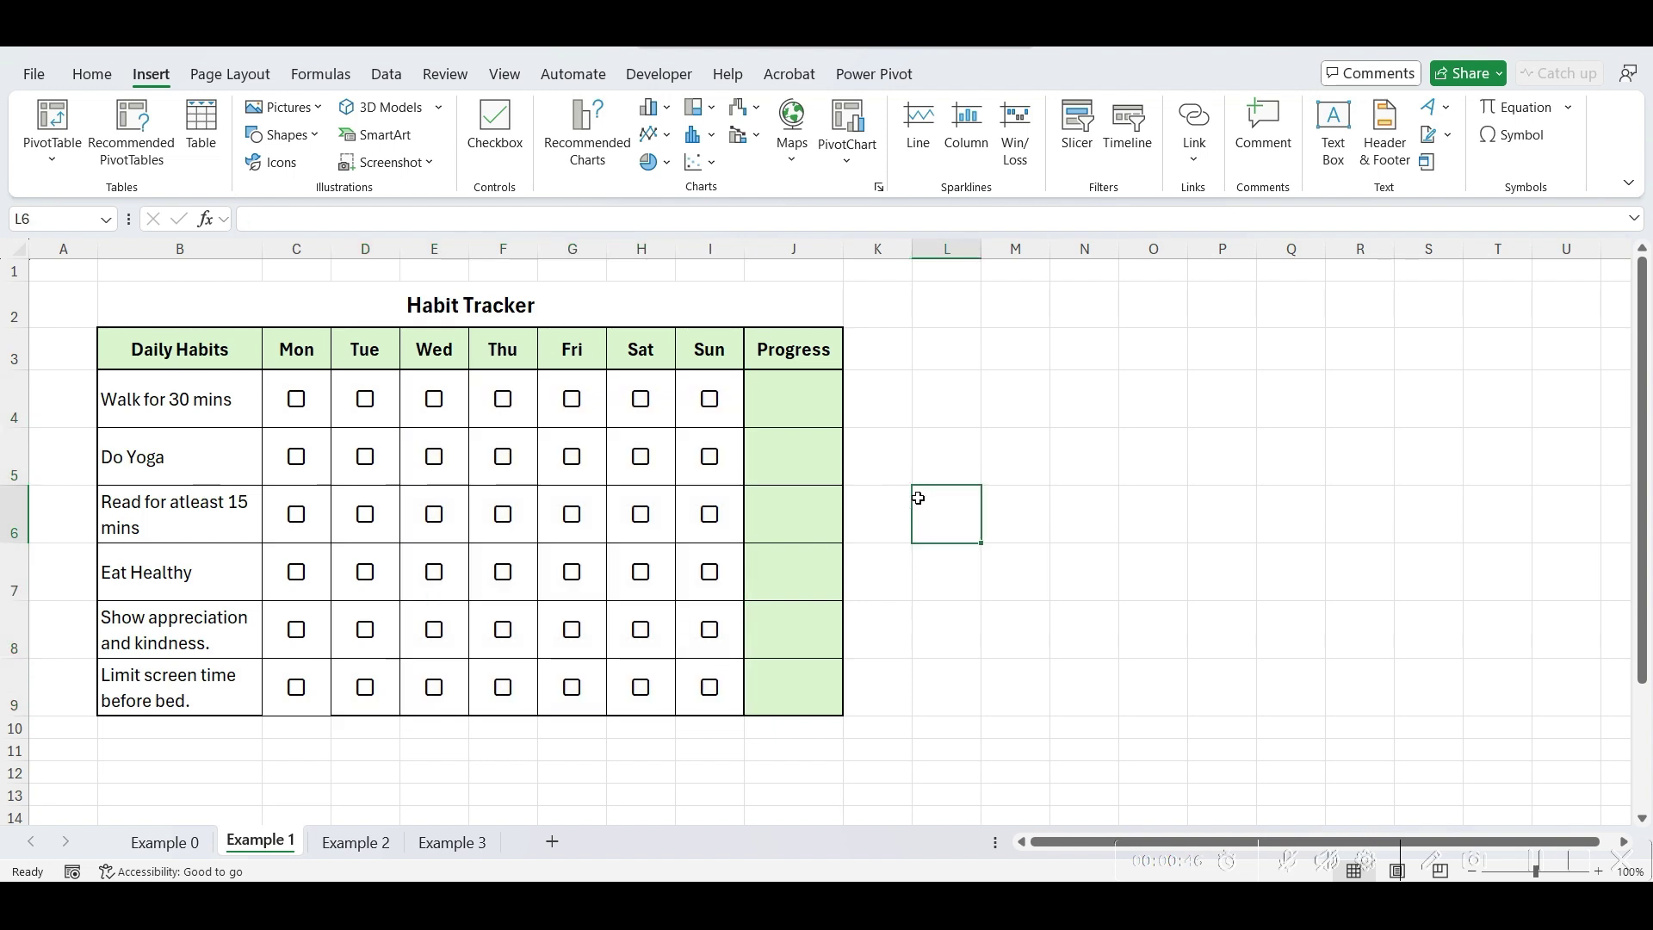
Step: Enter =COUNTIF(C4:I4,TRUE) in J4 and fill it down the Progress column
left_click(811, 402)
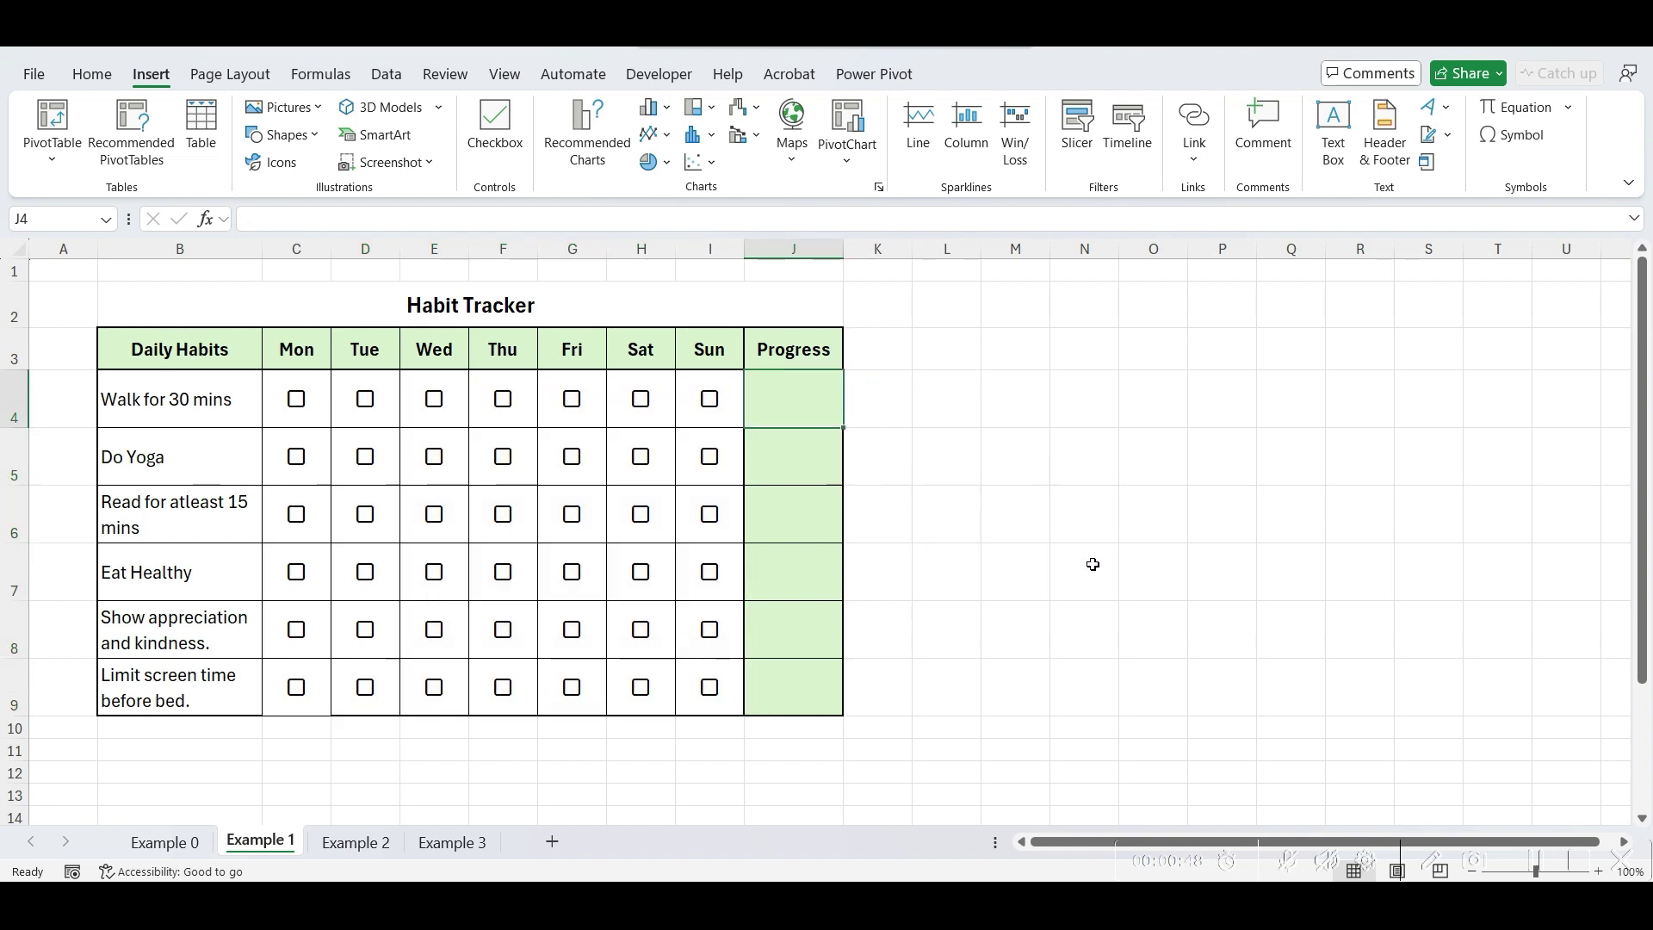
type("=")
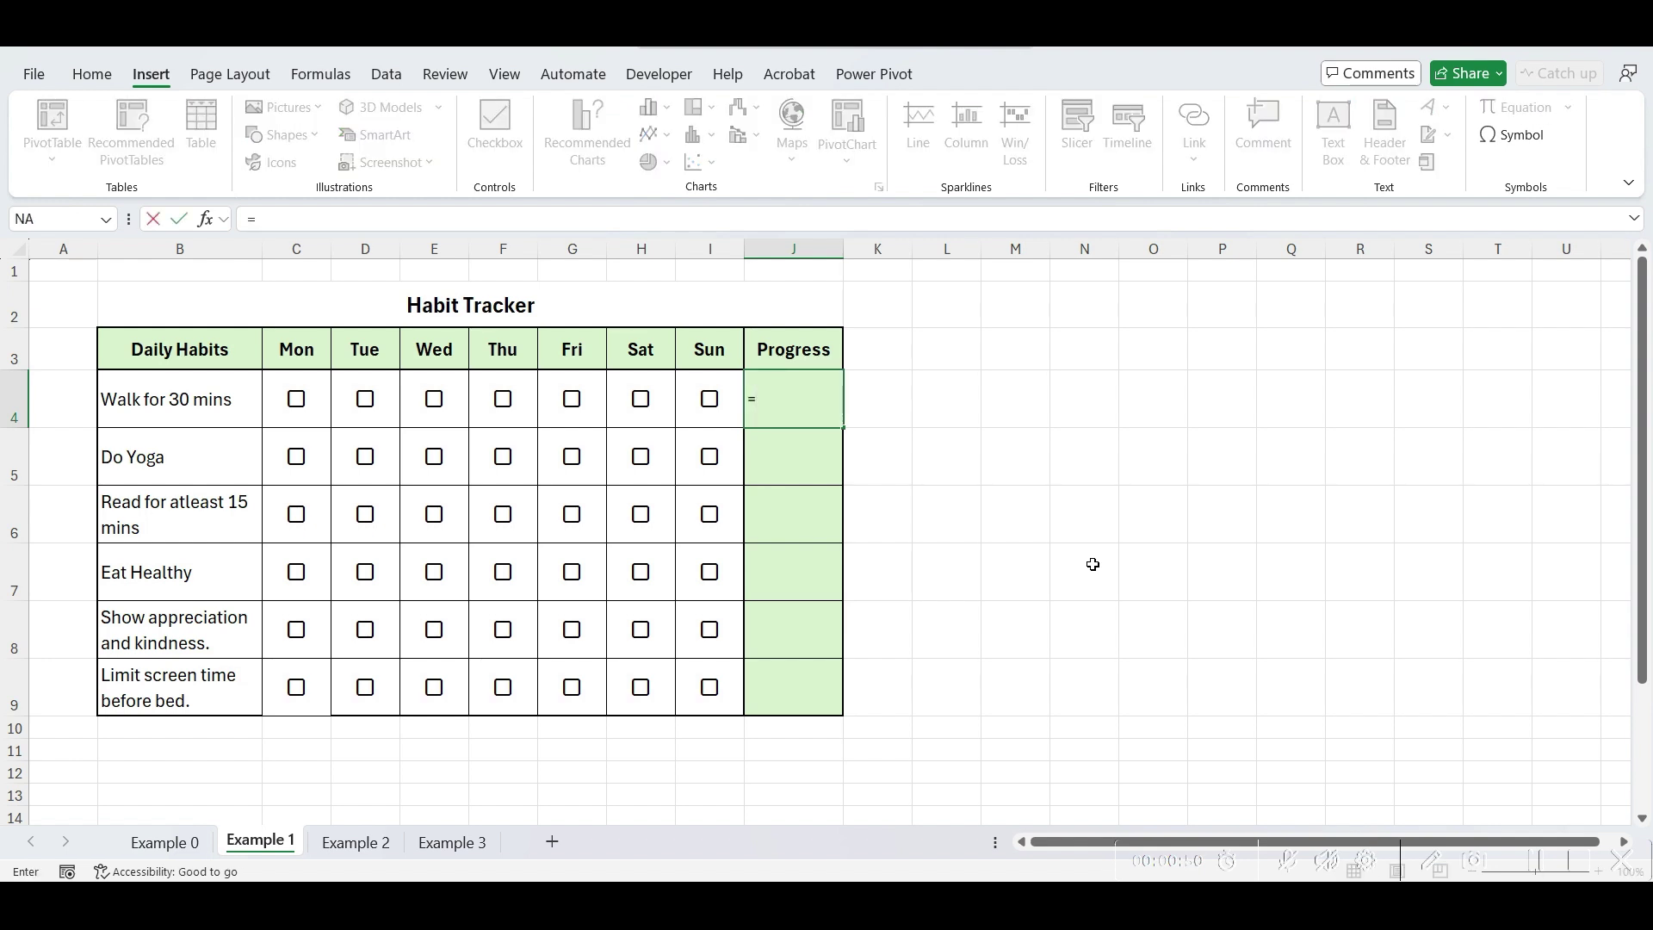
type("COUNTIF(")
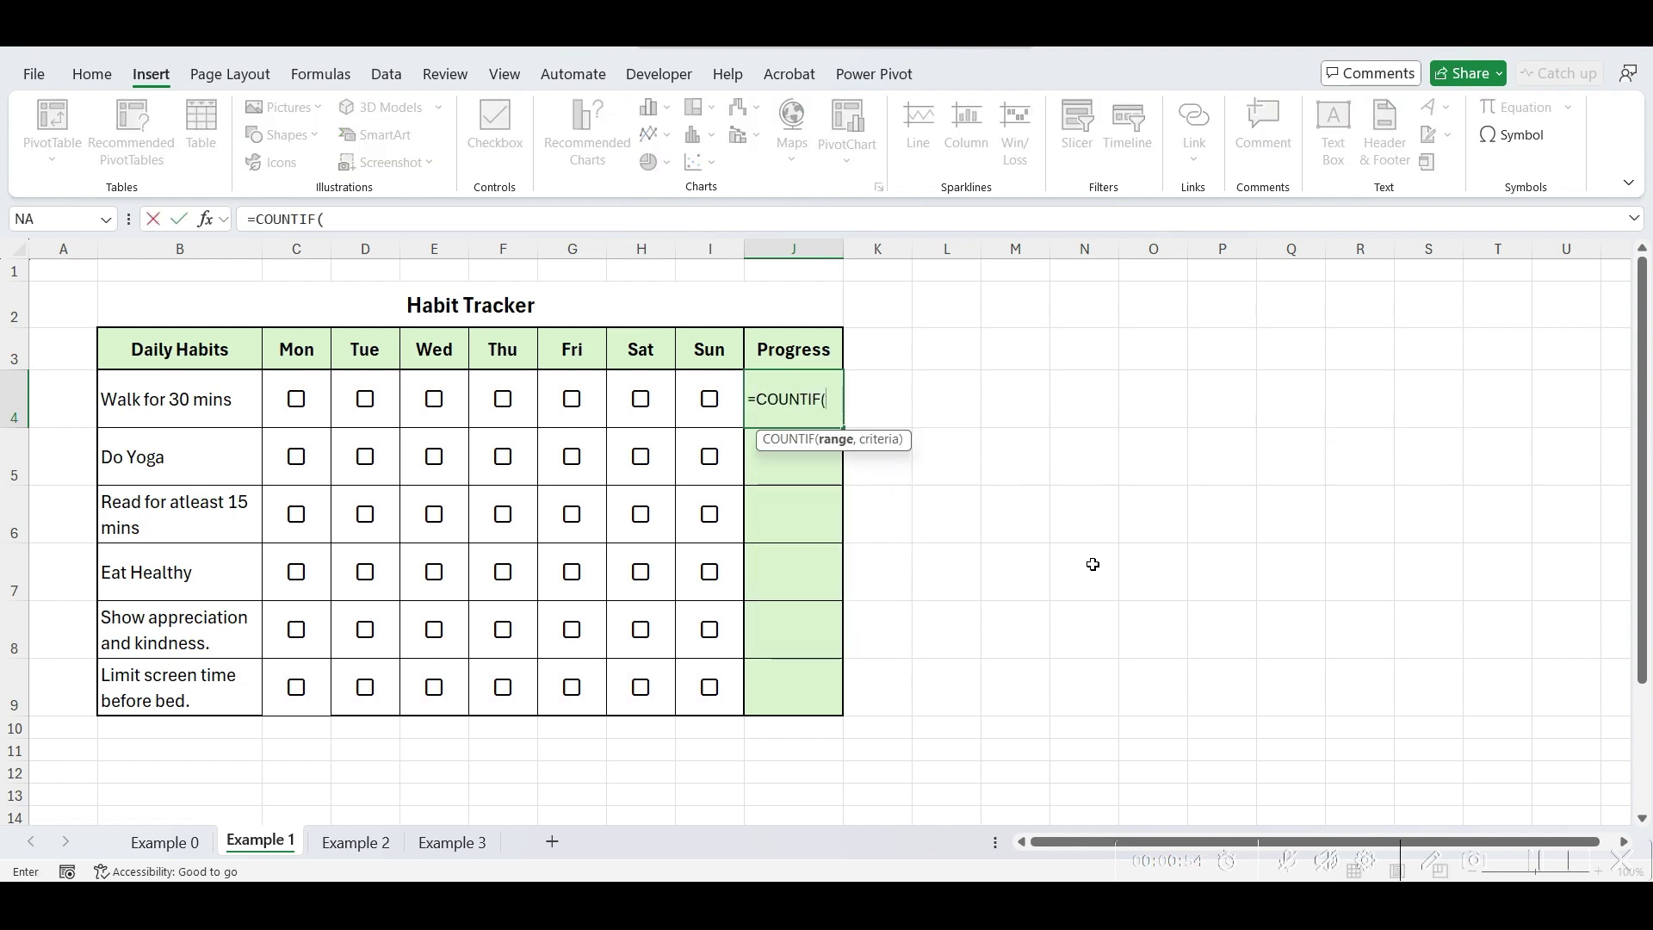
left_click_drag(266, 405, 695, 407)
type(",TRUE")
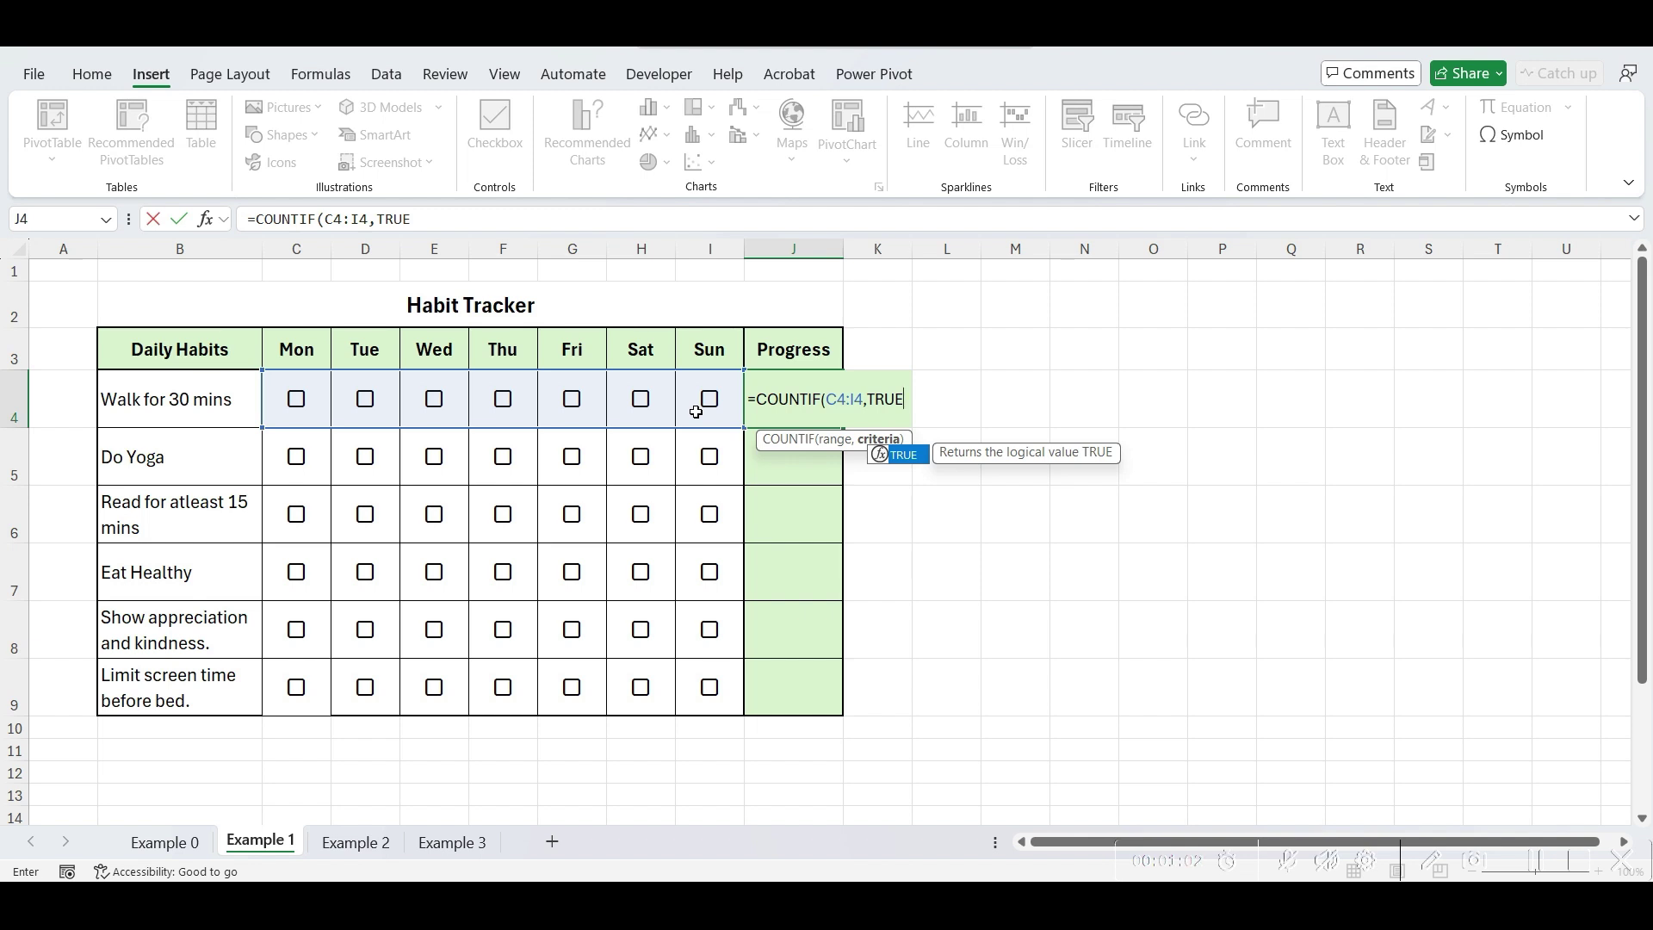
type(")")
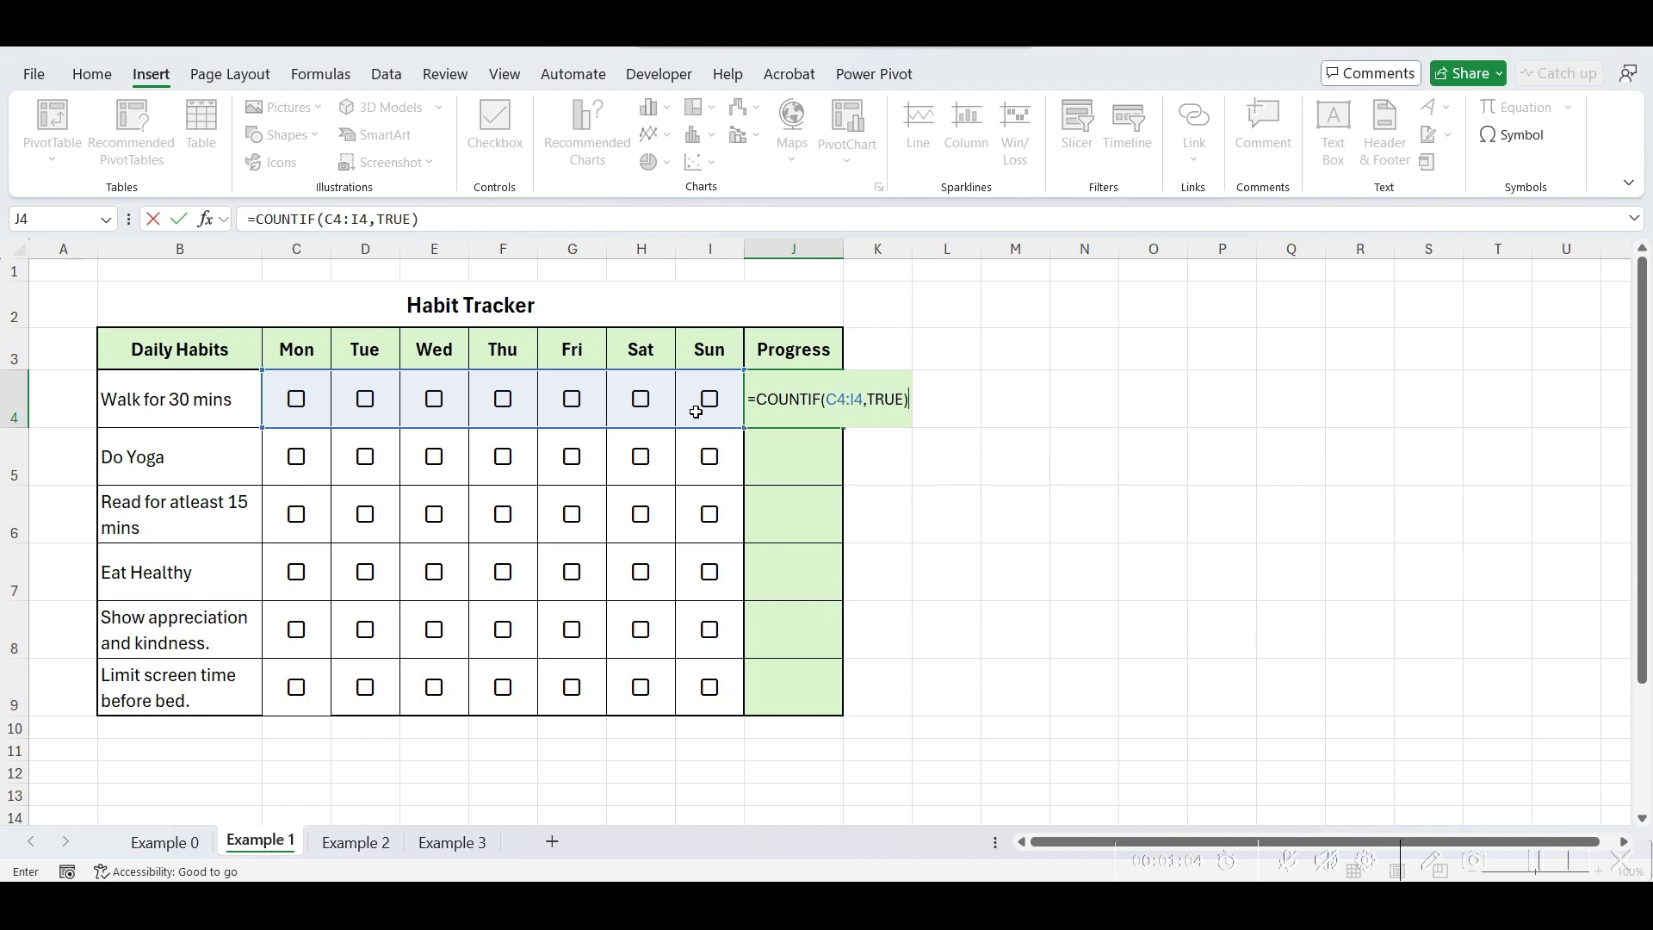
key("Return")
left_click(775, 411)
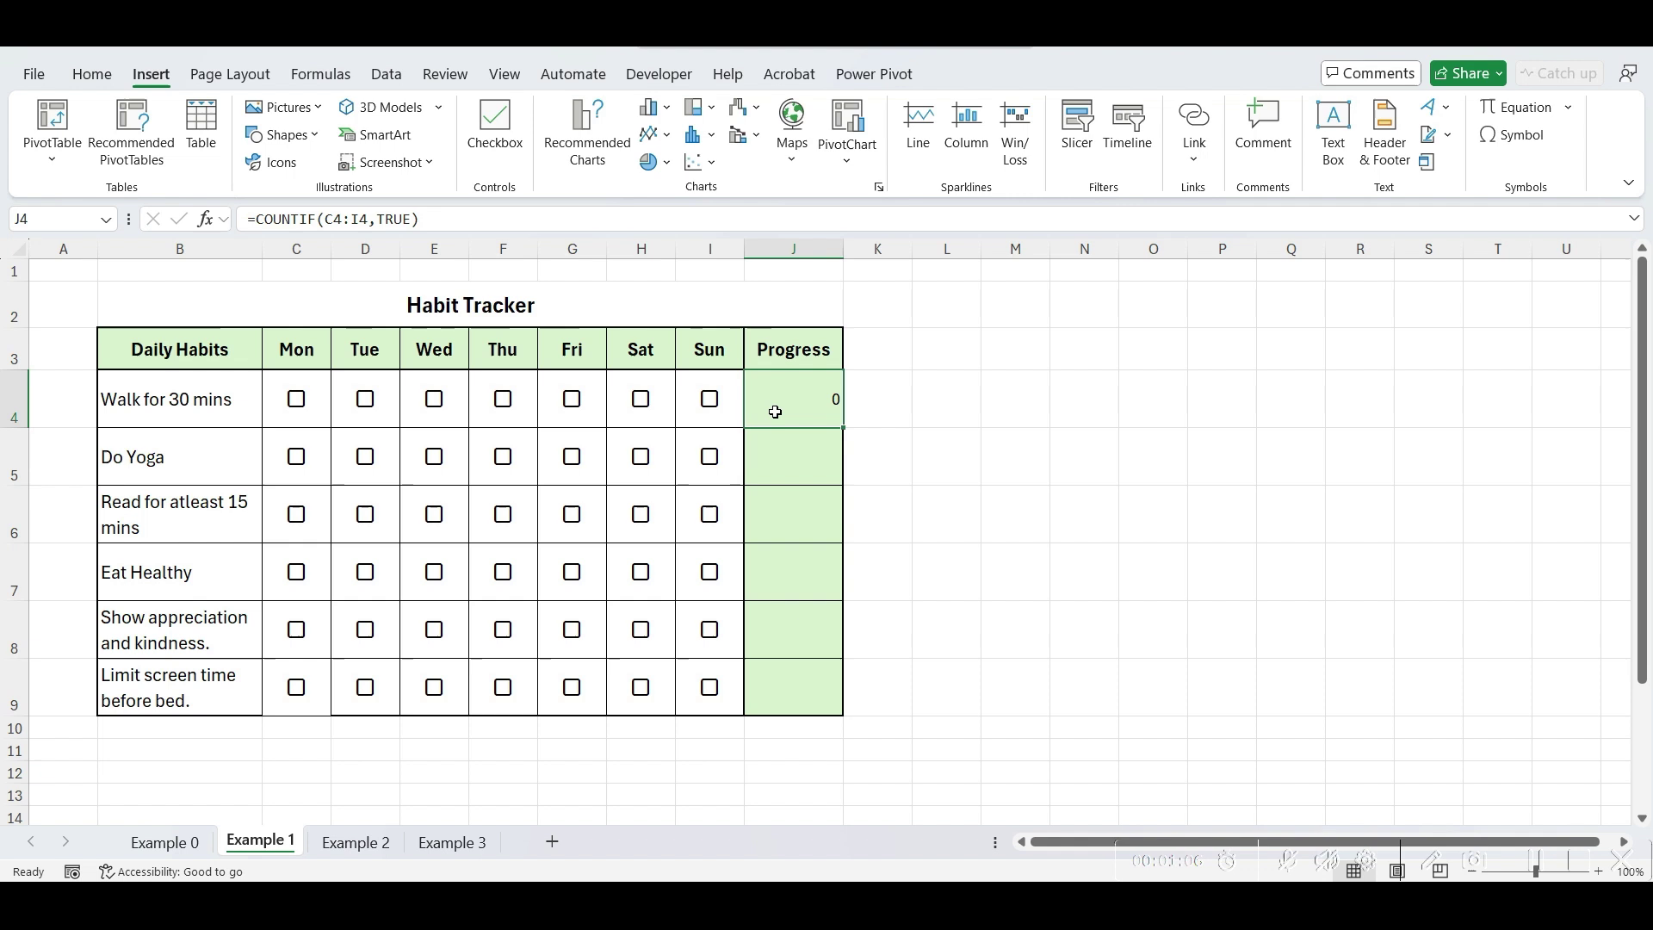
double_click(842, 426)
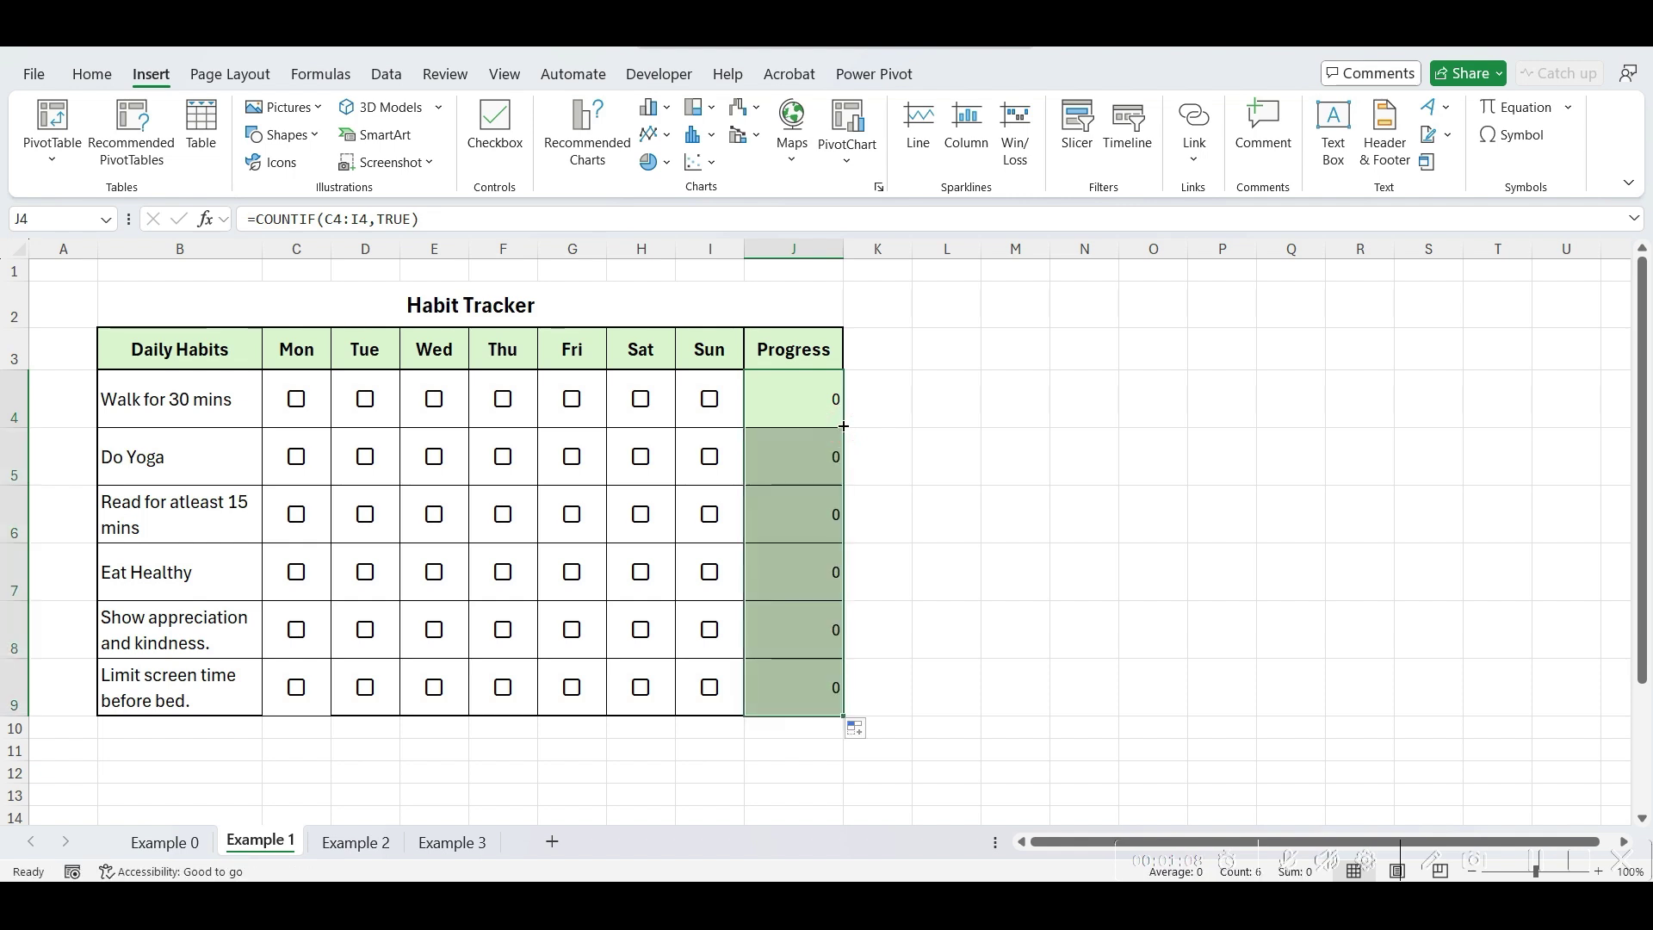
Step: Centre the Progress column values
left_click(91, 74)
left_click(420, 148)
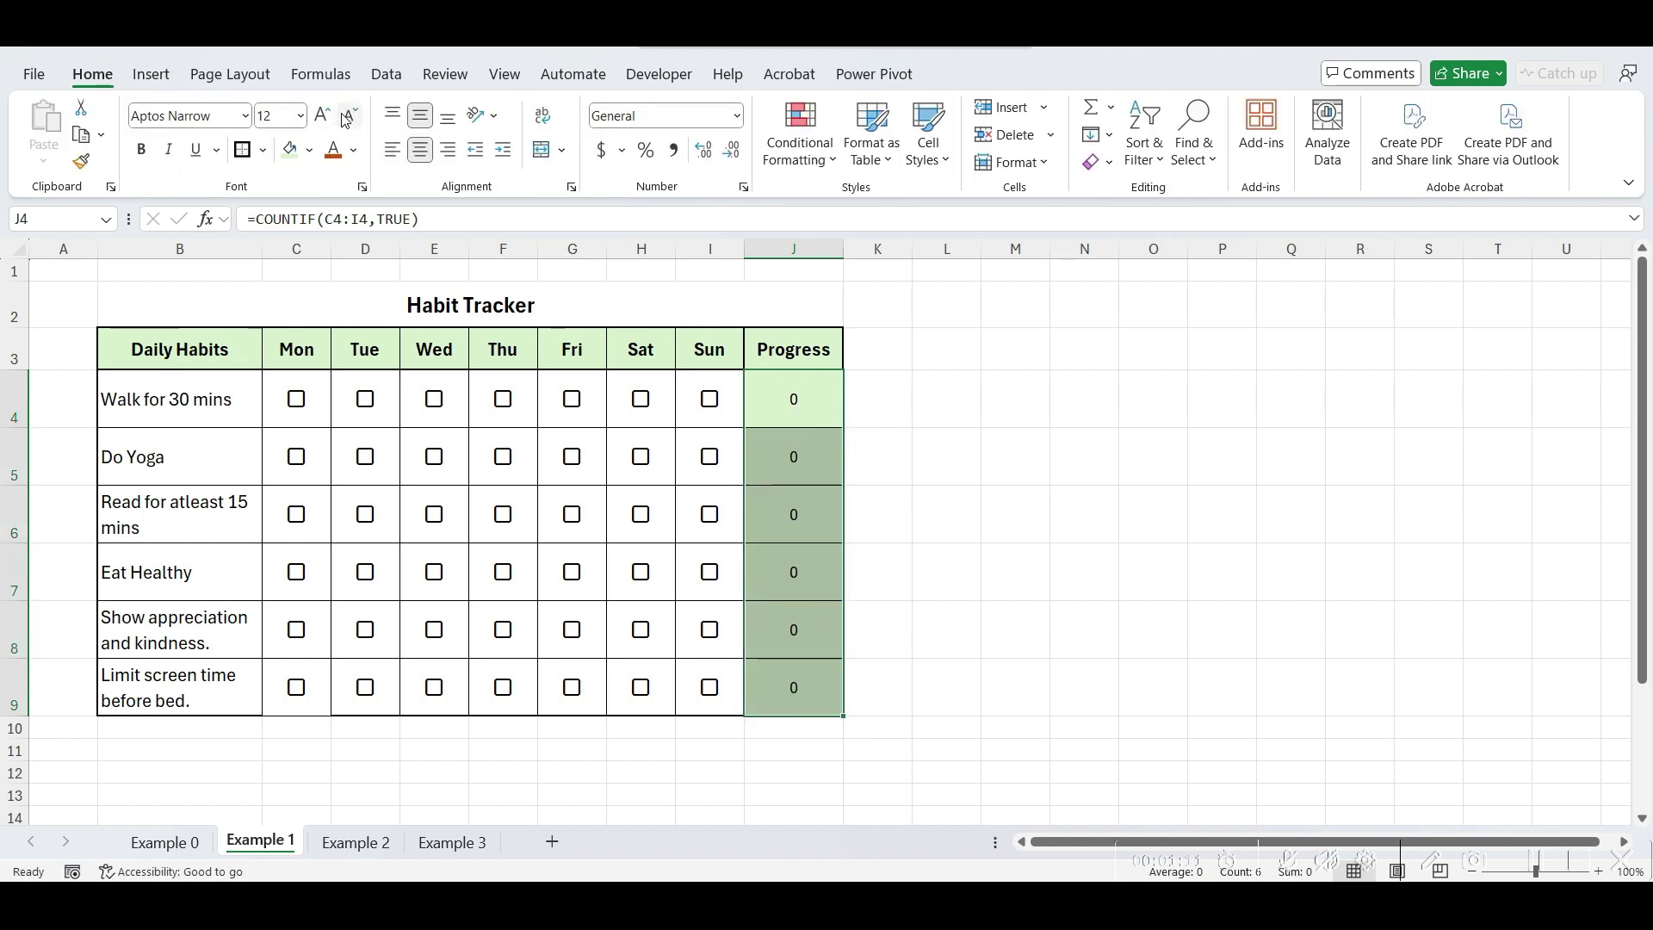
left_click(960, 455)
Step: Tick Thu/Fri for Walk, Fri/Sat for Do Yoga, Tue/Sat for reading, Tue/Fri for Eat Healthy
left_click(503, 398)
left_click(572, 399)
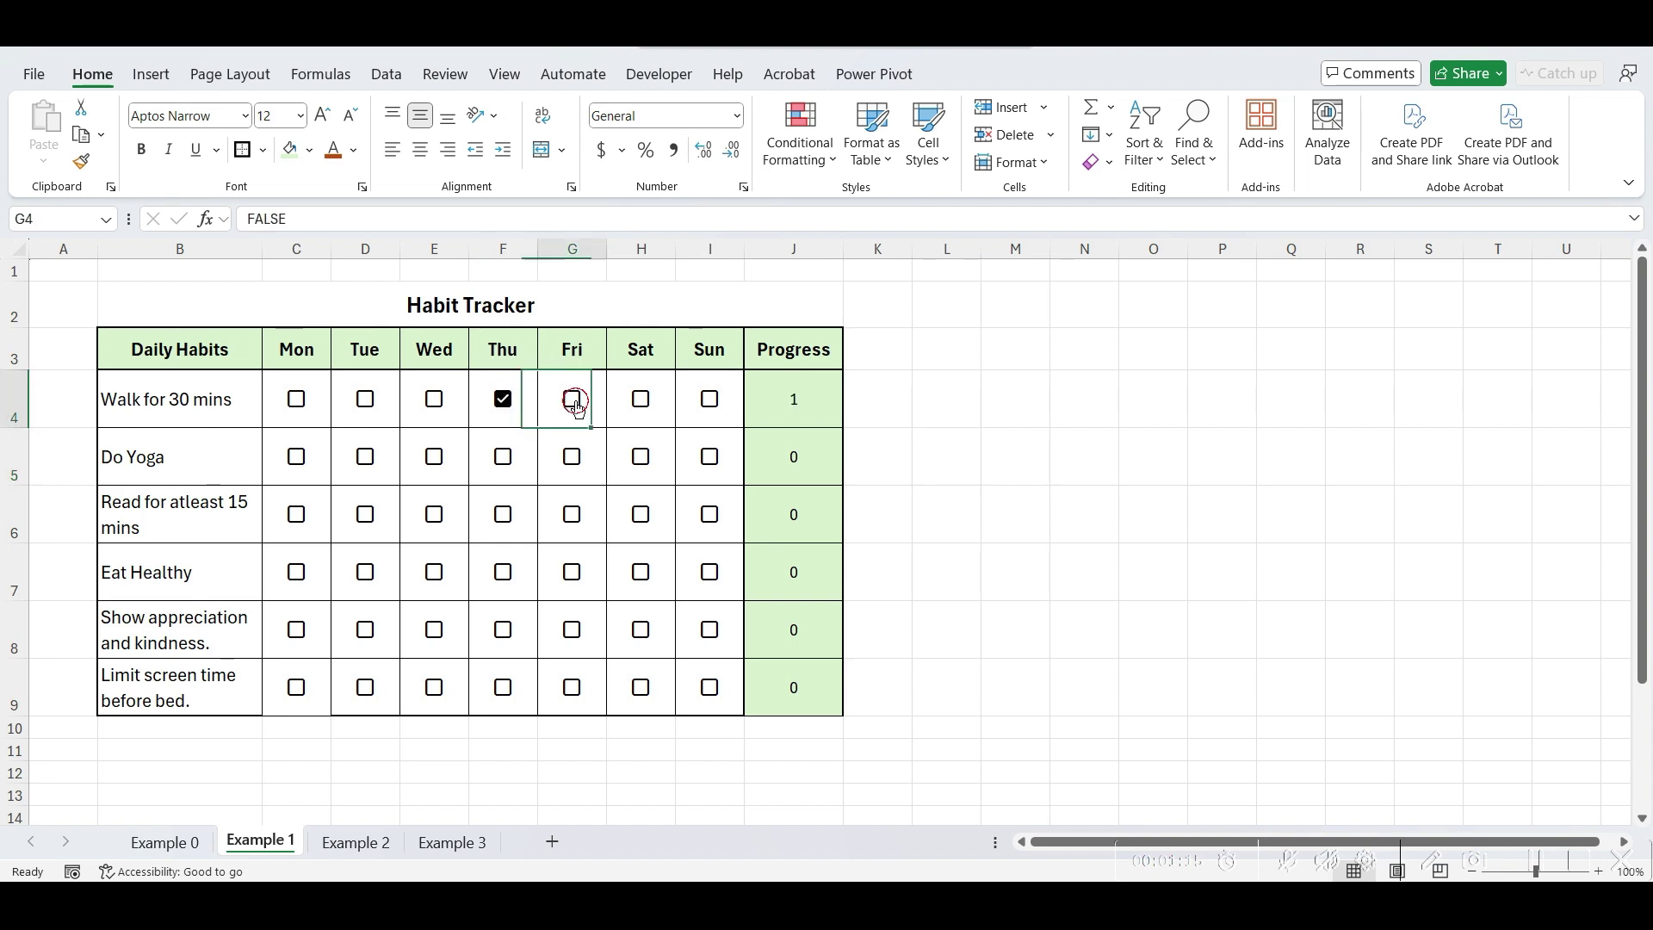
left_click(572, 458)
left_click(638, 465)
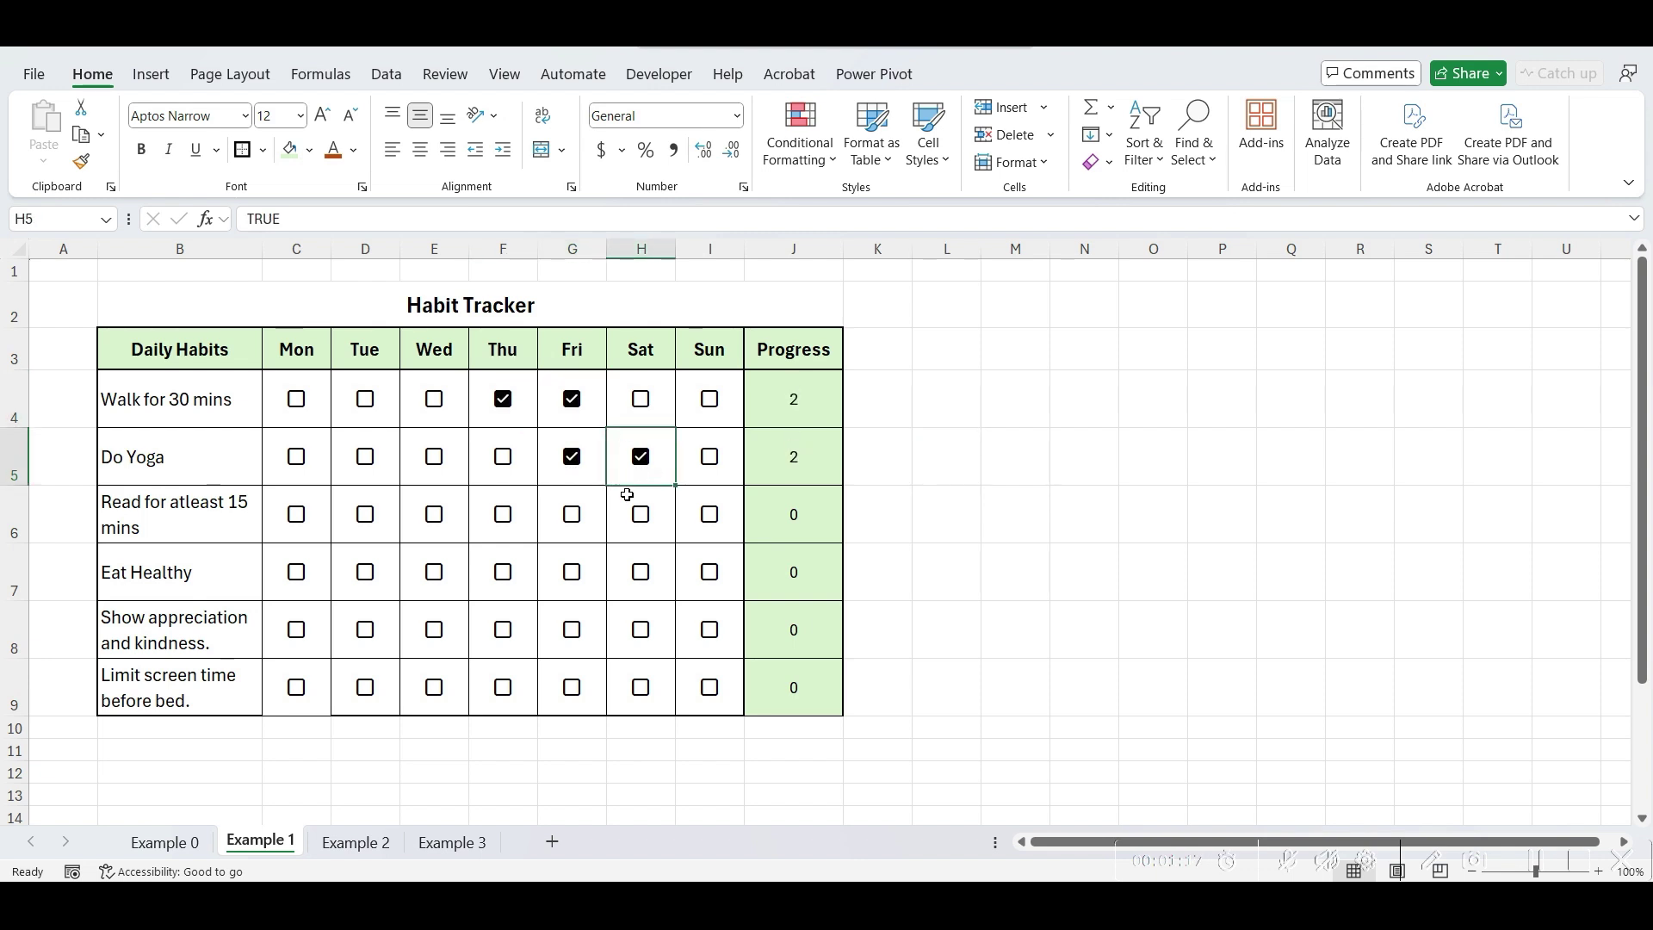
left_click(643, 520)
left_click(368, 518)
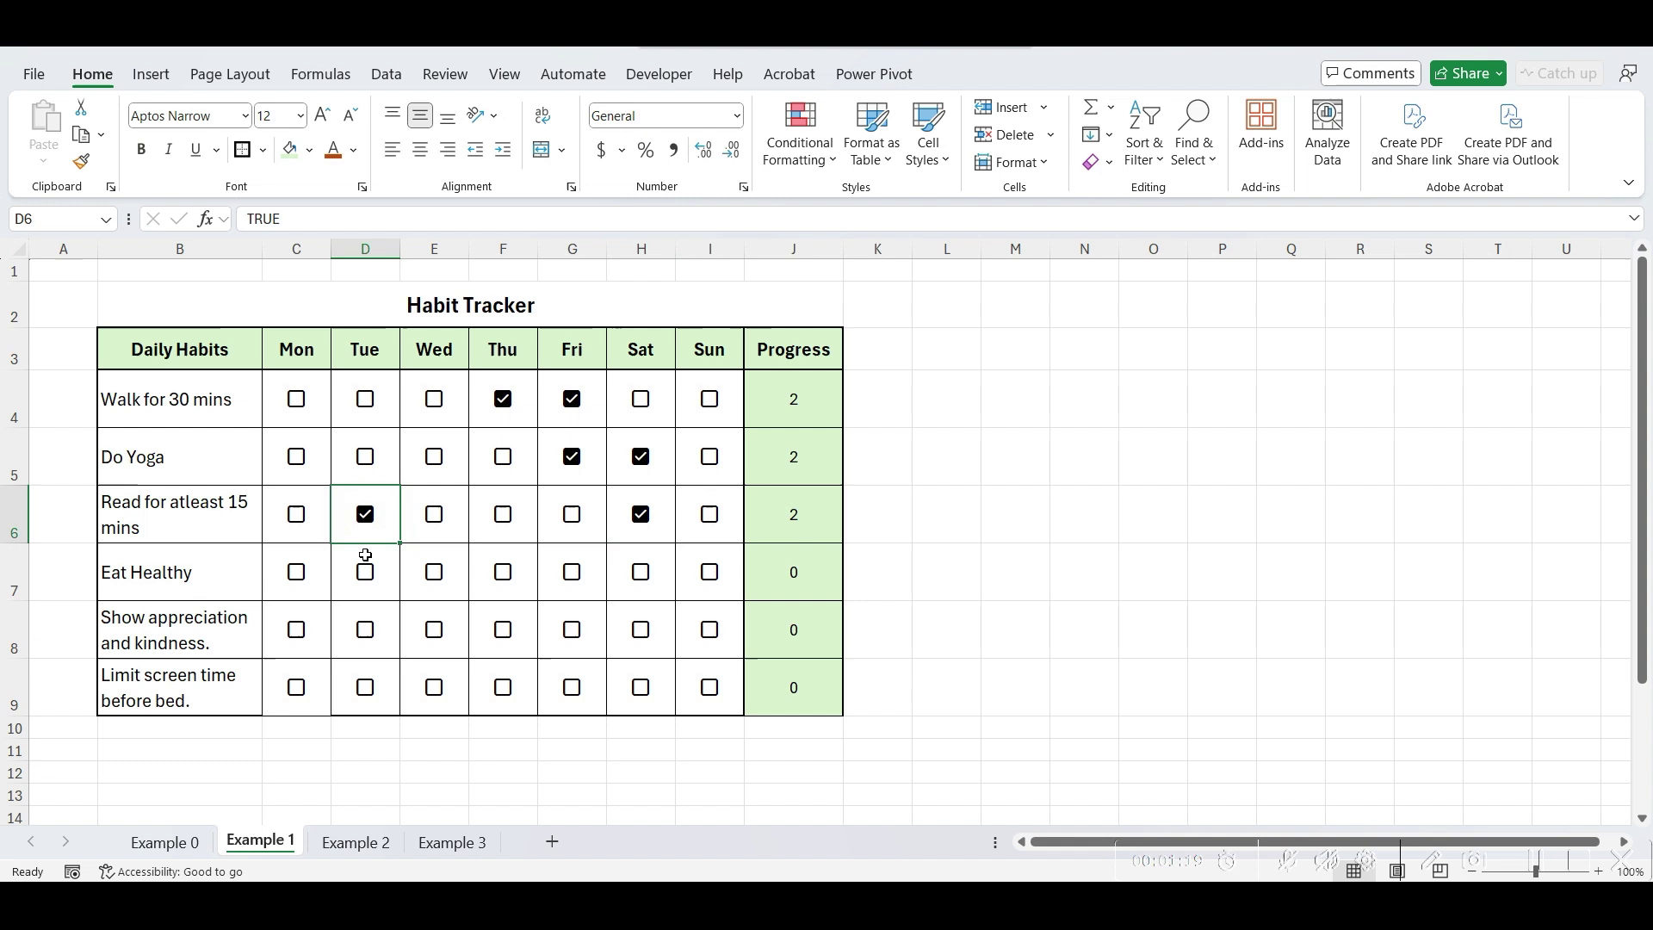
left_click(363, 573)
left_click(575, 586)
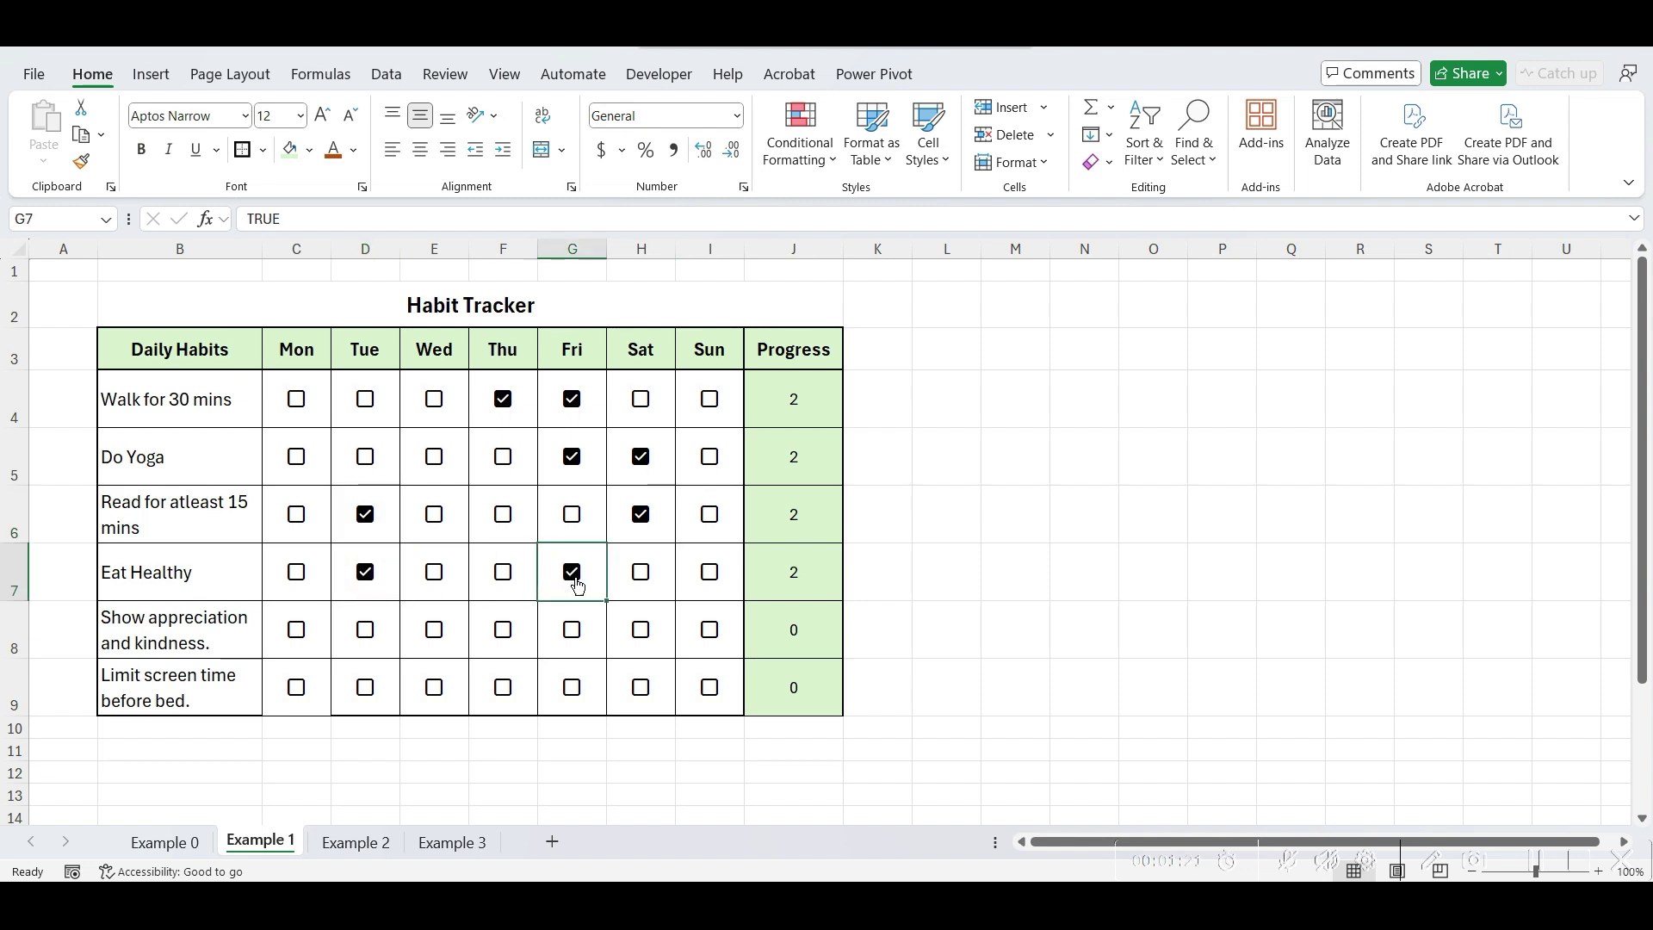
left_click(822, 409)
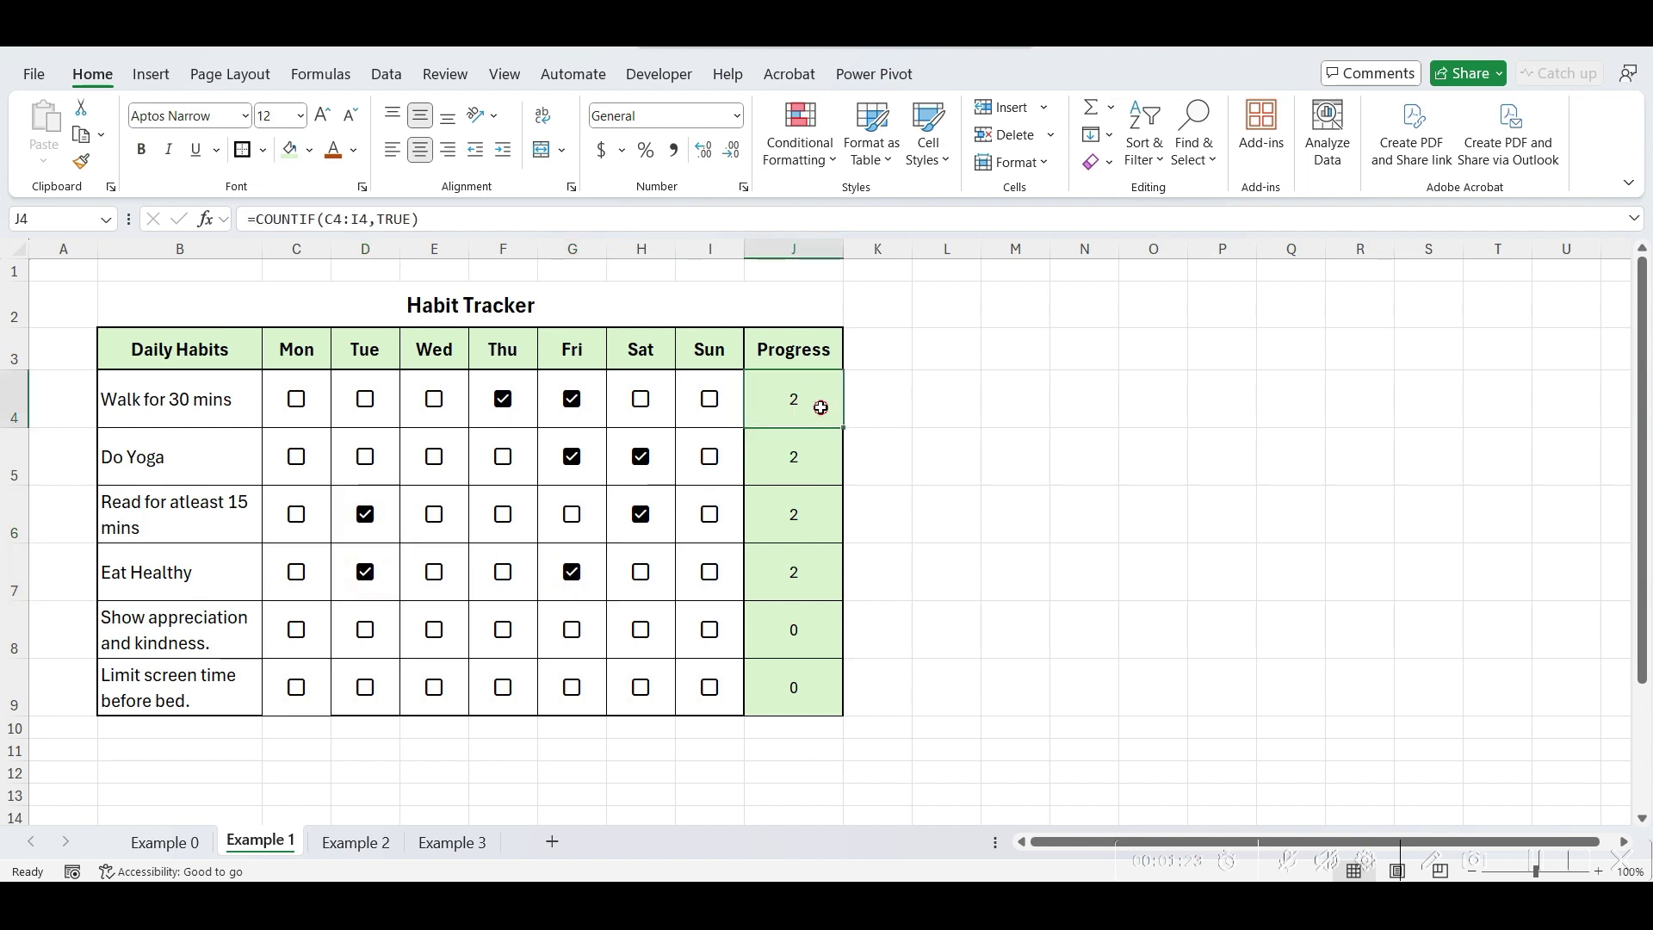
Step: Divide J4's count by COUNTA of the day cells, format as percentage, and fill down
double_click(821, 407)
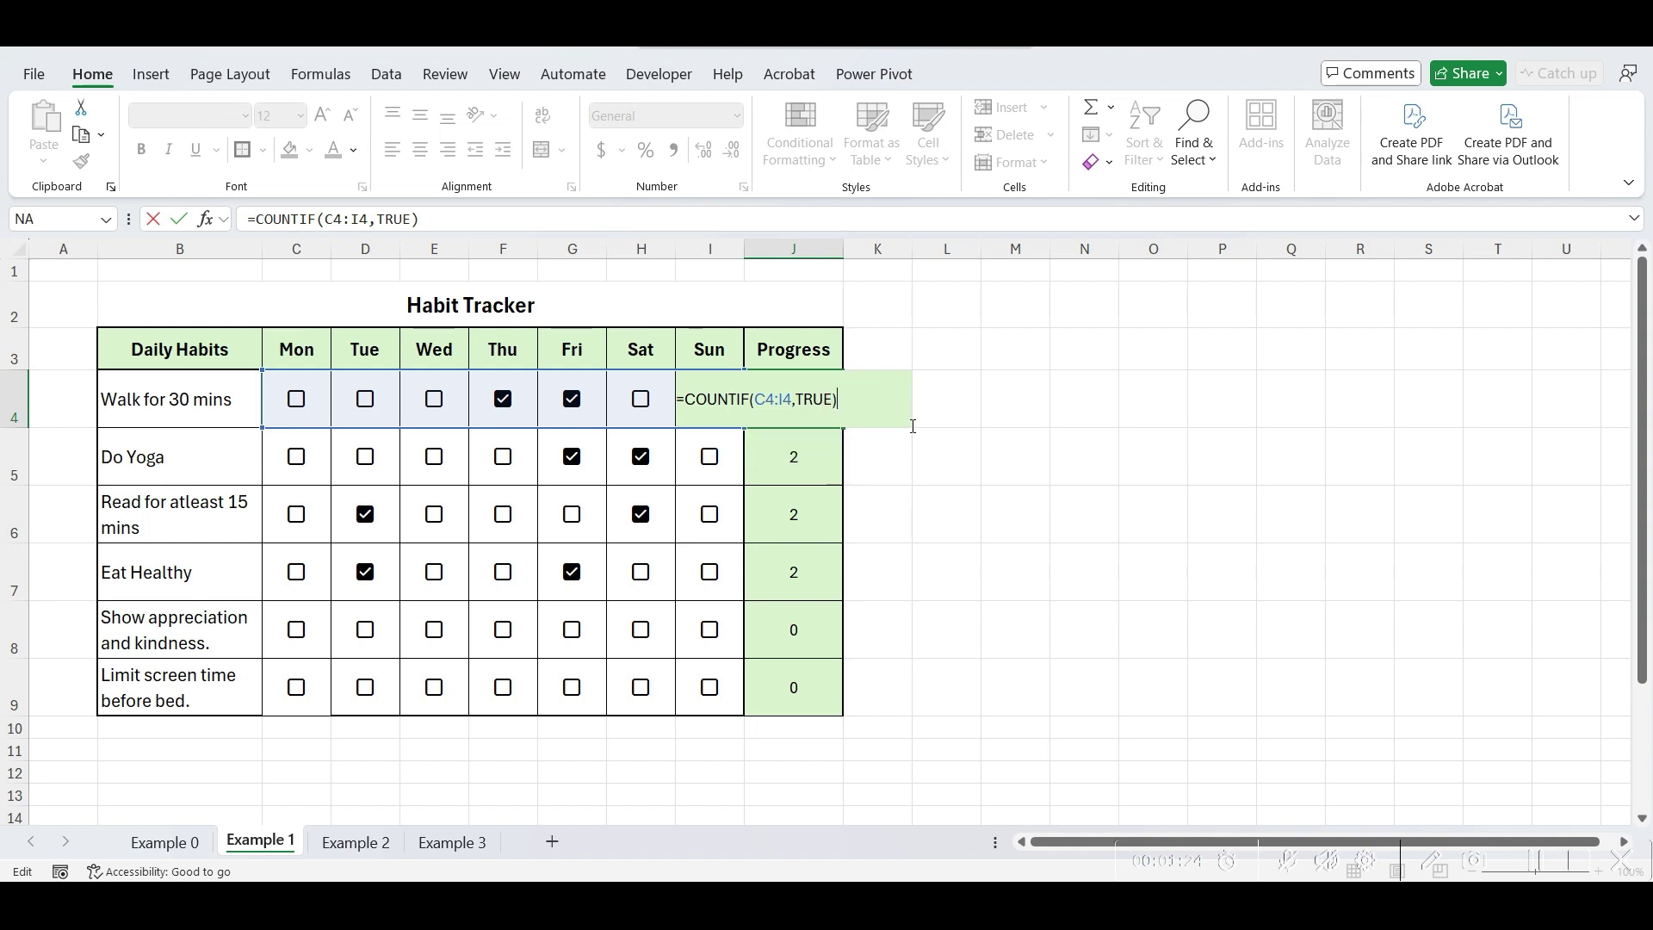
type("/COUNTA(")
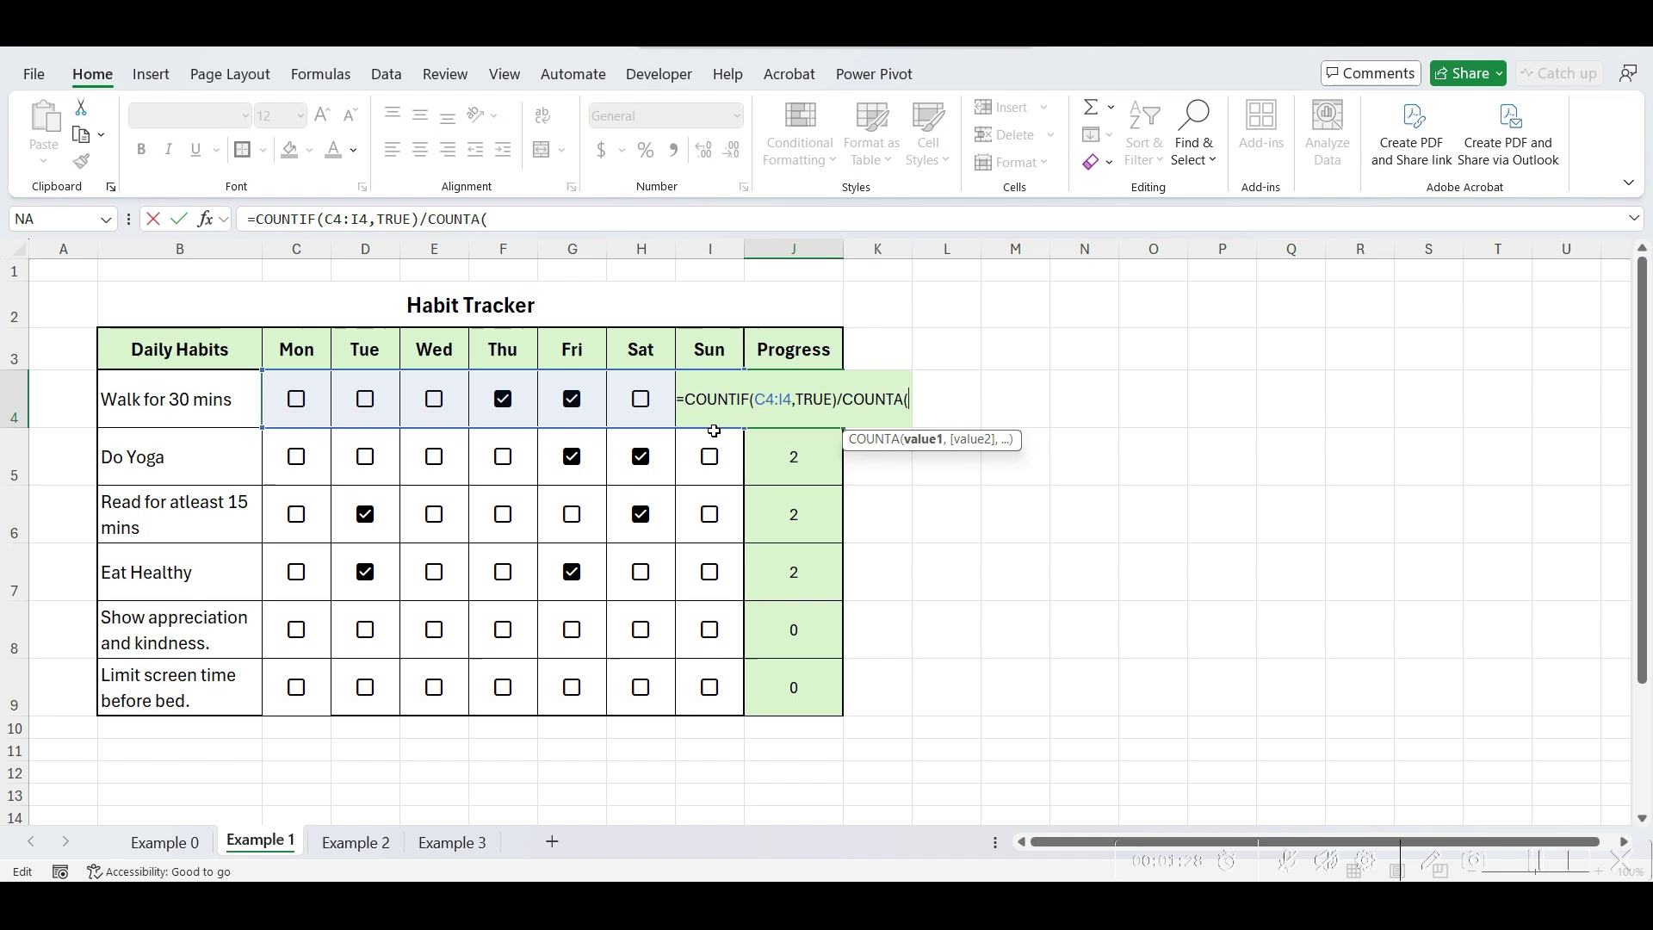
left_click_drag(277, 381, 710, 383)
type(")")
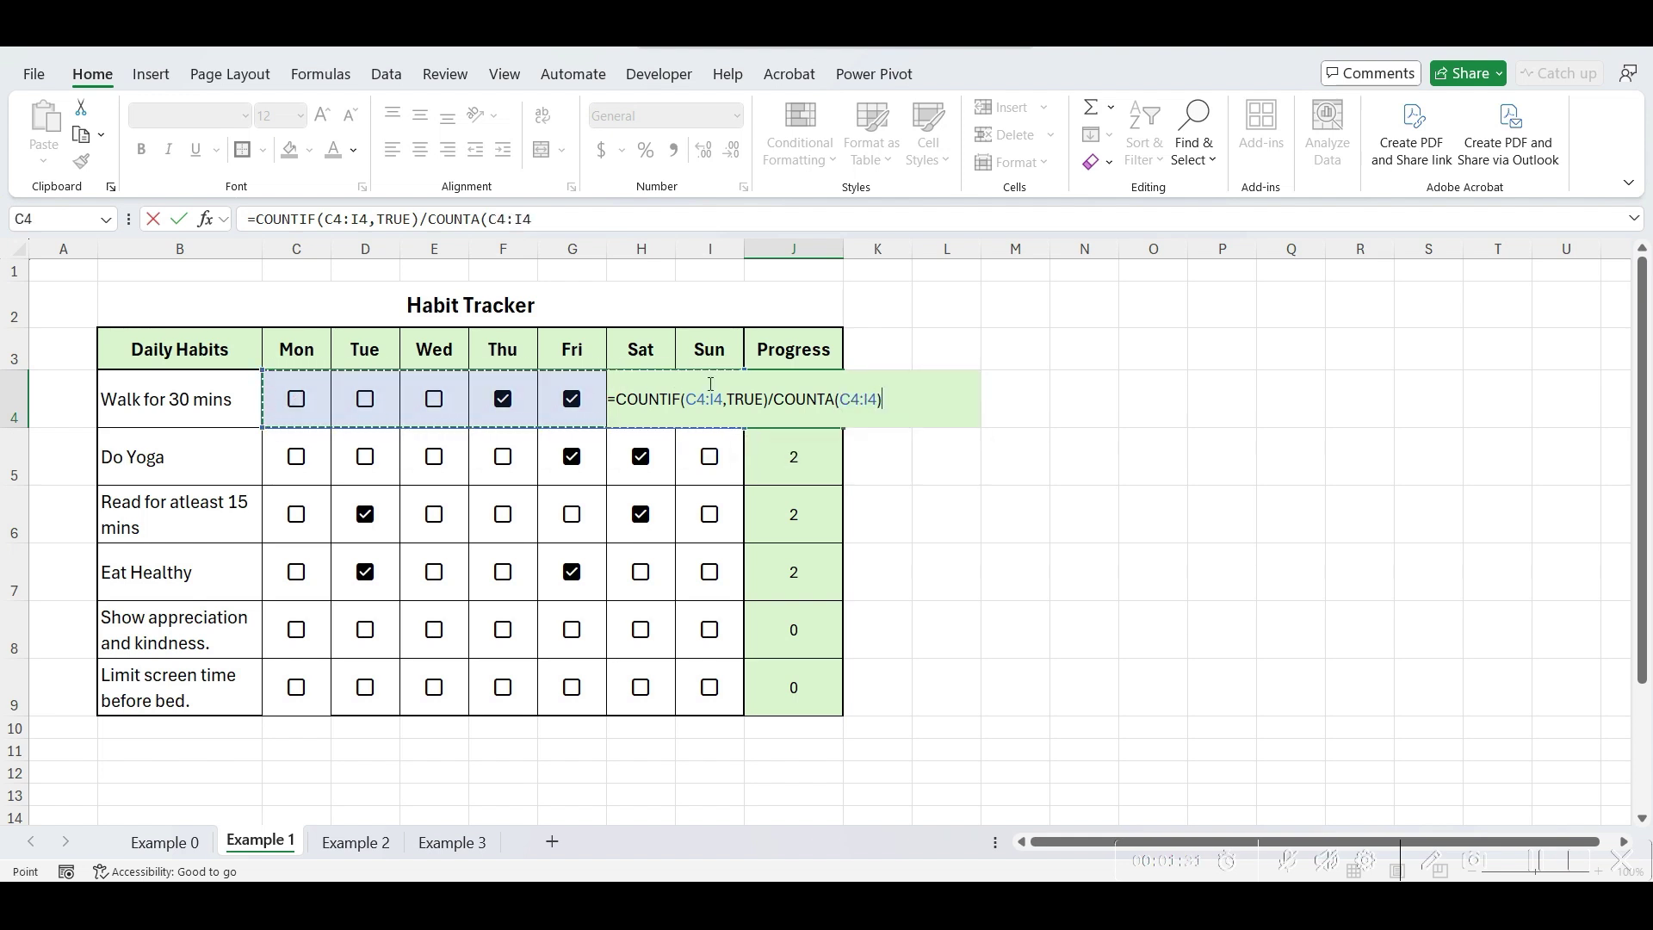
key("Return")
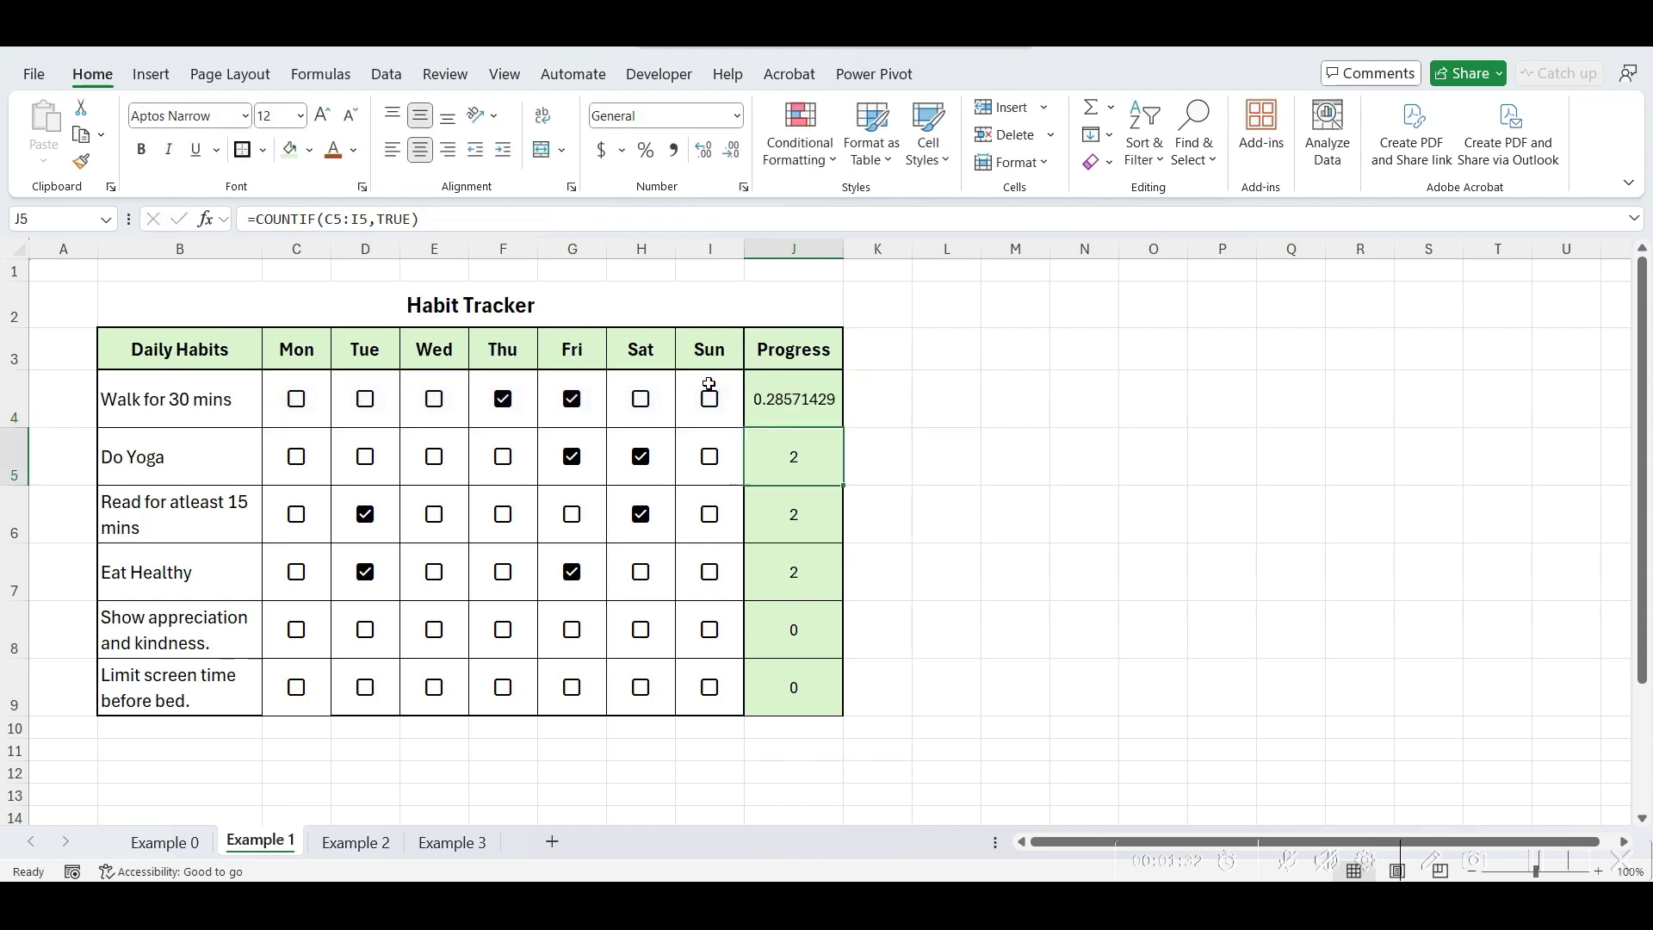
left_click(793, 399)
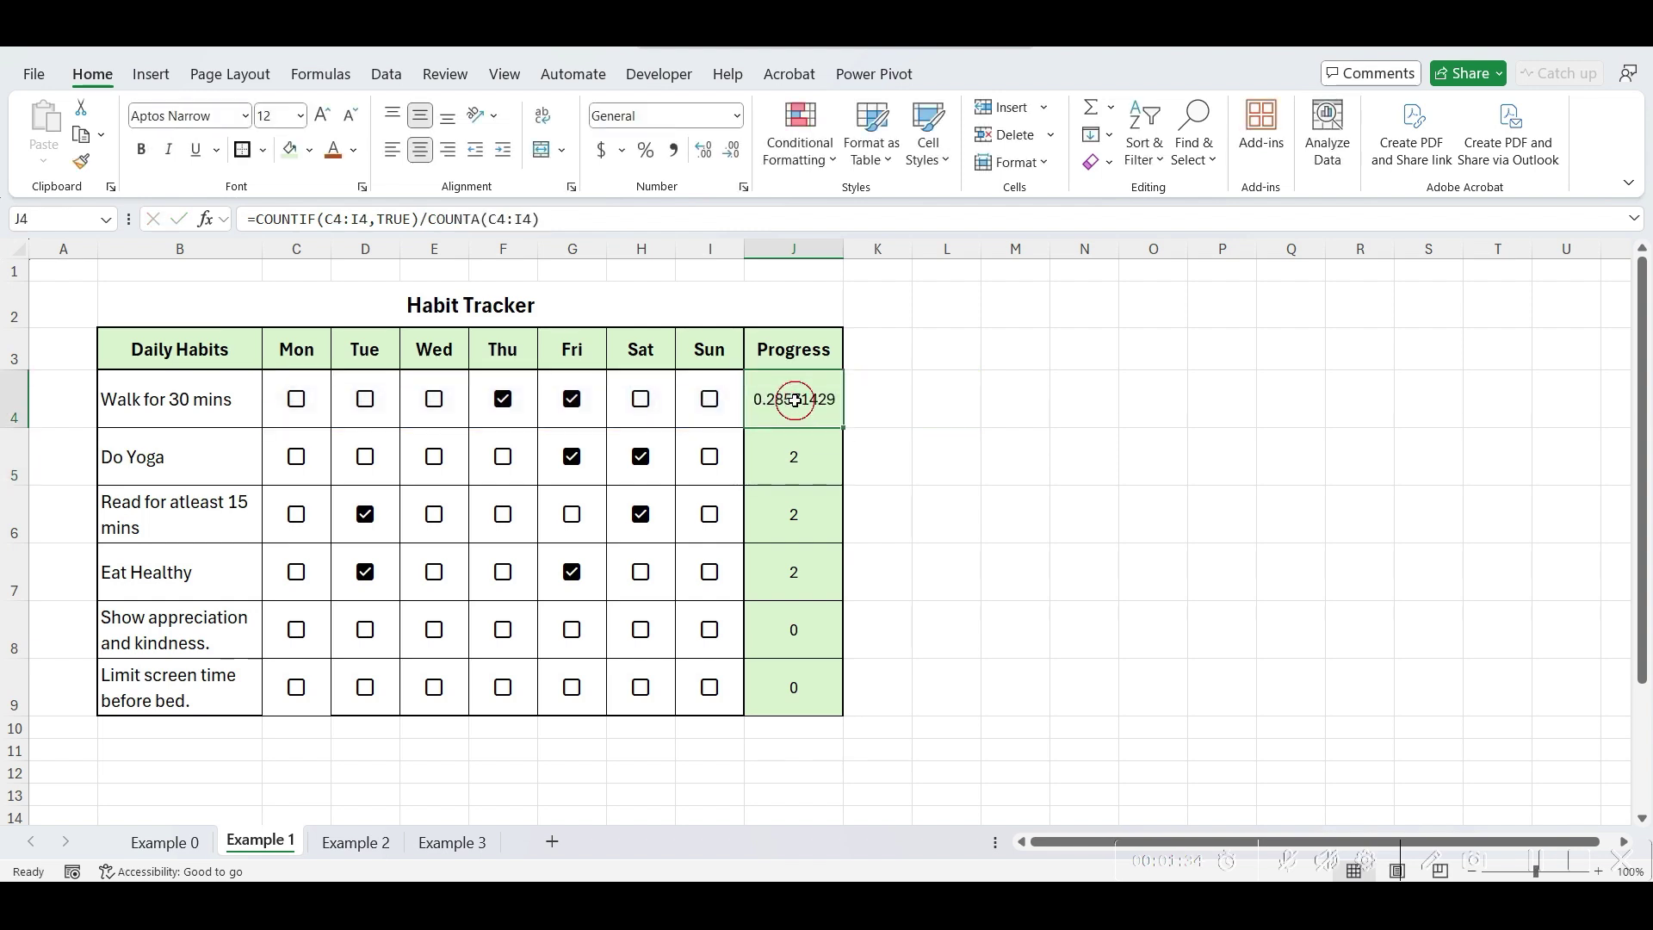
left_click(646, 151)
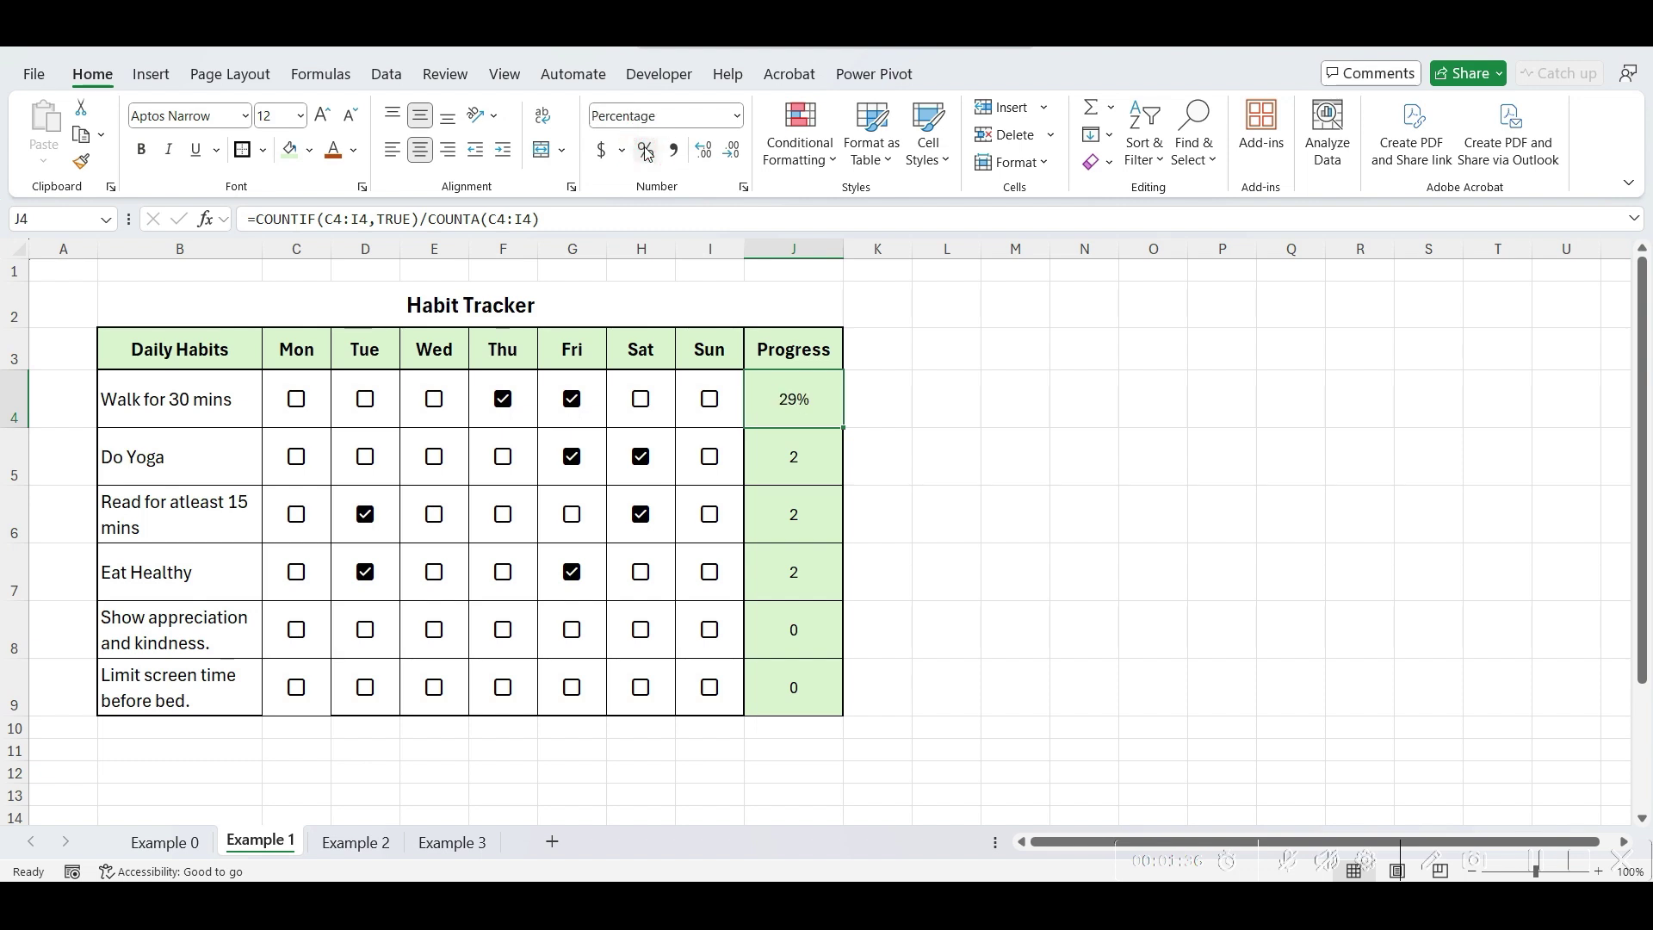
double_click(847, 428)
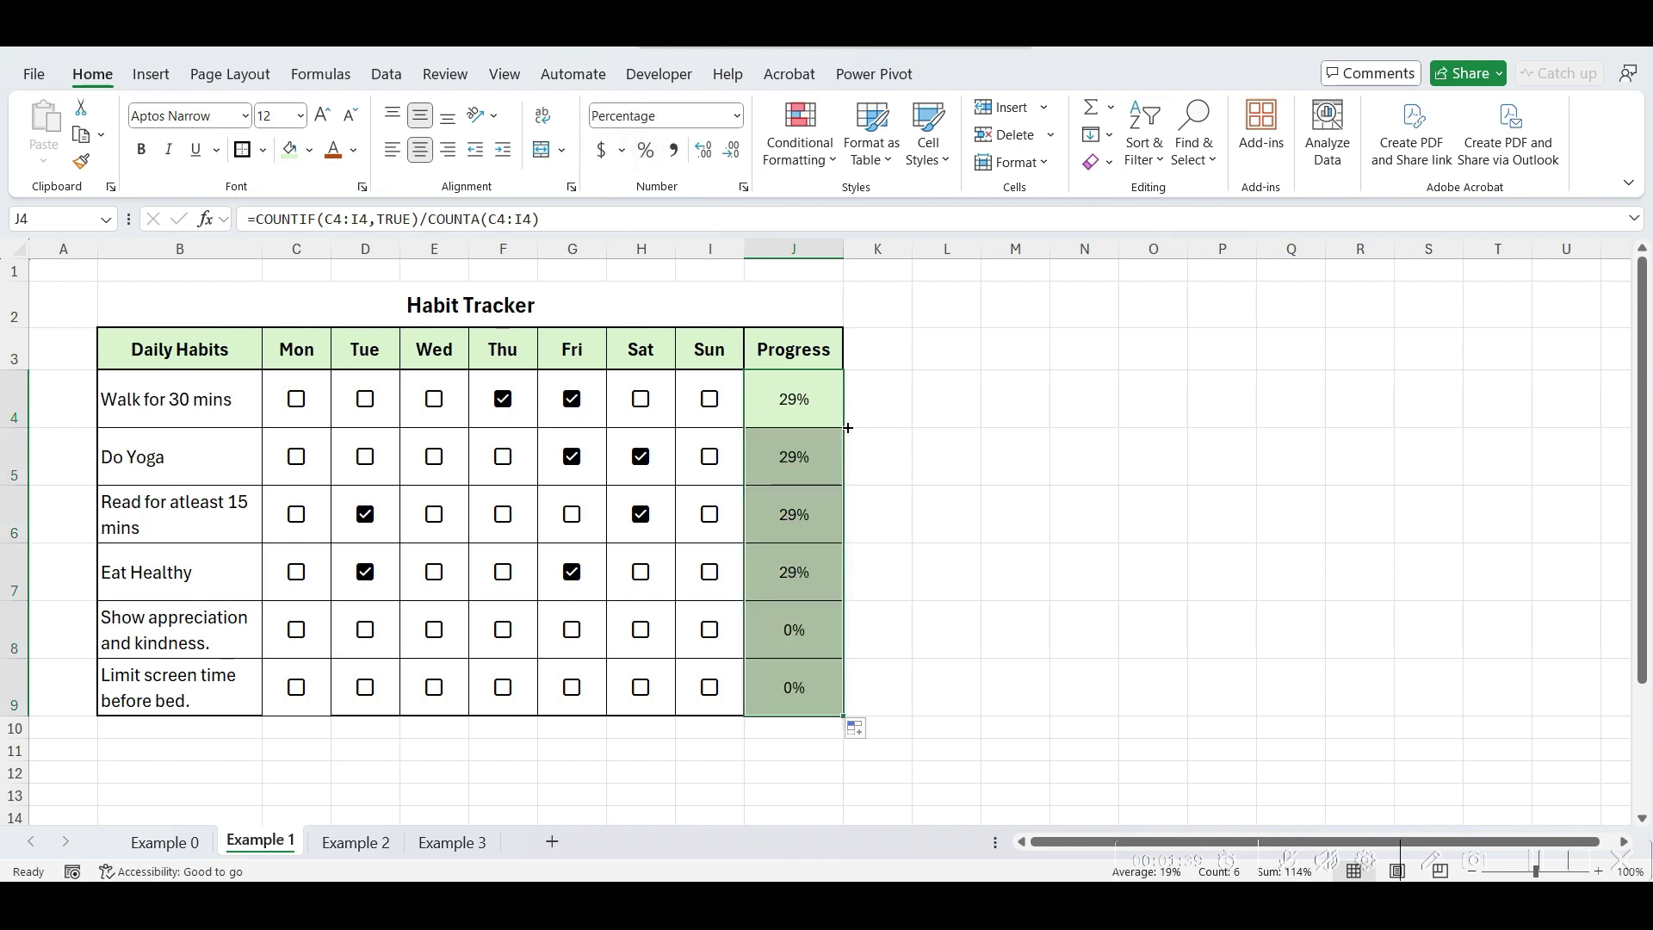
left_click(961, 509)
Step: Tick Thu–Sat for Show appreciation and the remaining days for Limit screen time before bed
left_click(503, 632)
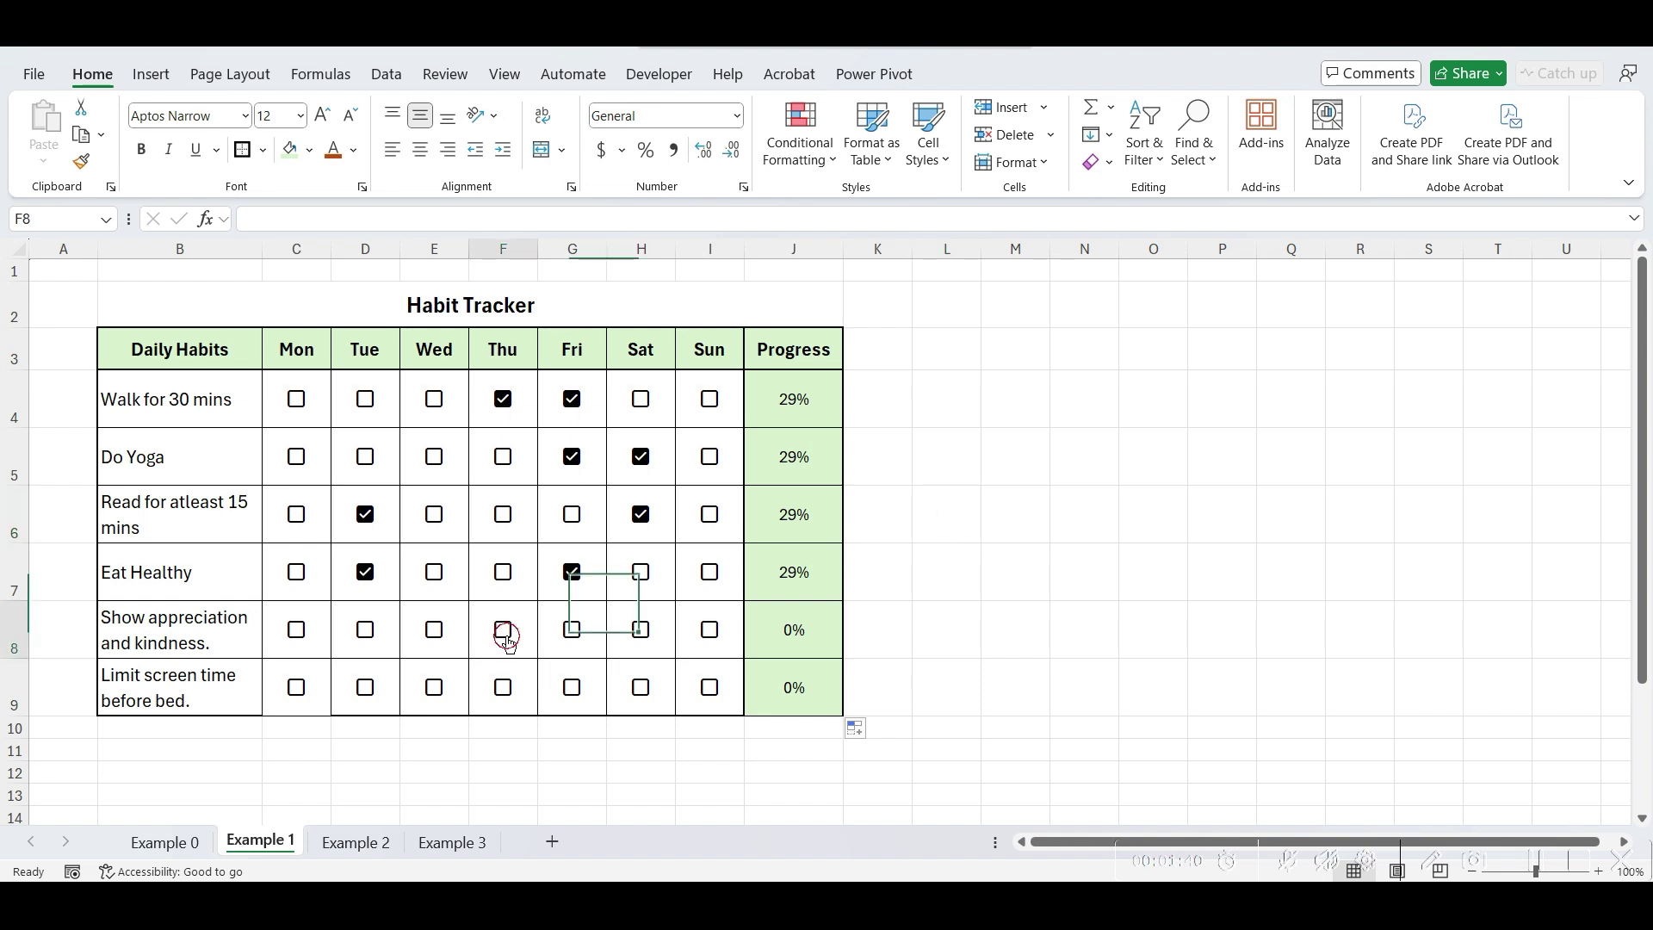
left_click(572, 630)
left_click(640, 631)
left_click(640, 687)
left_click(709, 687)
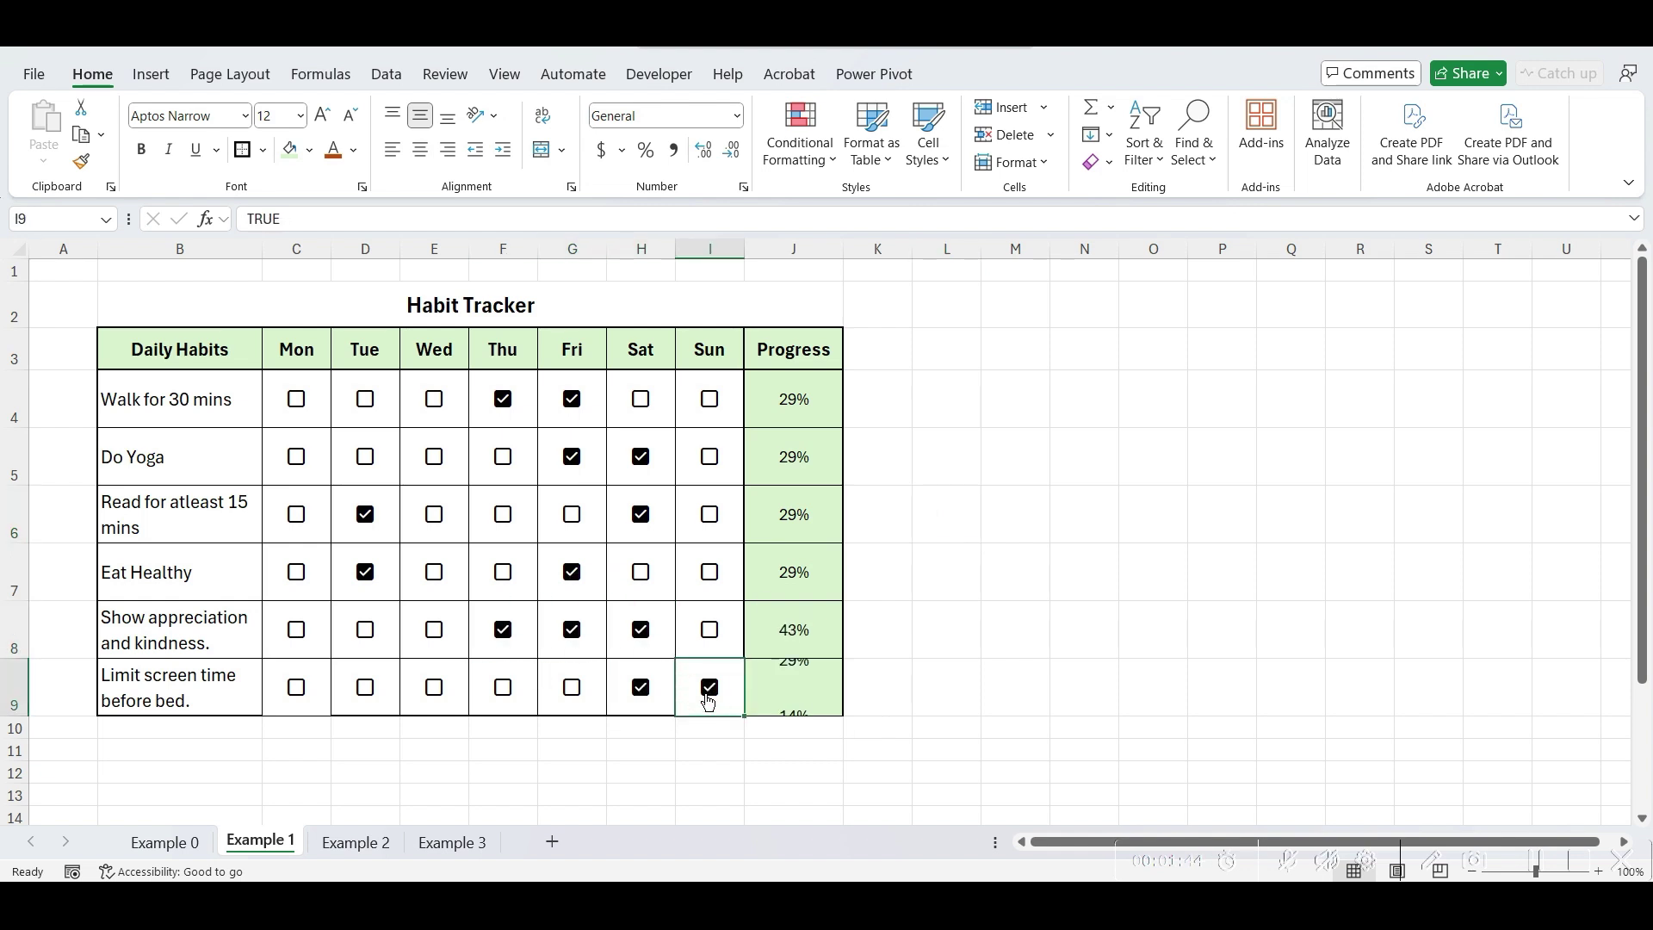
left_click(558, 697)
left_click(558, 697)
left_click(502, 689)
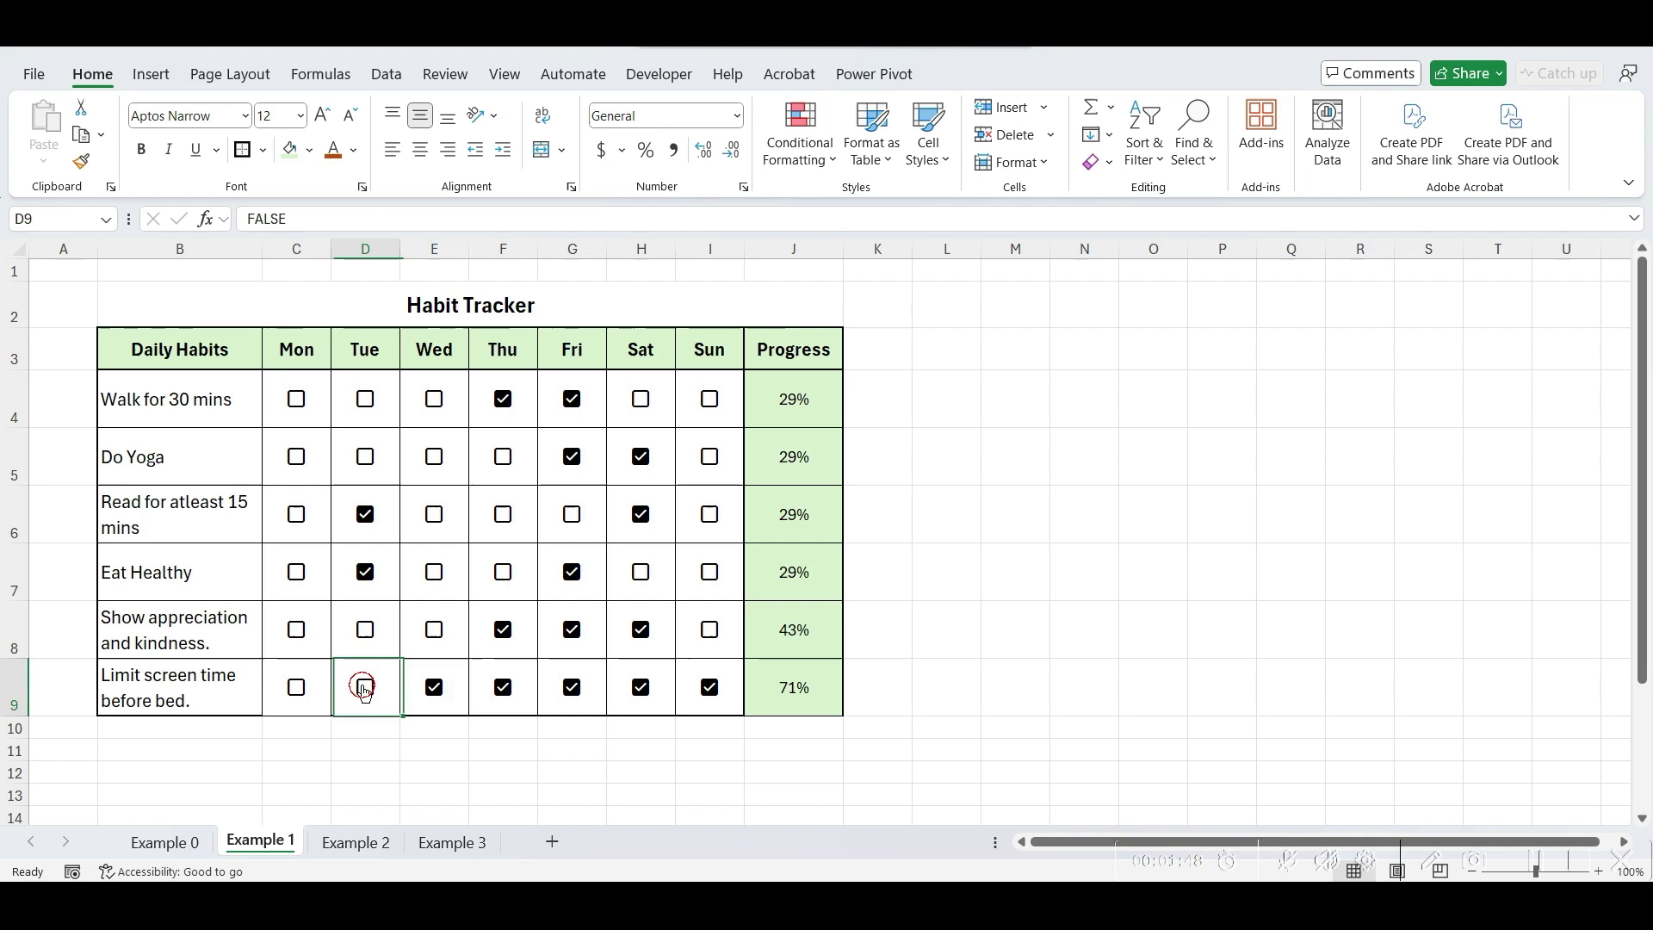
left_click(364, 687)
left_click(296, 687)
Step: Insert checkboxes into the priority cells C4:E13 for Tasks 1–10 on the Example 2 sheet
left_click(1145, 646)
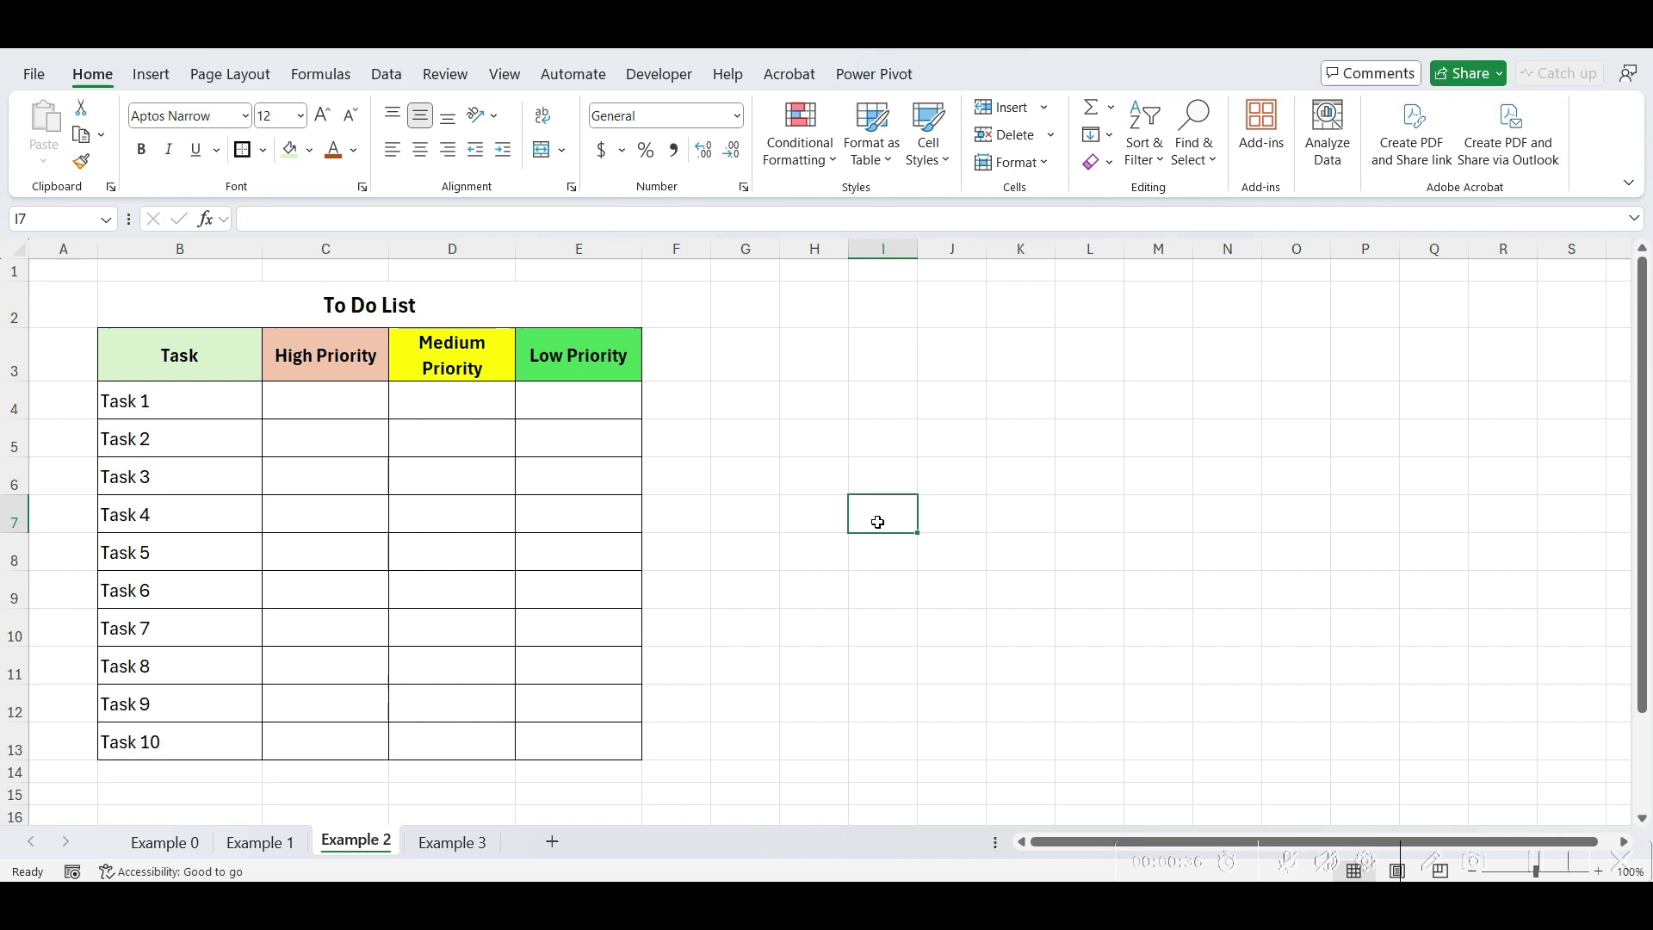
left_click_drag(344, 392, 620, 740)
left_click(153, 74)
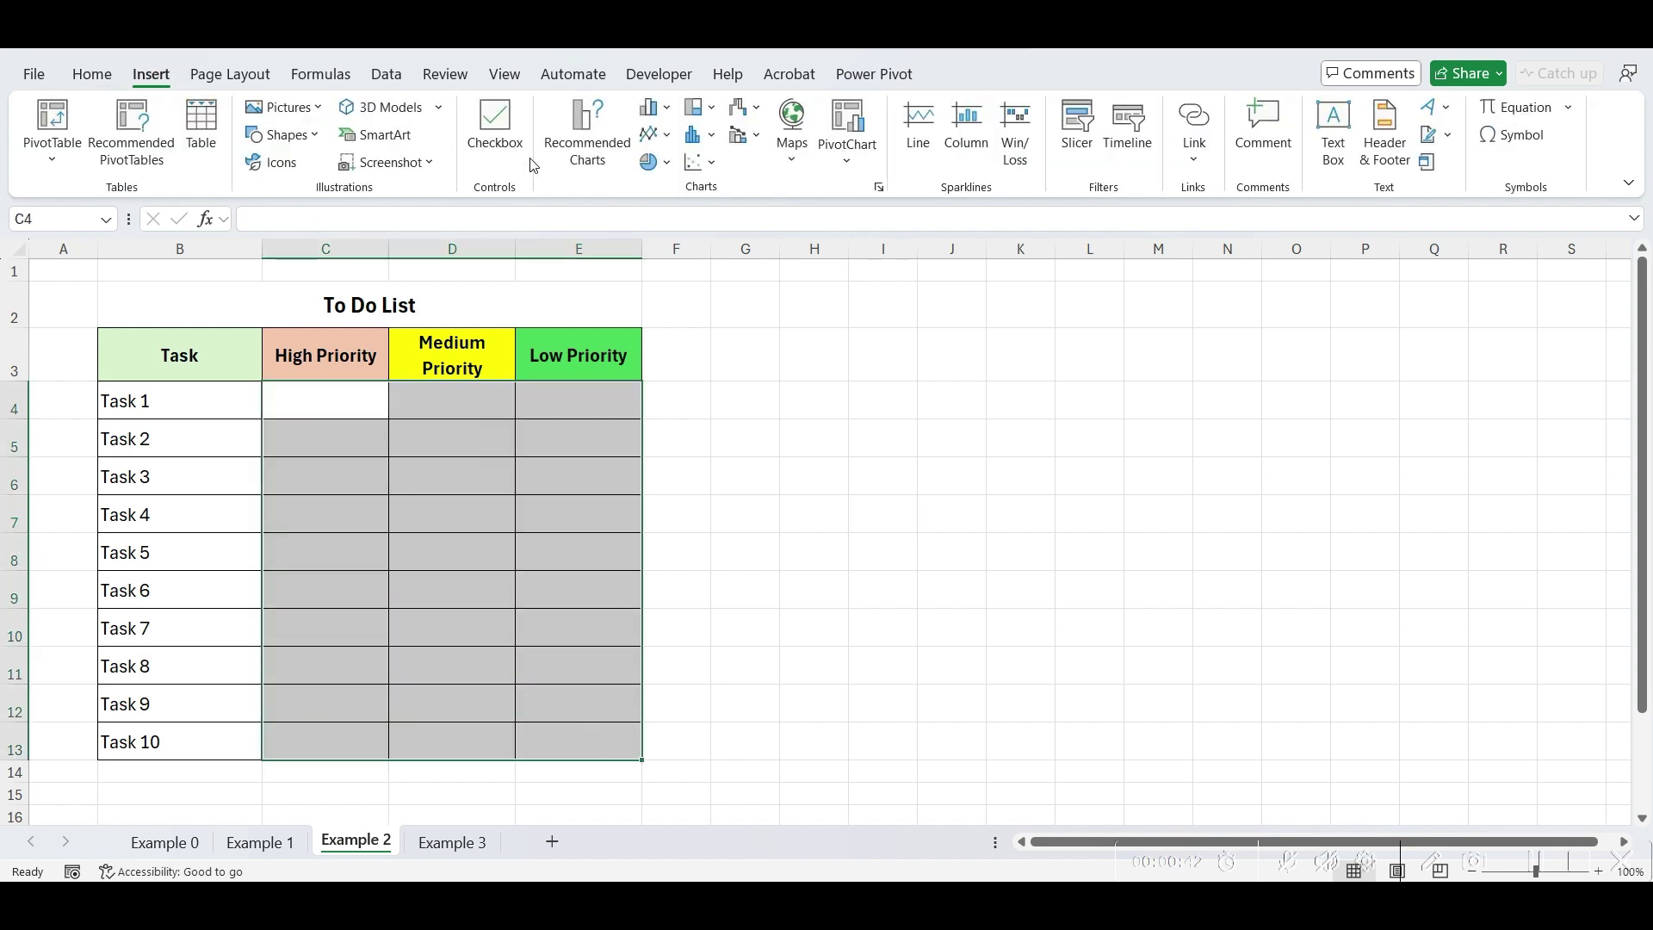
left_click(505, 148)
left_click(772, 447)
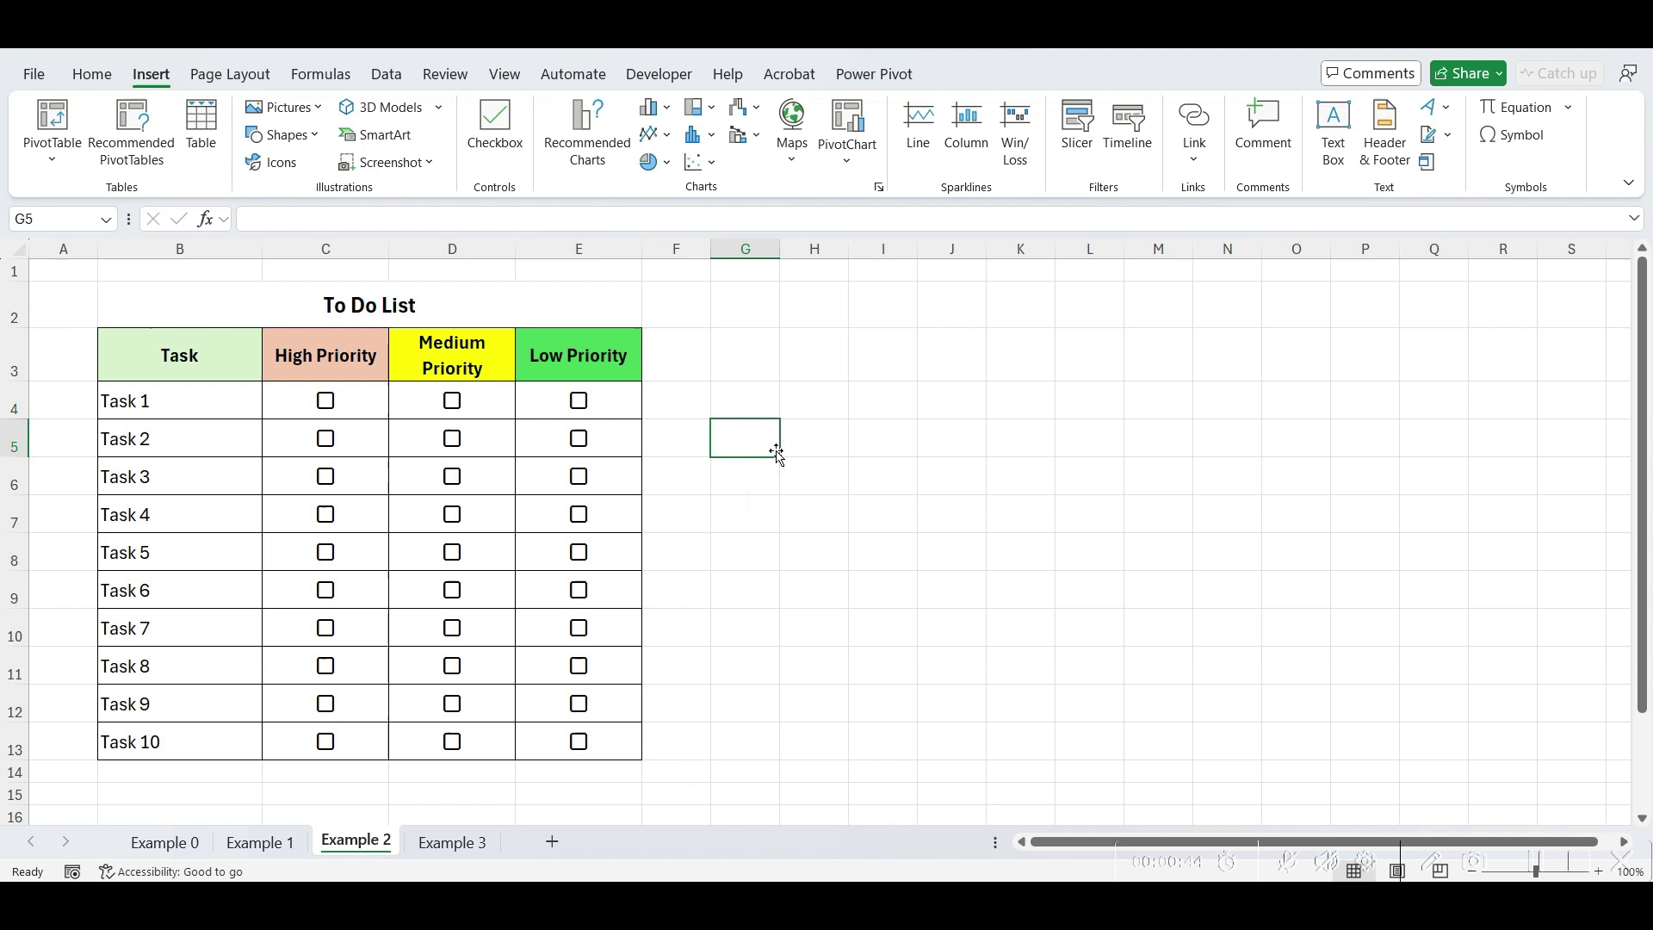
Step: Begin a formula-based conditional formatting rule on task names B4:B13 using =$C4
left_click_drag(210, 389, 199, 749)
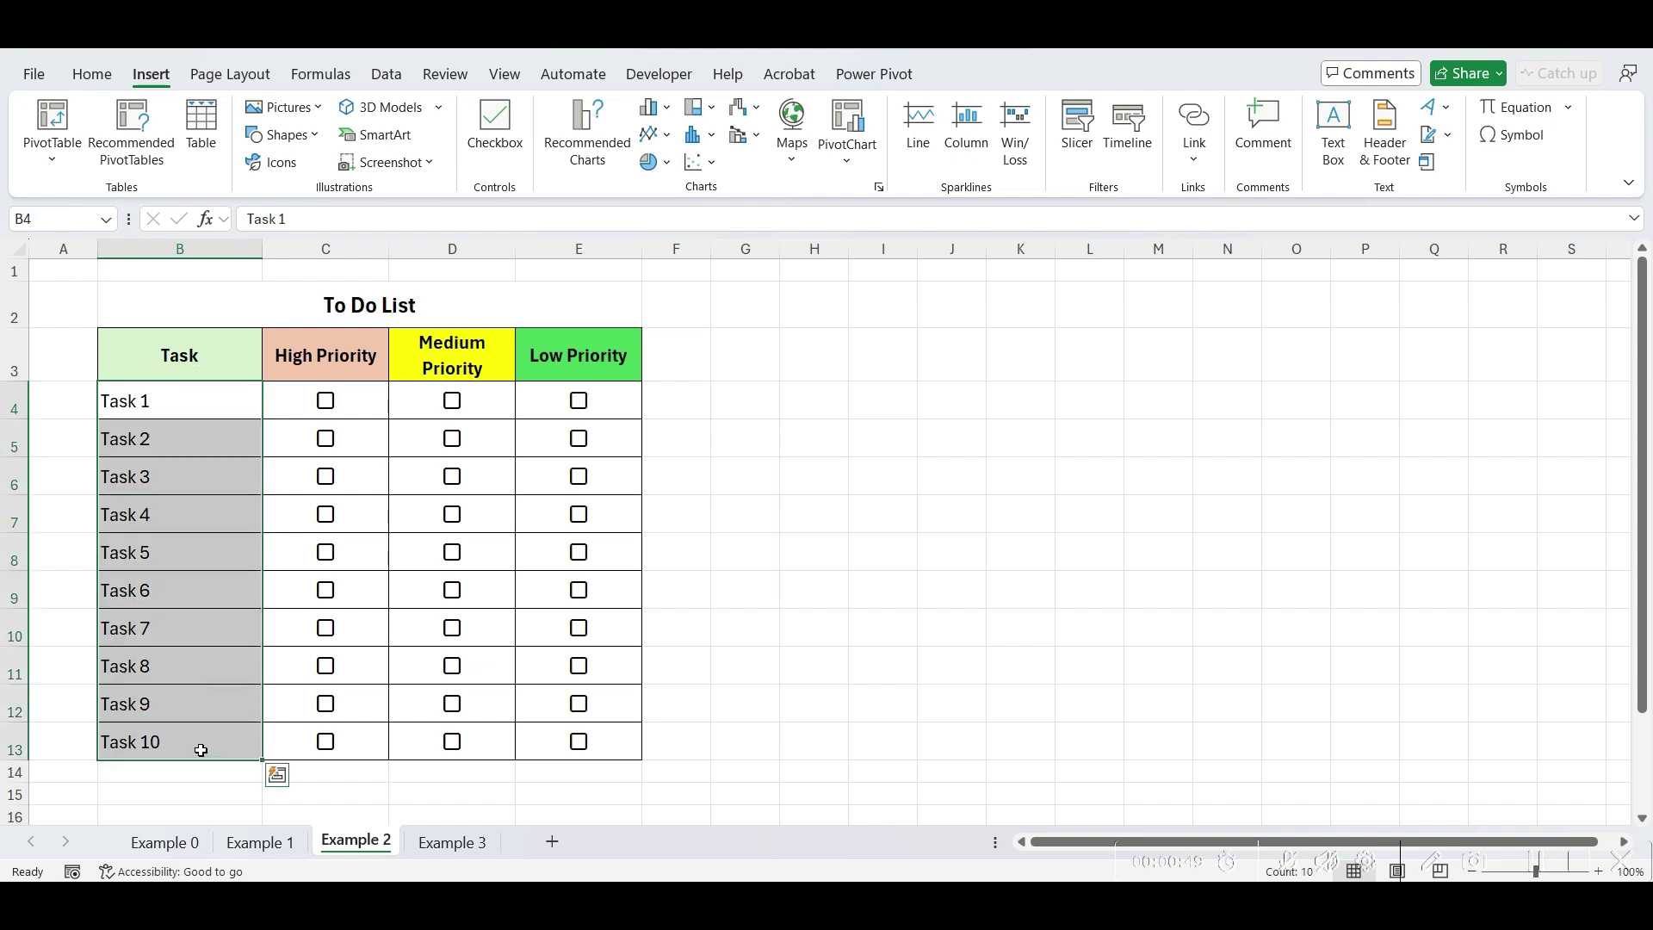
left_click(92, 76)
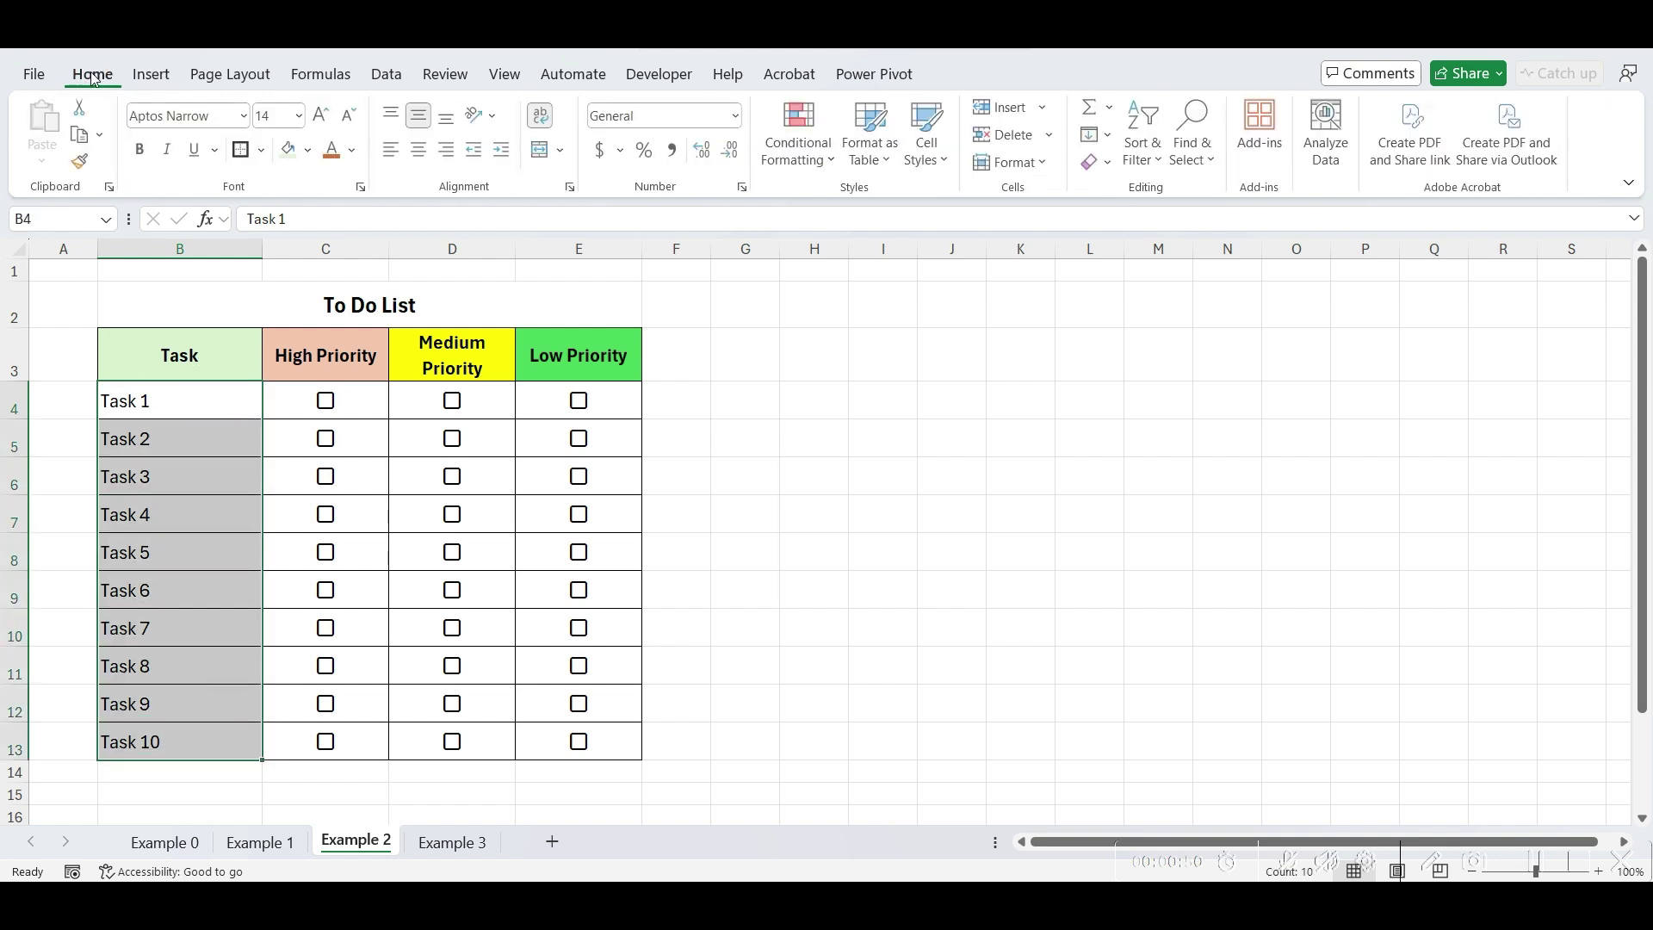
left_click(816, 140)
left_click(856, 418)
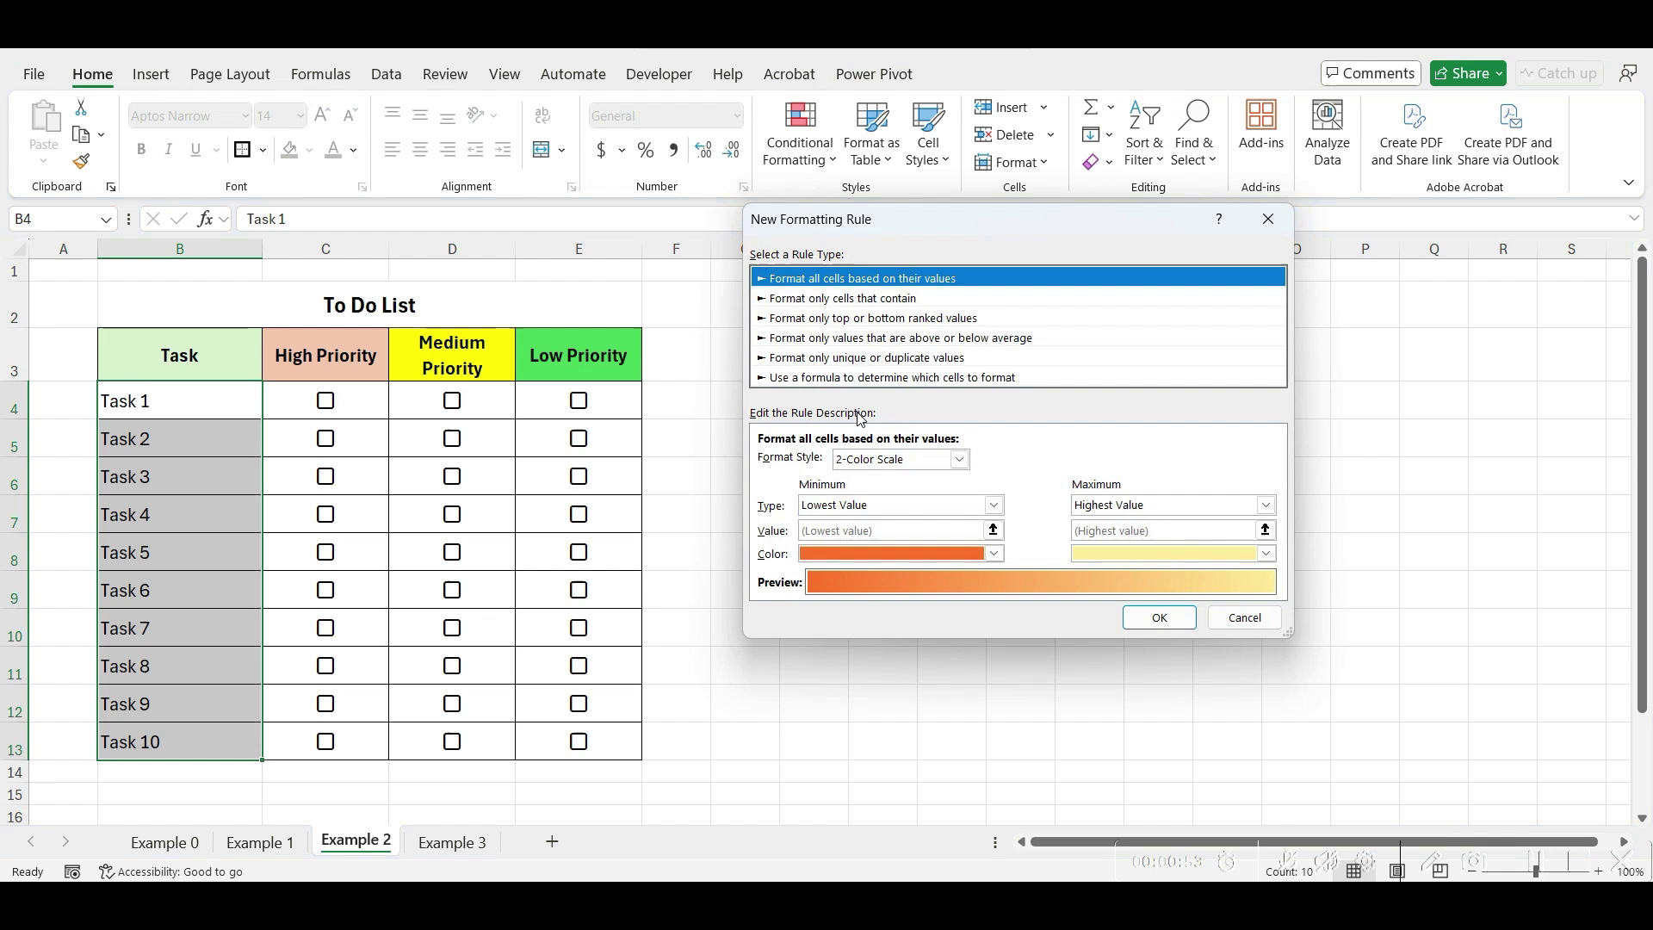
left_click(848, 378)
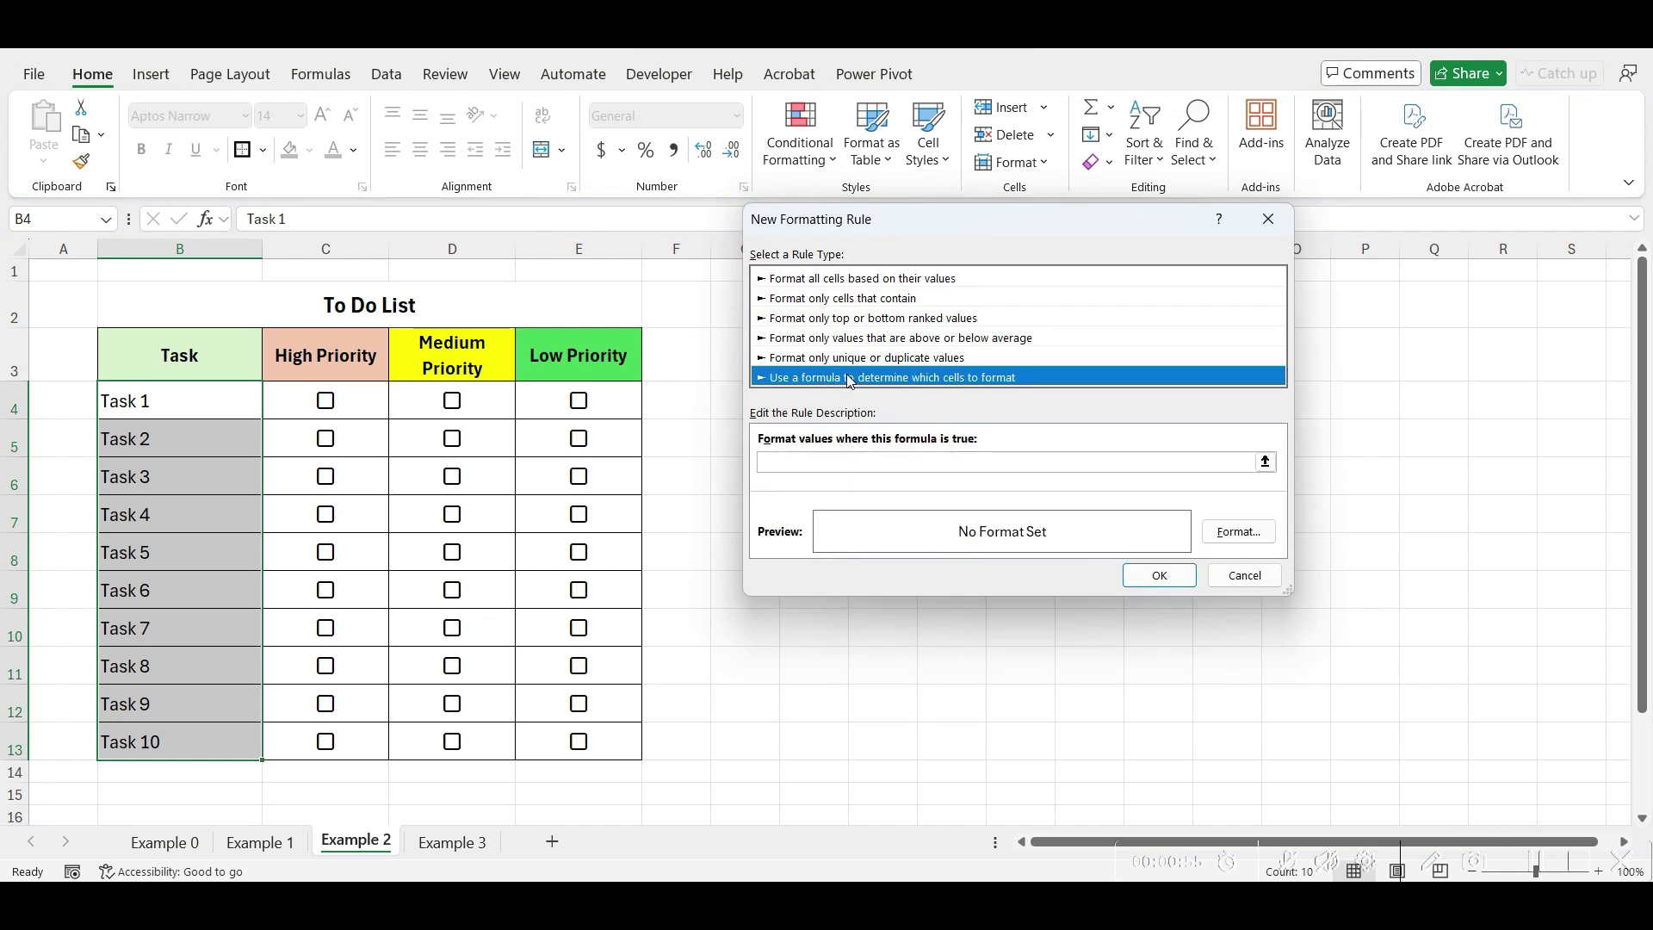
left_click(813, 463)
type("=")
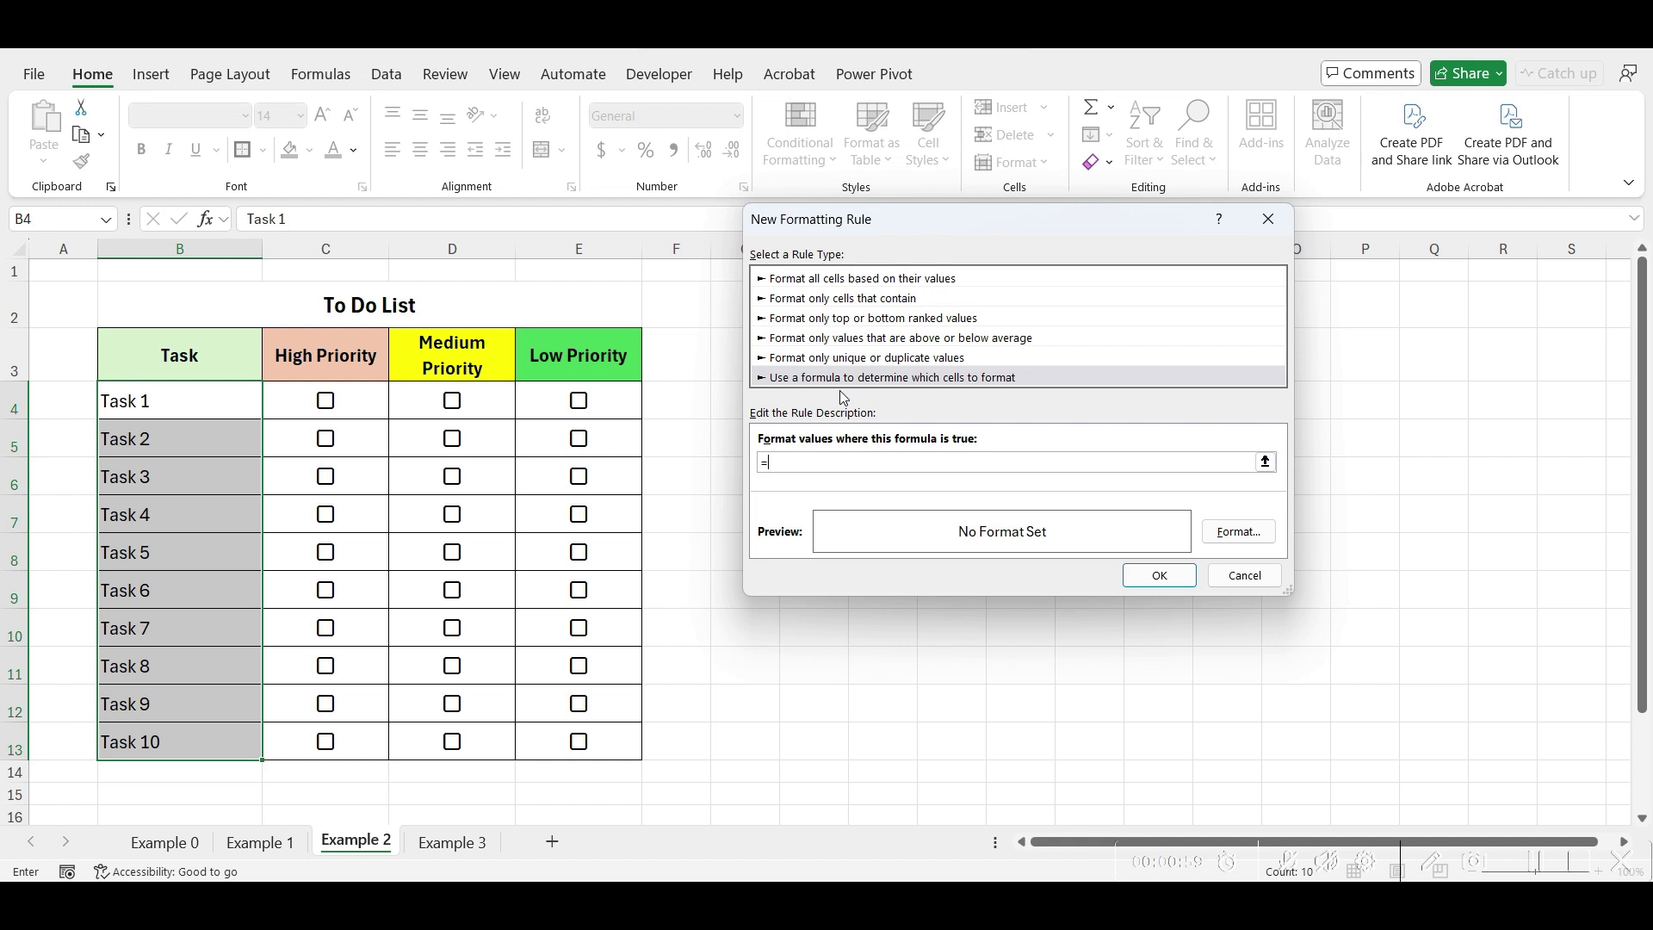
left_click(275, 403)
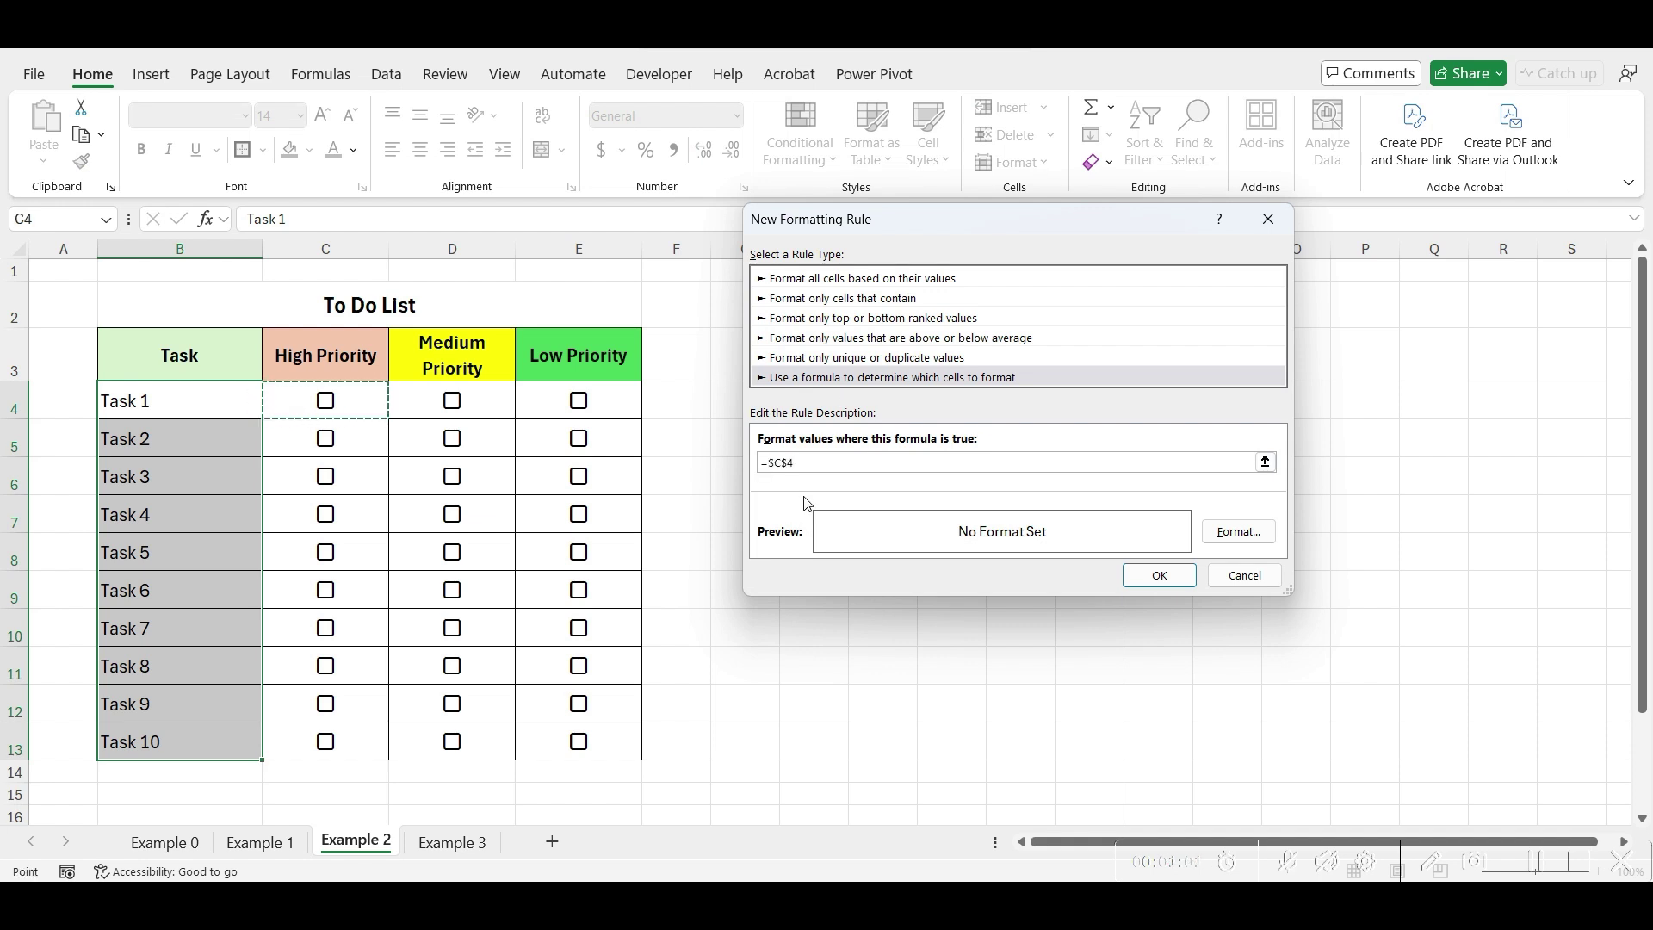
key("F4")
key("F4")
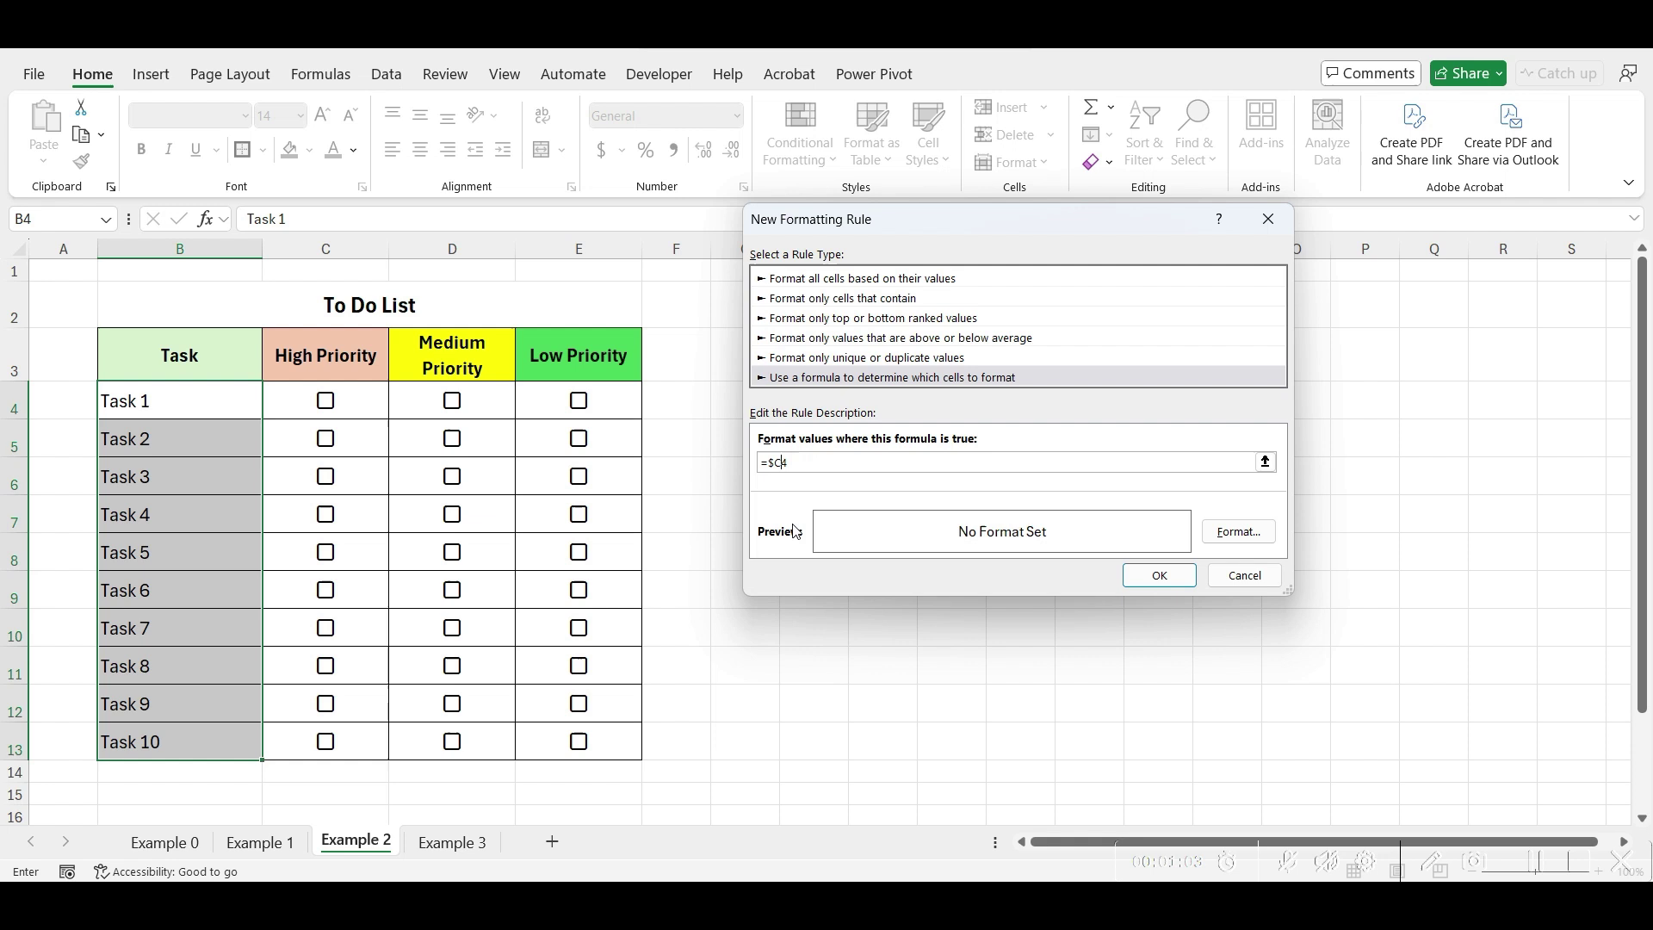
left_click(1234, 539)
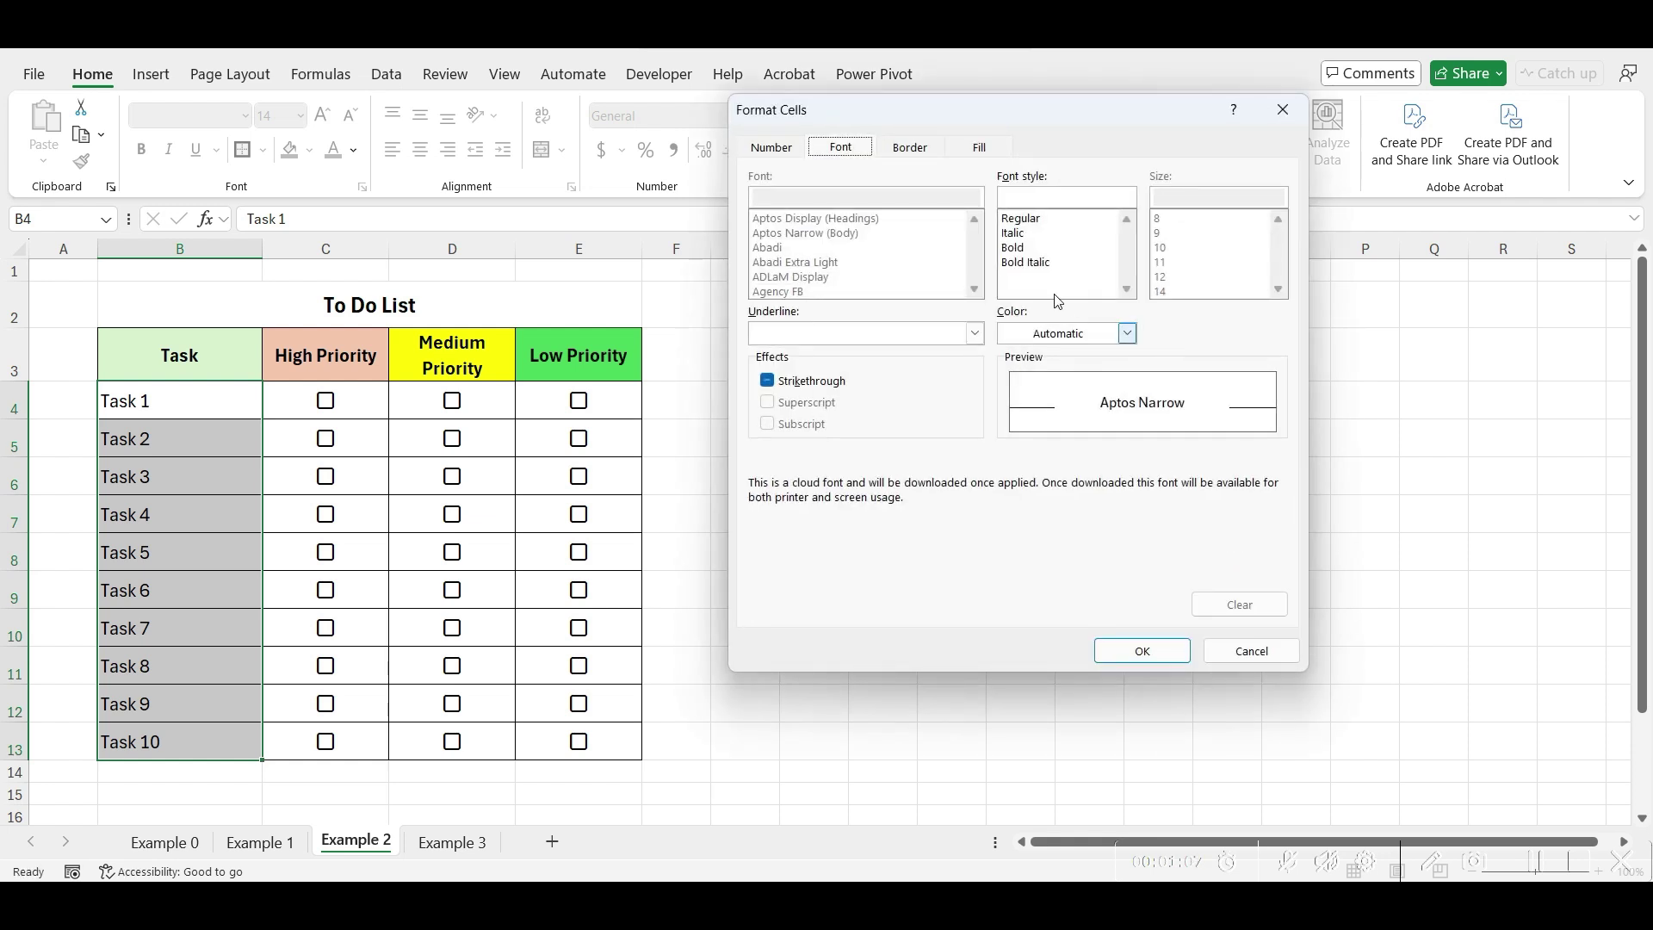
Step: Give the =$C4 rule a light orange fill and finish it
left_click(980, 148)
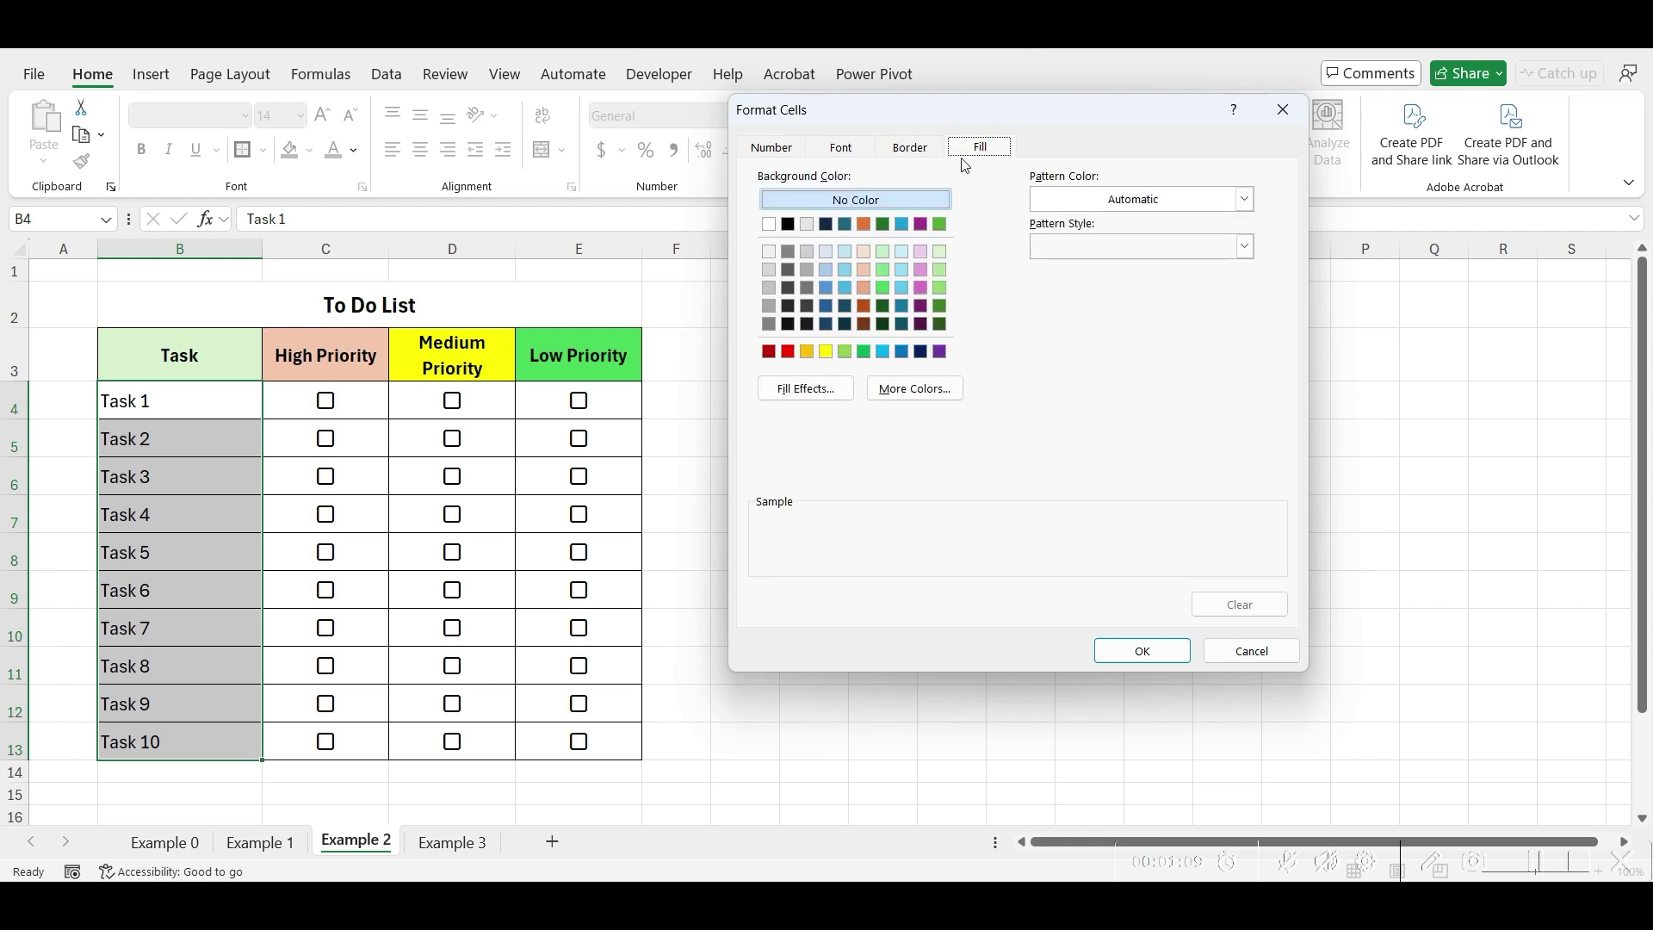
left_click(864, 269)
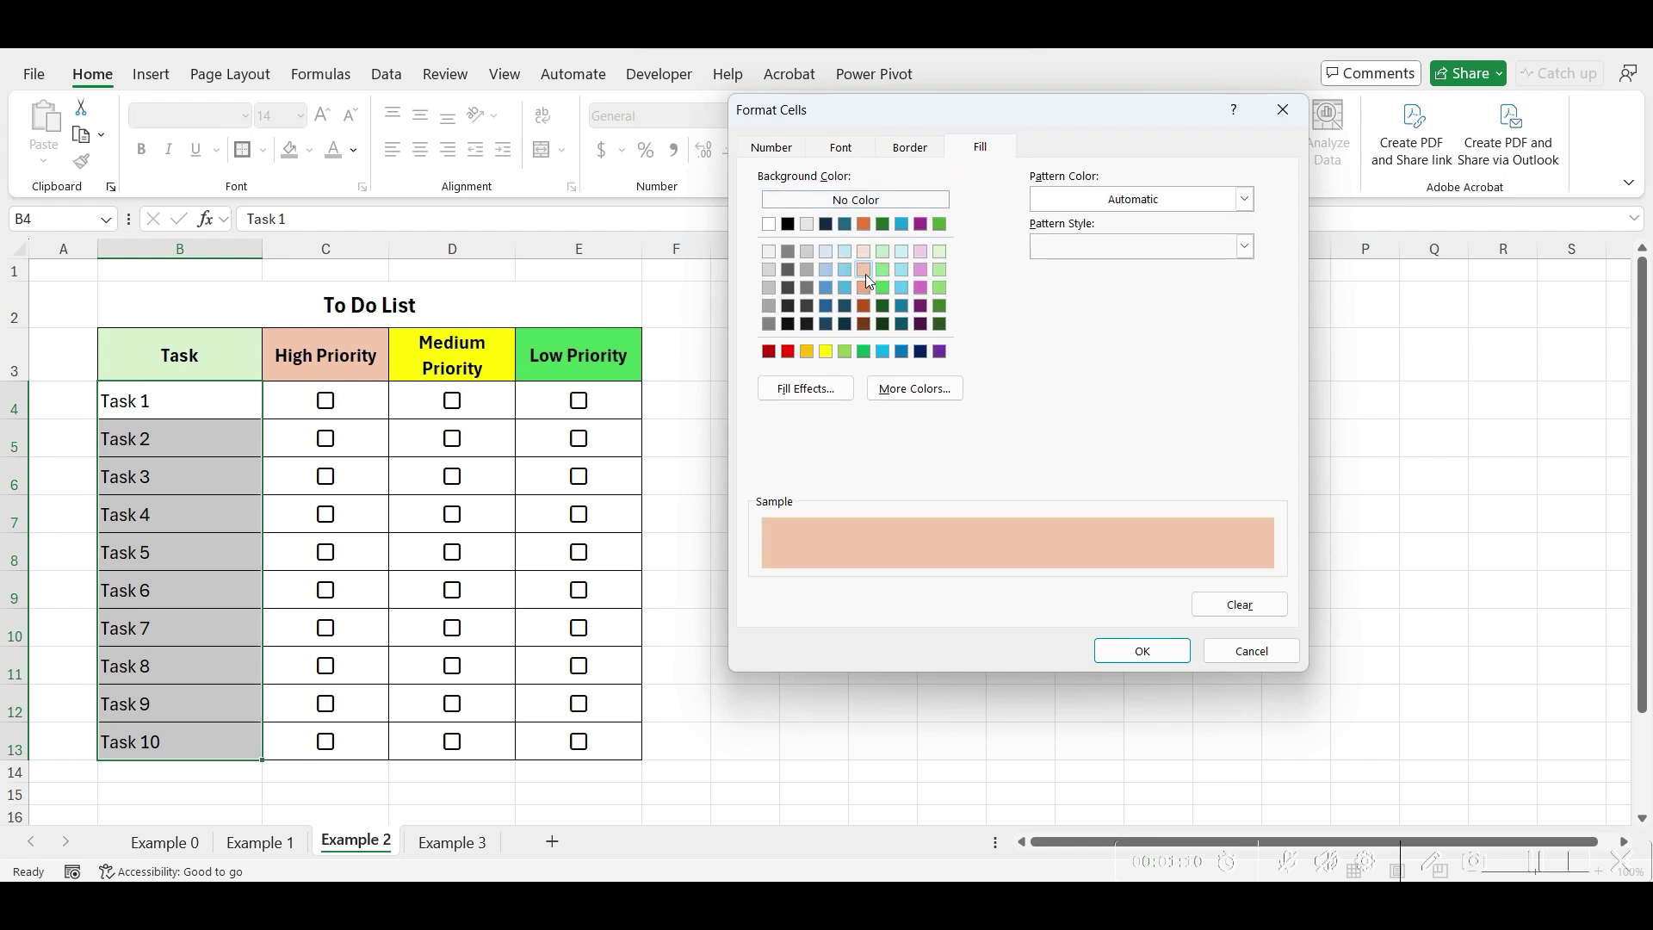
left_click(1141, 650)
left_click(1154, 572)
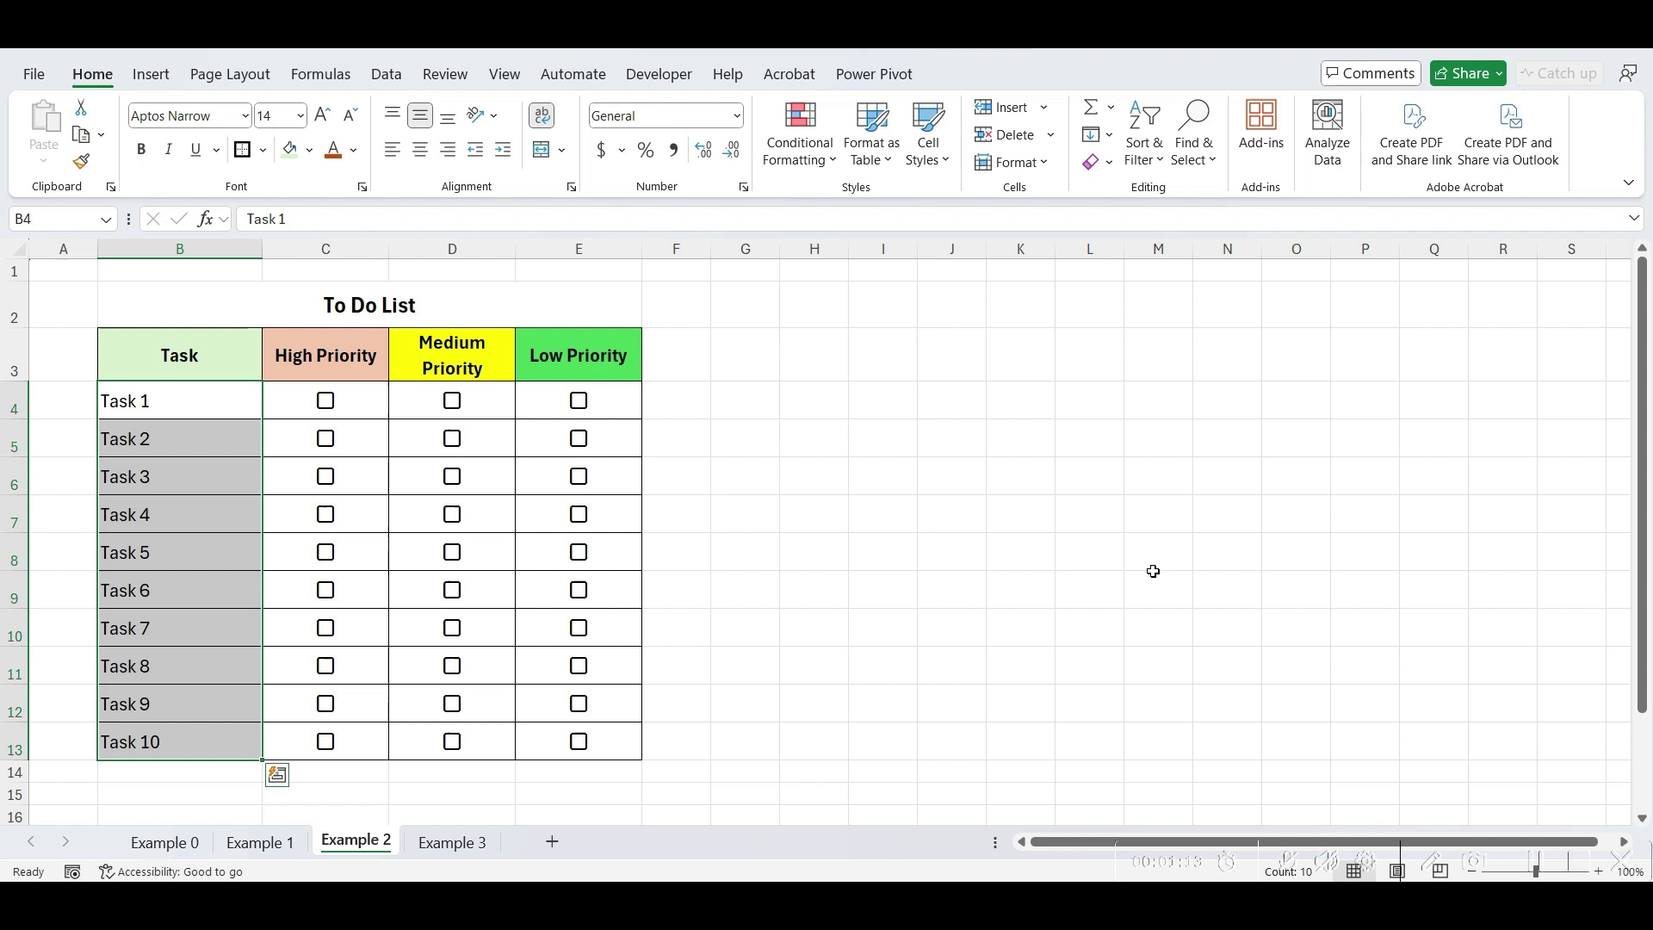
Step: Add a =$D4 rule filling task names yellow for Medium Priority
left_click(799, 138)
left_click(819, 413)
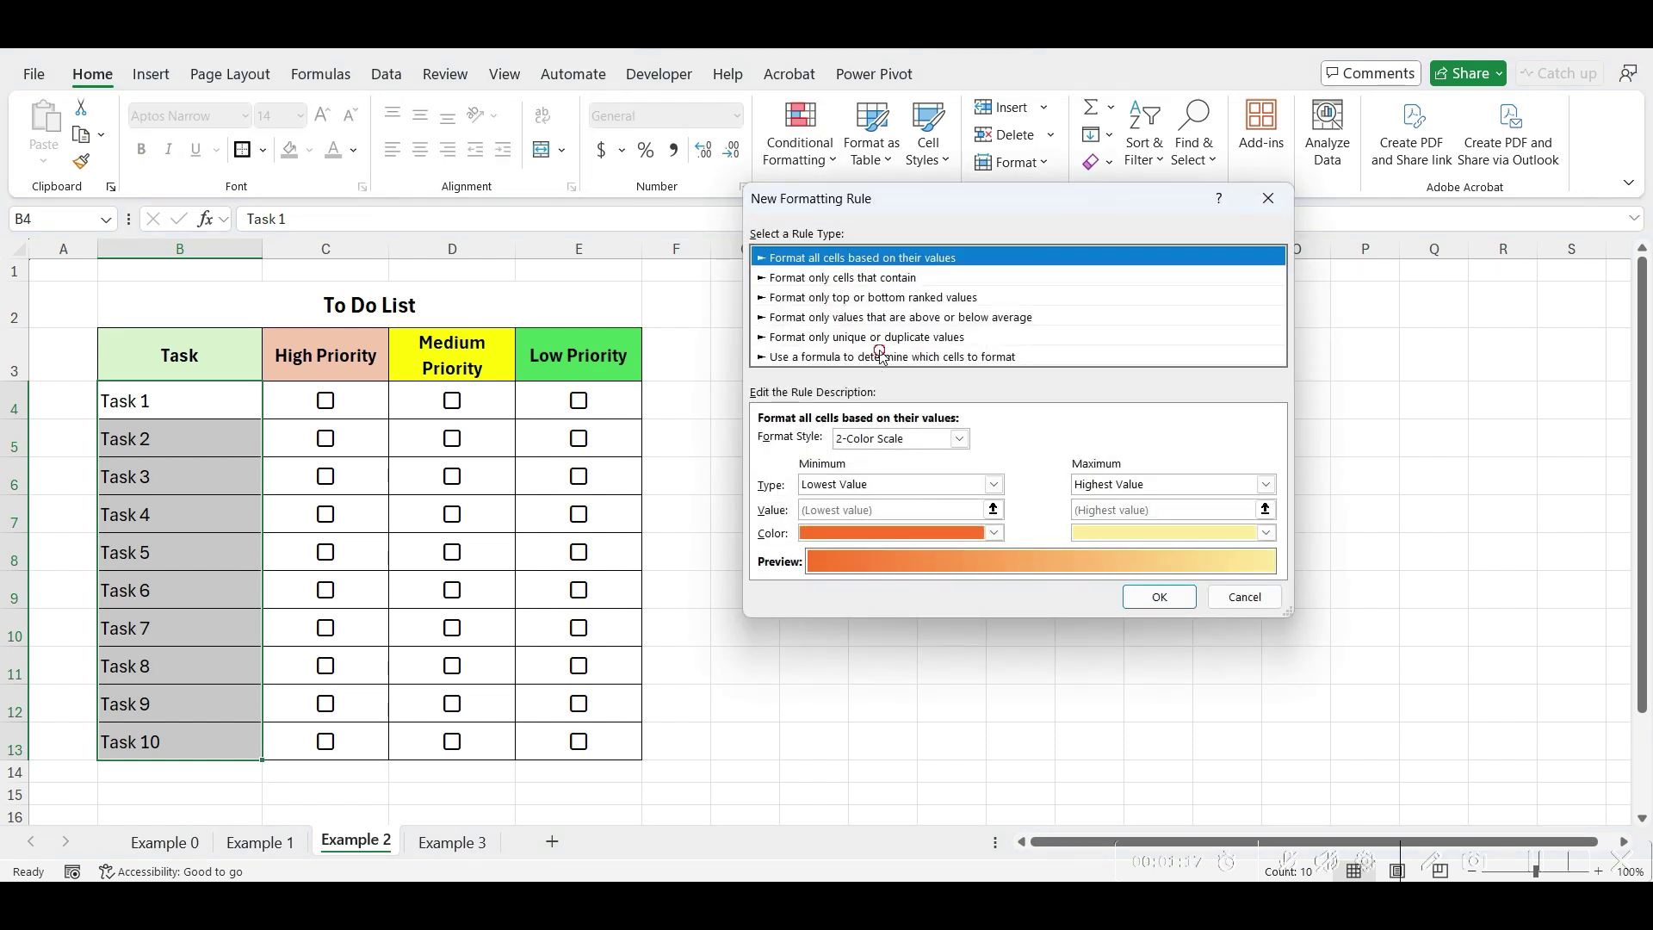
left_click(892, 356)
left_click(865, 442)
left_click(452, 400)
key("F4")
key("F4")
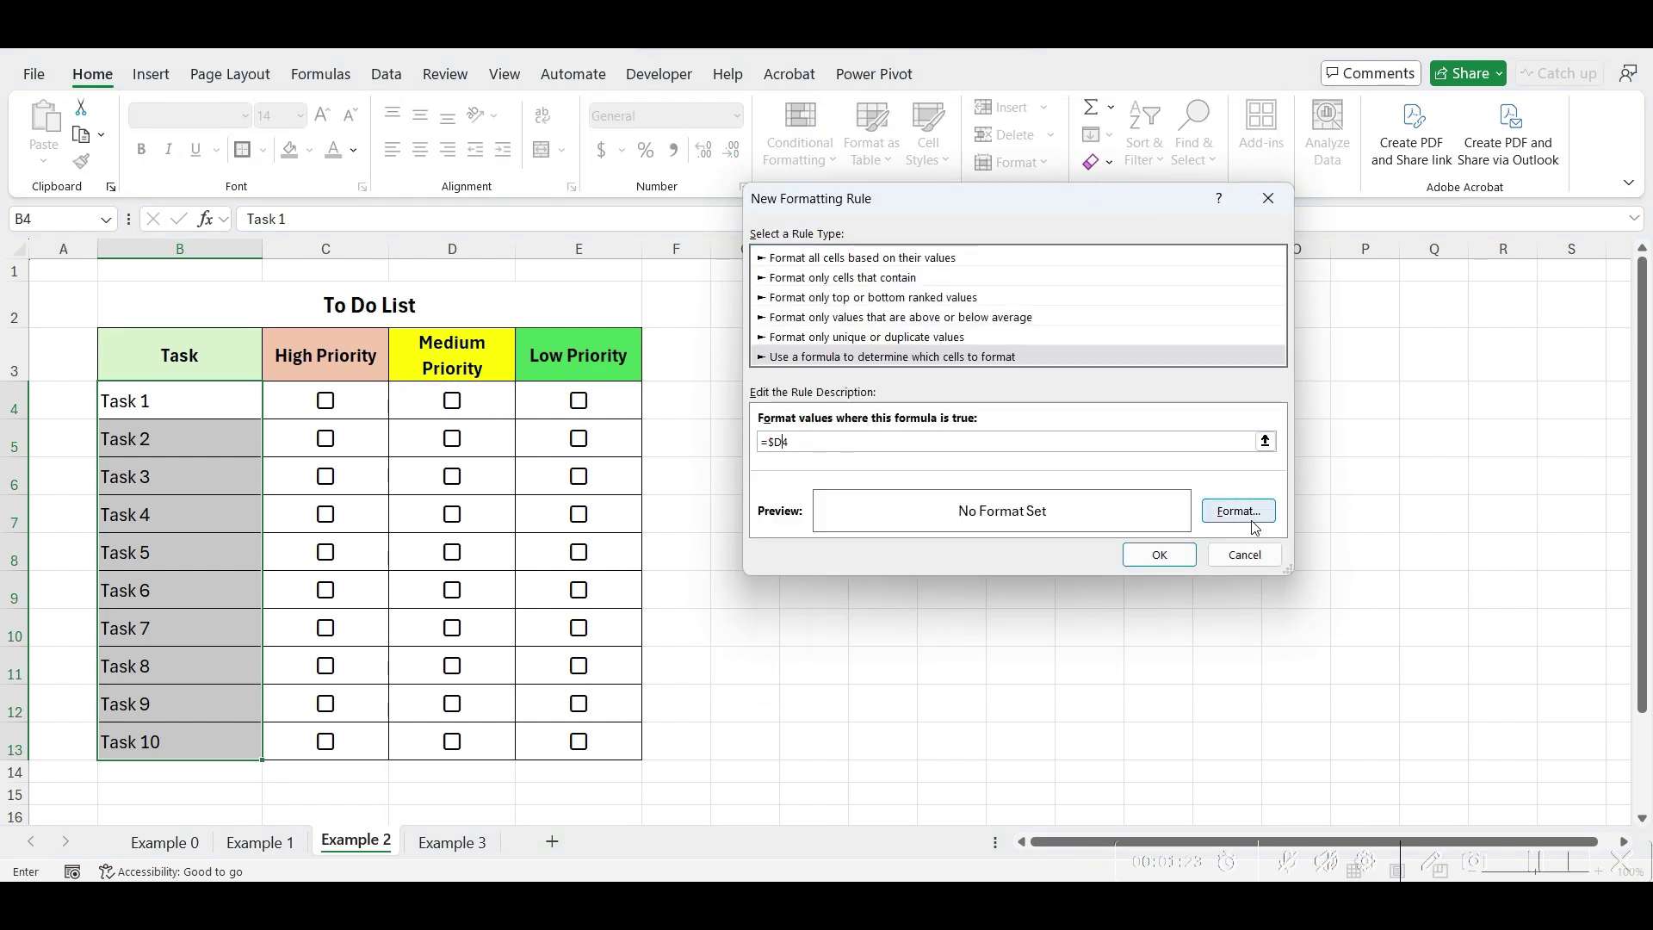
left_click(1238, 510)
left_click(830, 345)
left_click(1133, 629)
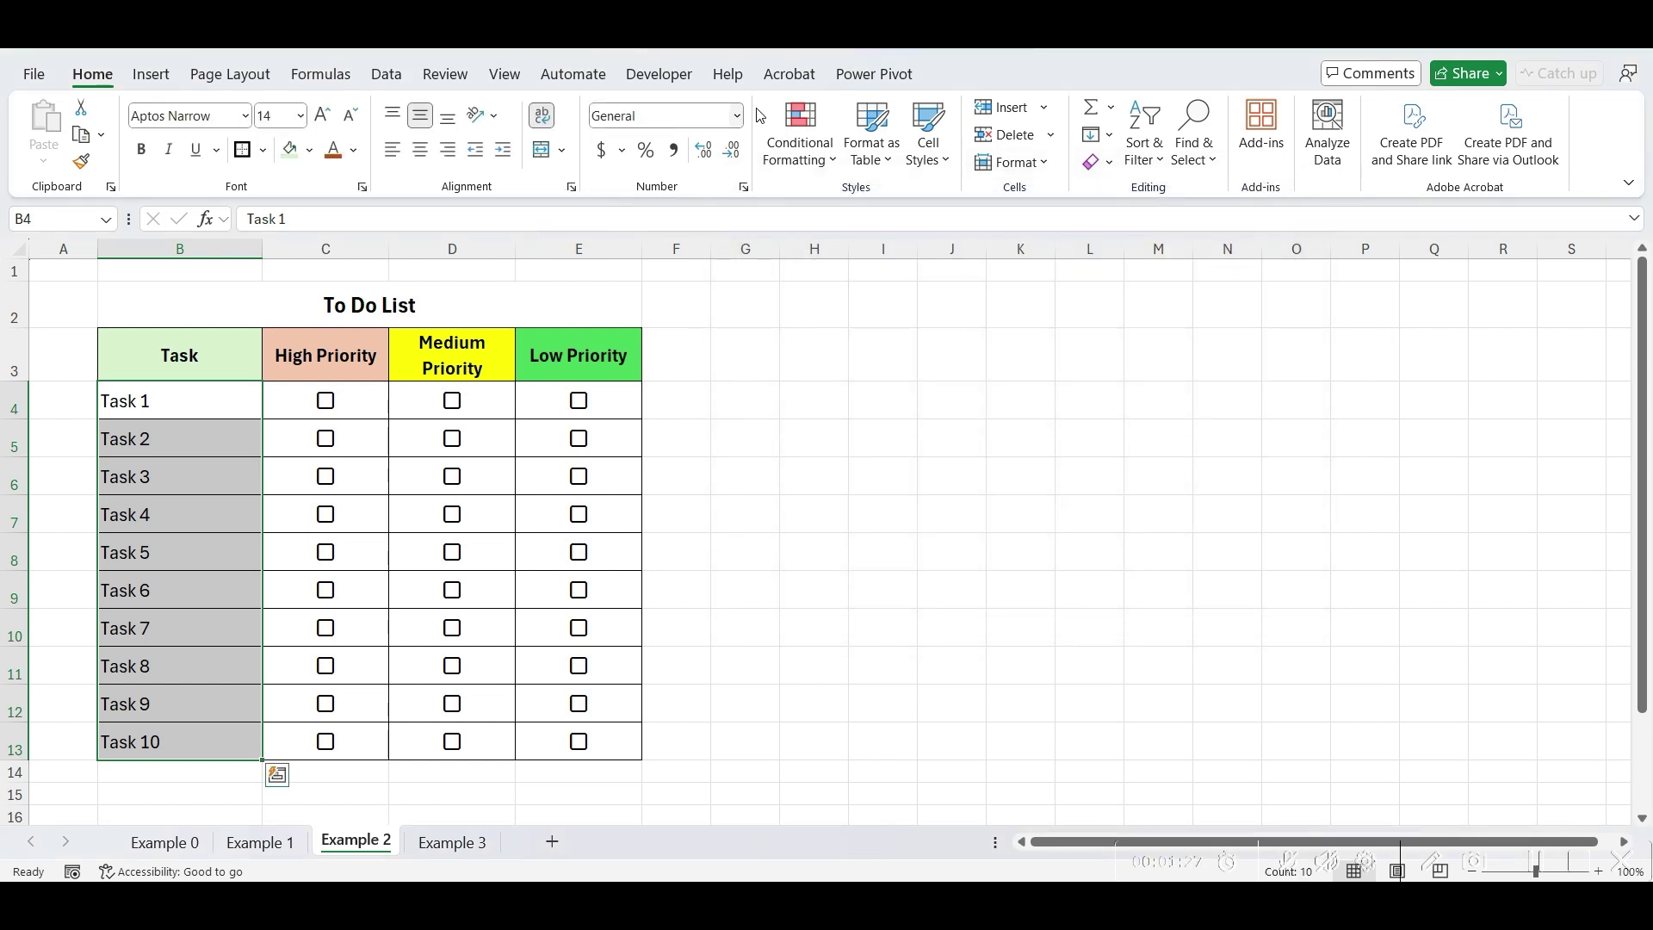
Step: Add a =$E4 rule filling task names green for Low Priority
left_click(799, 129)
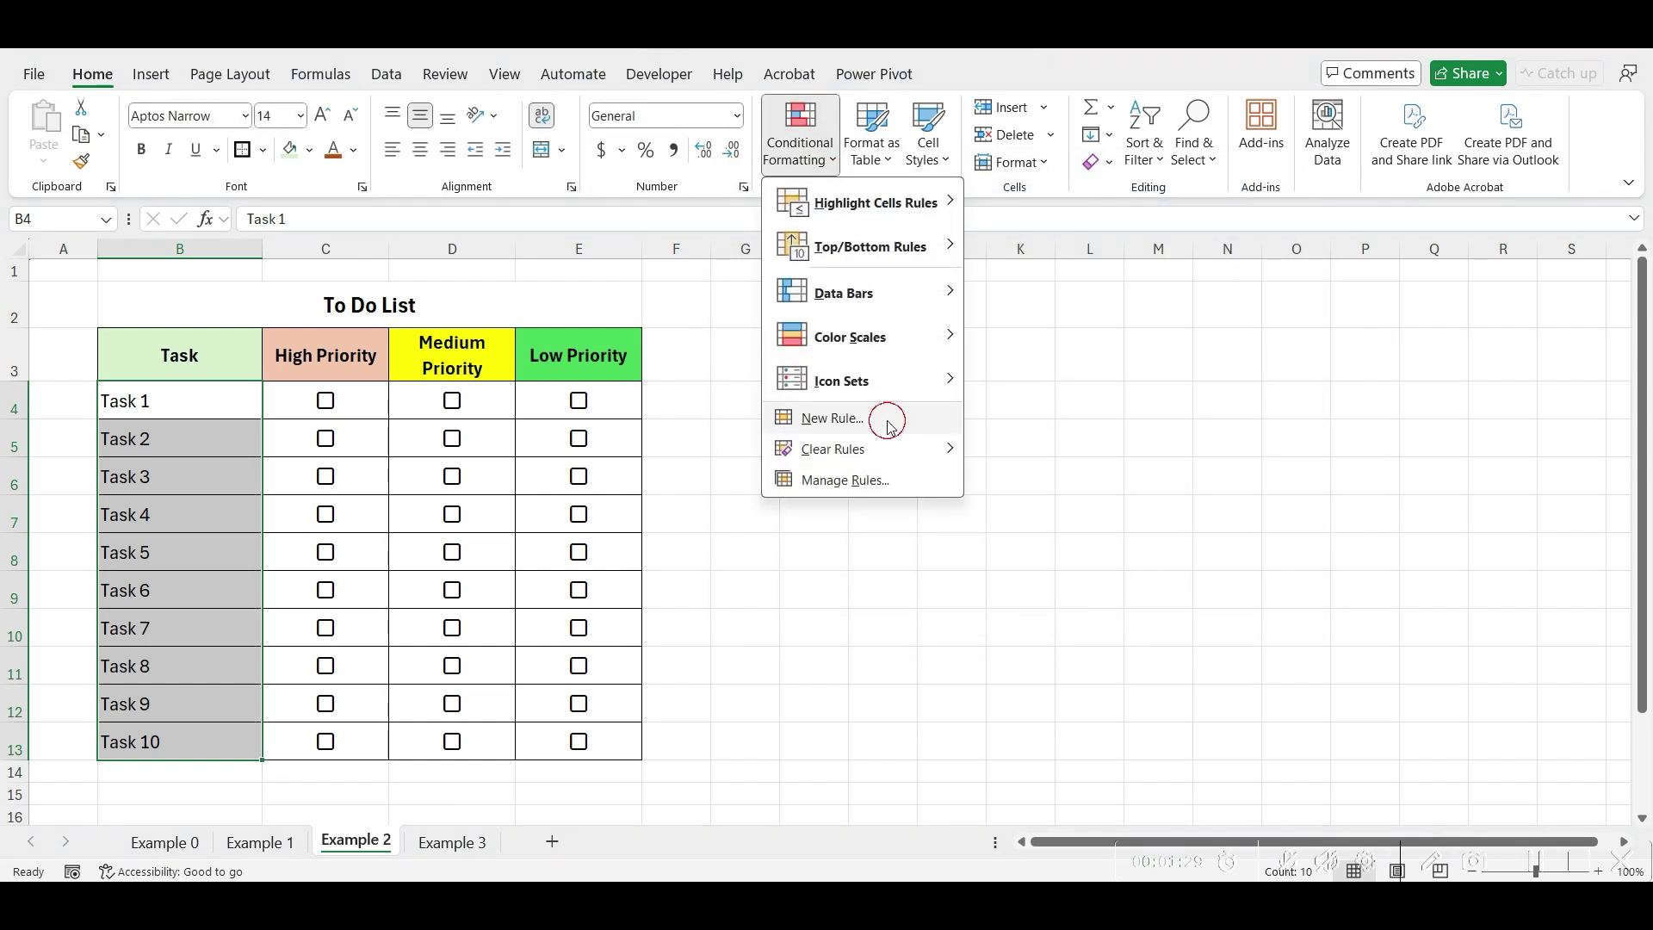
left_click(886, 421)
left_click(891, 335)
left_click(882, 420)
type("=")
left_click(562, 407)
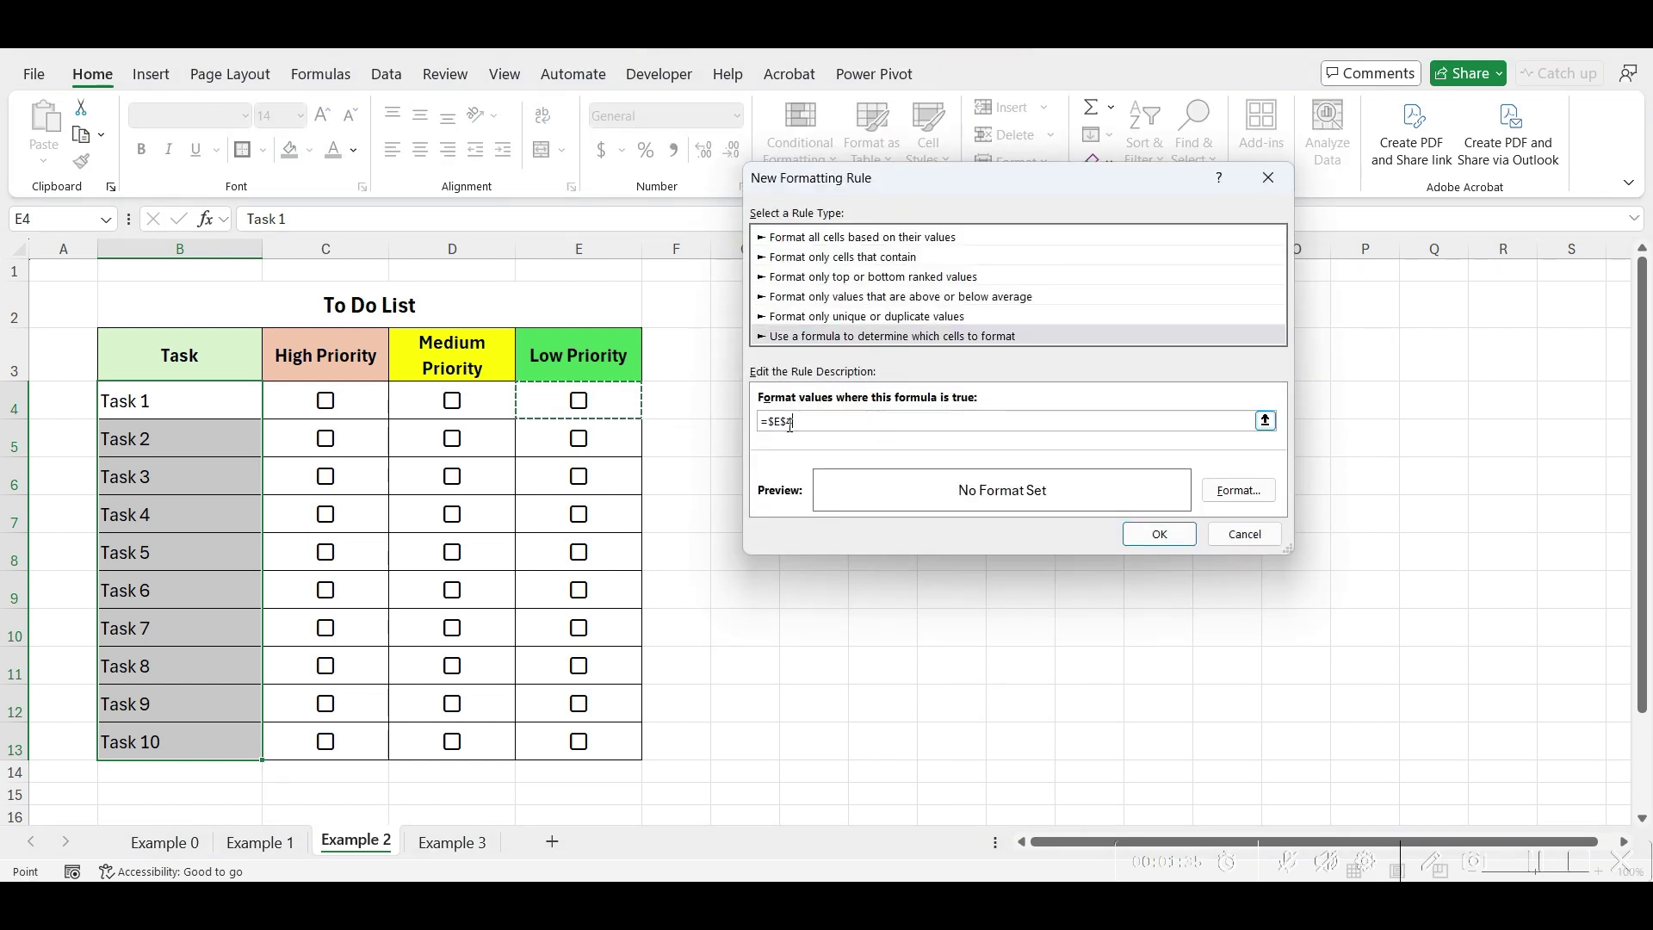
key("F4")
key("F4")
left_click(1238, 490)
left_click(882, 246)
left_click(1142, 609)
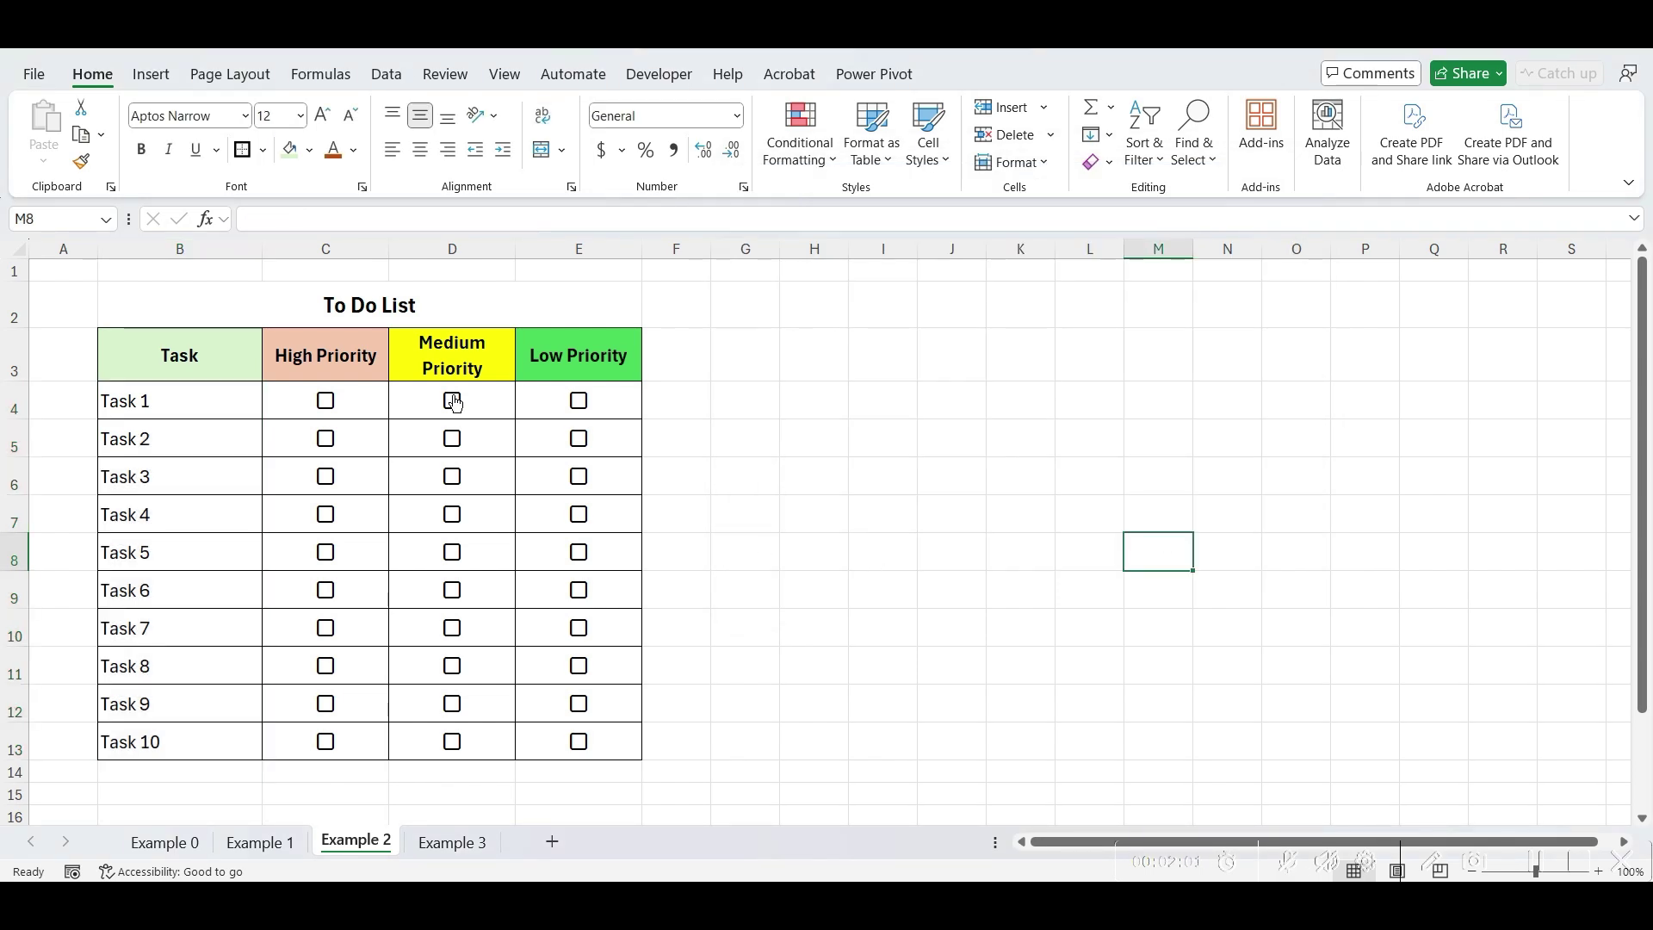
Step: Tick Medium Priority for Tasks 1 and 3, High for Tasks 4 and 5, Low for Task 6
left_click(452, 401)
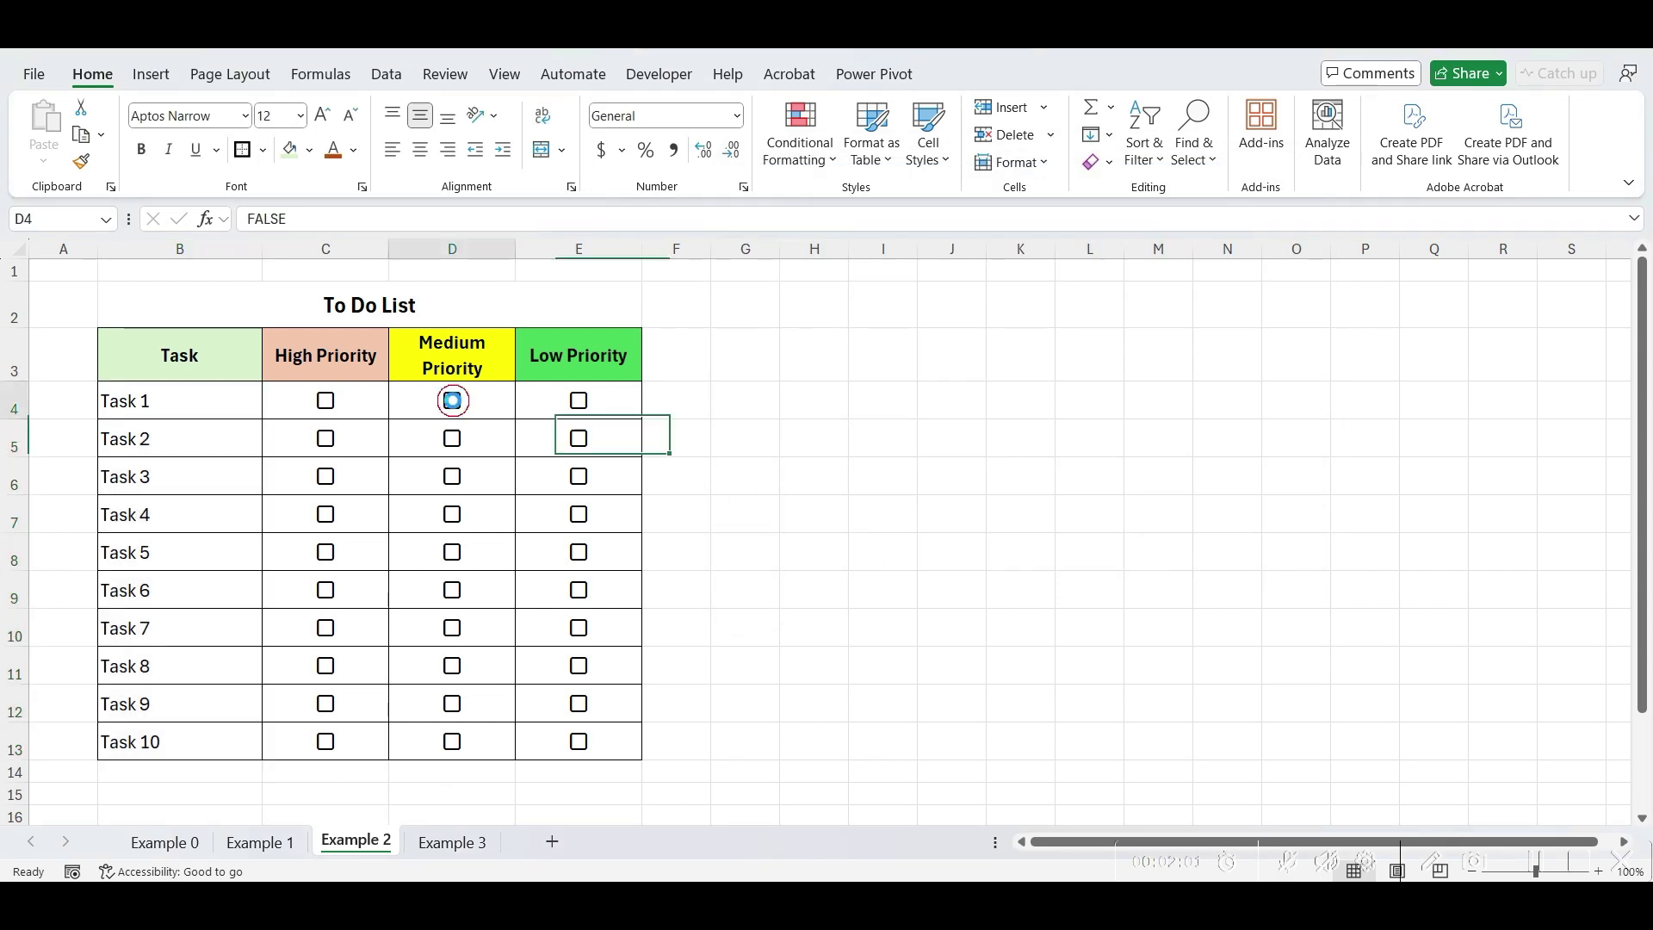
left_click(452, 477)
left_click(326, 514)
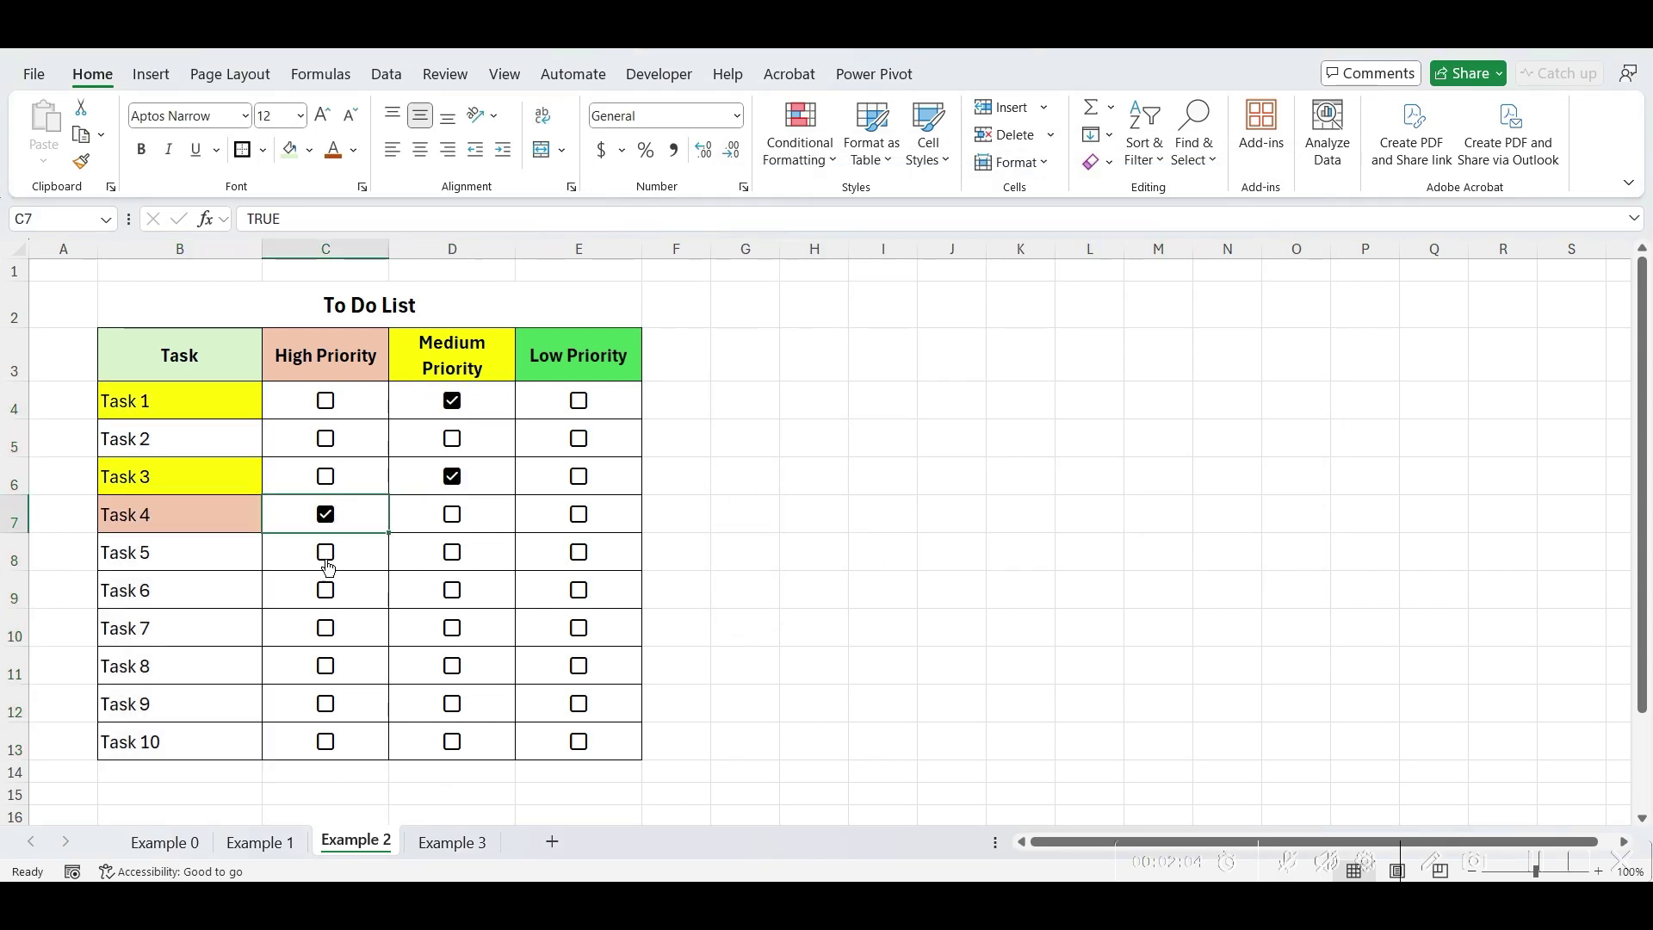
left_click(325, 553)
left_click(578, 591)
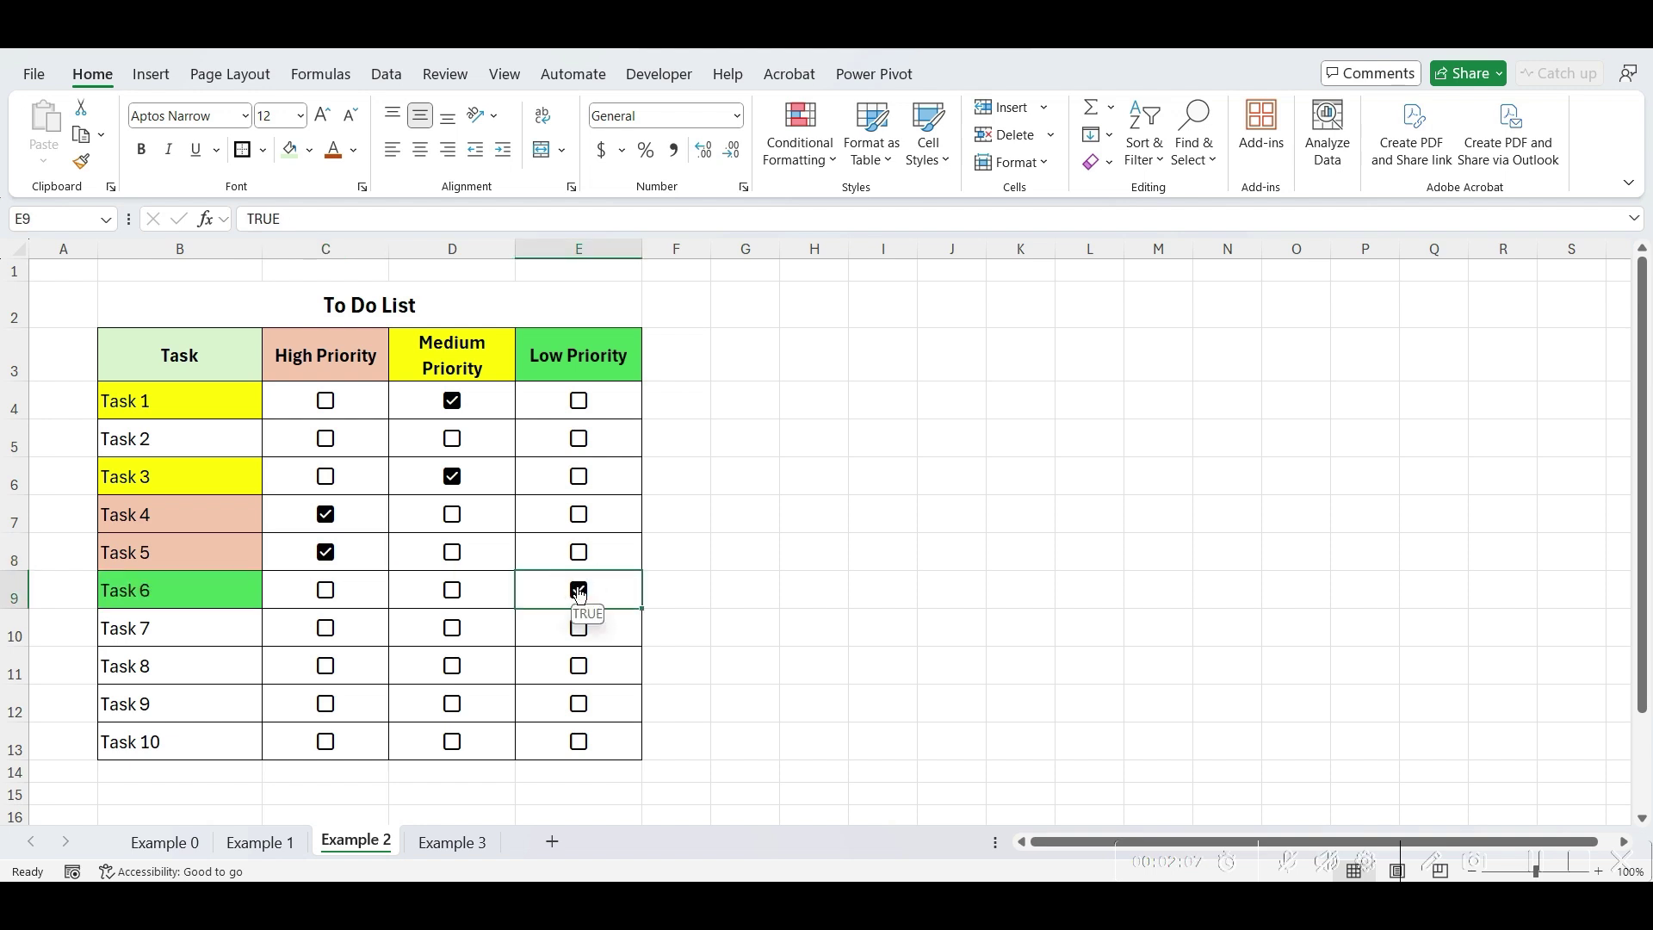
left_click(723, 637)
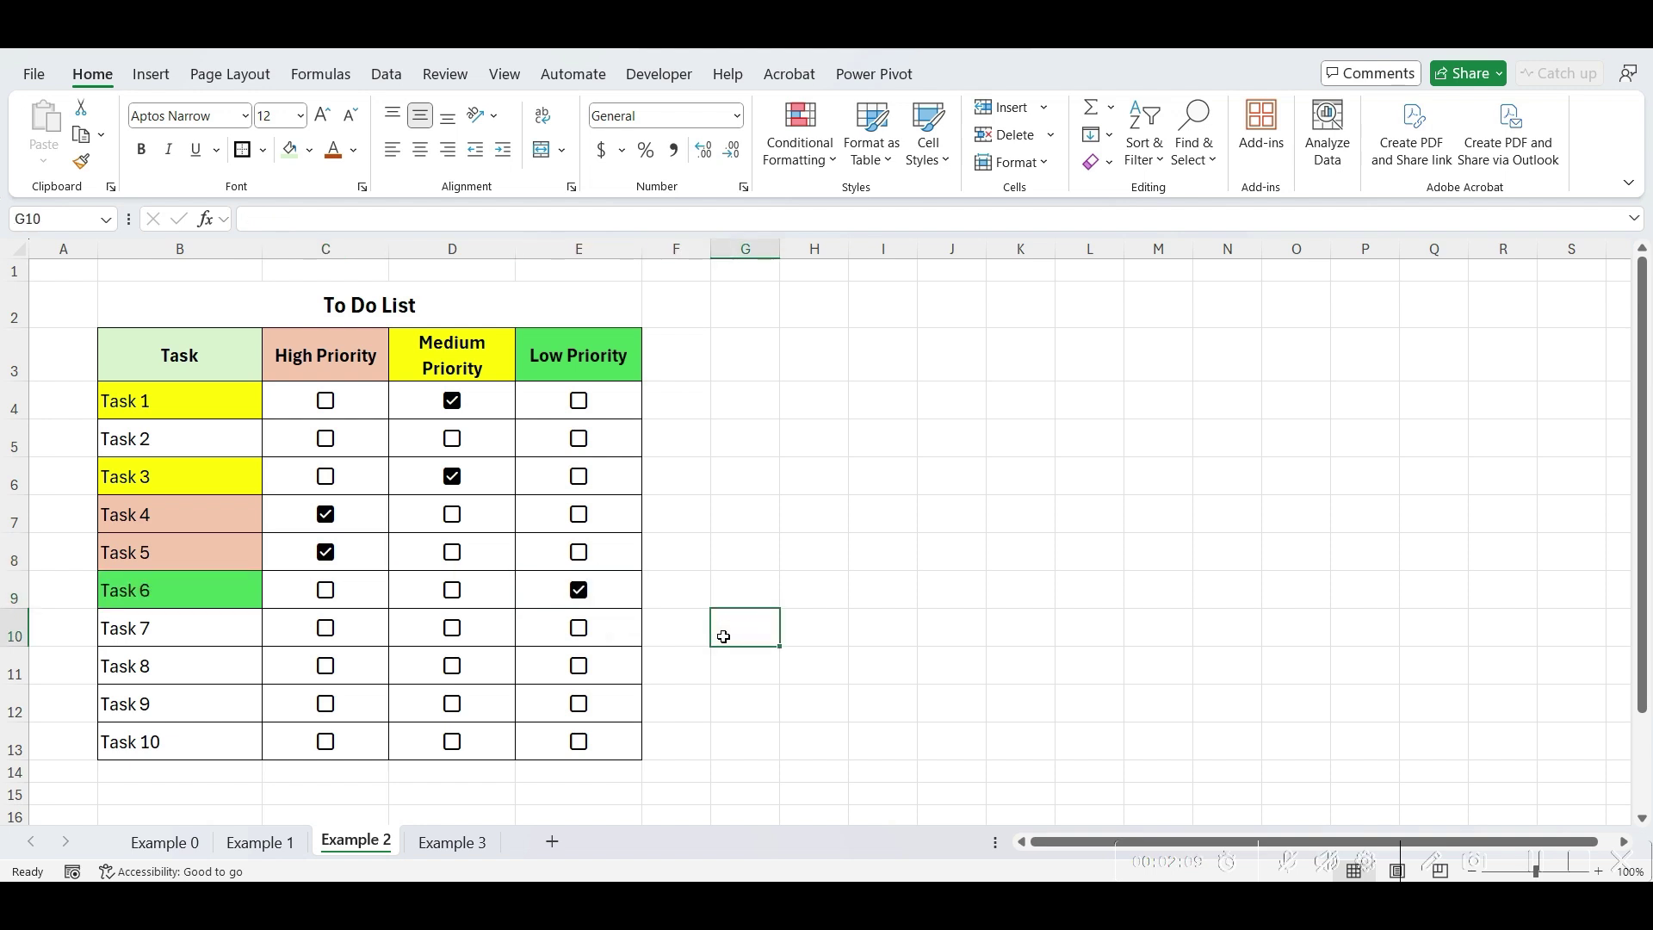
Step: Format ticked High Priority boxes C4:C13 in light orange font with rule =$C4
left_click_drag(293, 411, 299, 740)
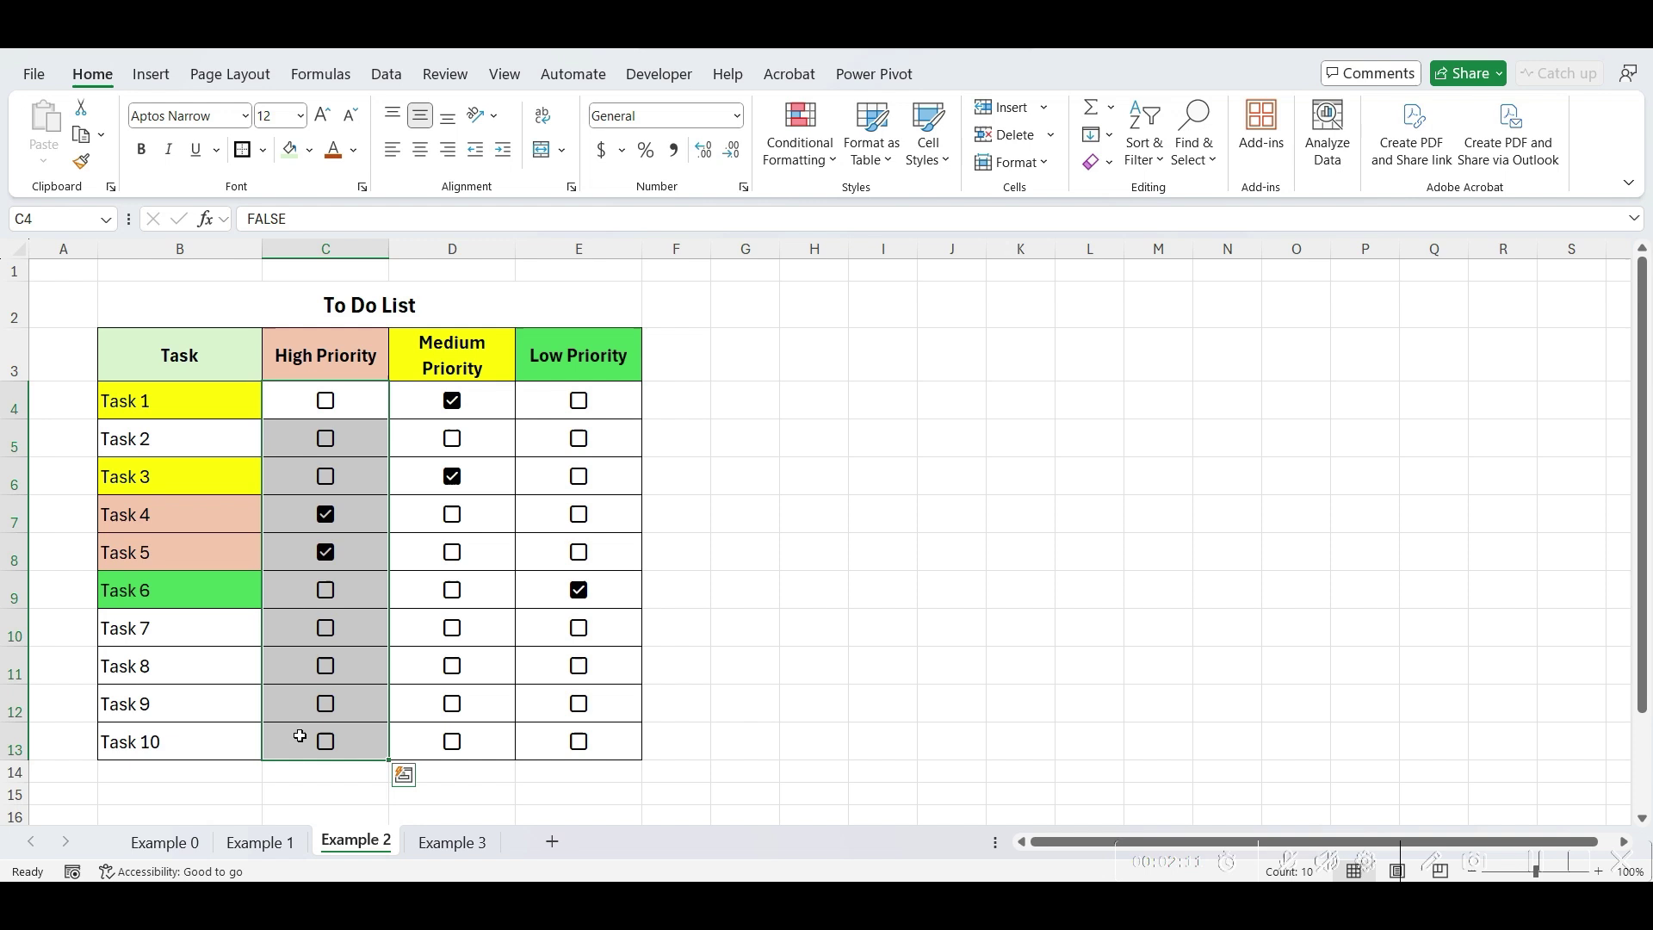
left_click(799, 142)
left_click(833, 418)
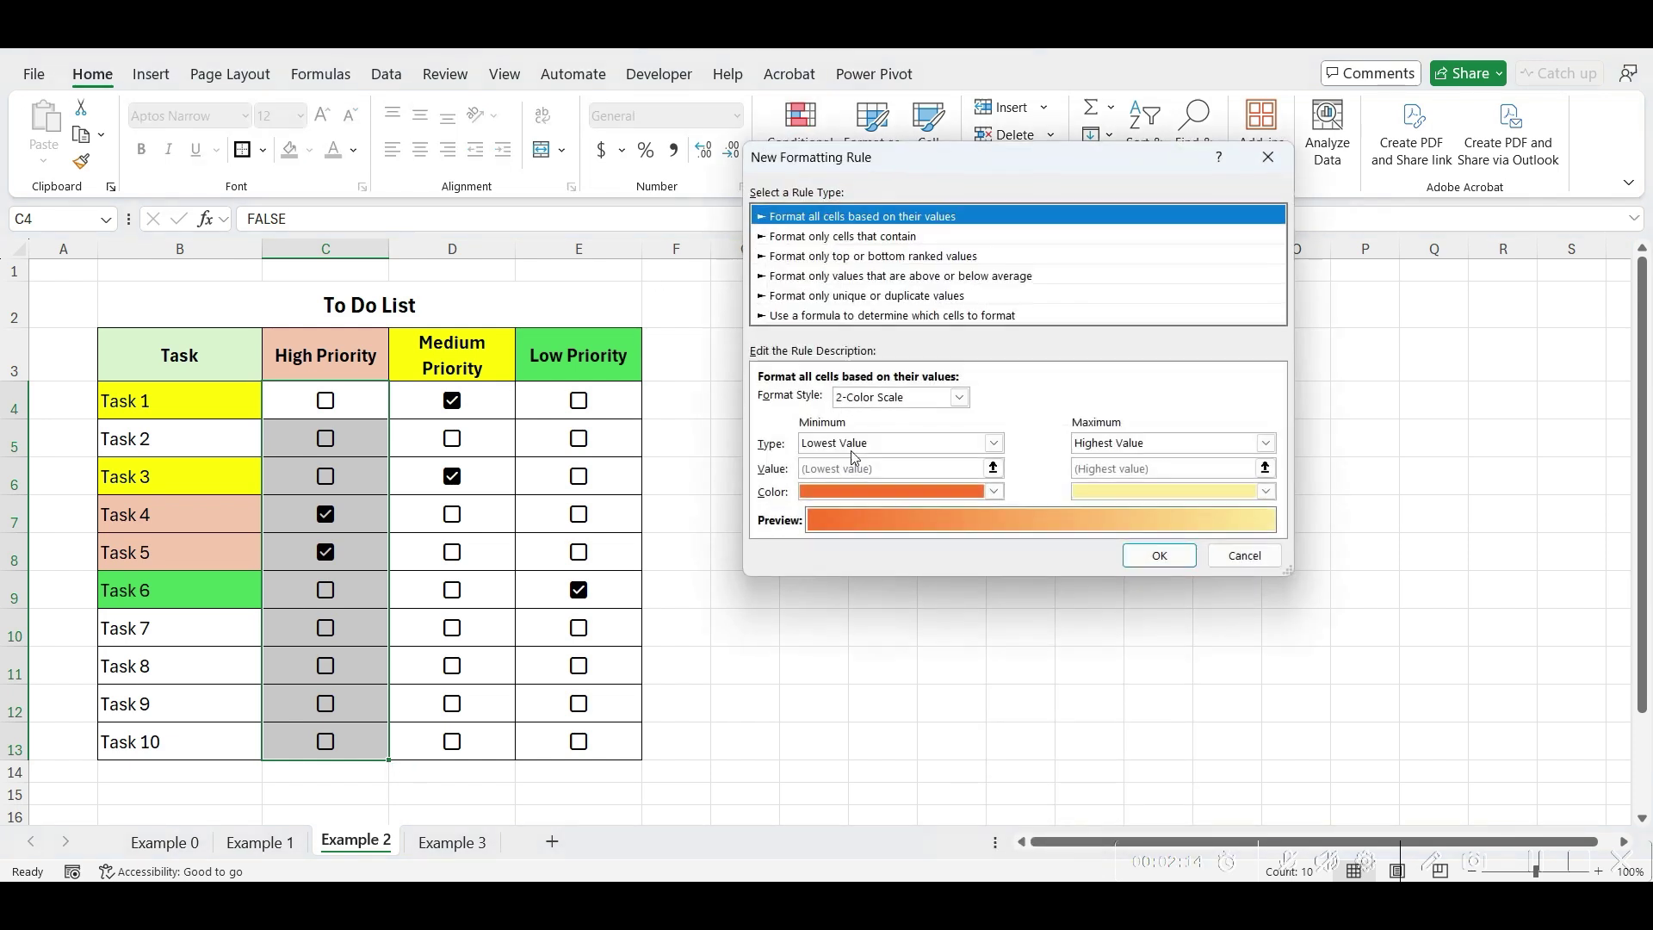
left_click(871, 316)
left_click(830, 402)
type("=")
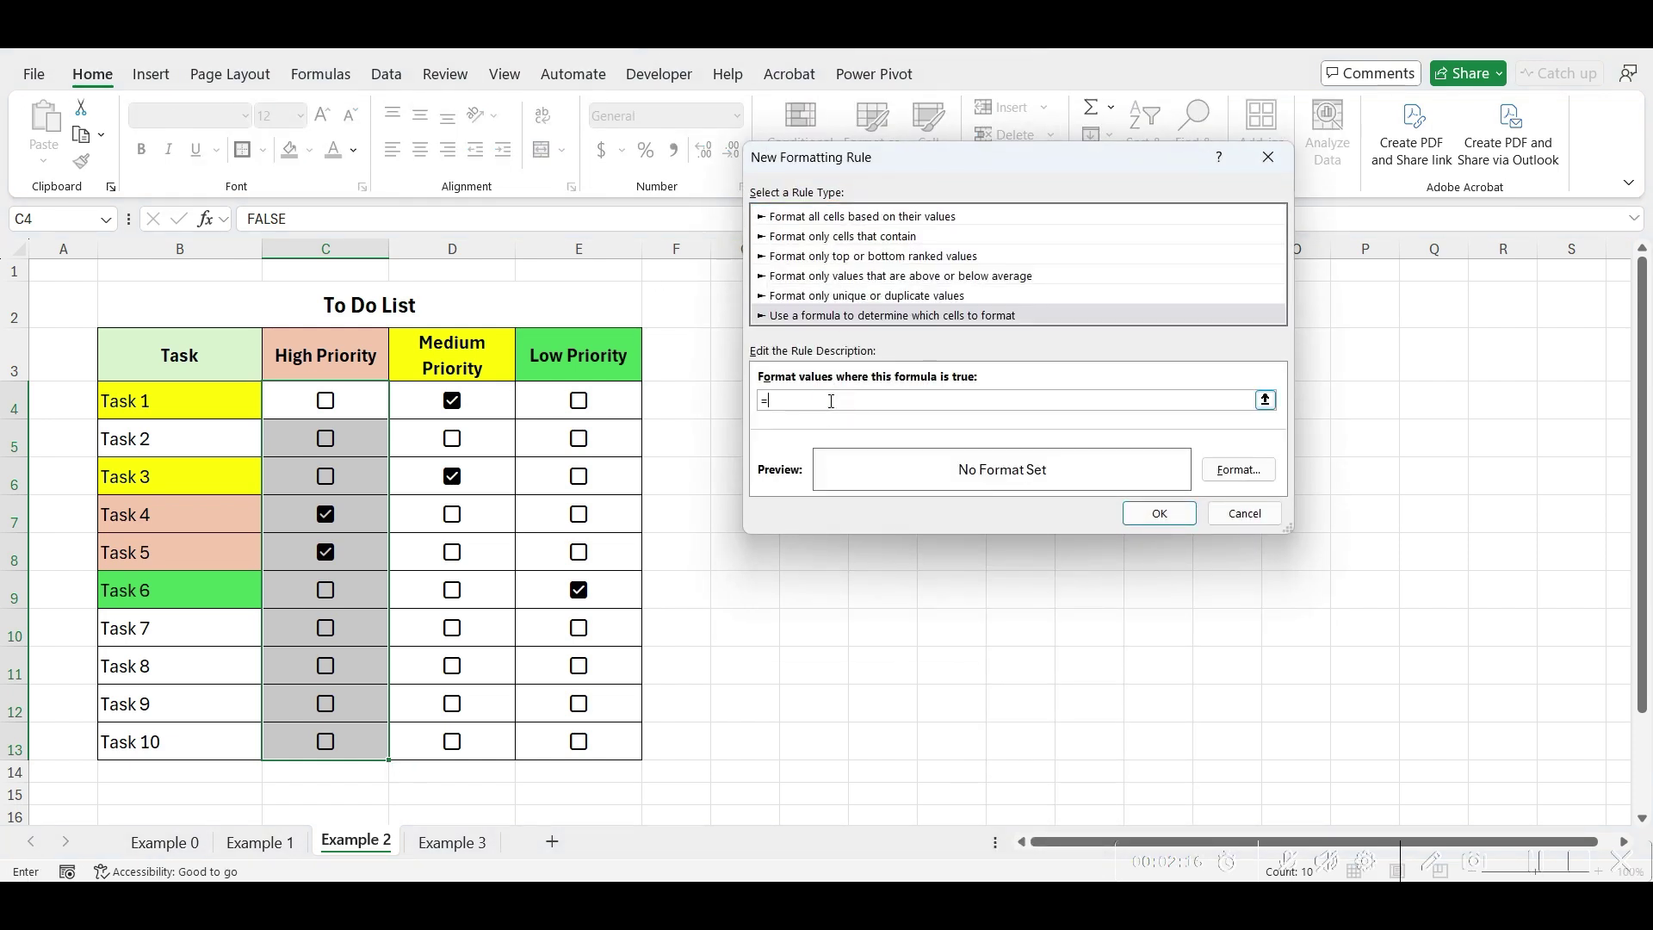
left_click(288, 395)
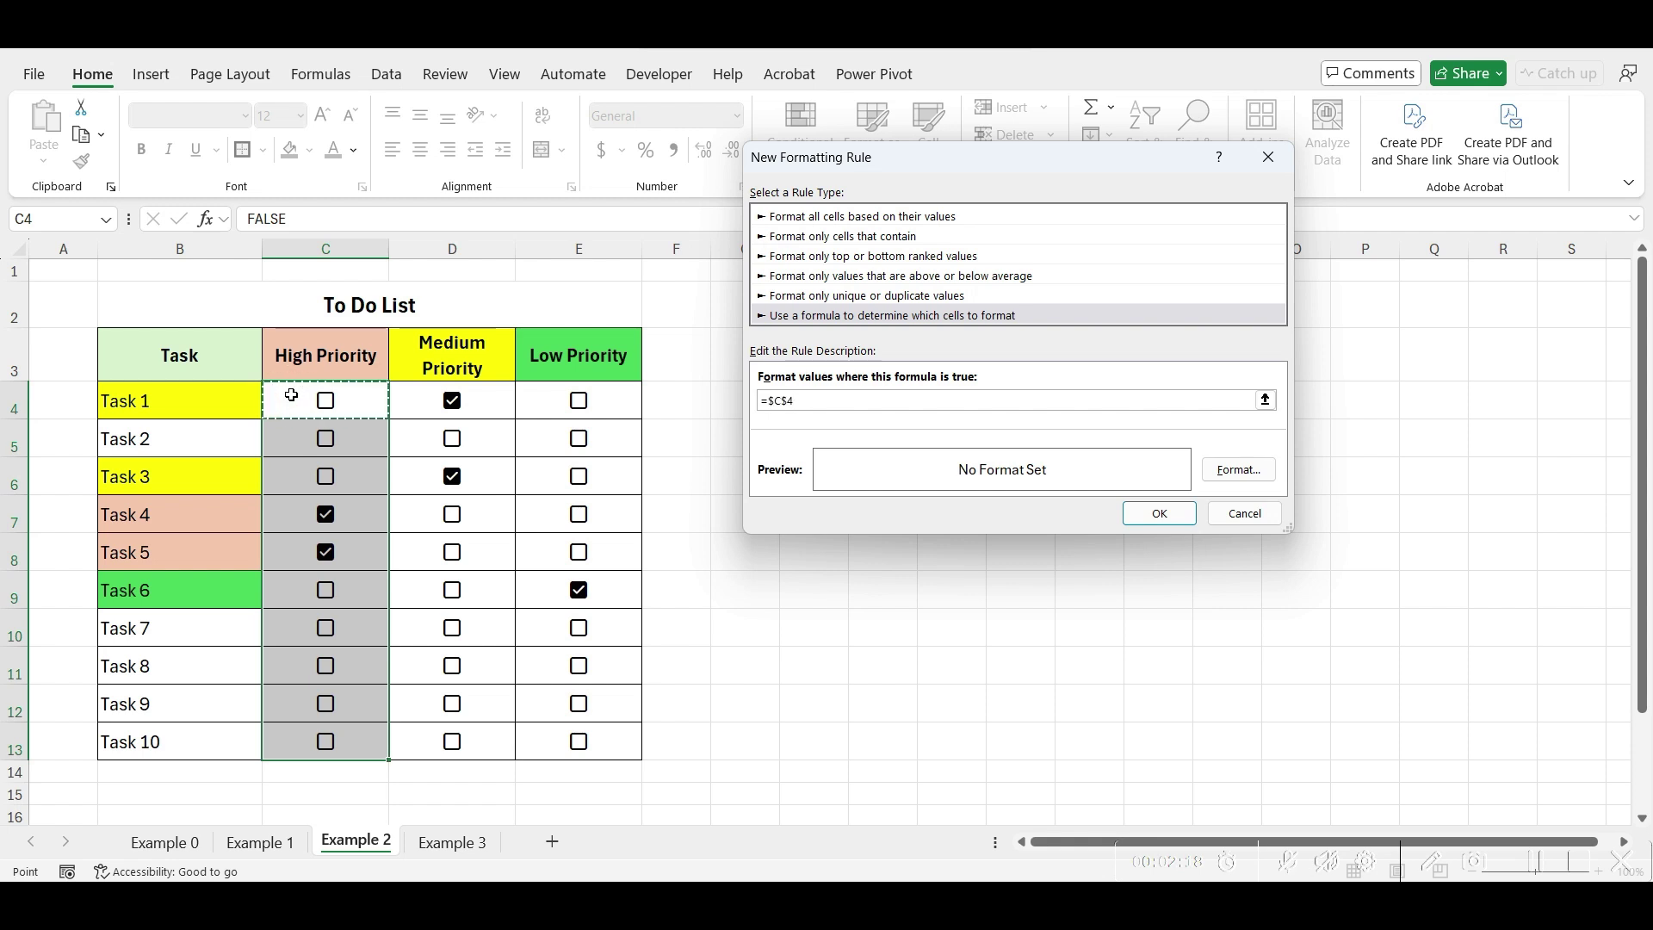
left_click(783, 400)
key("BackSpace")
left_click(1238, 469)
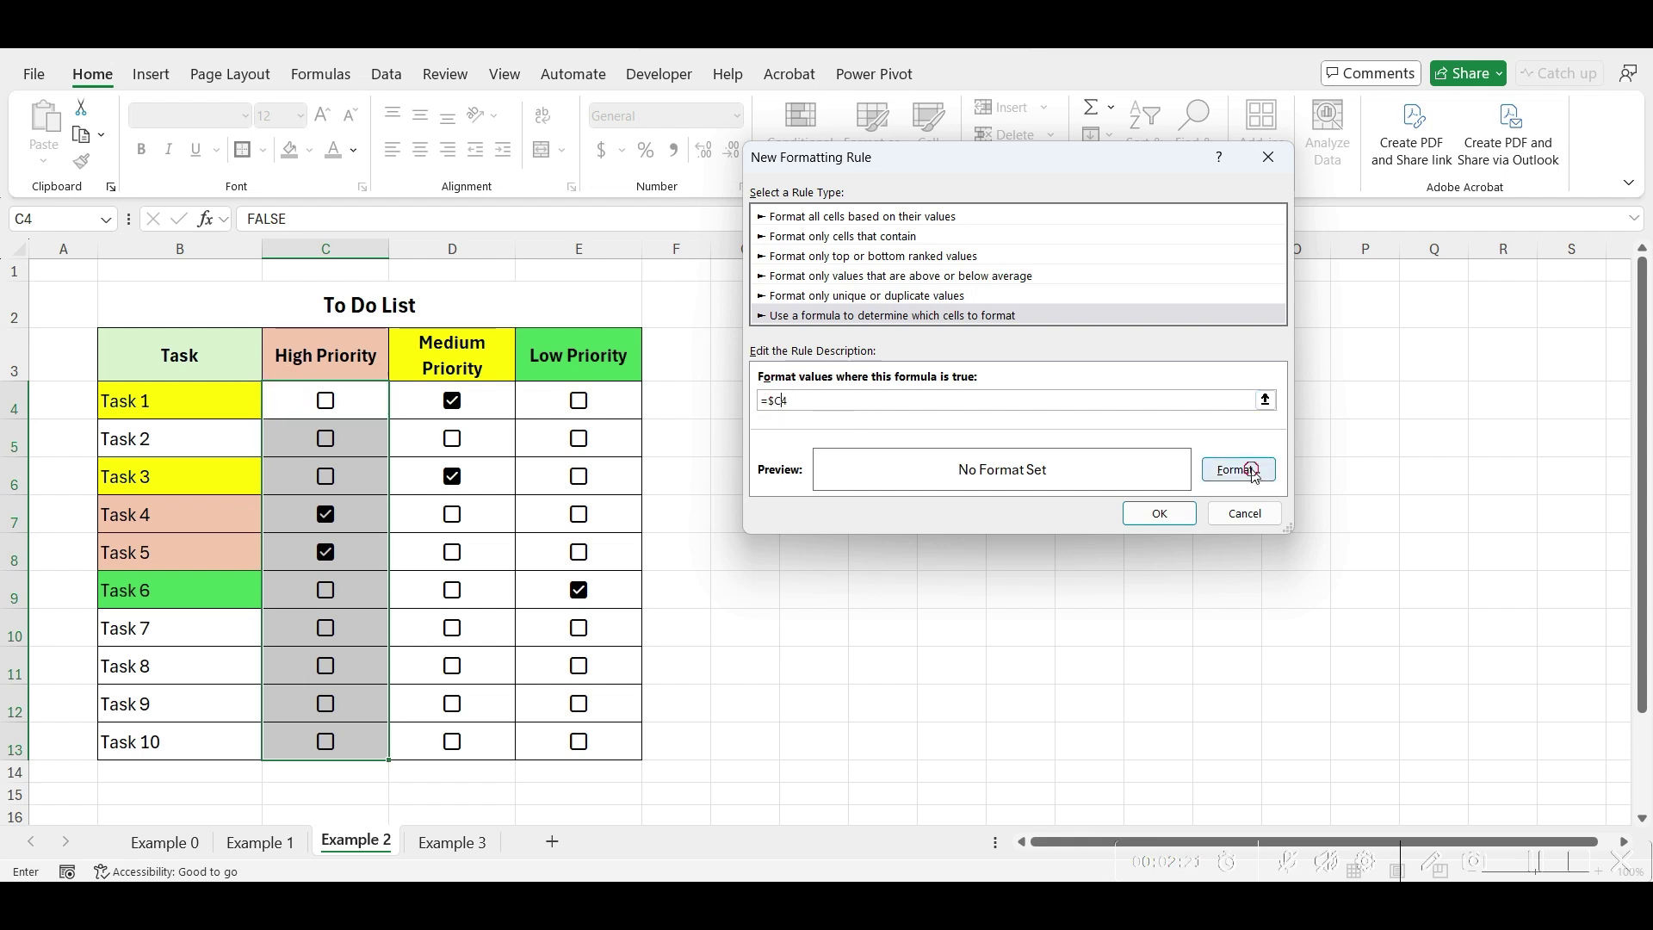
left_click(848, 89)
left_click(1127, 272)
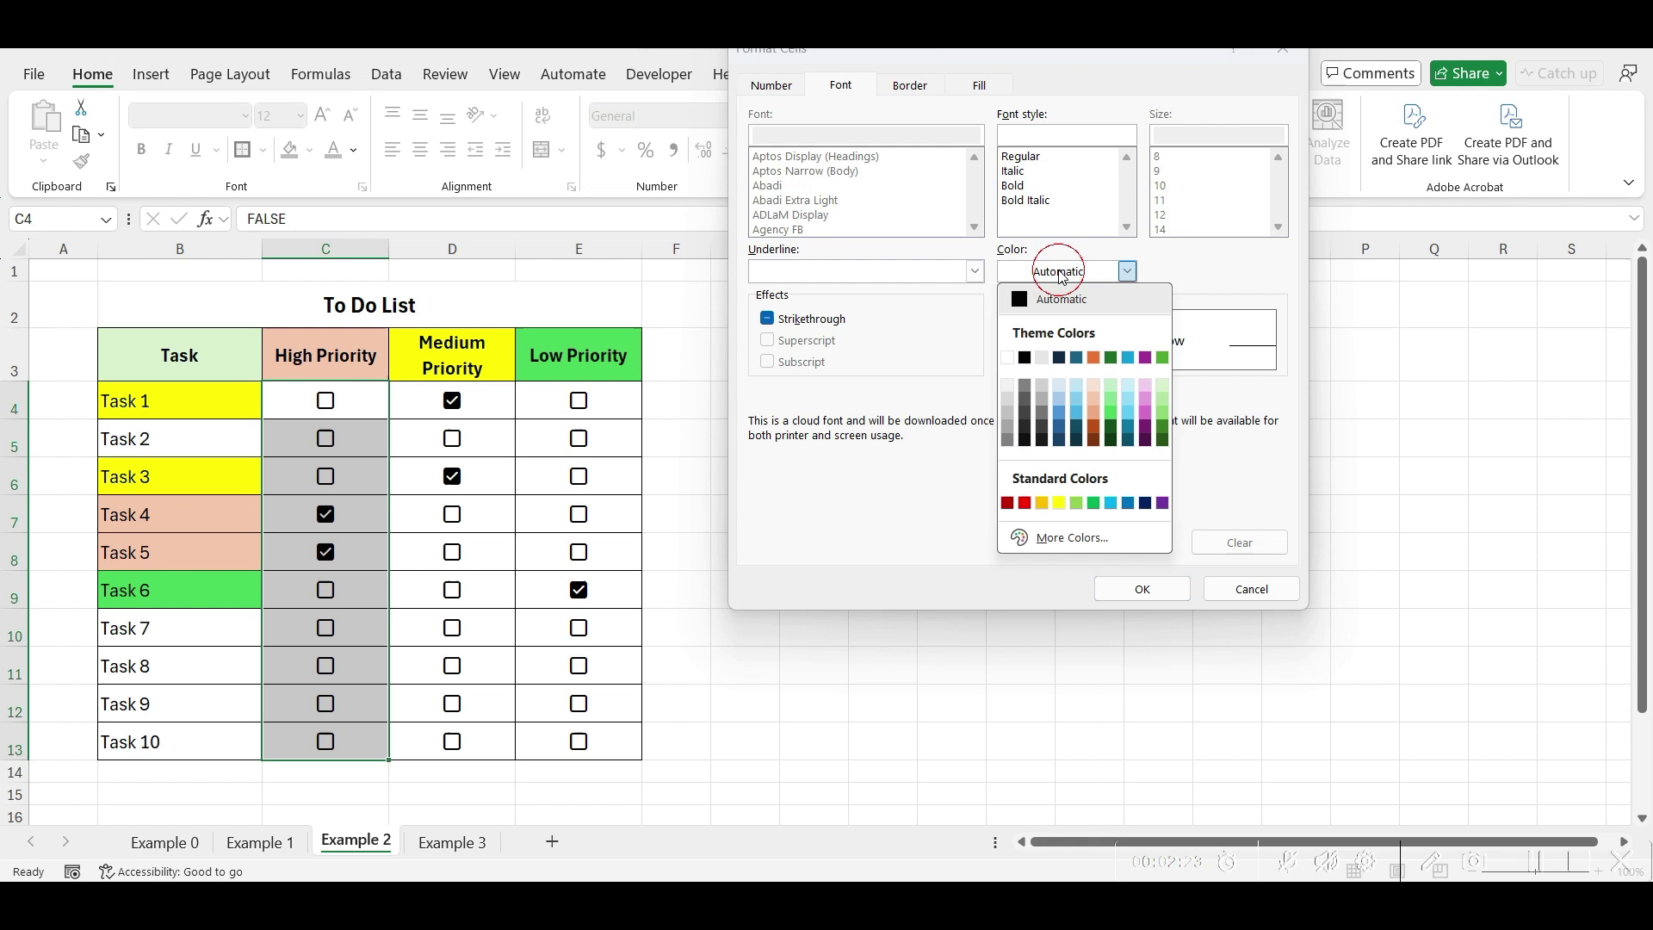
left_click(1095, 403)
left_click(1142, 589)
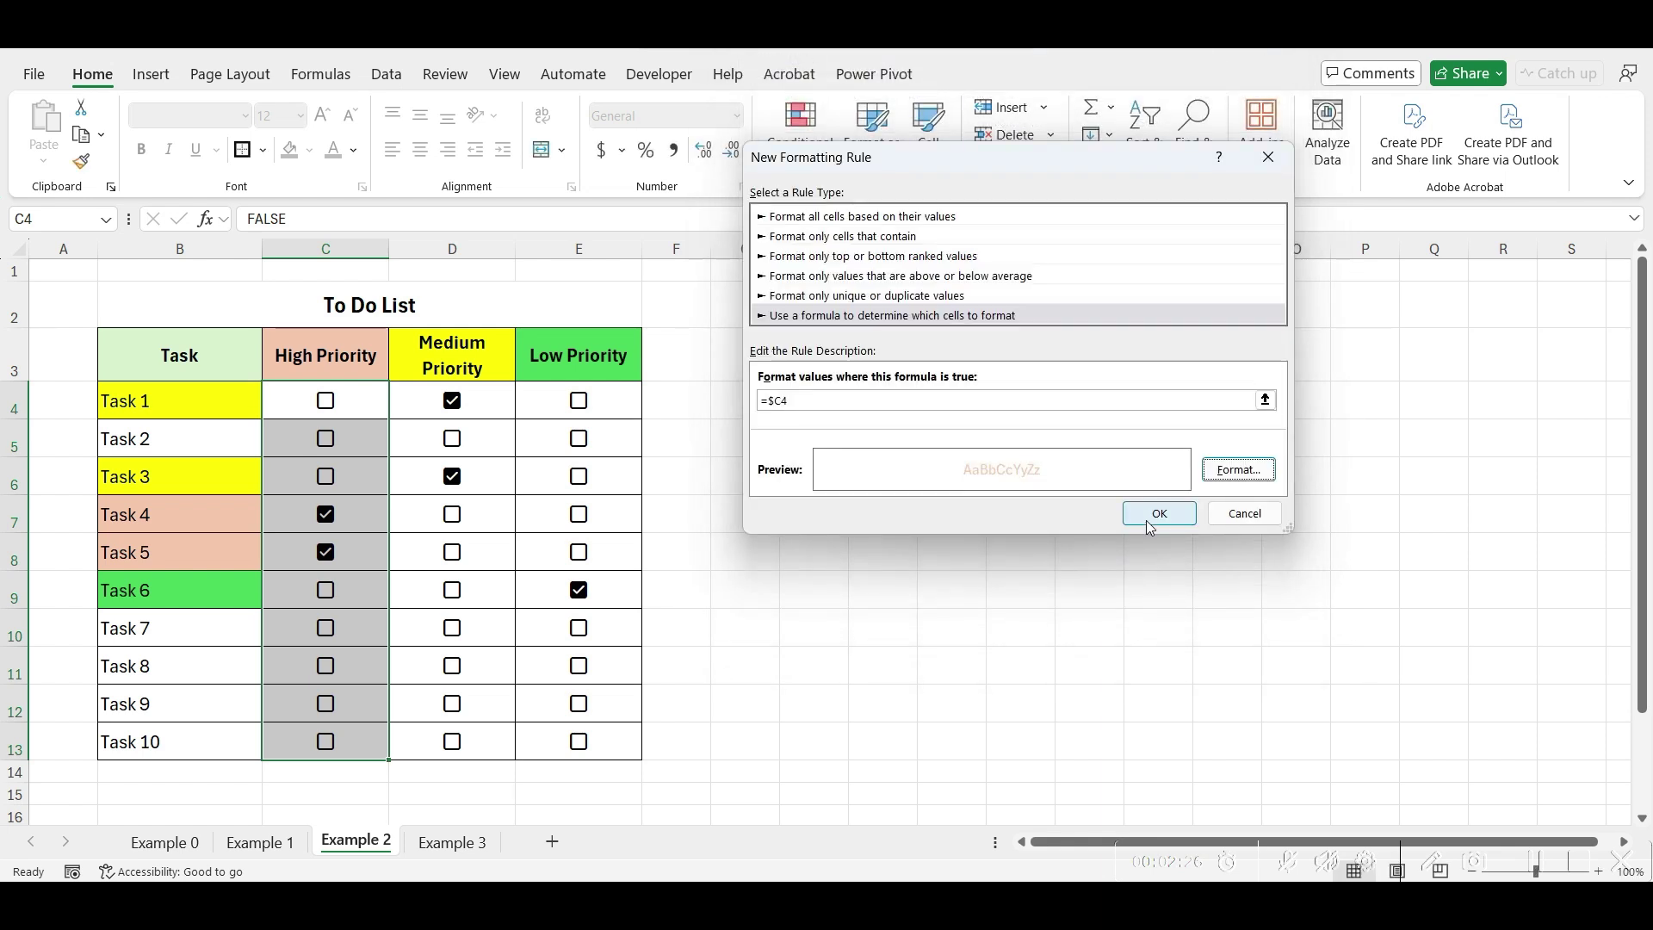
left_click(1147, 519)
Step: Format ticked Medium Priority boxes D4:D13 with strikethrough and yellow font via =$D4
left_click_drag(408, 407, 452, 741)
left_click(799, 130)
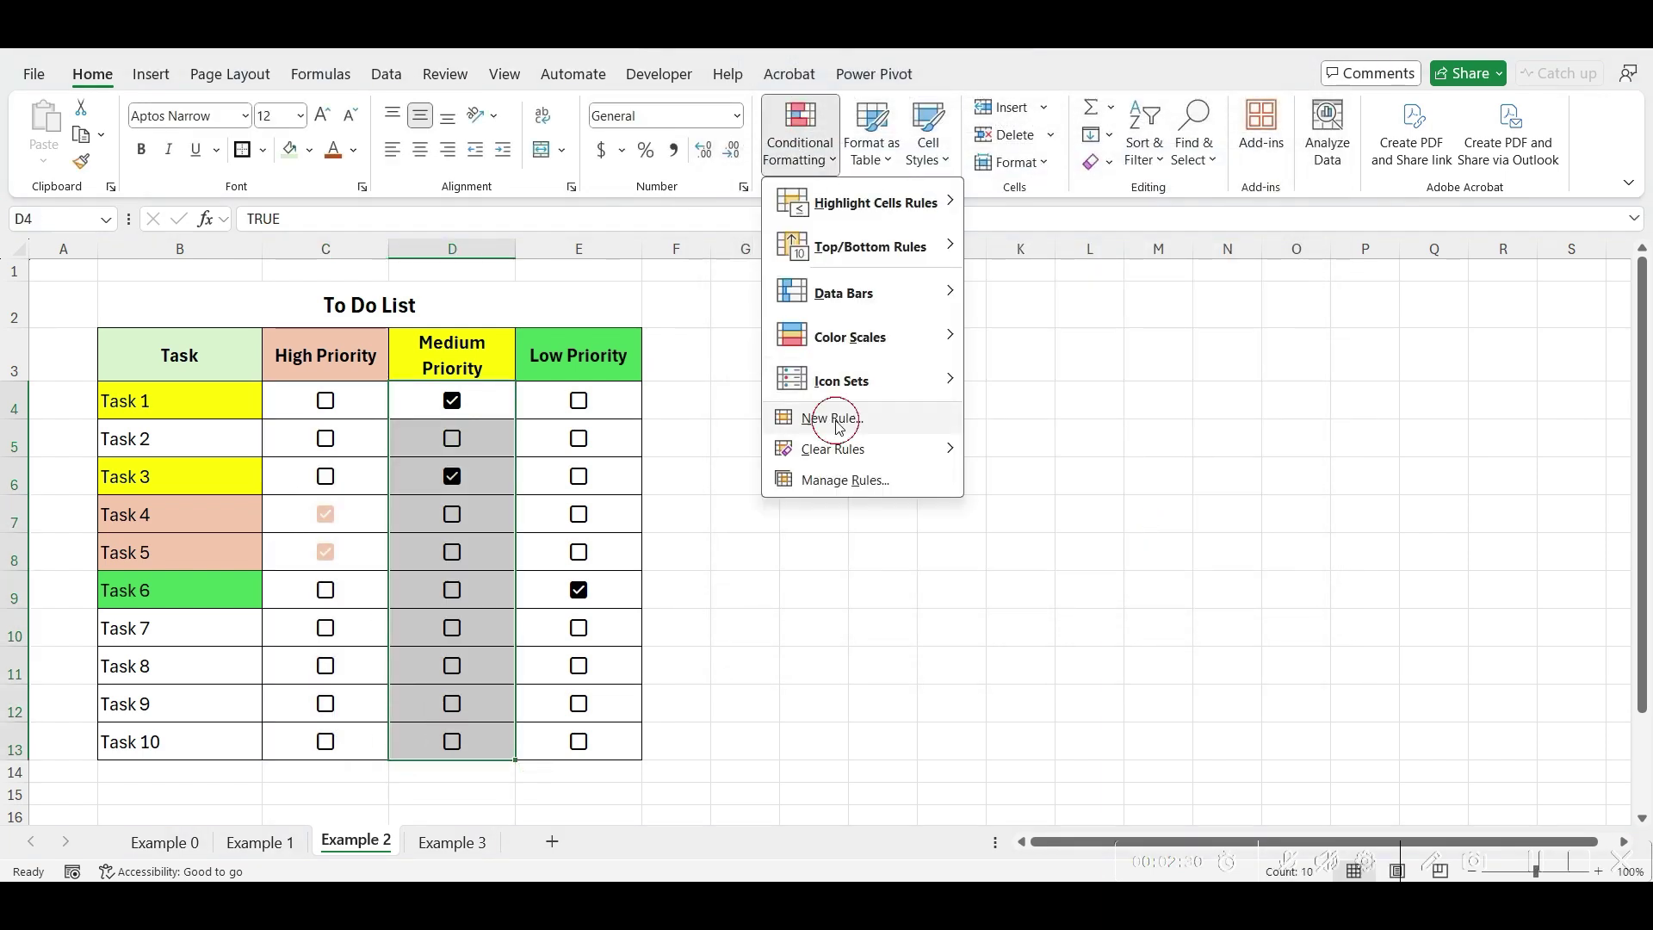
left_click(818, 417)
left_click(848, 294)
left_click(825, 382)
type("=")
left_click(452, 400)
key("F4")
key("F4")
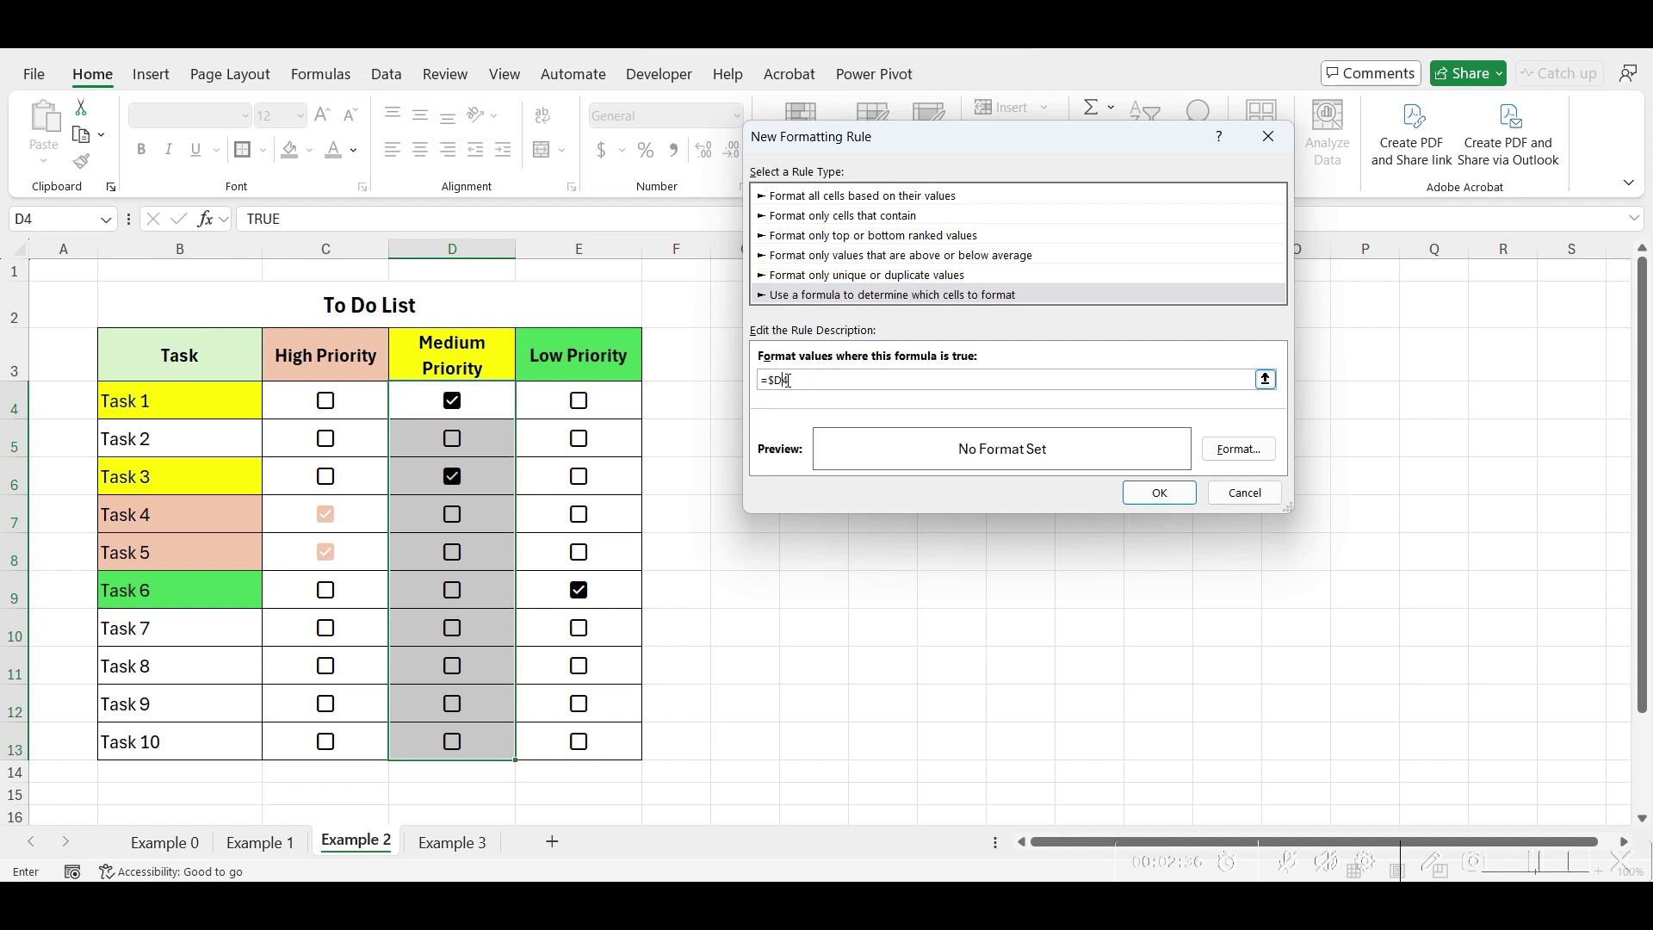
left_click(1238, 449)
left_click(766, 297)
left_click(1127, 250)
left_click(1059, 482)
left_click(1143, 568)
left_click(1150, 491)
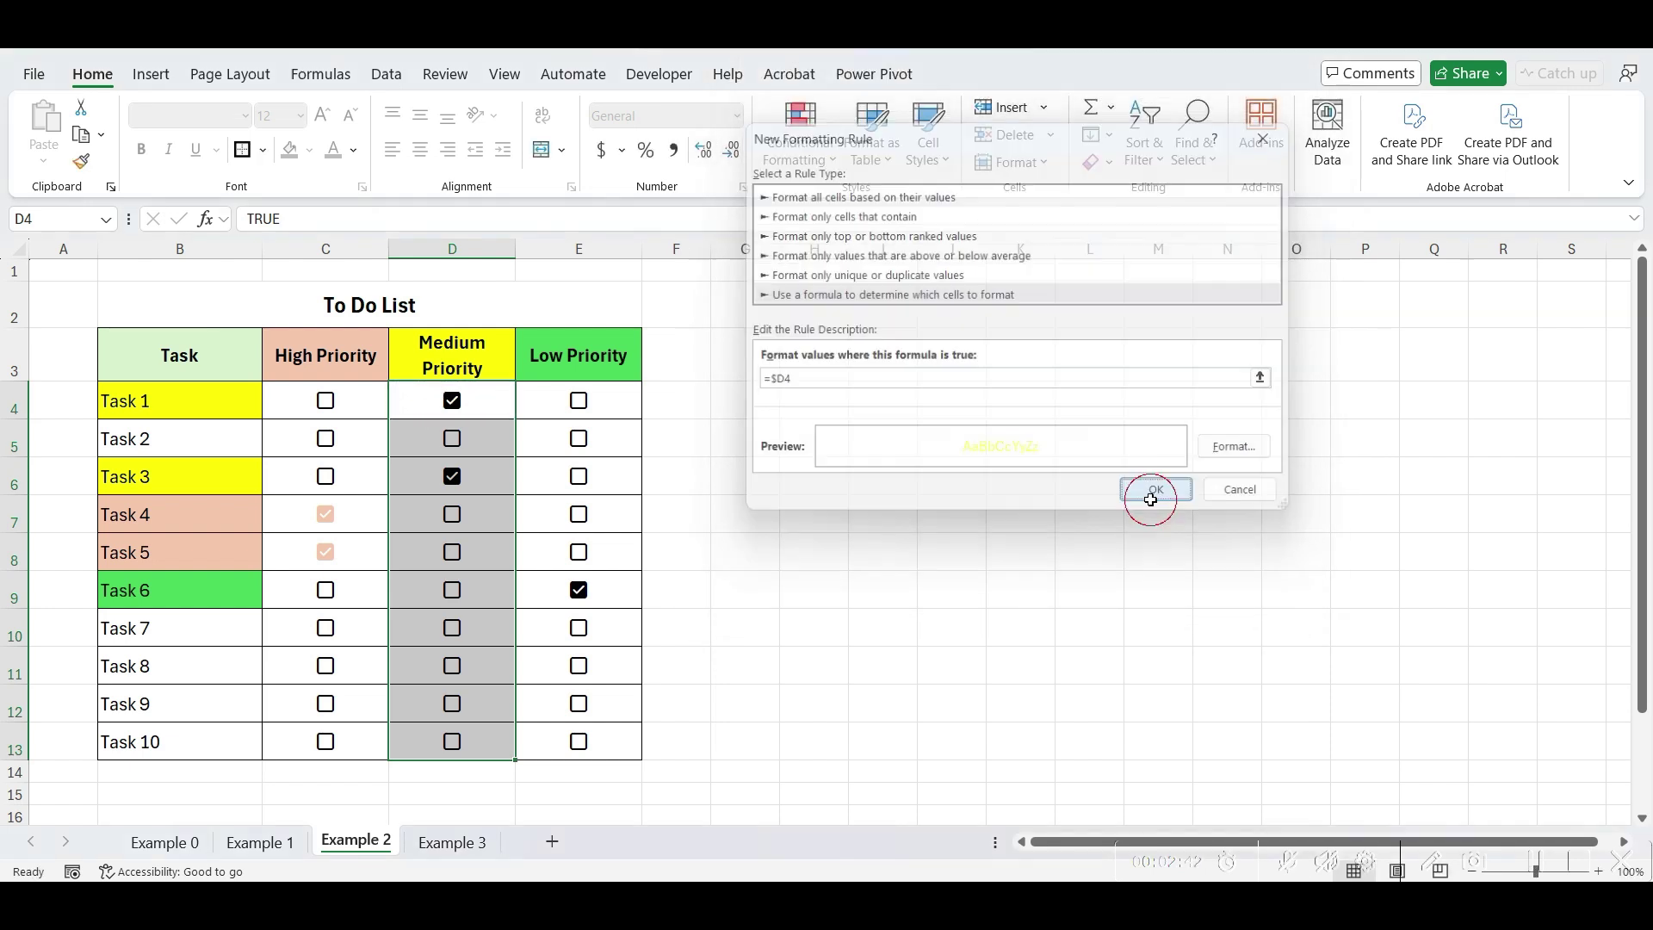
Step: Format ticked Low Priority boxes E4:E13 with strikethrough and green font via =$E4
left_click_drag(579, 401, 578, 742)
left_click(834, 161)
left_click(833, 417)
left_click(892, 274)
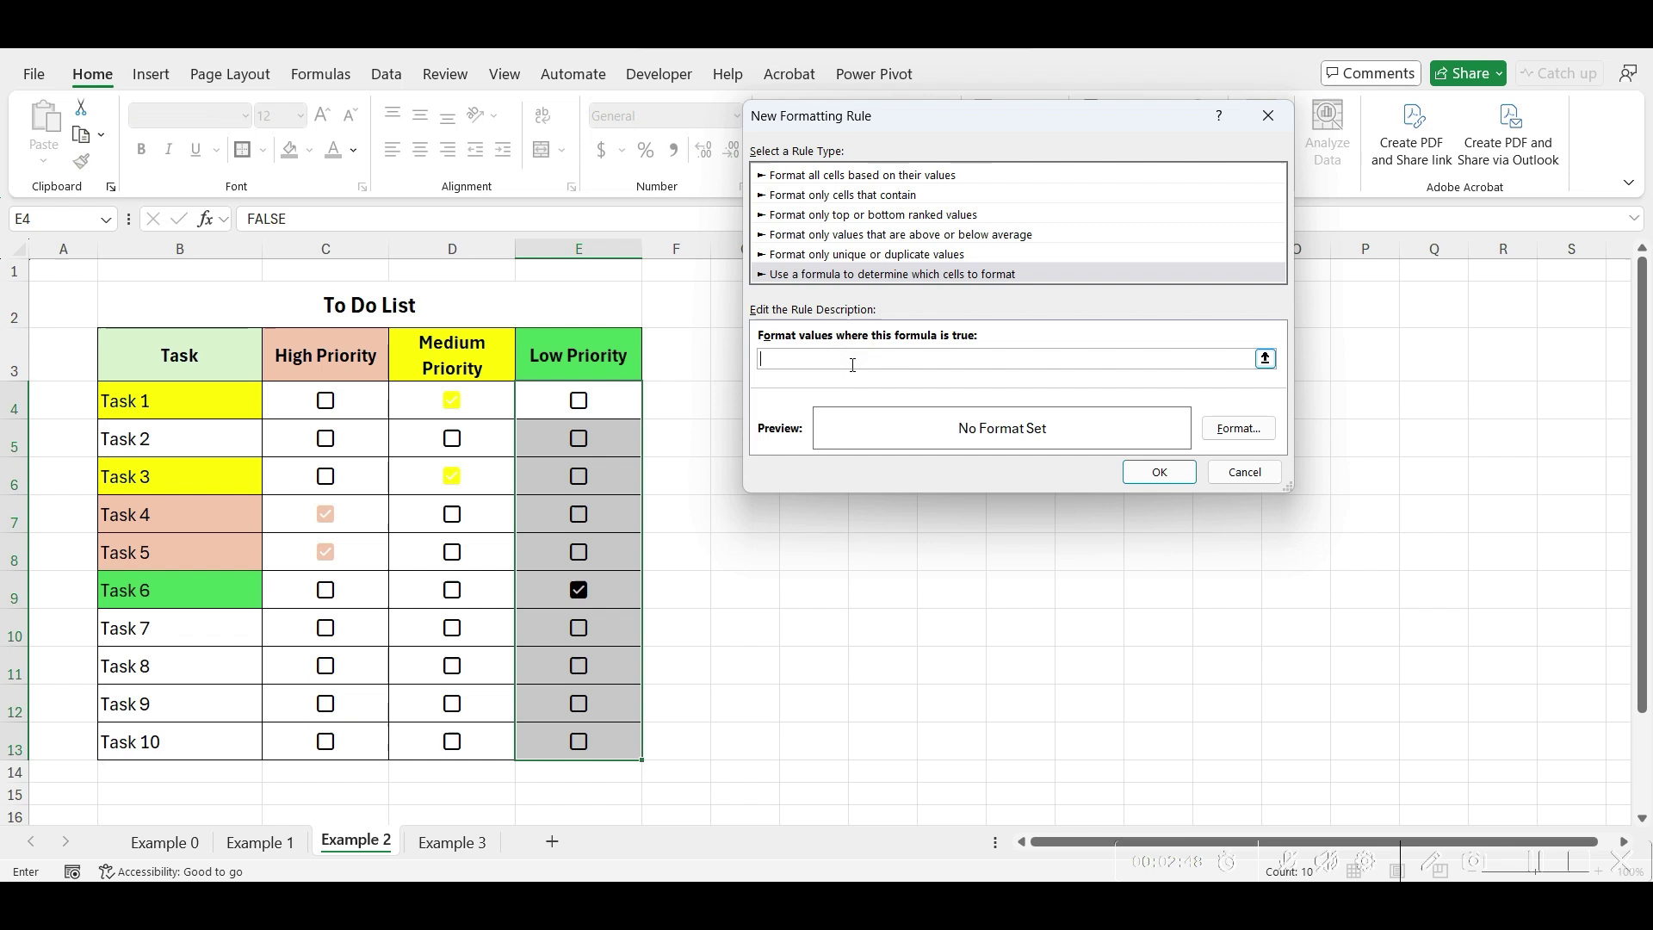
type("=")
left_click(569, 400)
key("F4")
key("F4")
left_click(1239, 427)
left_click(767, 339)
left_click(1126, 247)
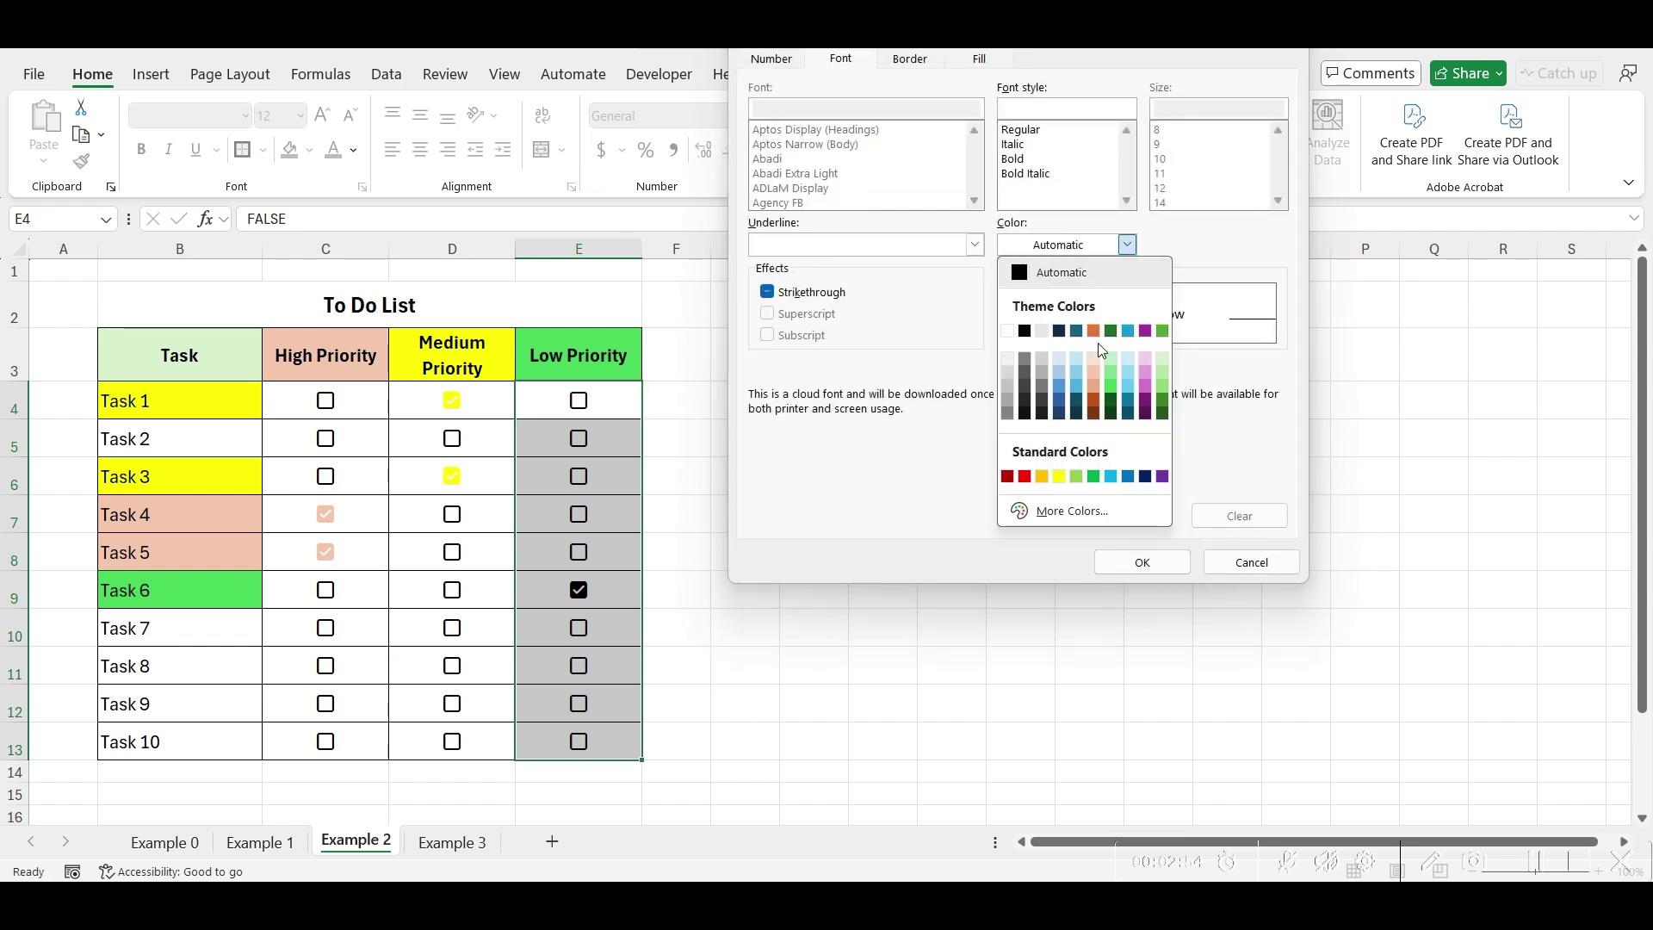
left_click(1079, 482)
left_click(1141, 562)
left_click(1160, 471)
left_click(1169, 475)
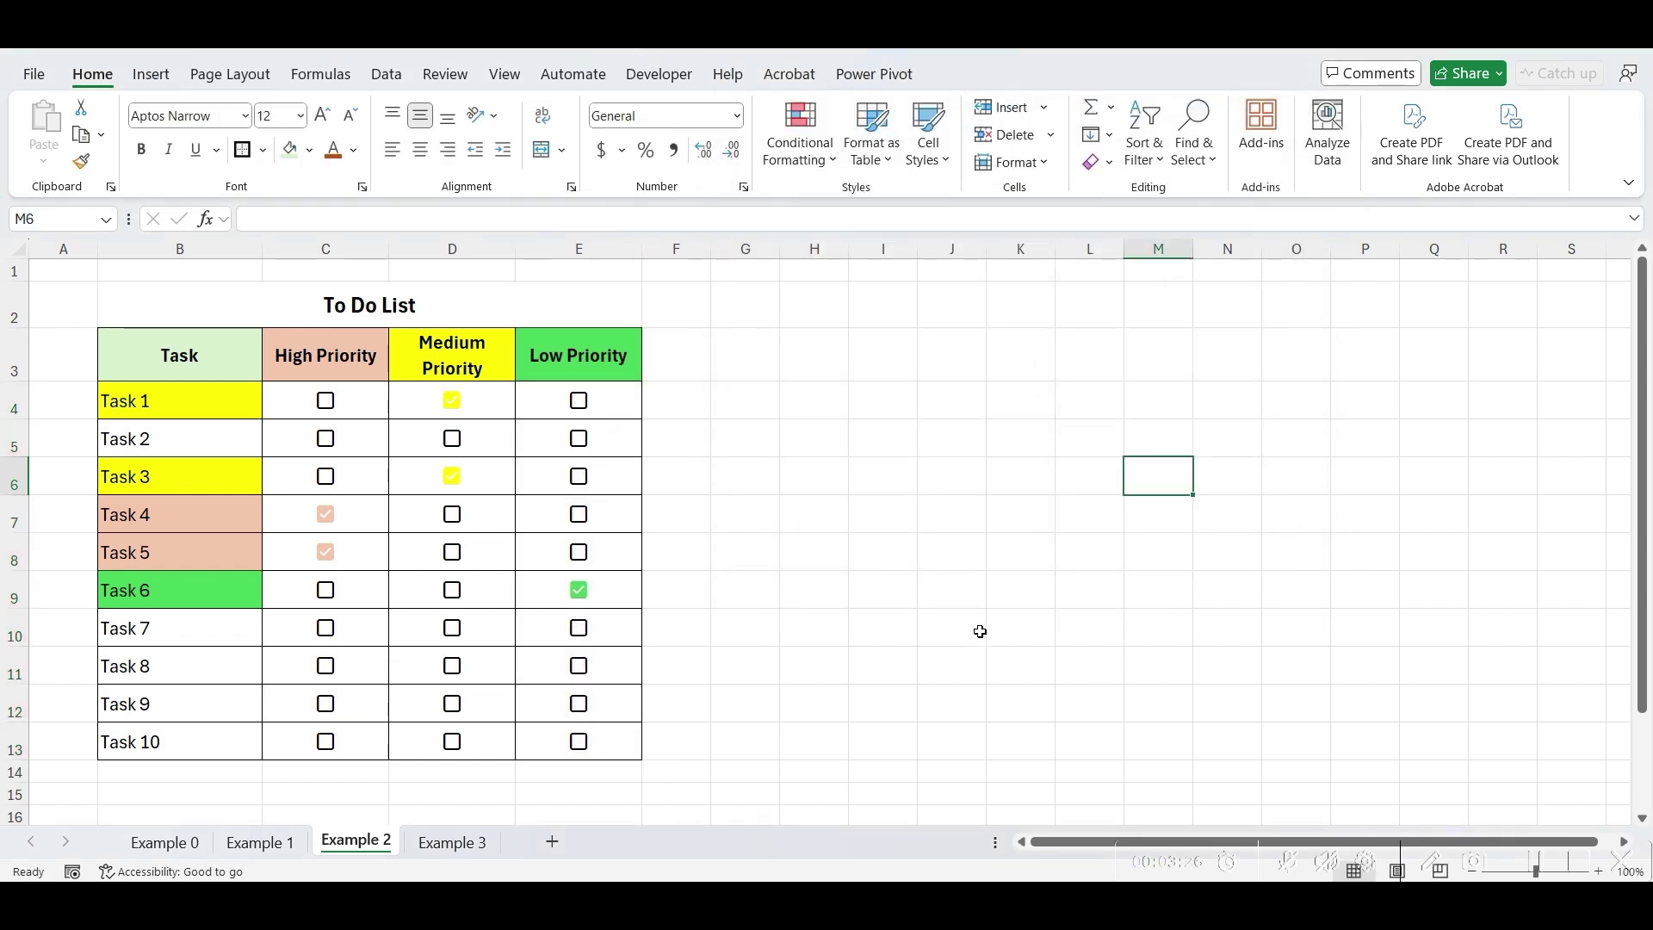
Step: Tick Low for Tasks 2 and 10, Medium for Tasks 7 and 9, High for Task 8
left_click(579, 441)
left_click(457, 629)
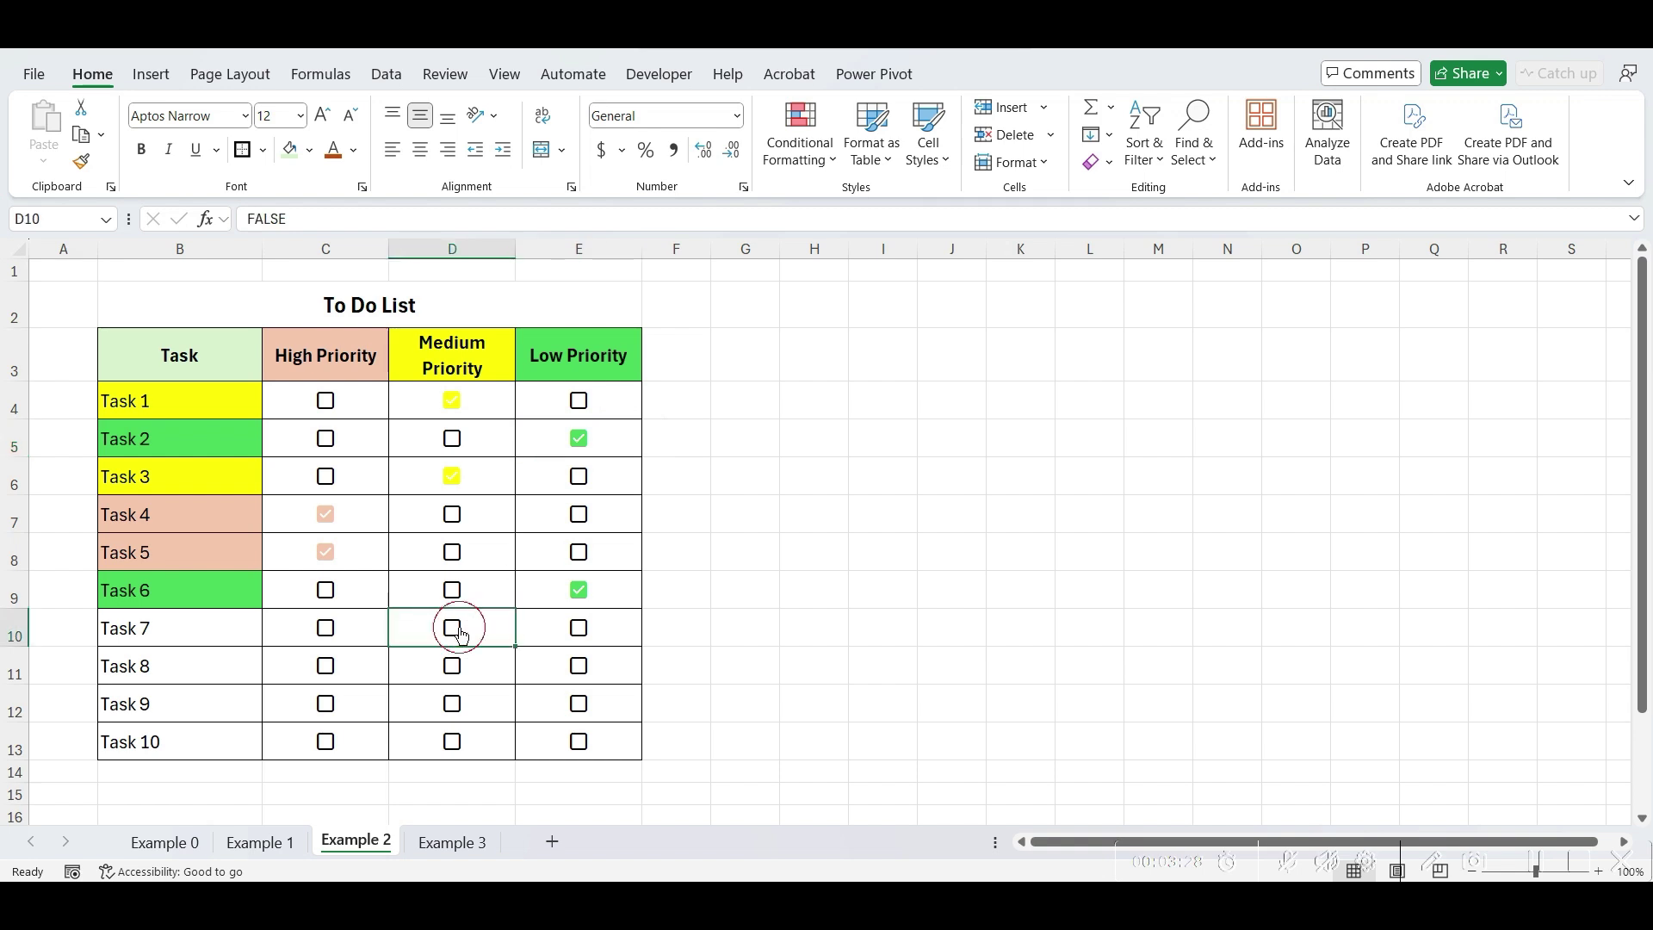
left_click(326, 667)
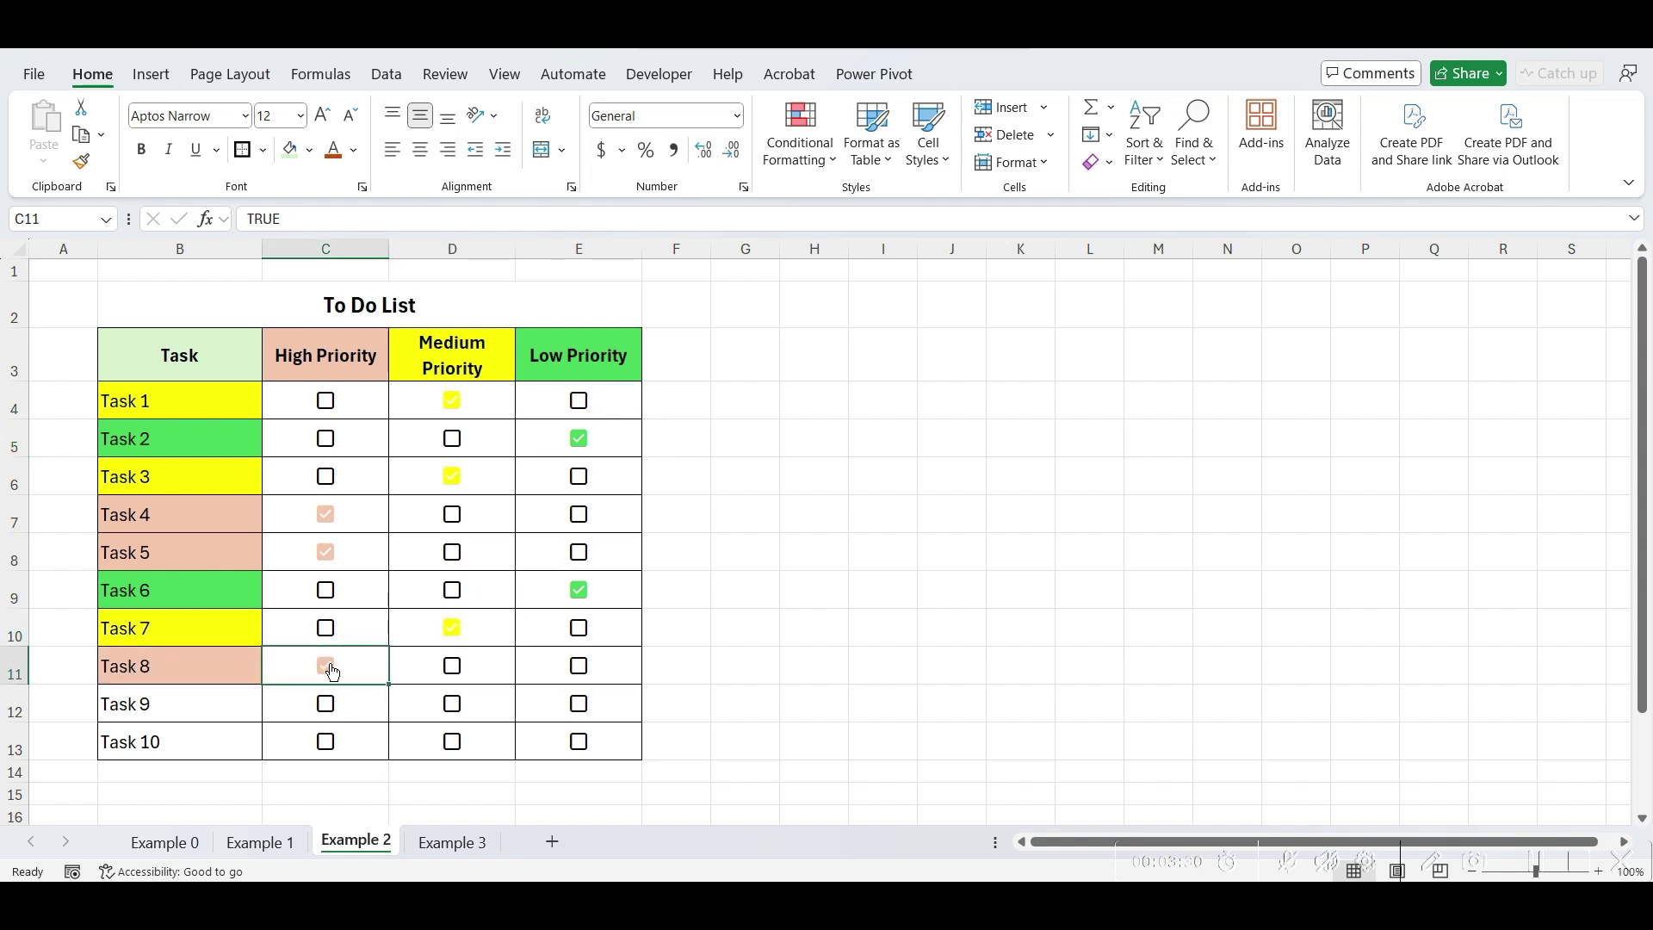
left_click(461, 704)
left_click(580, 746)
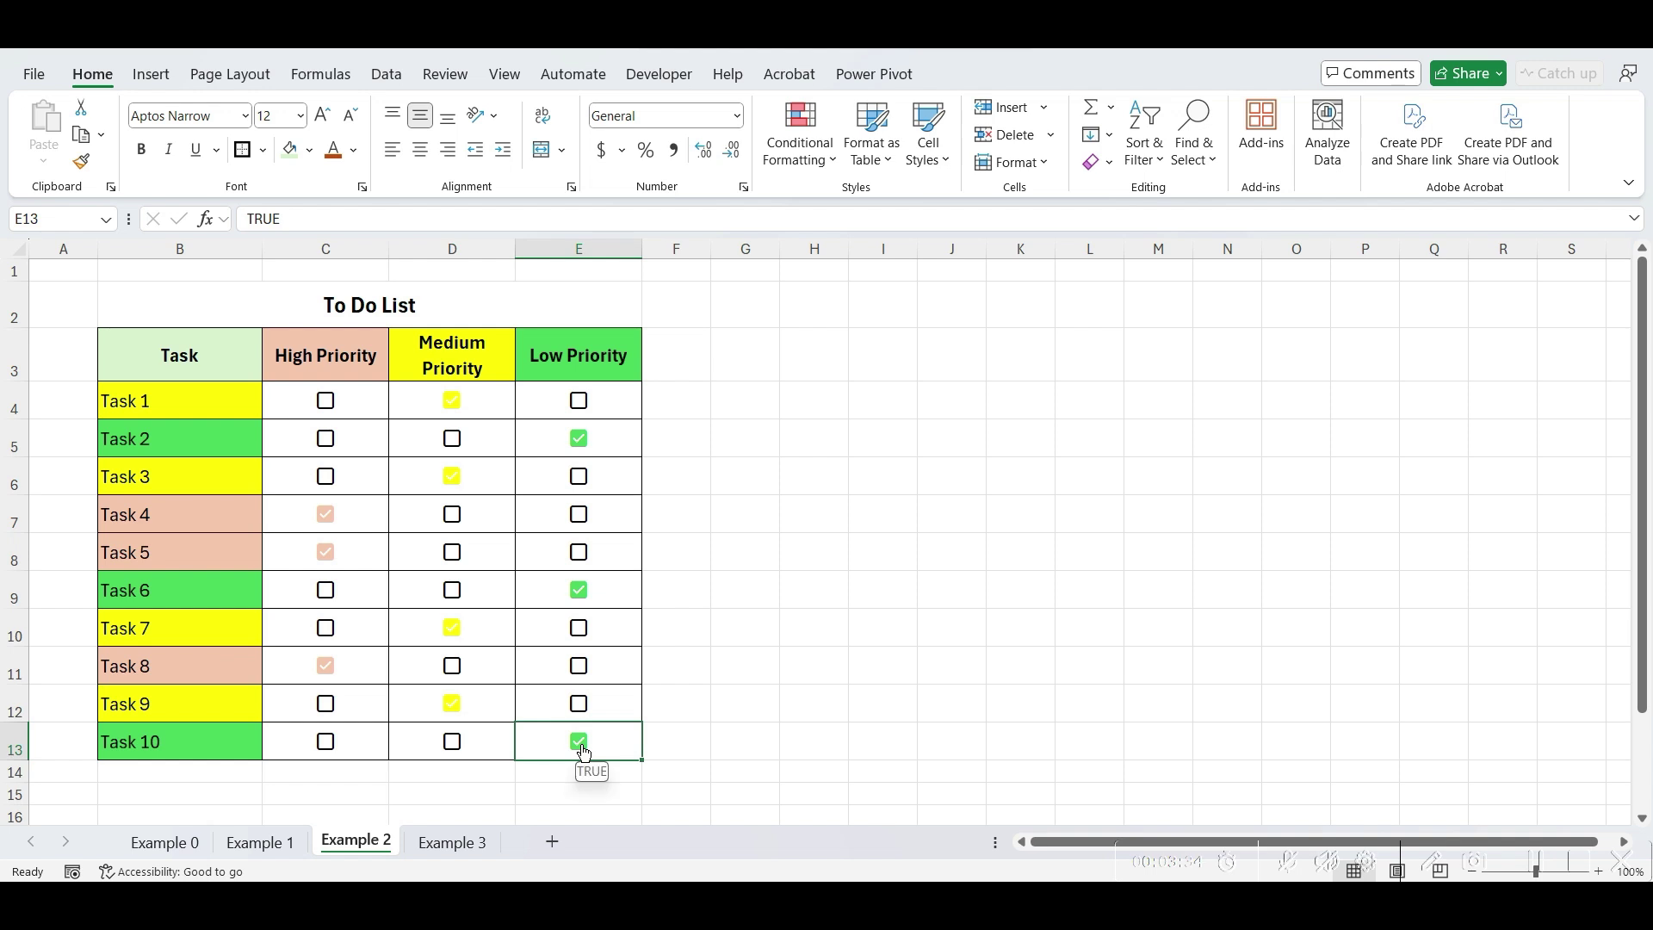
Step: Test Task 1's priority boxes, clear its Low tick, and select checkbox cells C4:E13
left_click(589, 406)
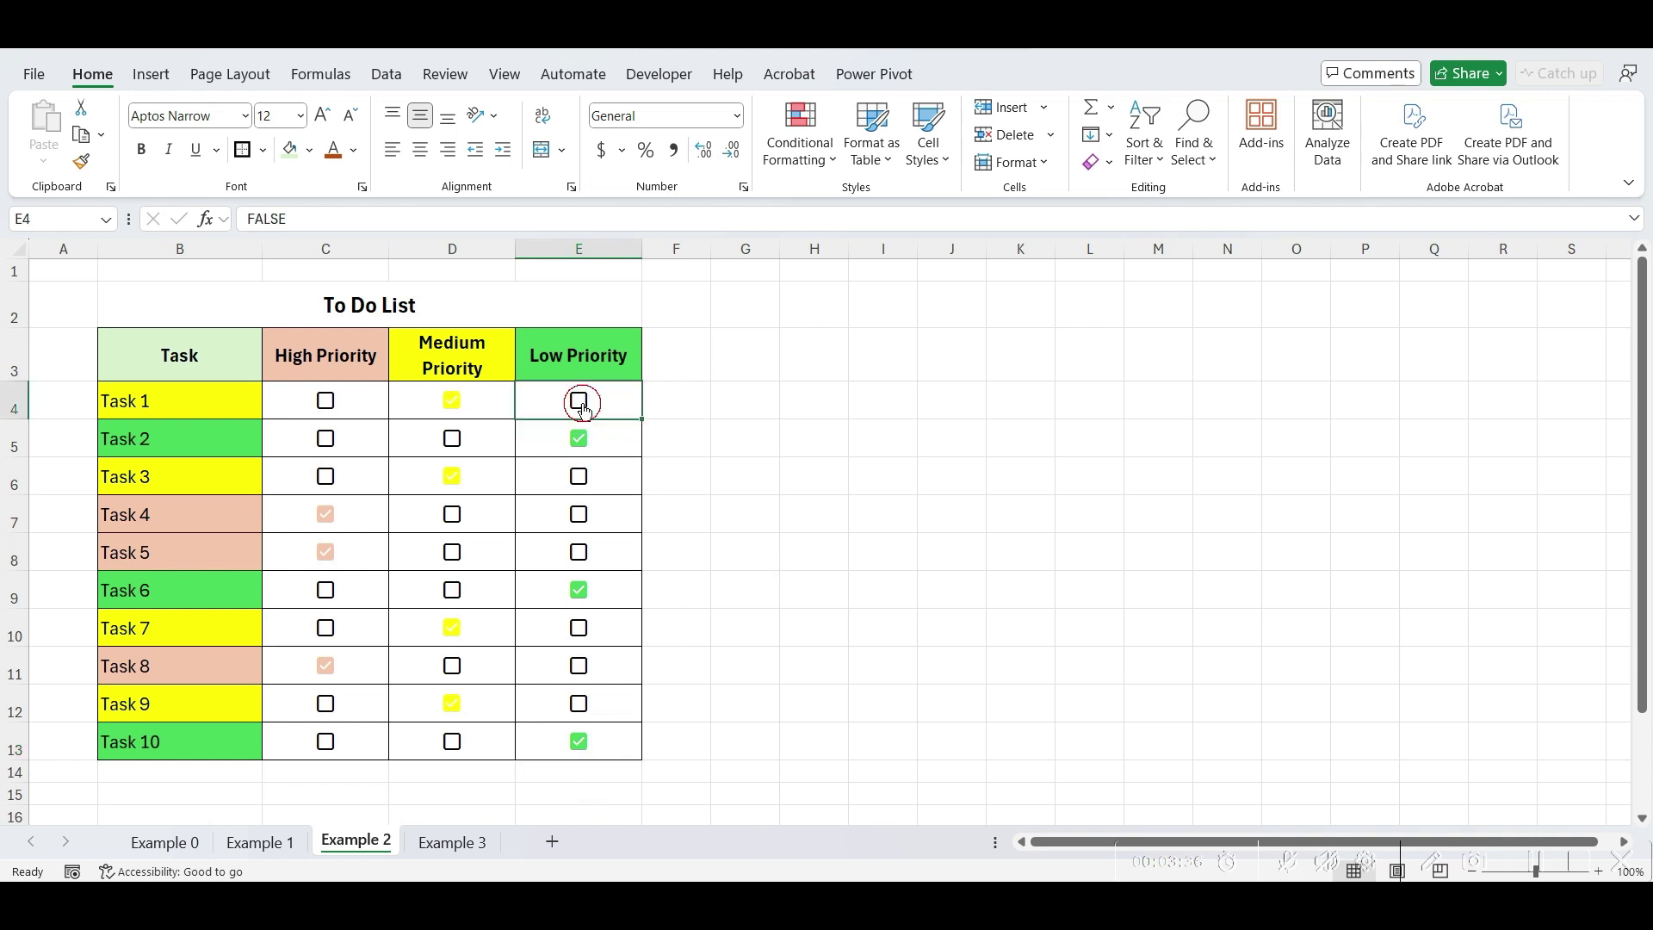
left_click(324, 403)
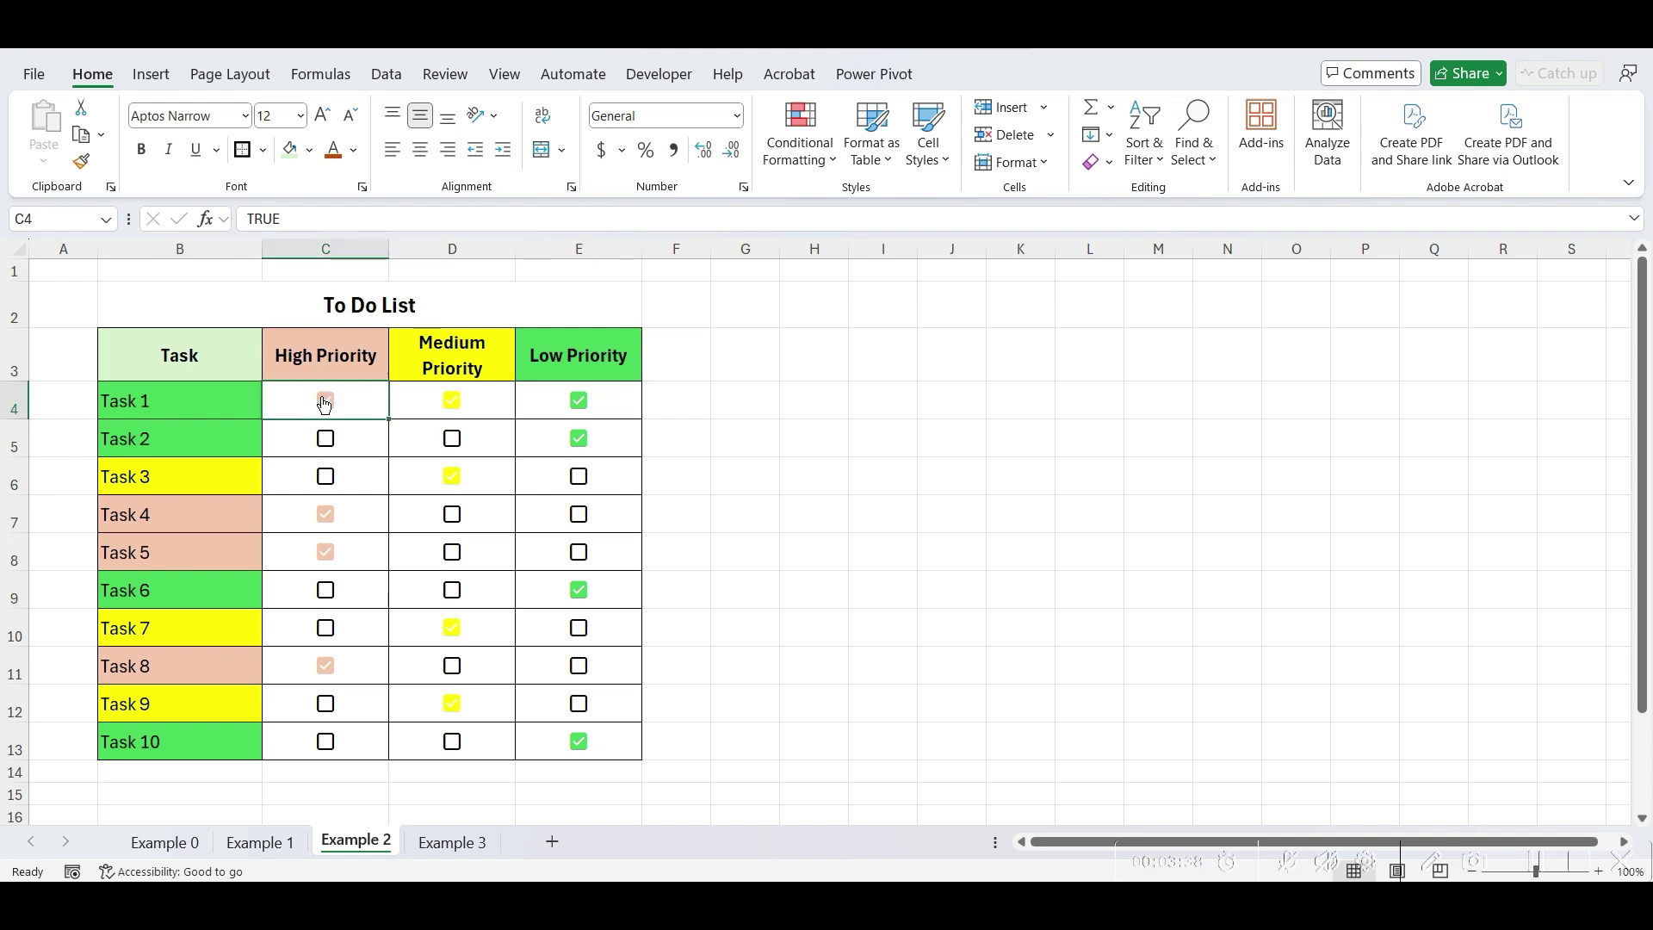
left_click(575, 405)
left_click(695, 466)
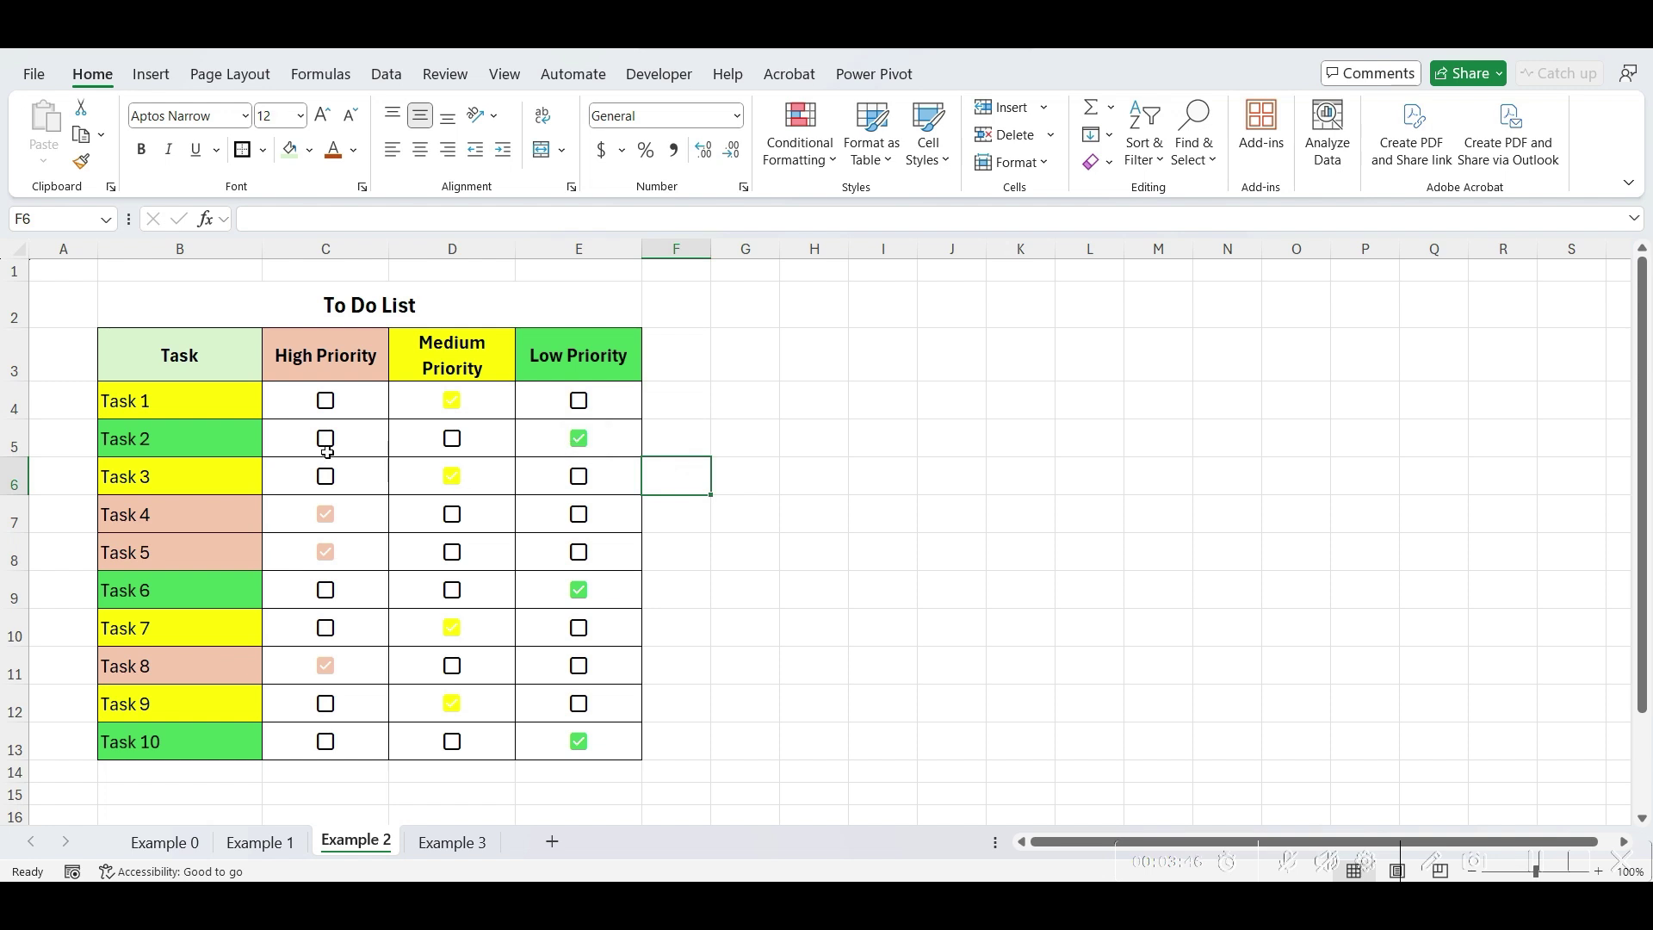
left_click_drag(291, 405, 578, 740)
Step: Add custom data validation =(--COUNTIF($C4:$E4,TRUE)<…) to C4:E13 allowing one priority per task
left_click(385, 74)
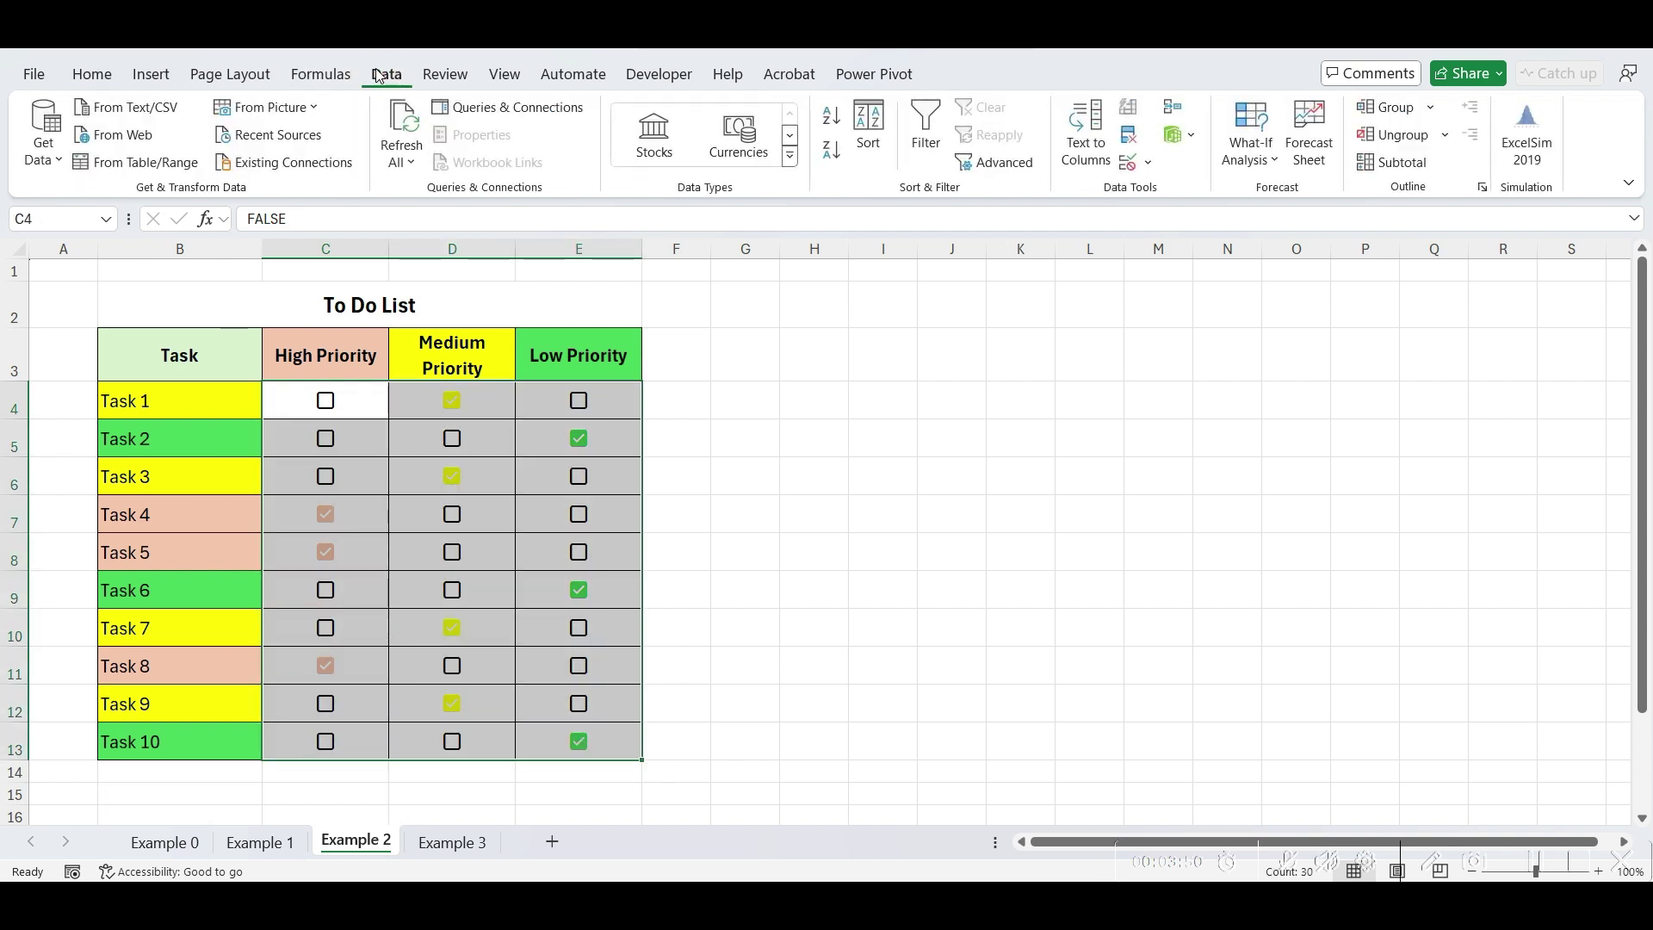
left_click(1127, 161)
left_click(865, 209)
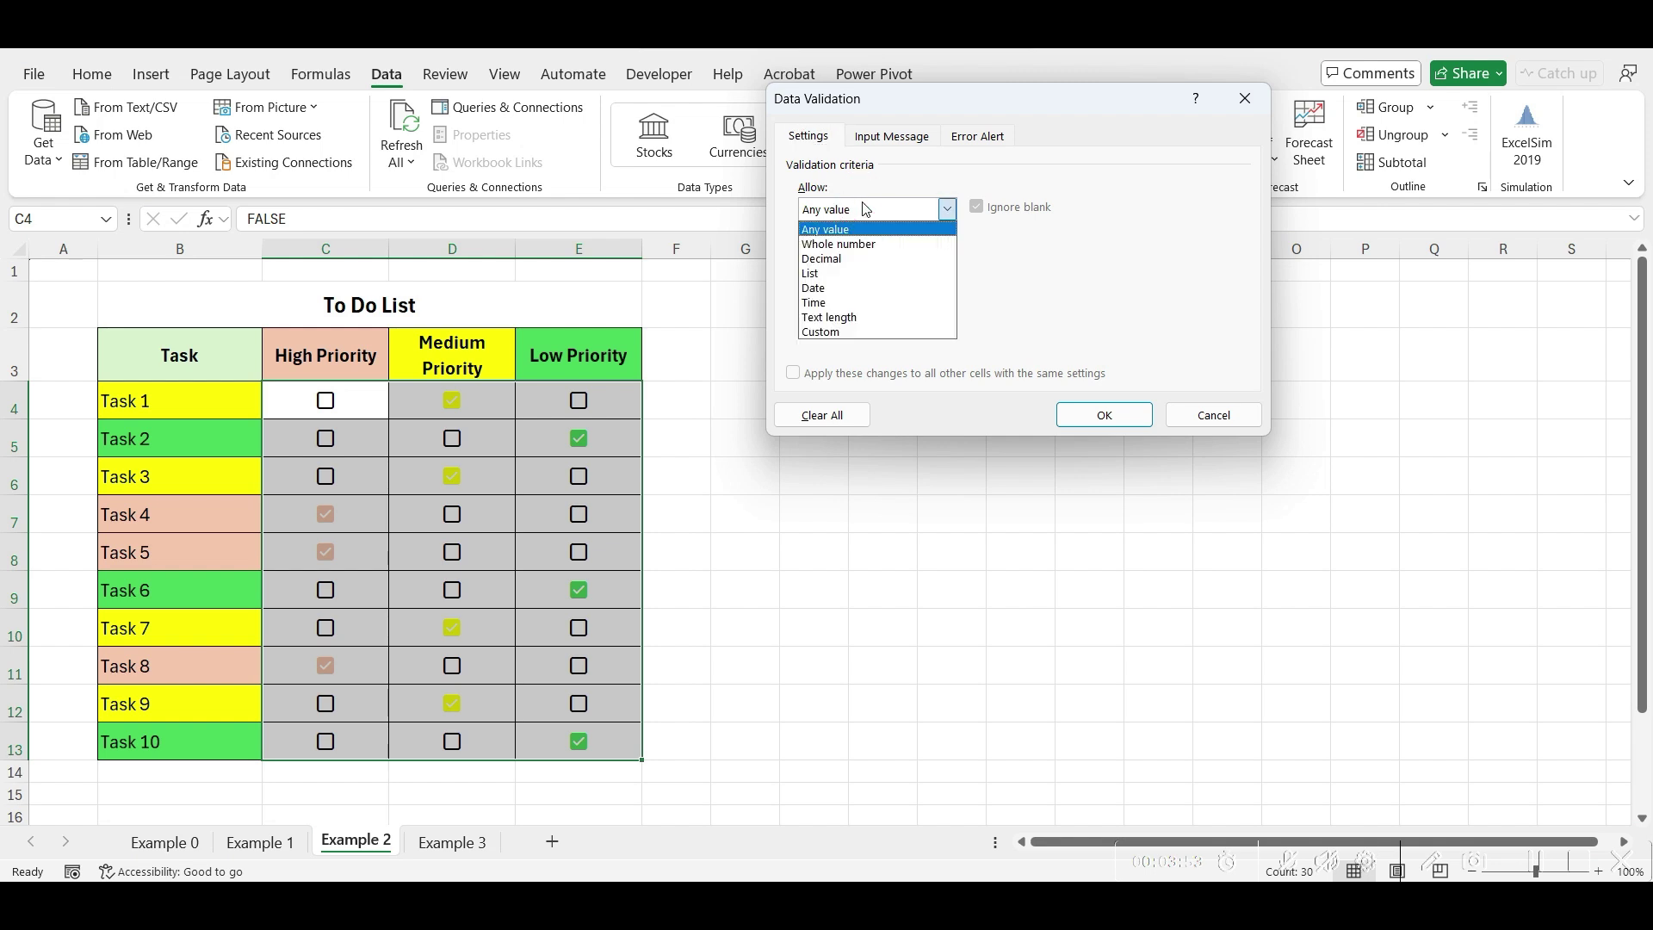
left_click(820, 332)
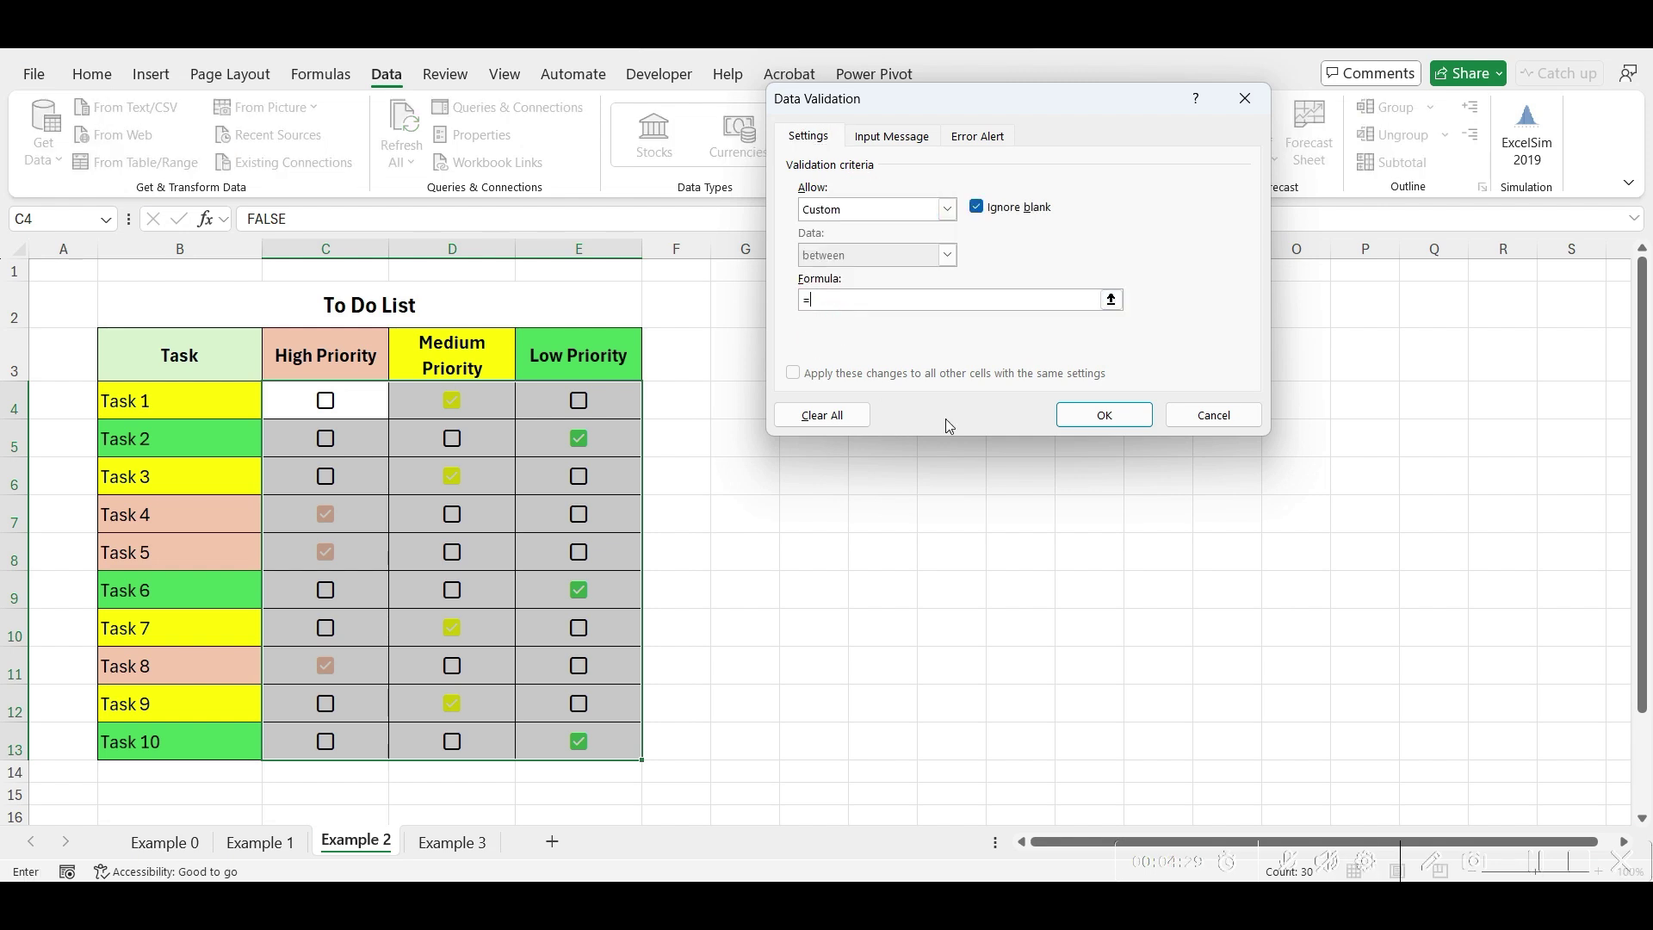
type("=(--COUNTIF(")
left_click_drag(284, 398, 579, 400)
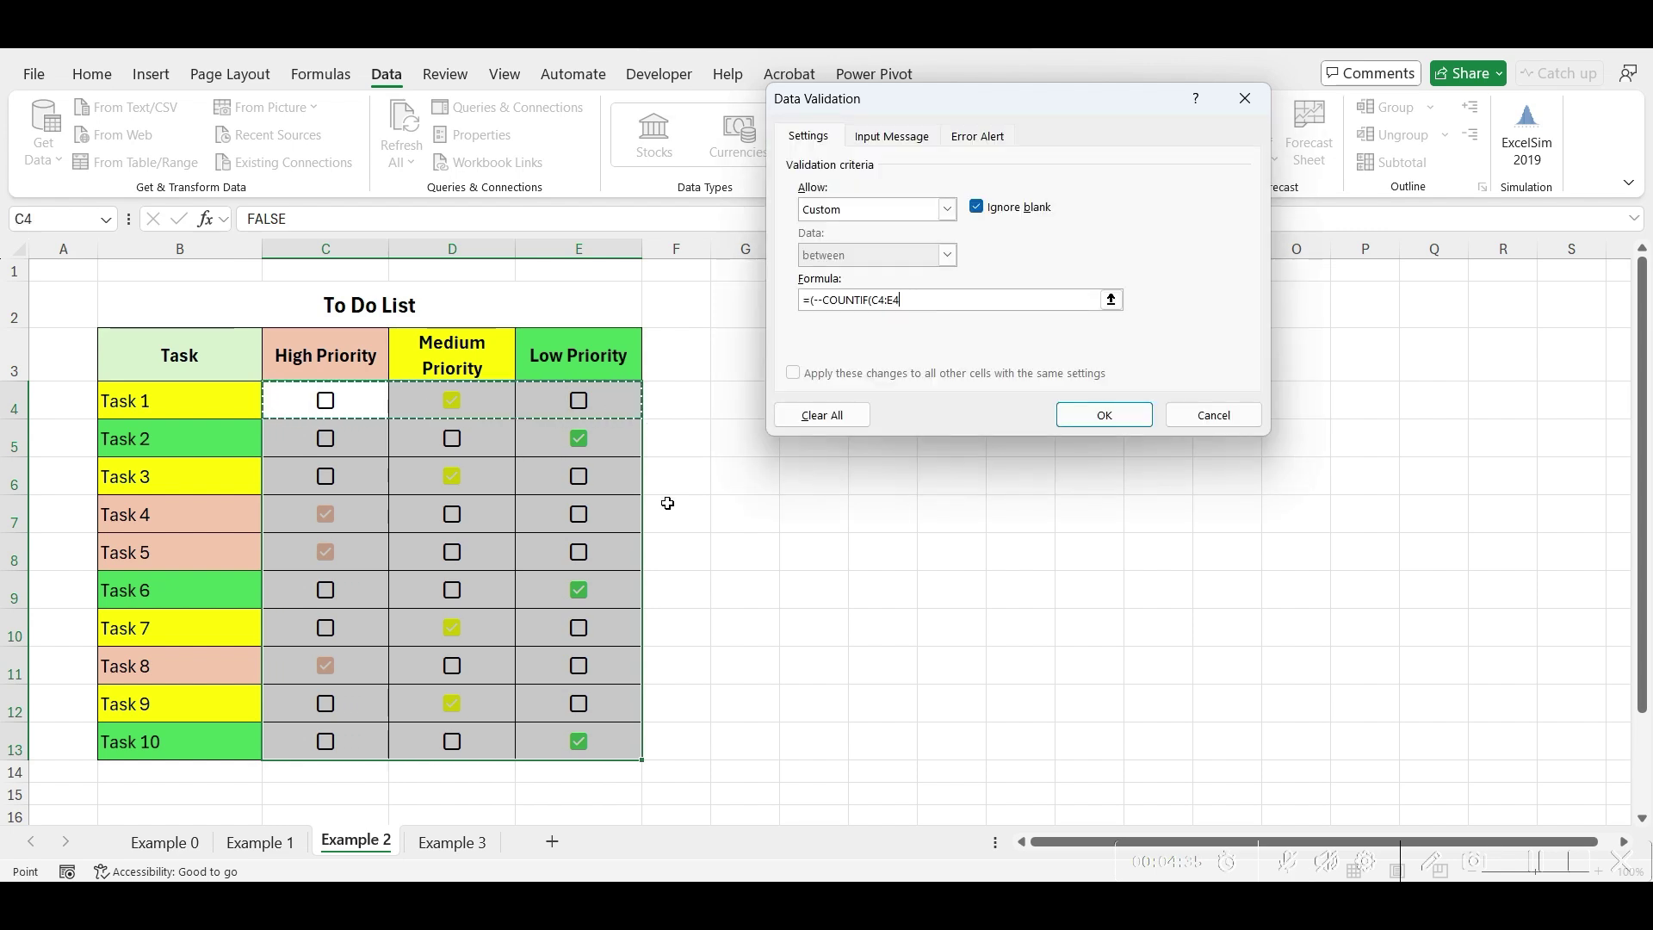
key("F4")
key("F4")
key("F4")
type(",")
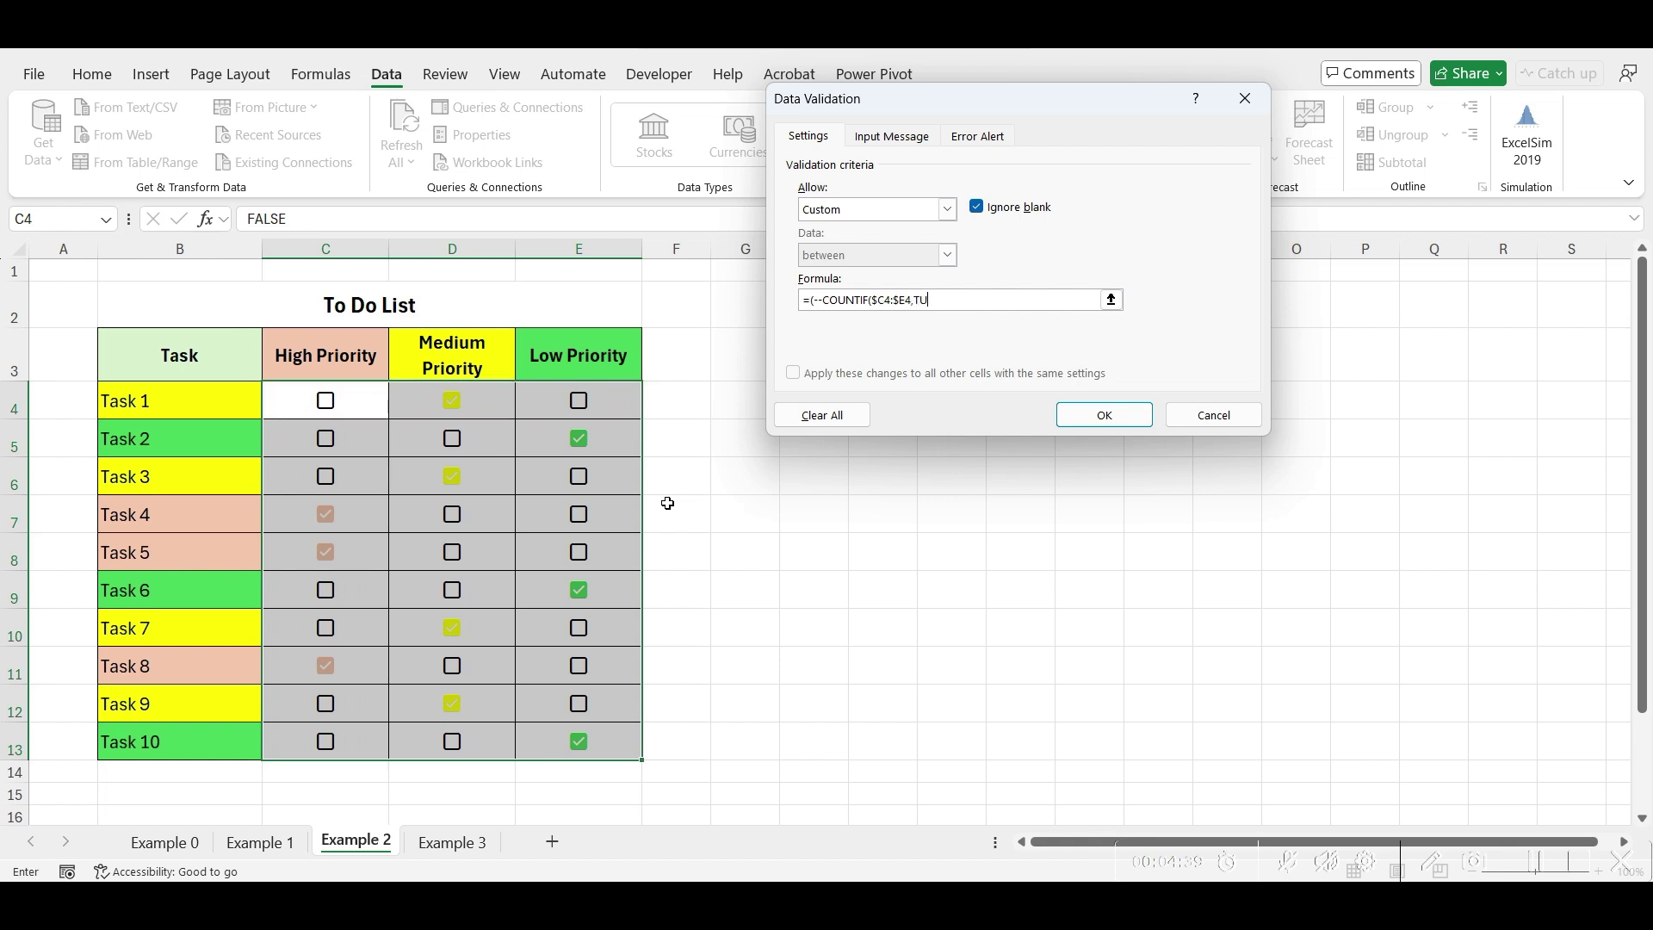
type("TRUE)<=1")
key("Return")
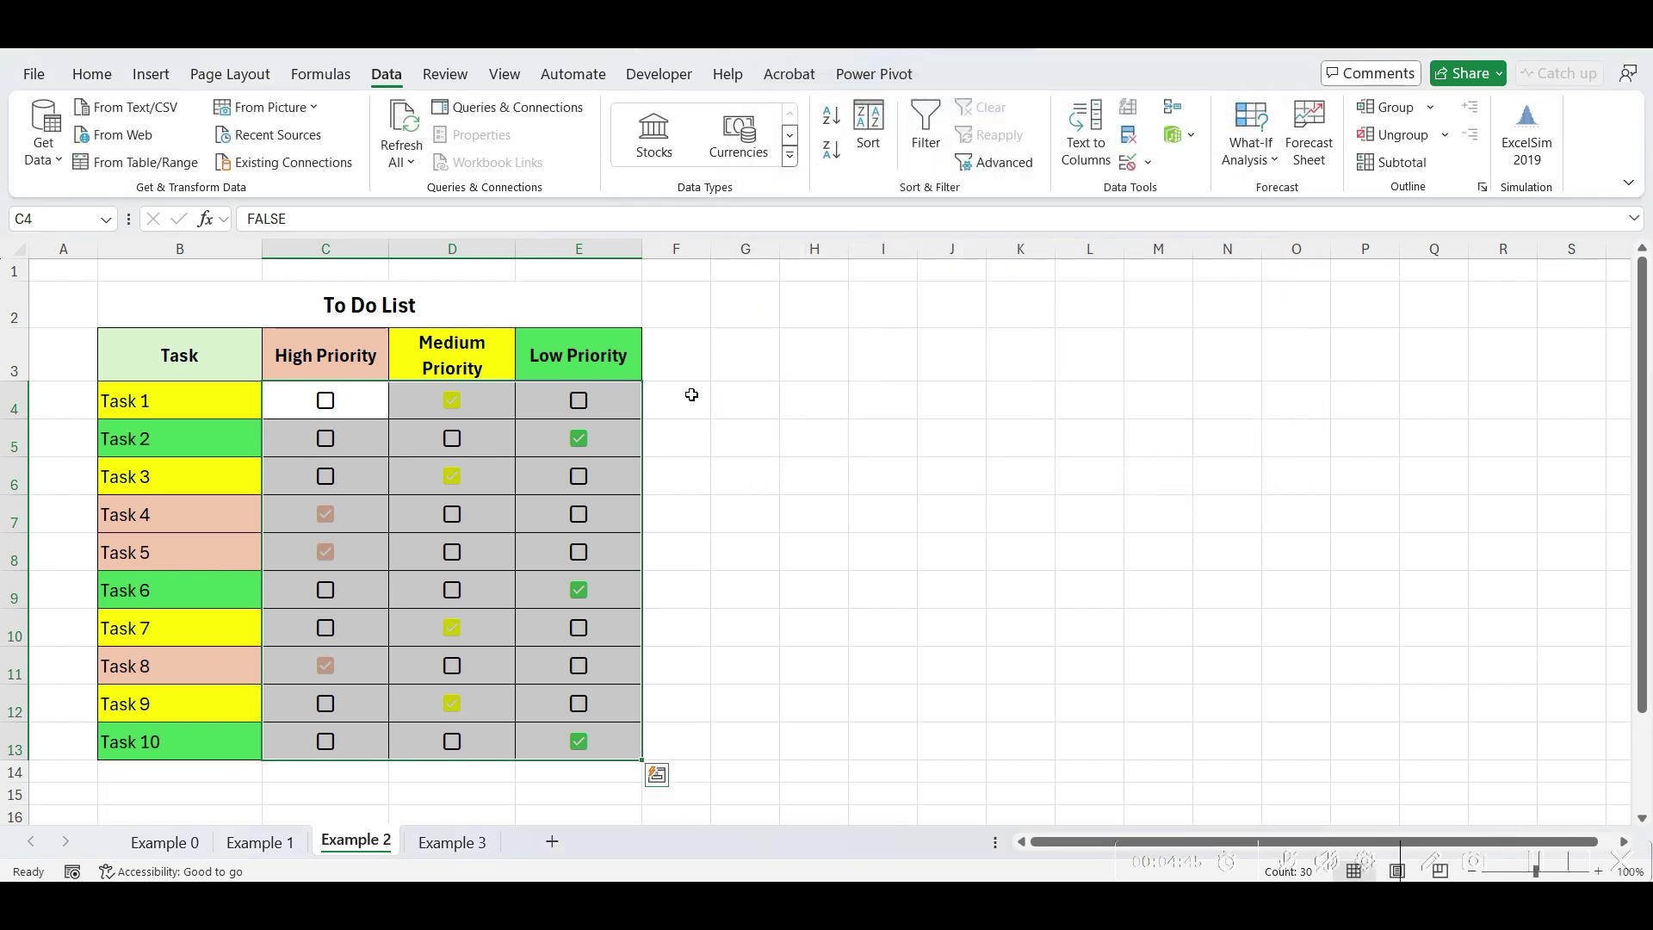
Step: Test the one-tick limit on Task 1 and leave it marked Low Priority
left_click(691, 394)
left_click(592, 405)
left_click(452, 402)
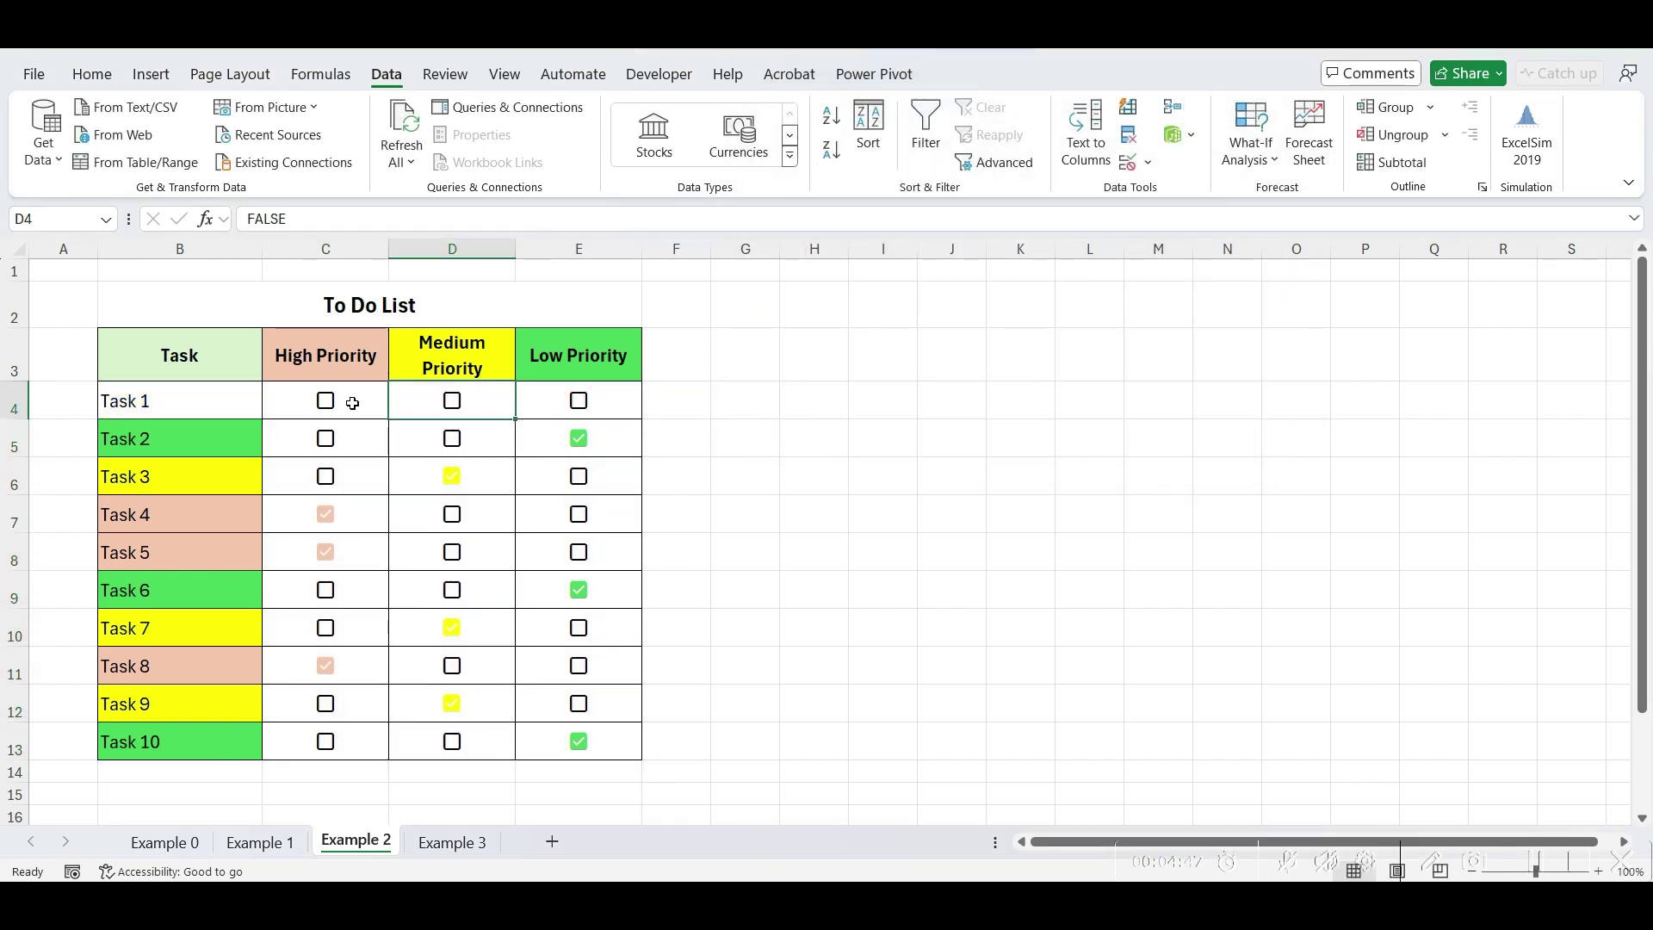
left_click(326, 400)
left_click(445, 406)
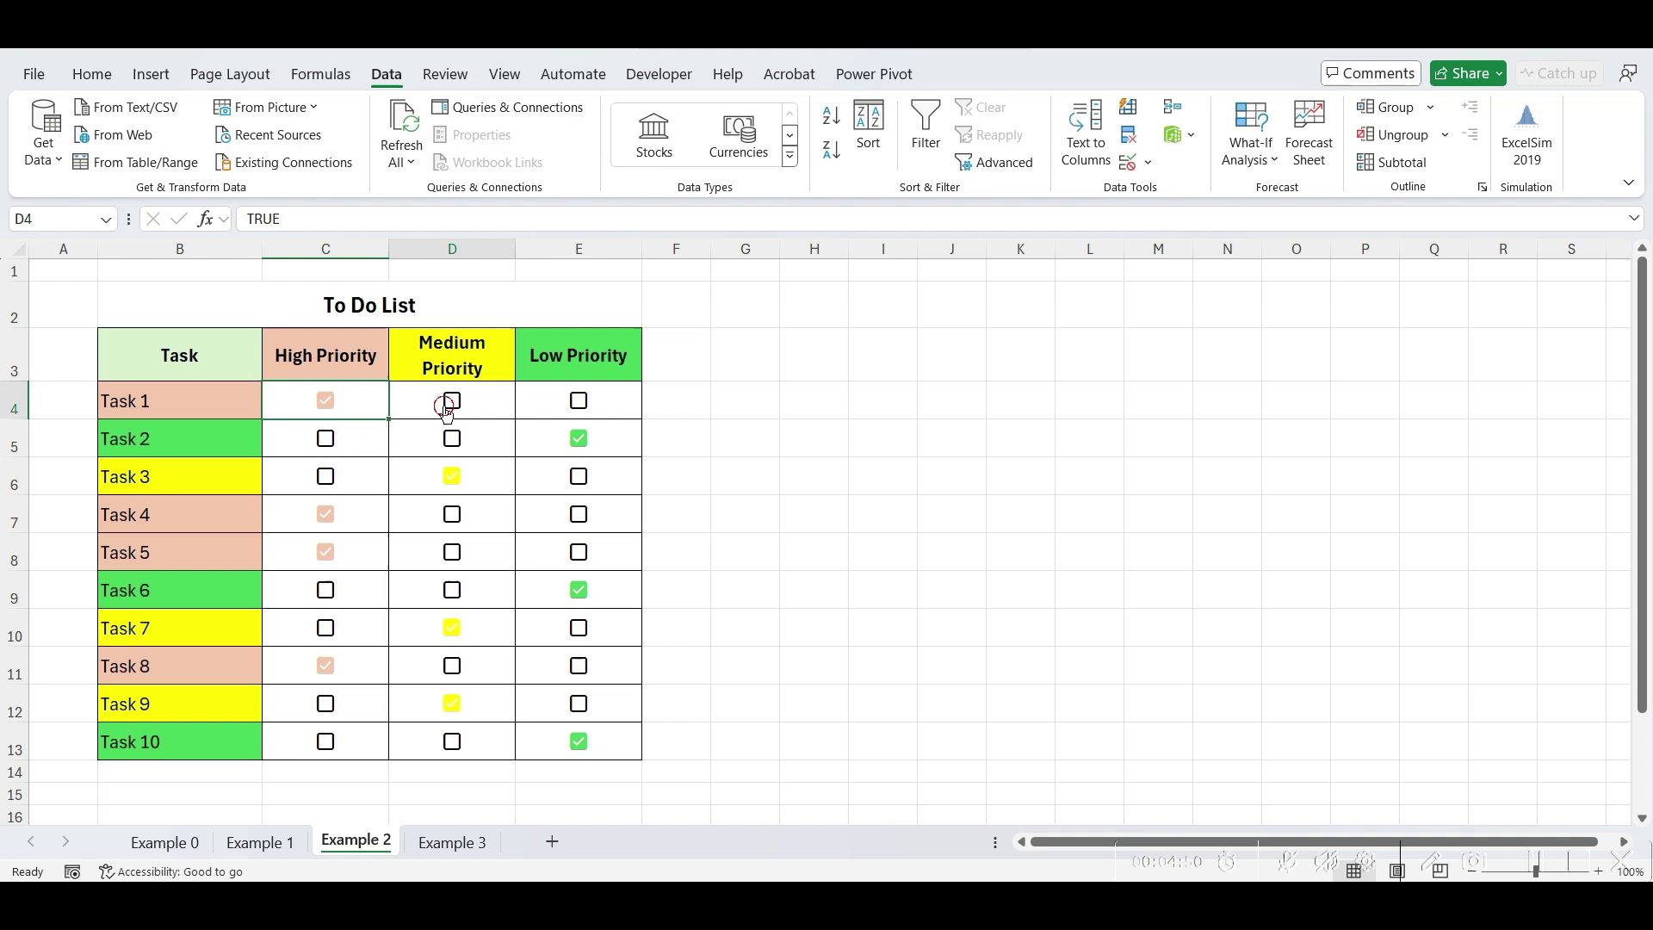
left_click(582, 404)
left_click(324, 405)
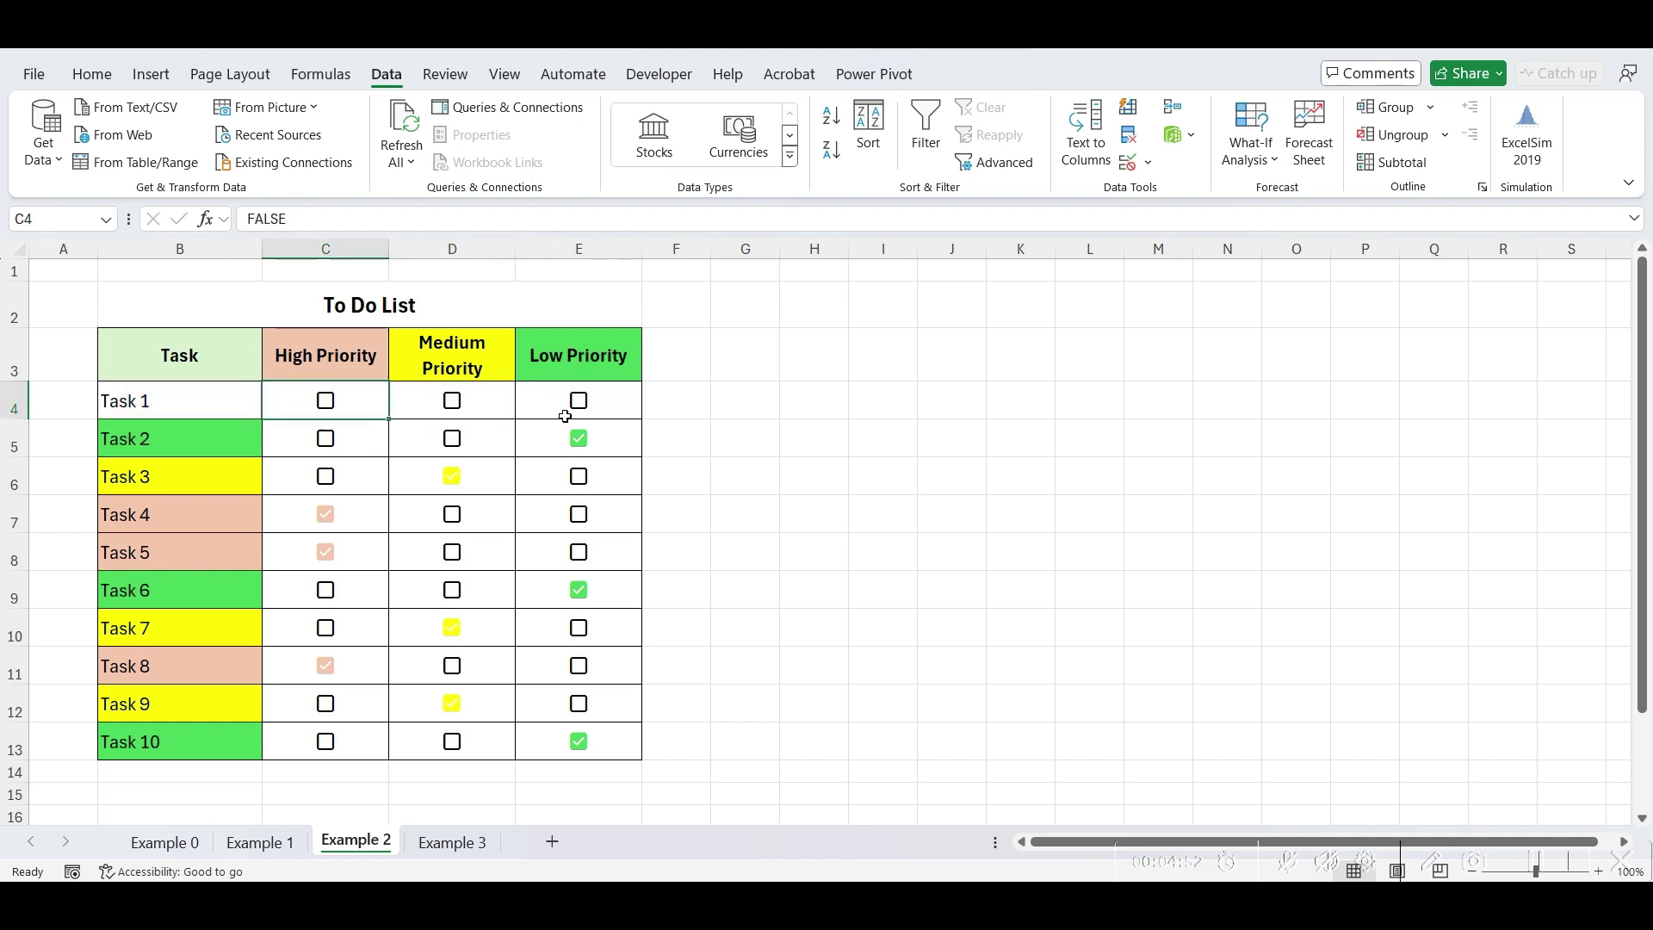
left_click(582, 402)
Step: Change Task 3's priority from Medium to High
left_click(581, 487)
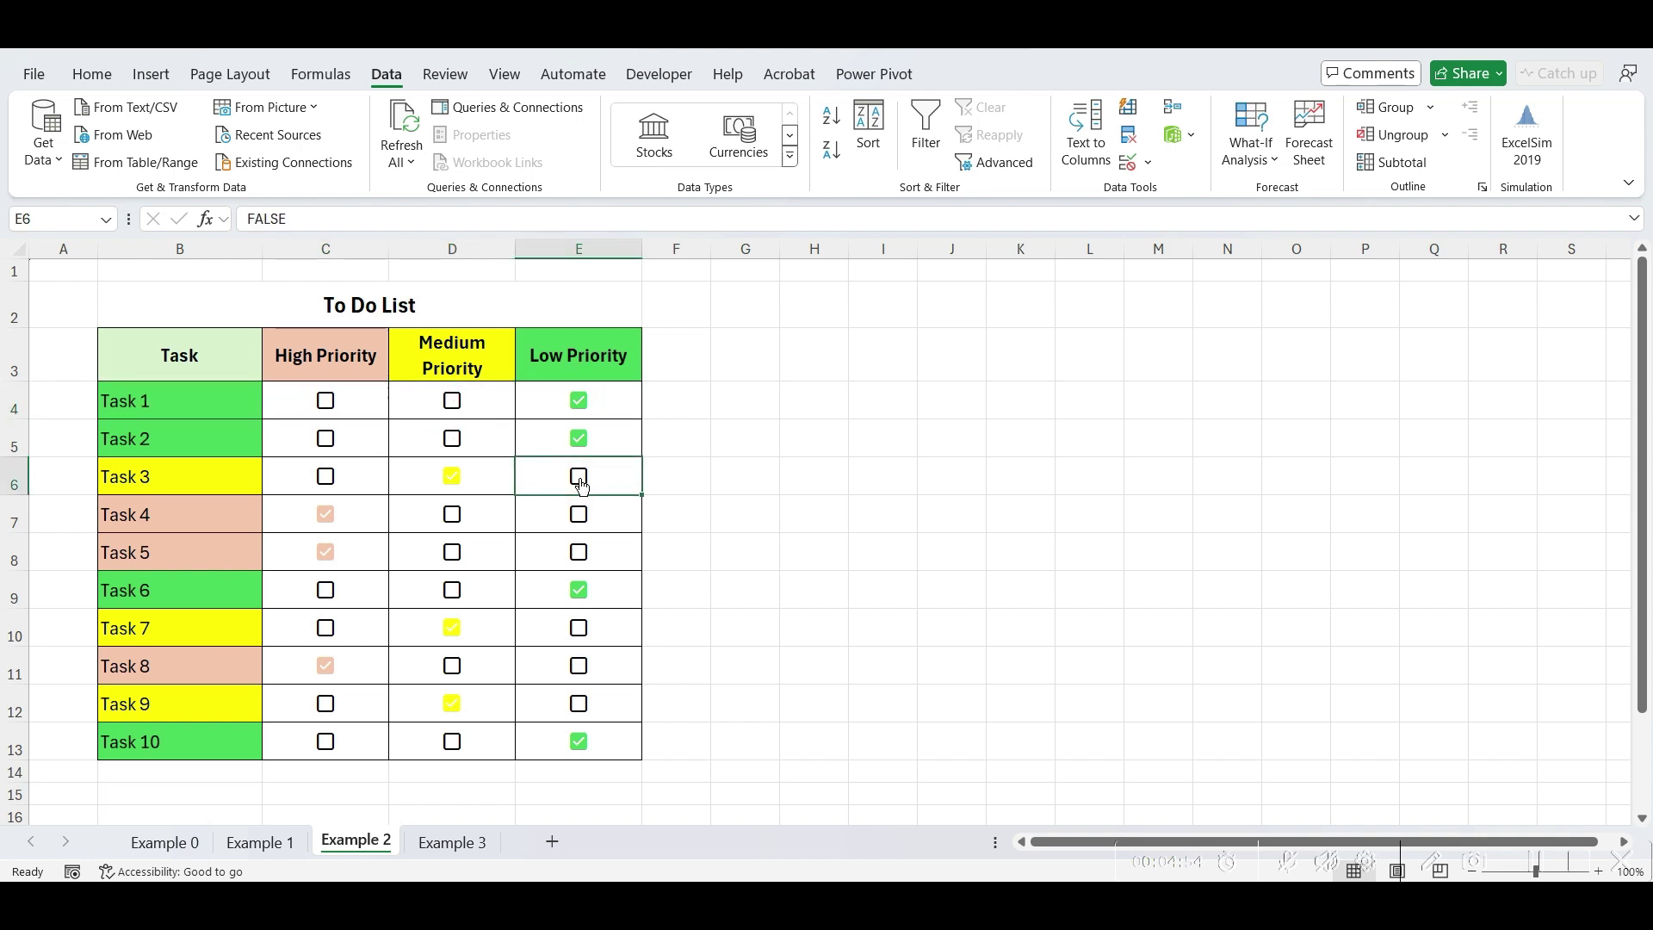
left_click(324, 485)
left_click(451, 478)
left_click(327, 487)
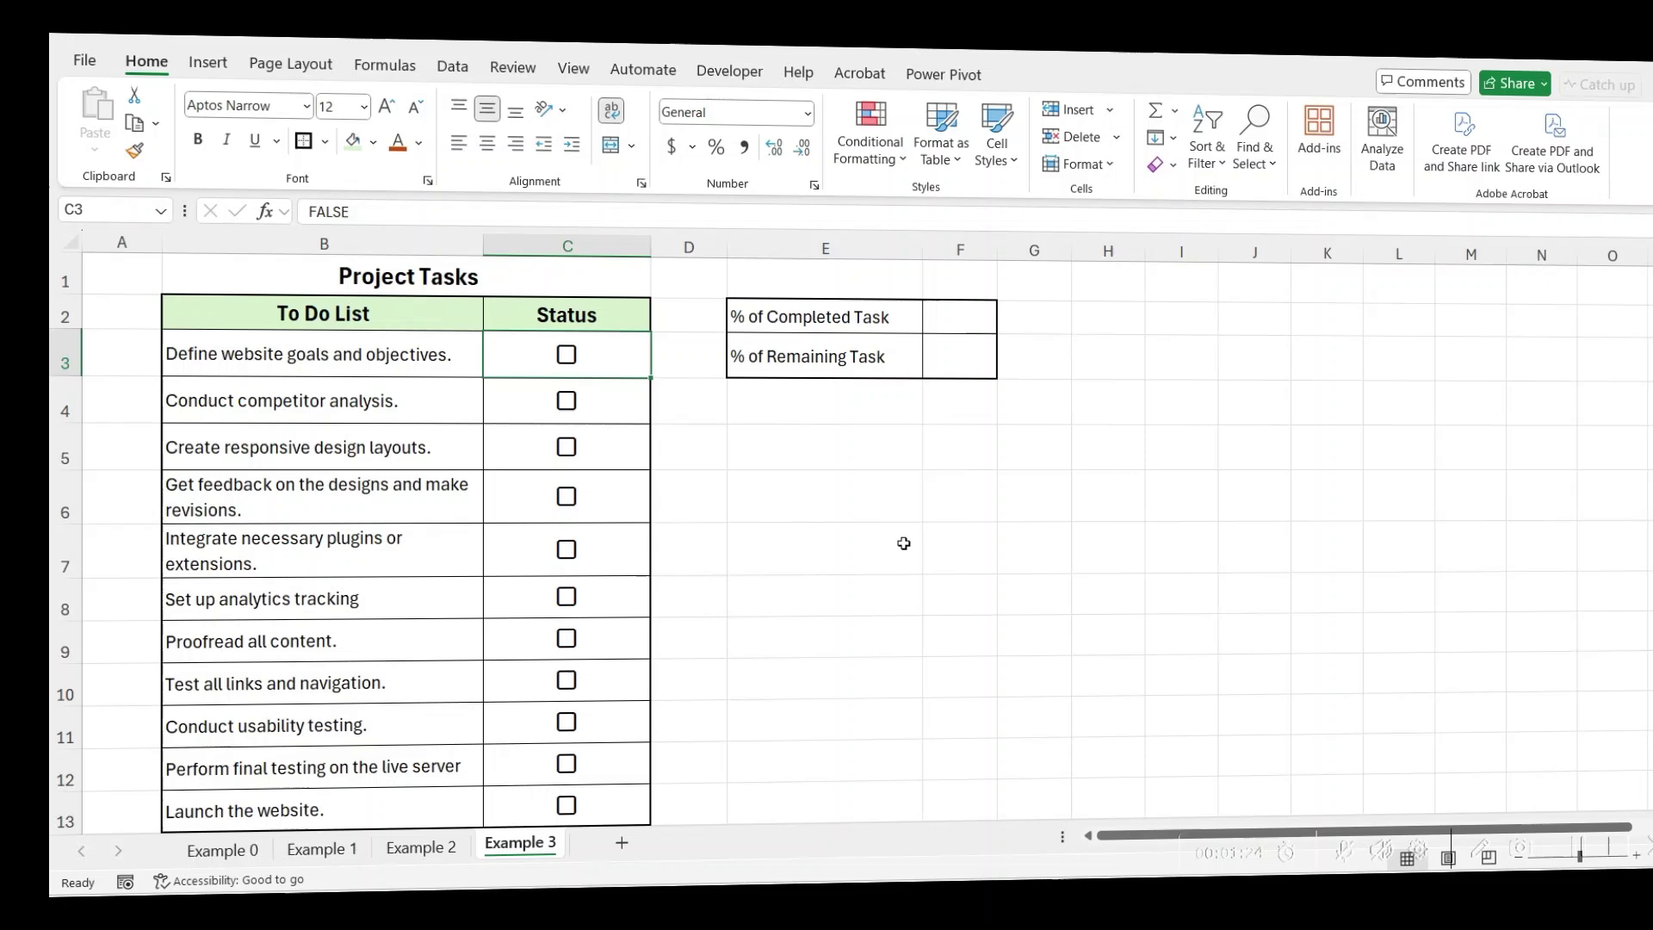
Step: On Example 3, tick the Status boxes for the website goals and competitor analysis tasks
scroll(903, 544, "down", 1)
scroll(902, 543, "up", 1)
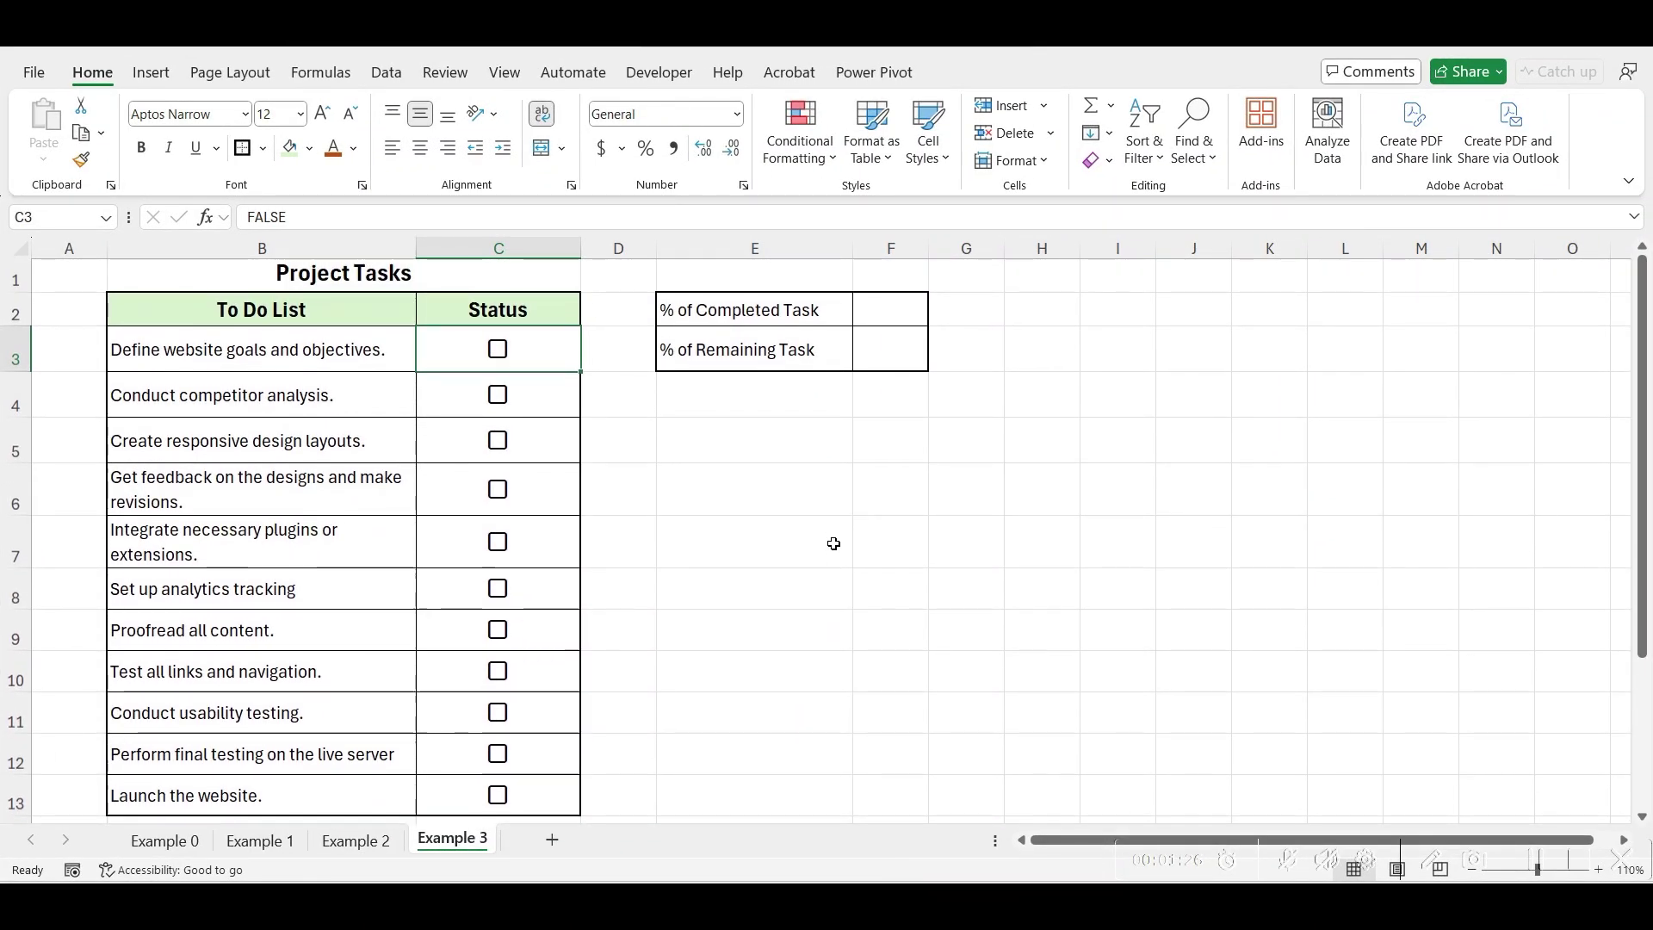
left_click(503, 358)
left_click(503, 411)
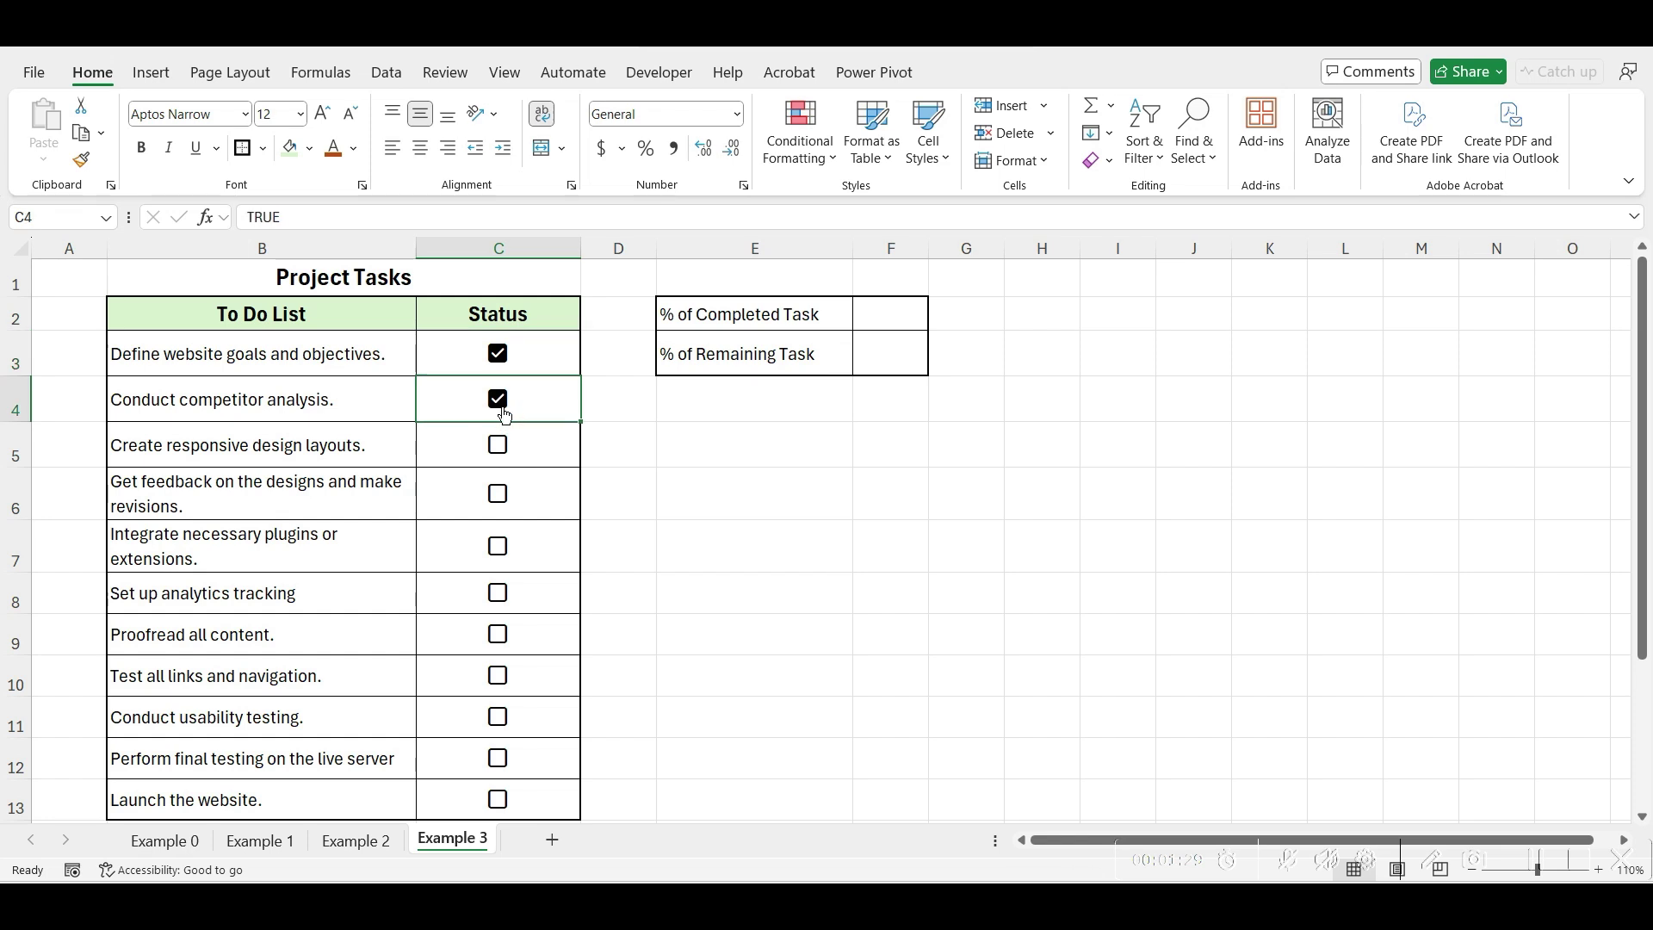
left_click(791, 462)
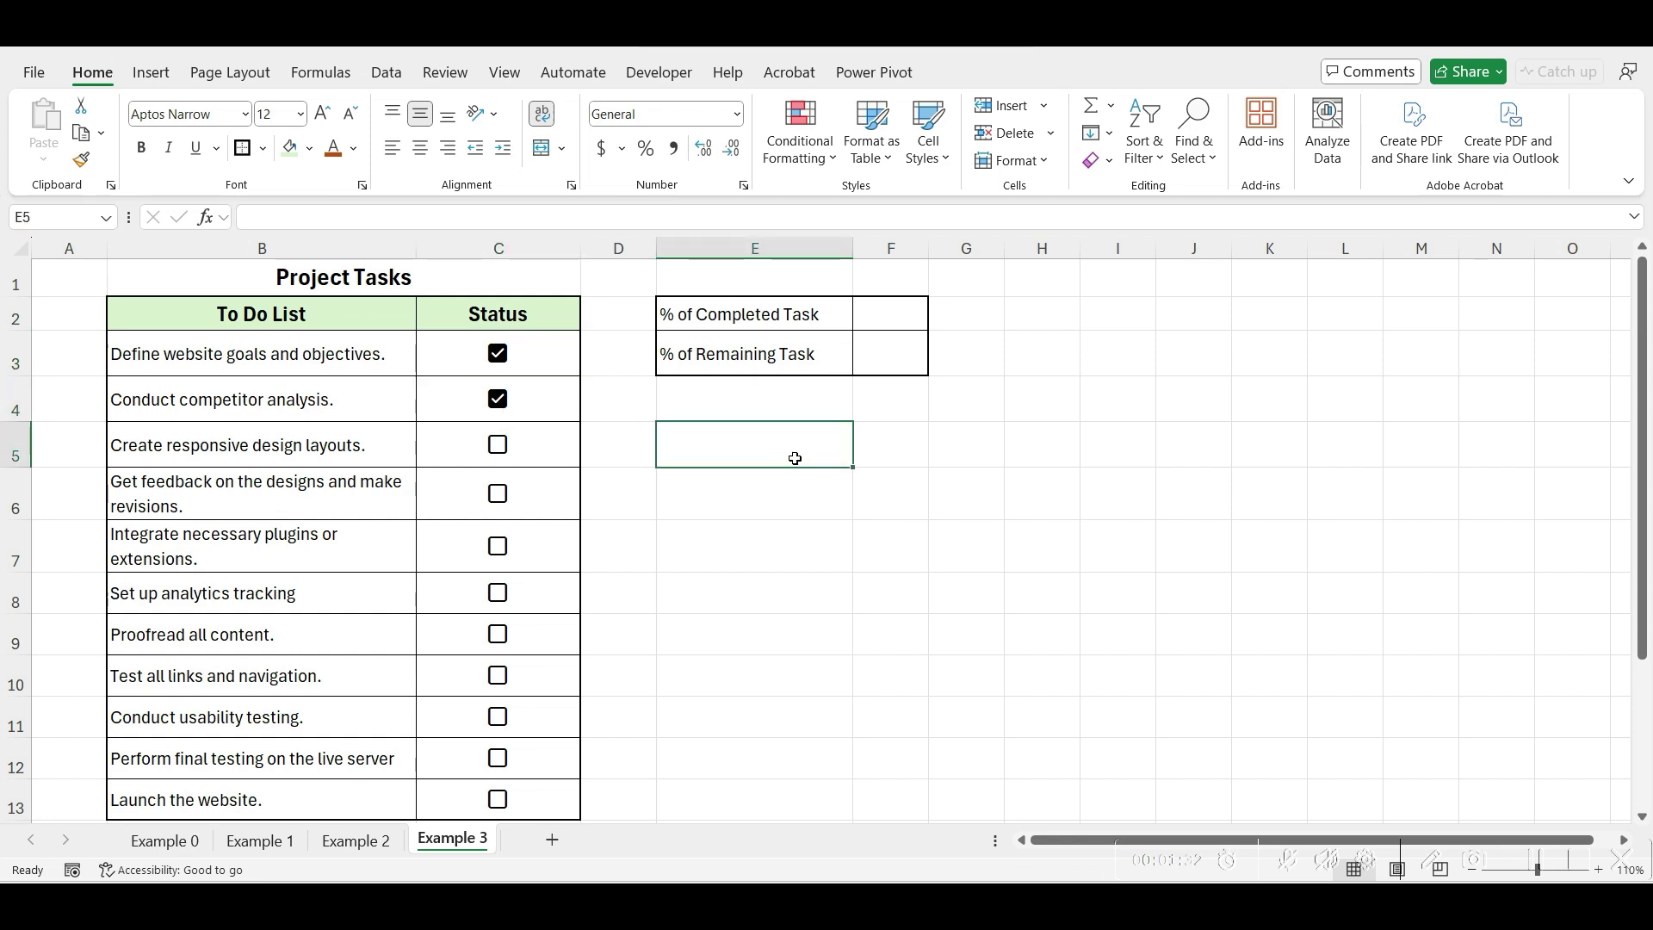
left_click(885, 312)
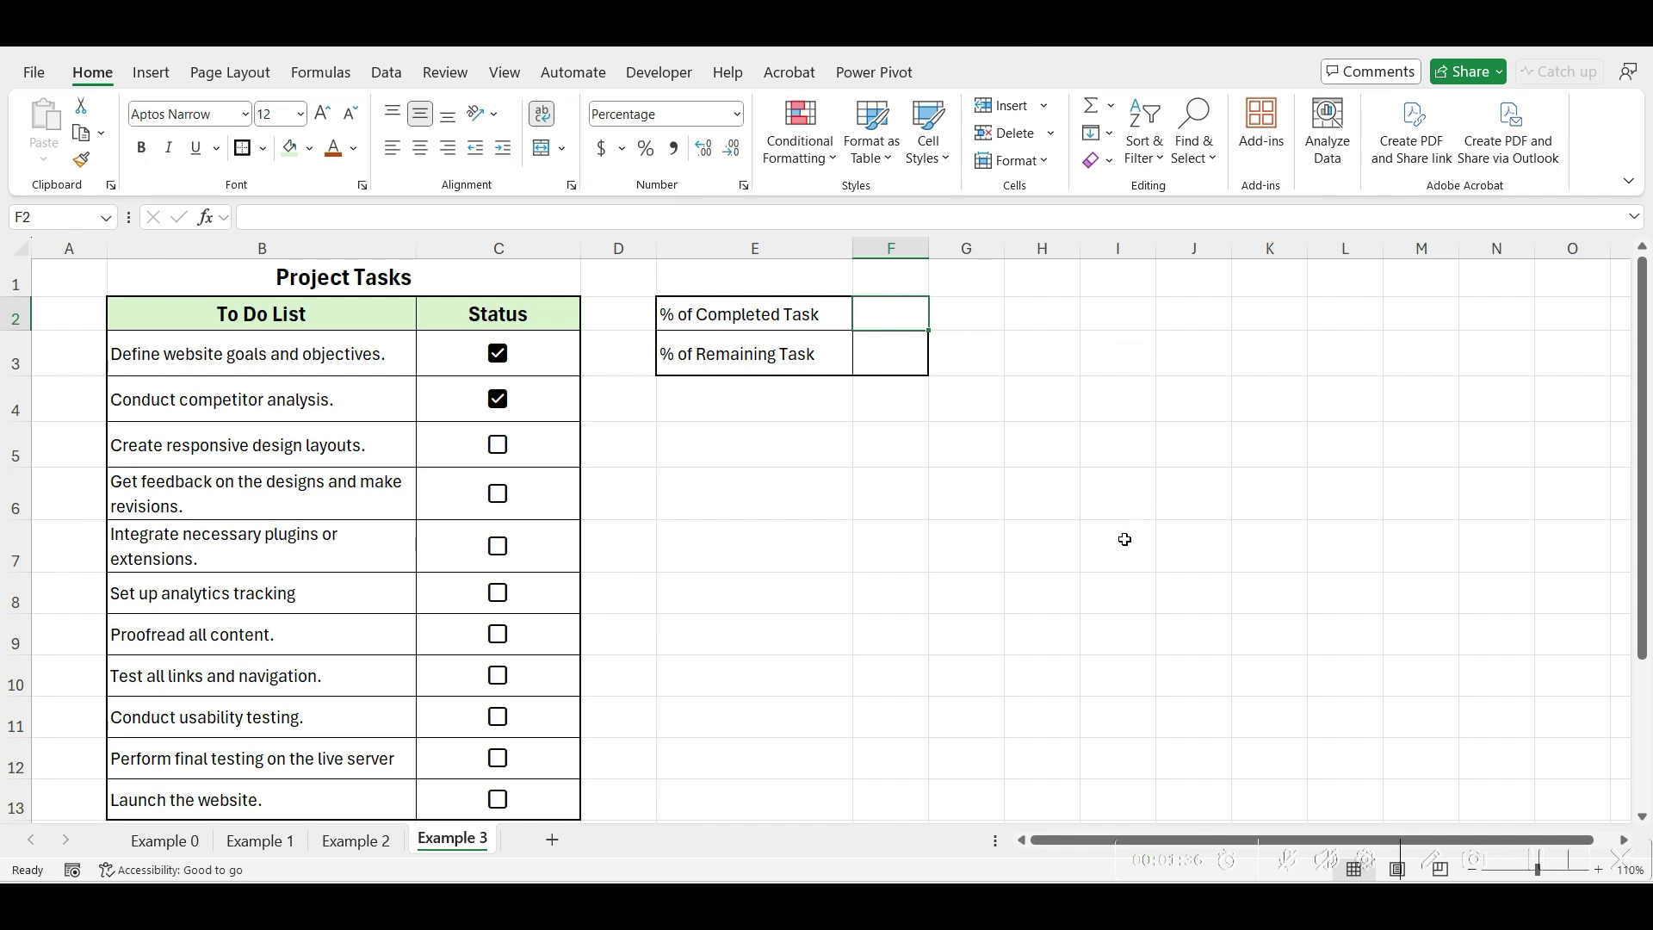
Step: Enter =COUNTIF(C3:C13,TRUE)/COUNTA(C3:C13) in F2 (18%) and =1-F2 in F3 (82%)
type("=countfi")
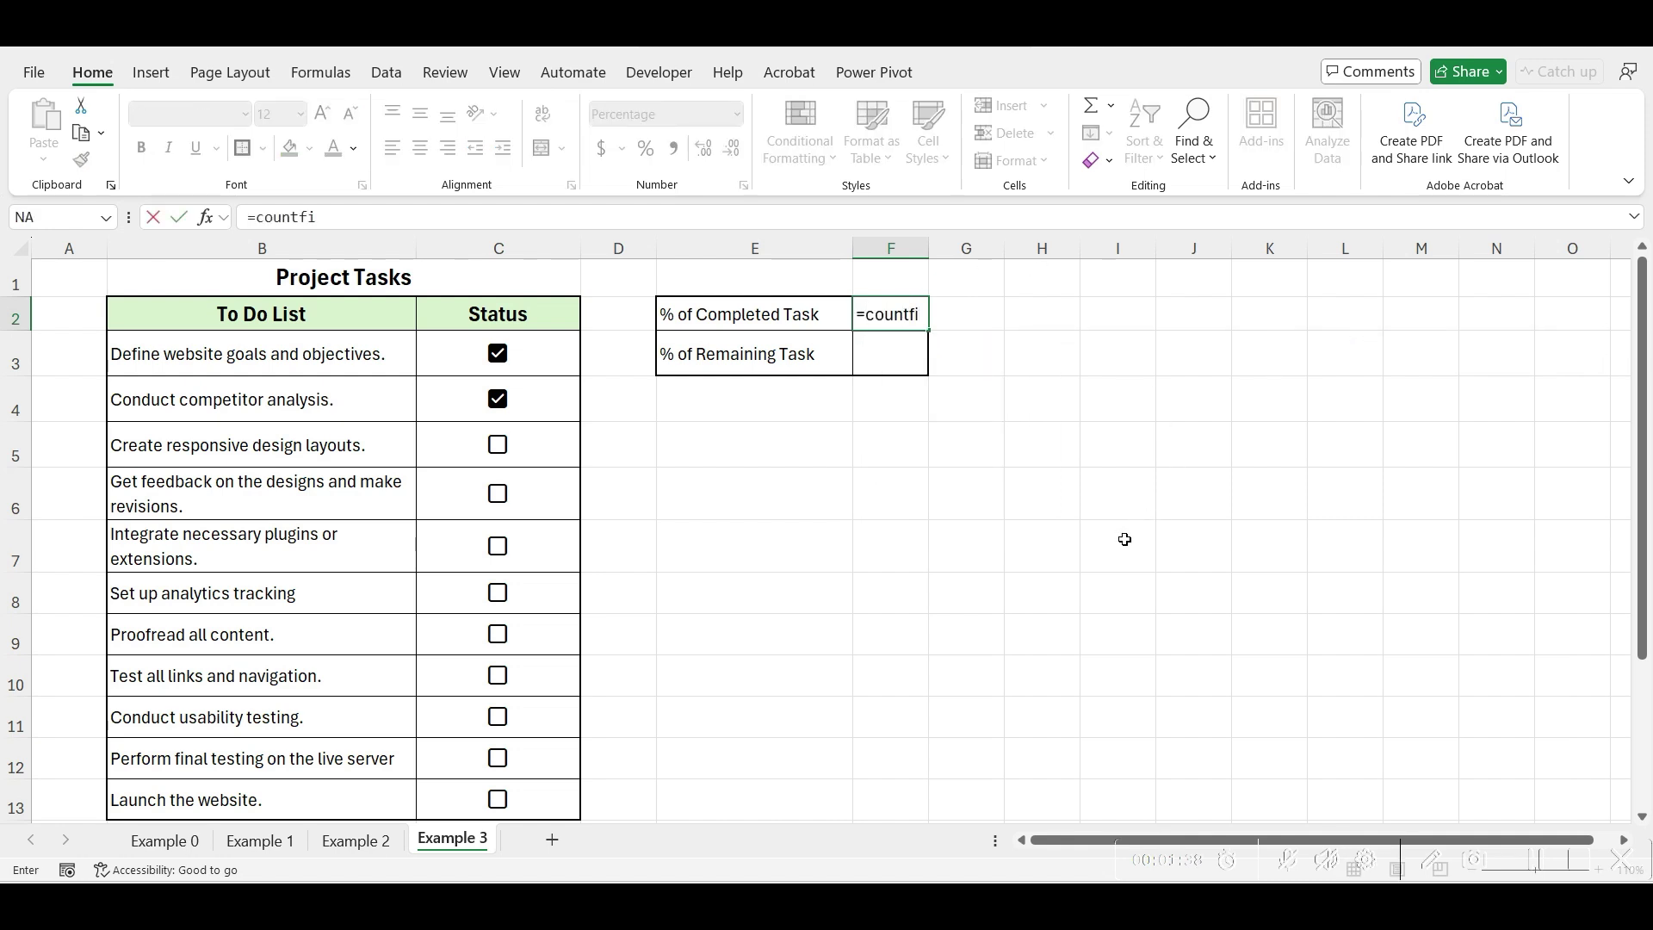
key("BackSpace")
key("BackSpace")
type("if(")
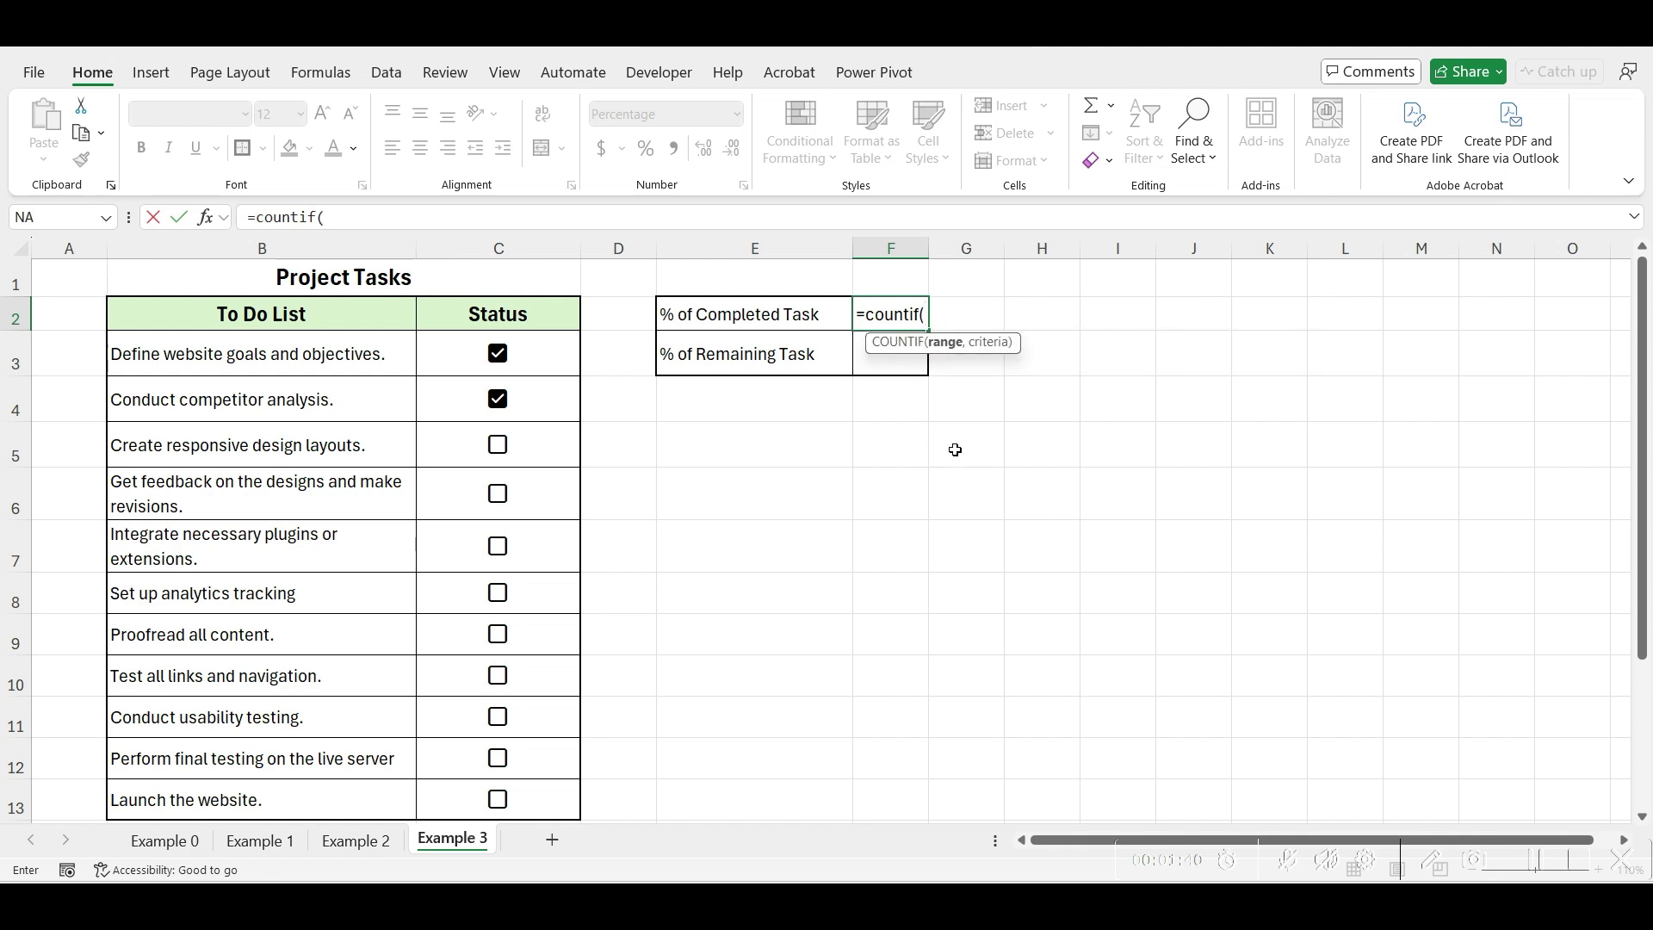
left_click_drag(467, 350, 483, 803)
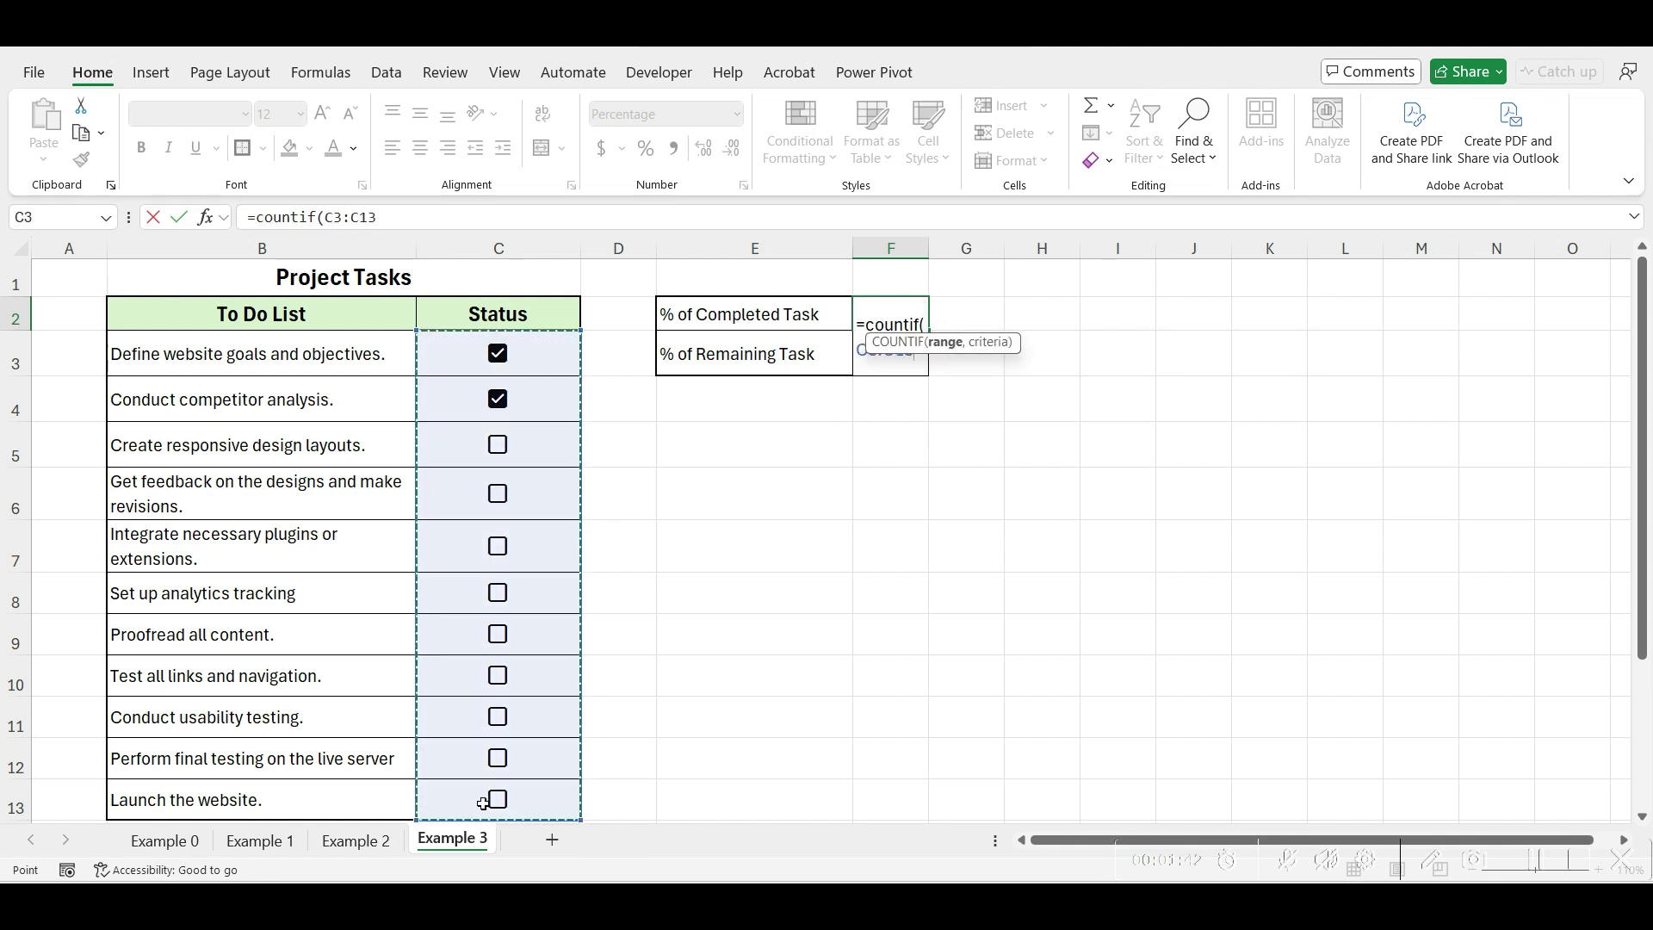
type(",true)")
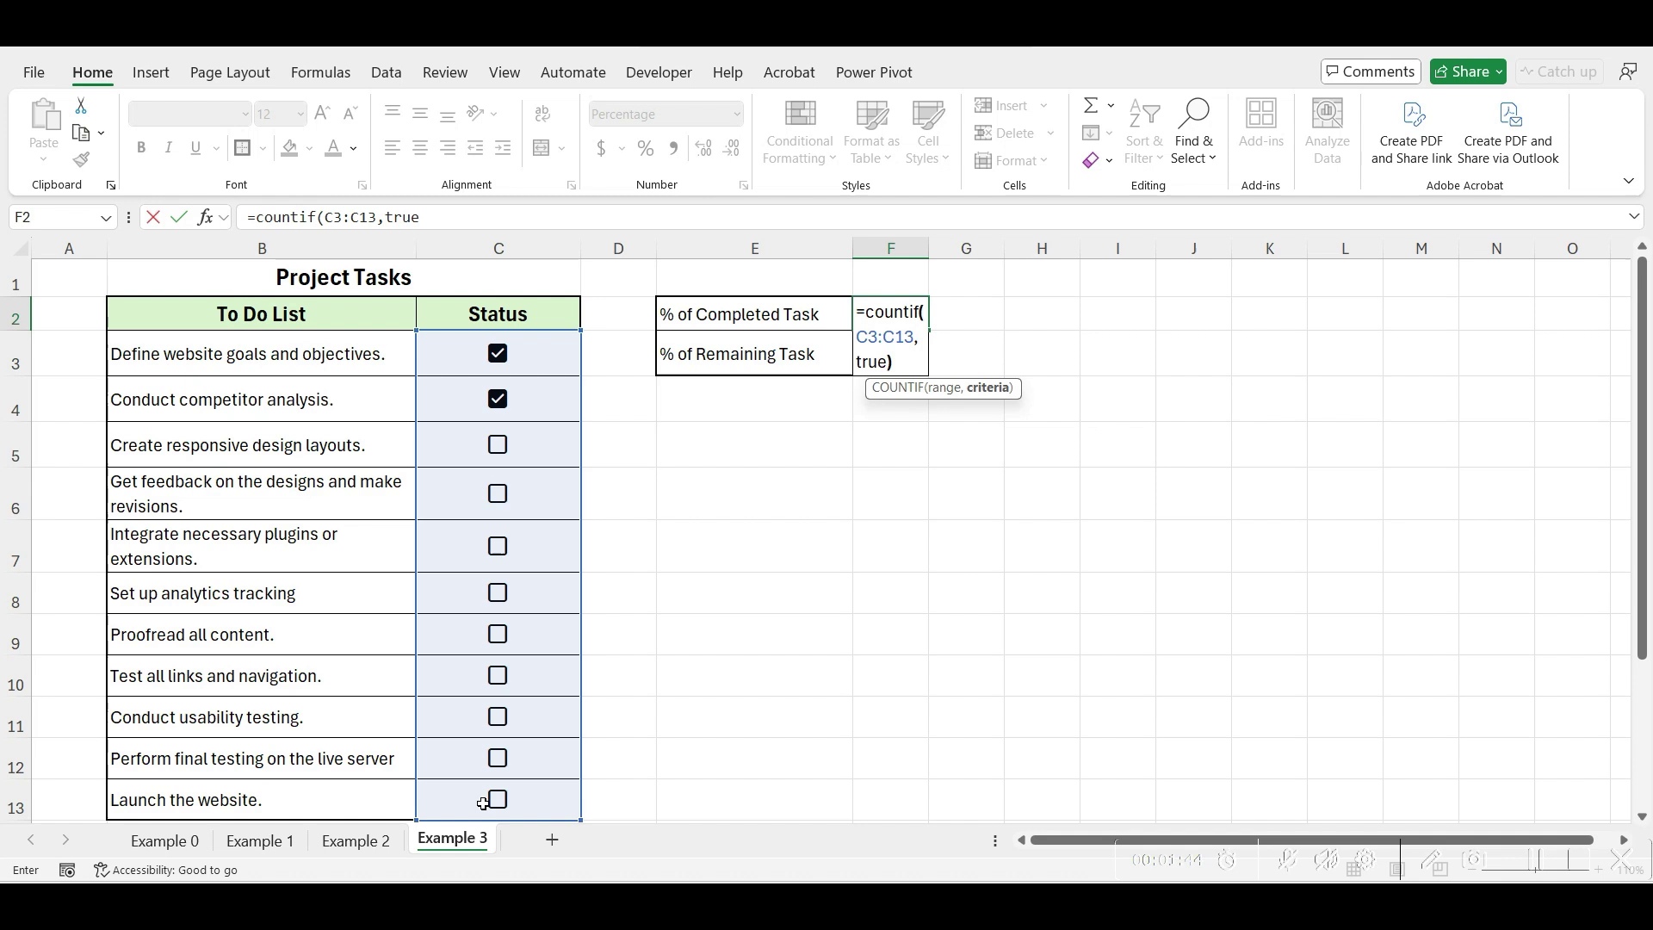
type("/counta(")
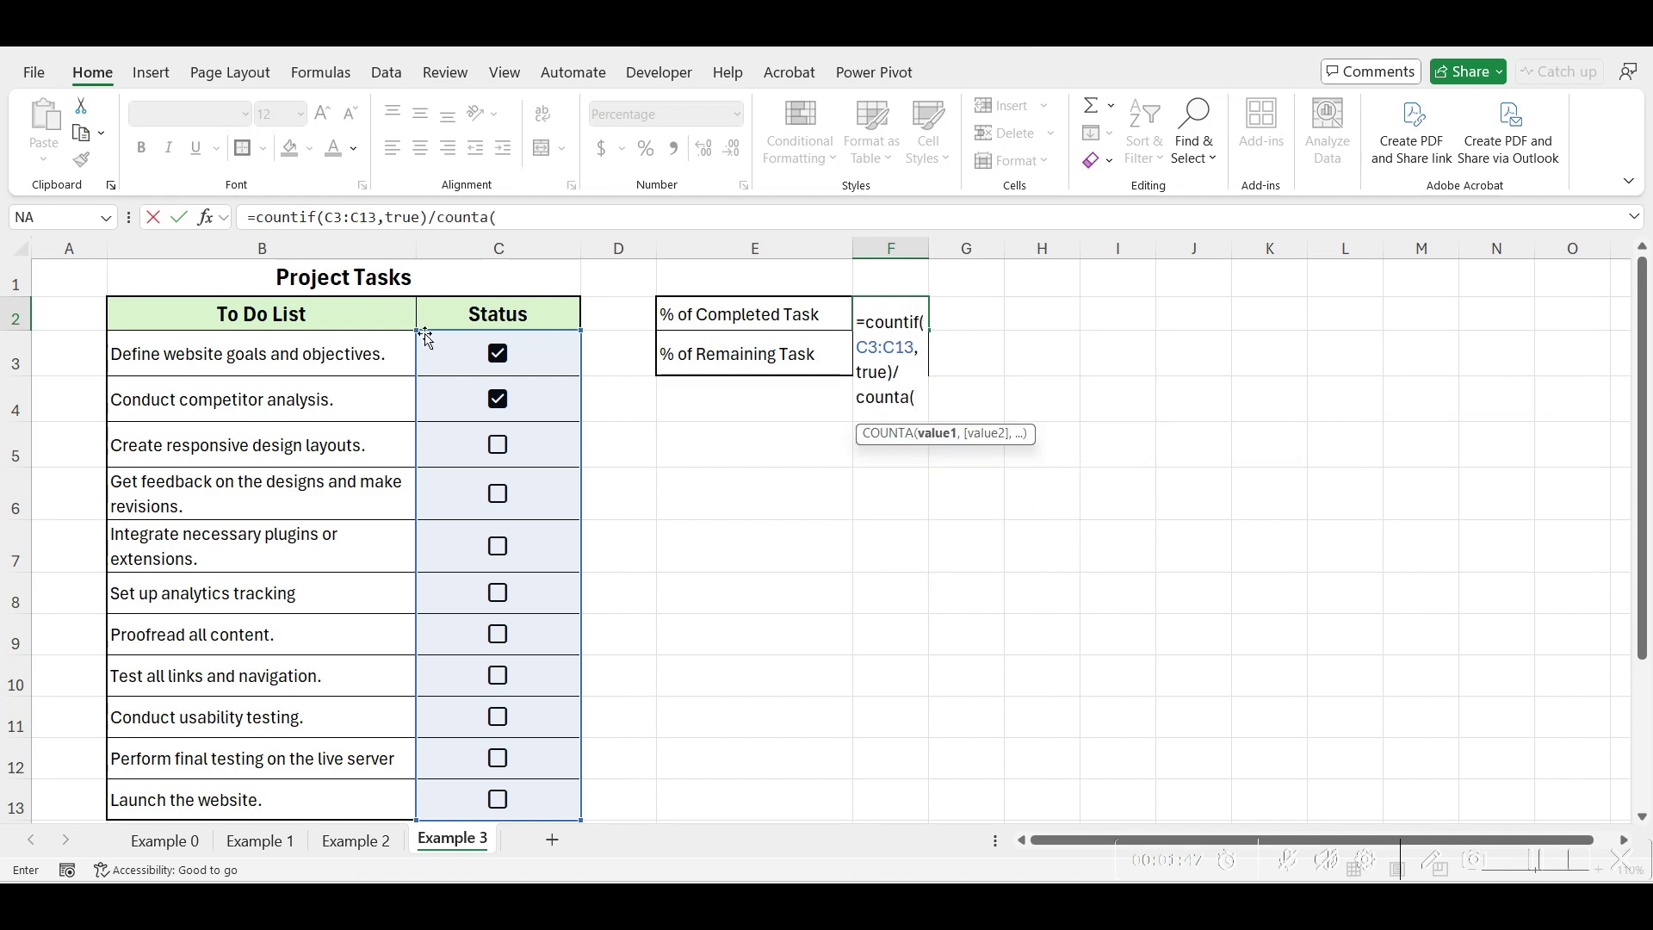
left_click_drag(446, 351, 487, 797)
type(")")
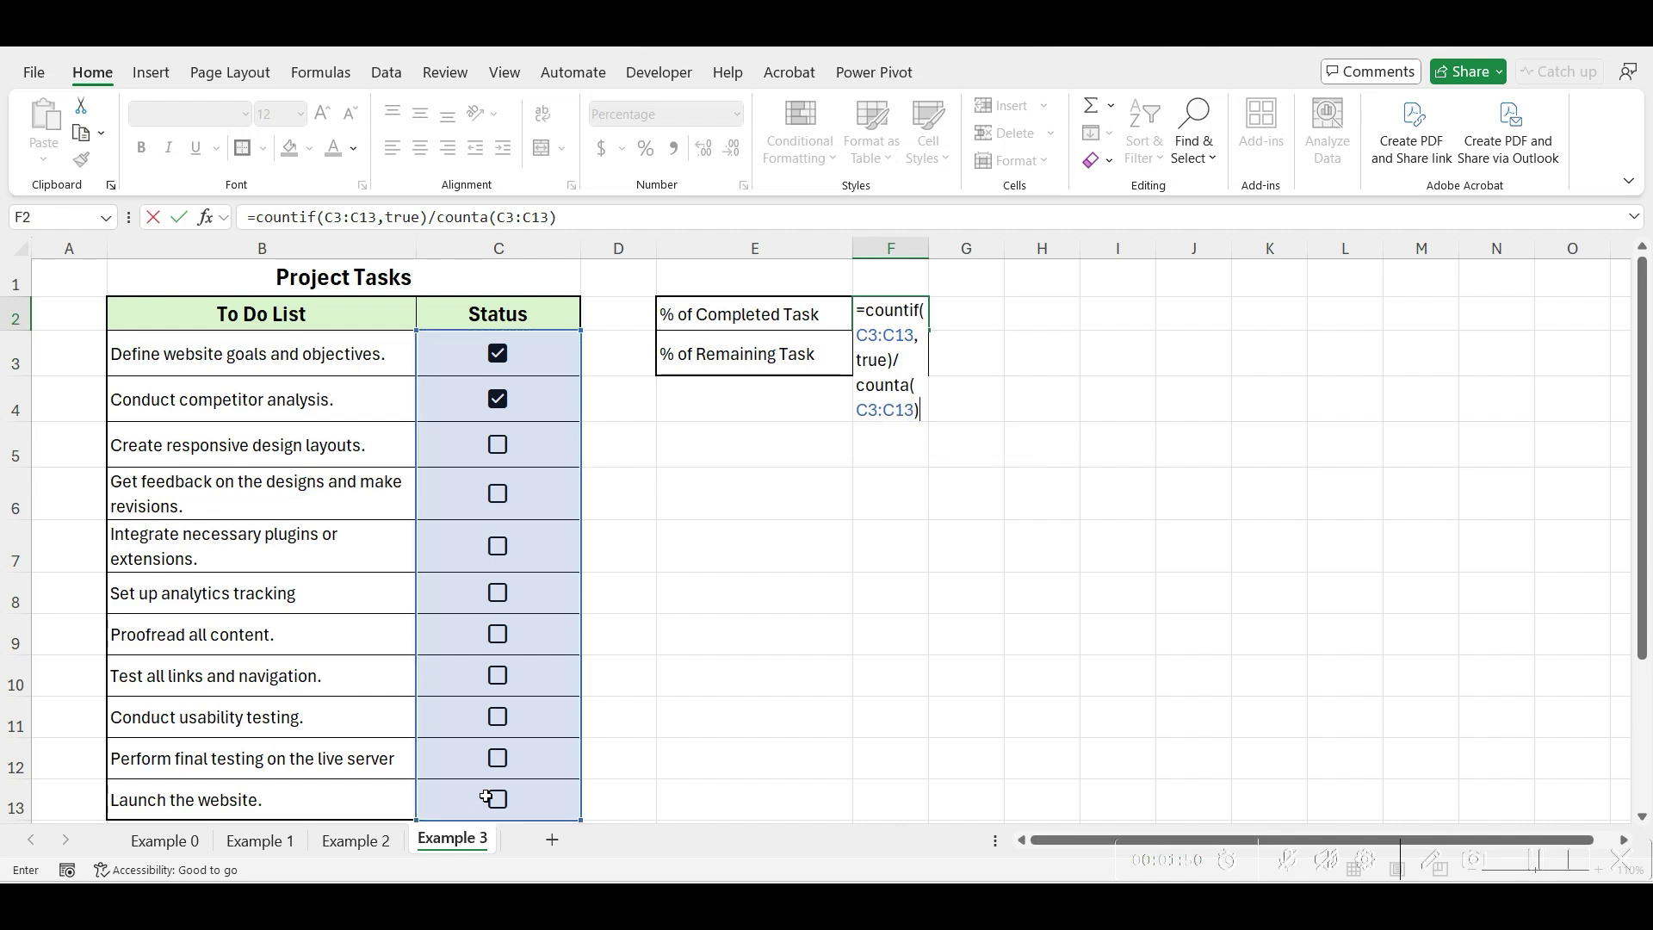
key("Return")
type("=-")
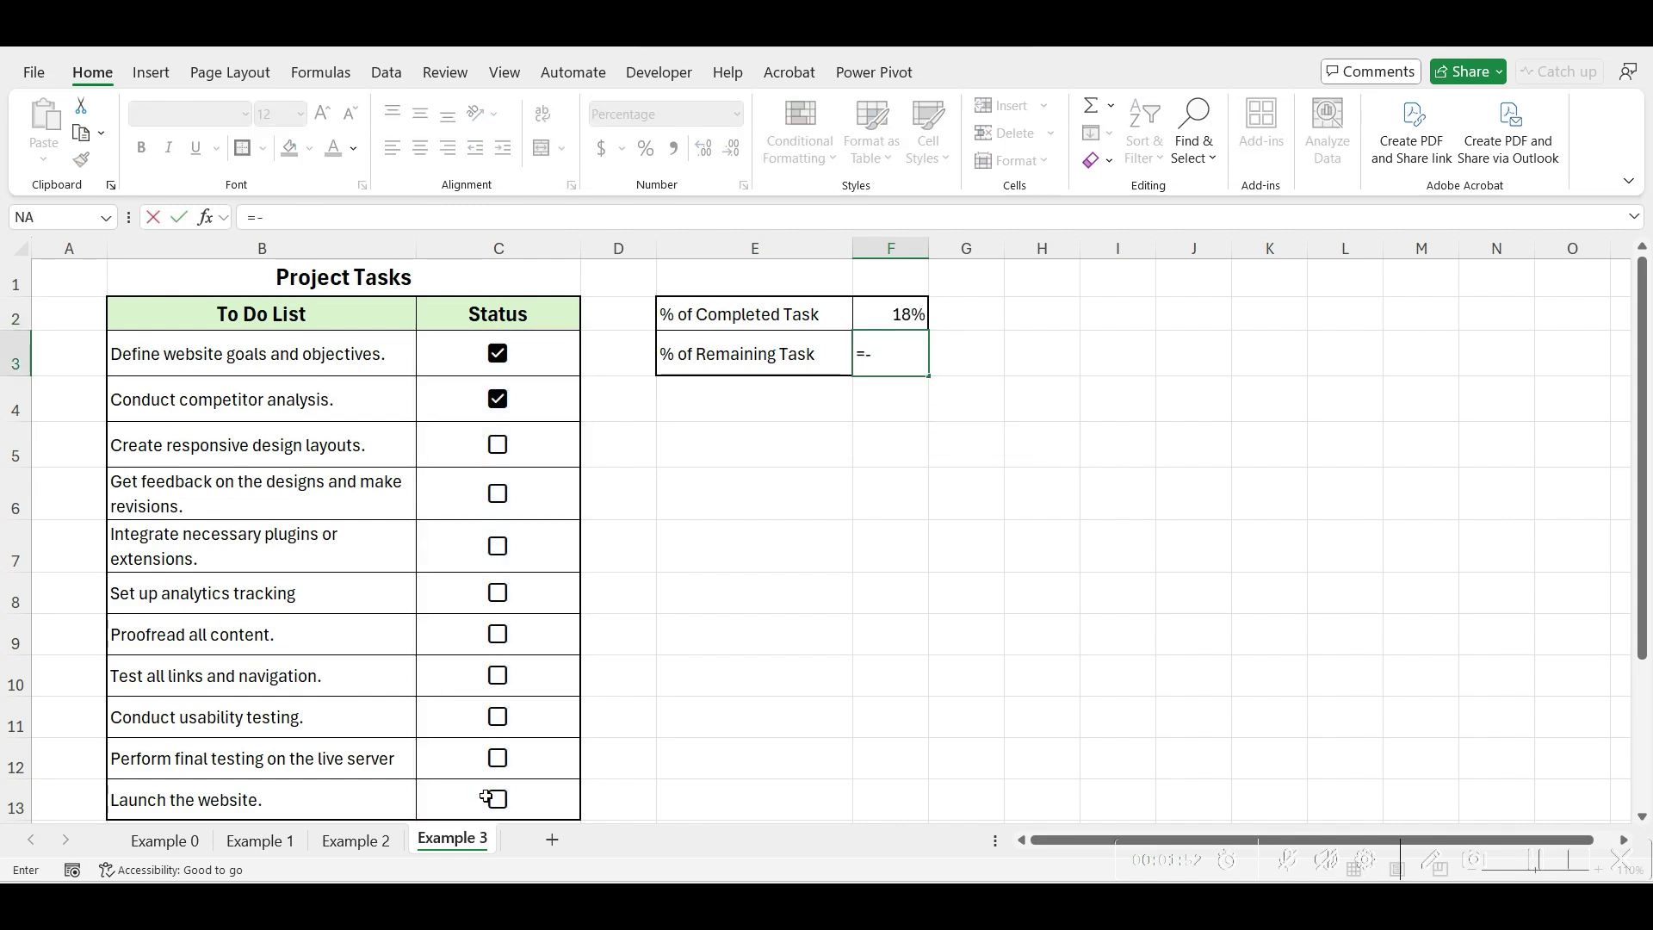
type("F2")
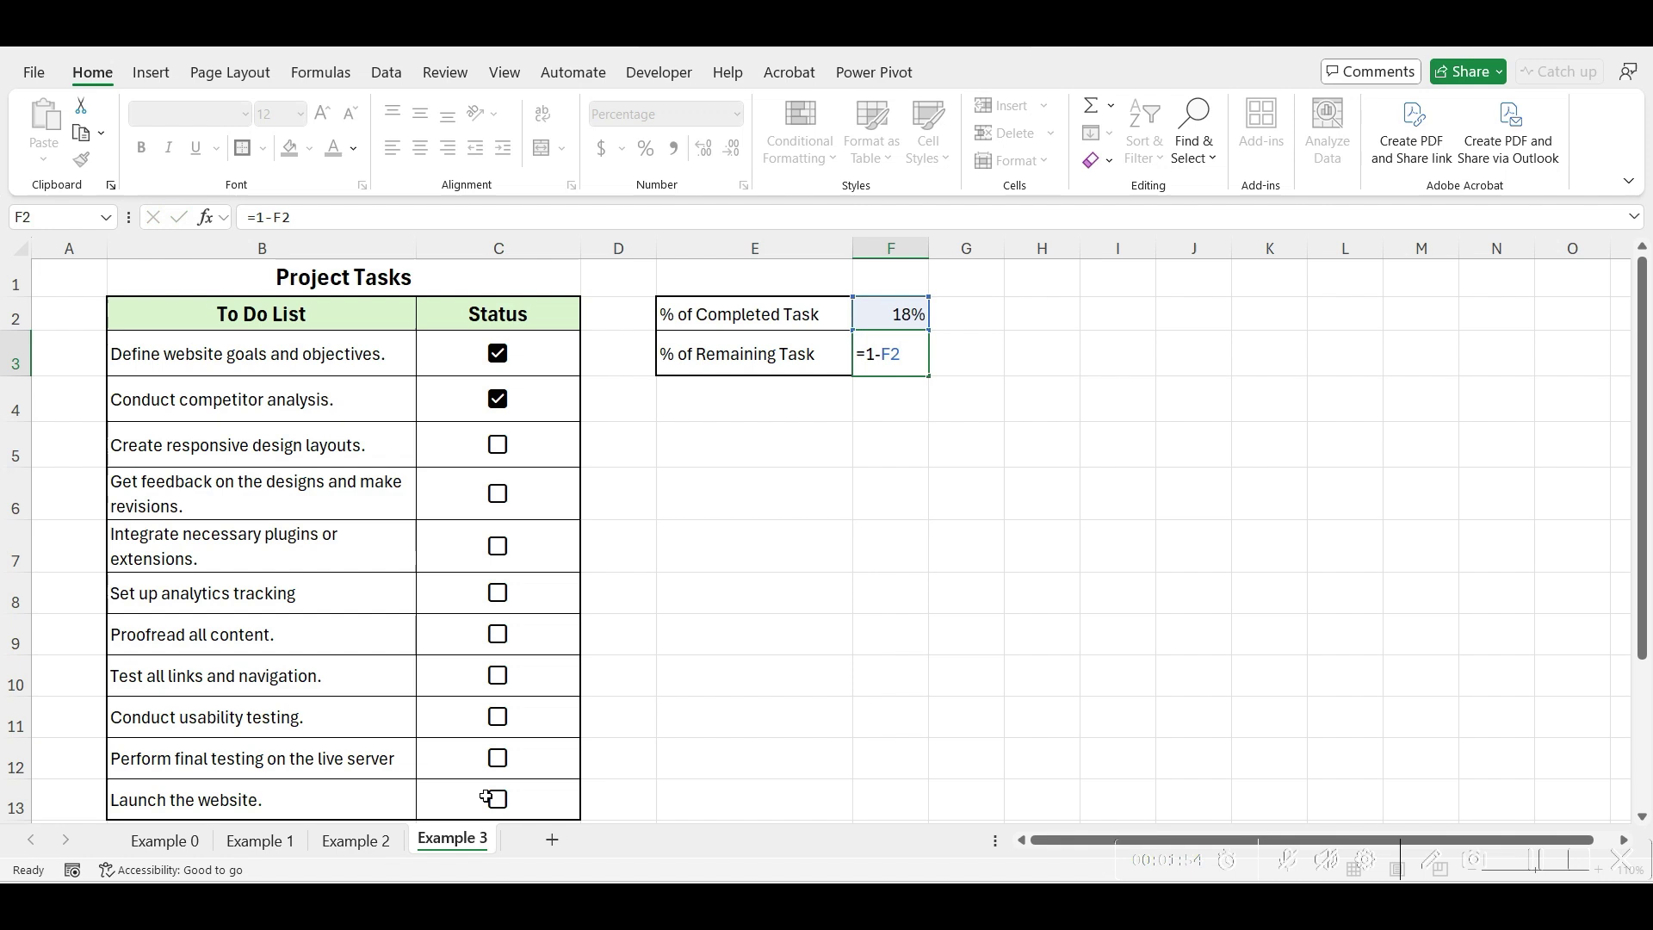
key("Return")
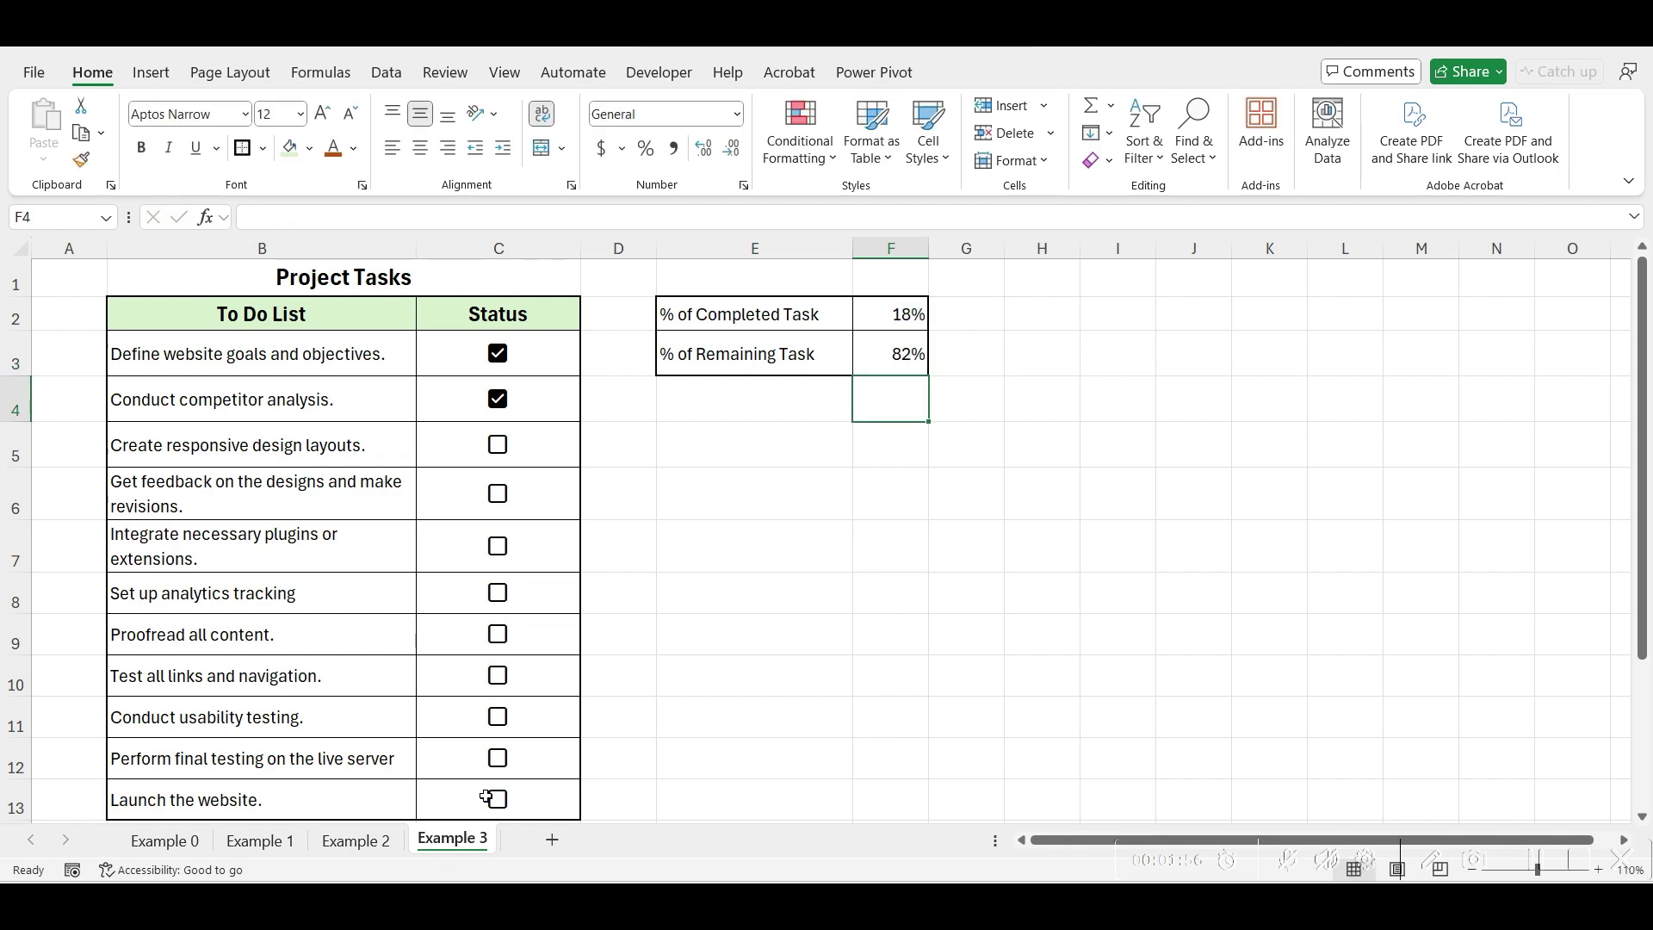
Step: Insert a doughnut chart from the percentage rows in E2:F3
left_click_drag(834, 317, 887, 358)
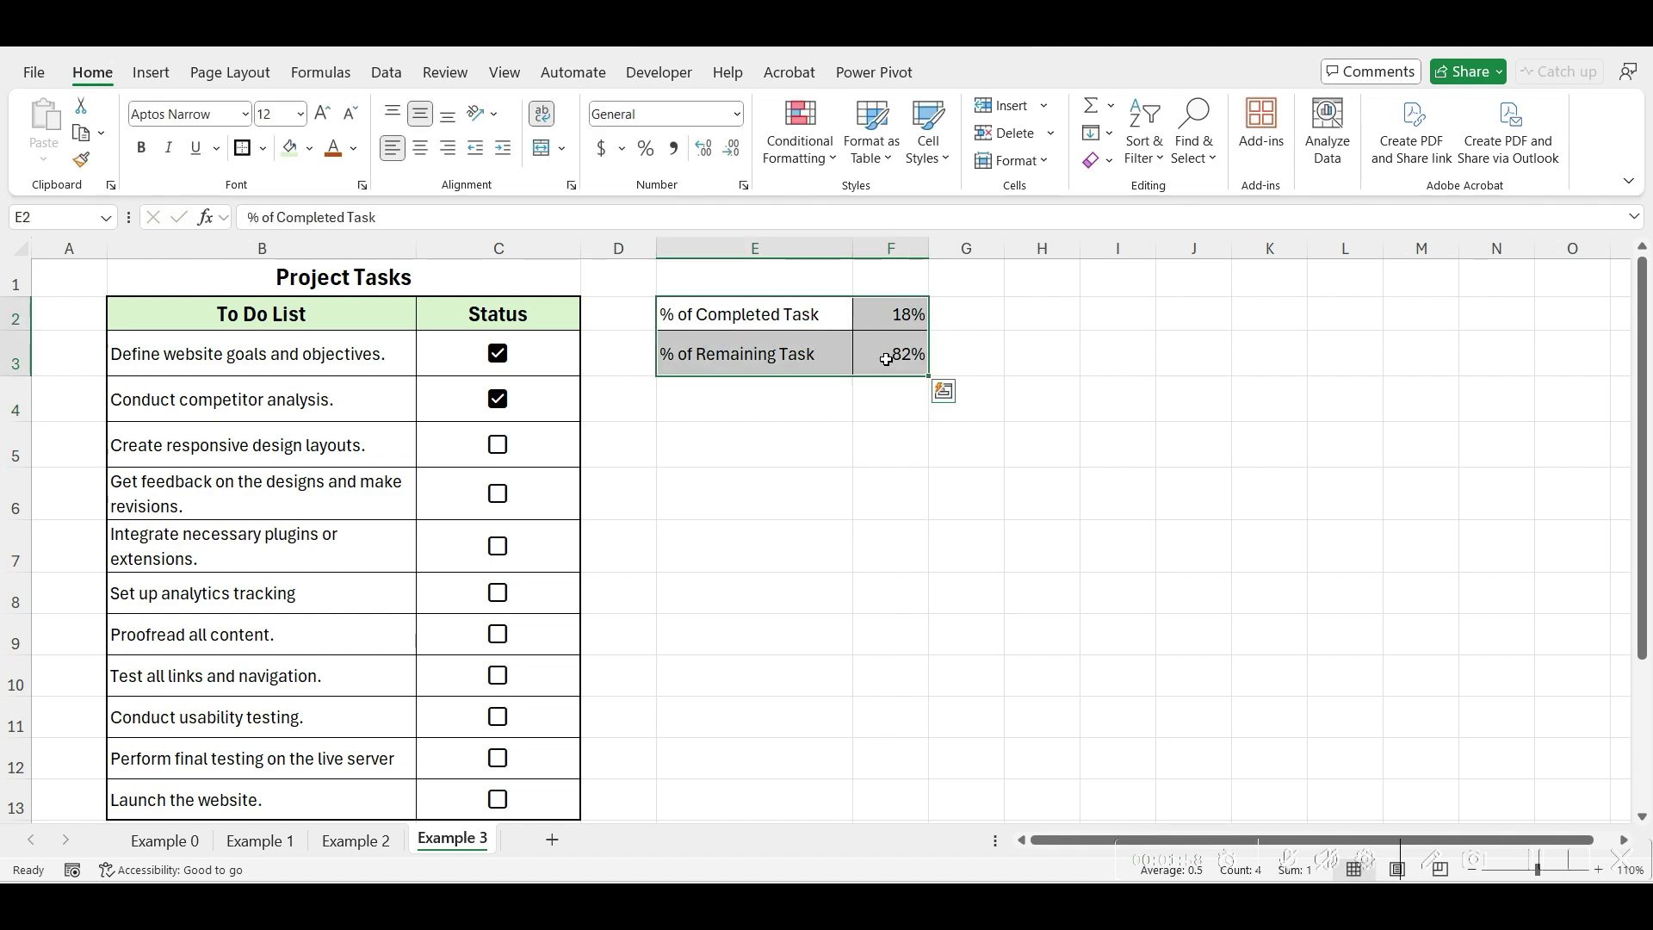
left_click(151, 73)
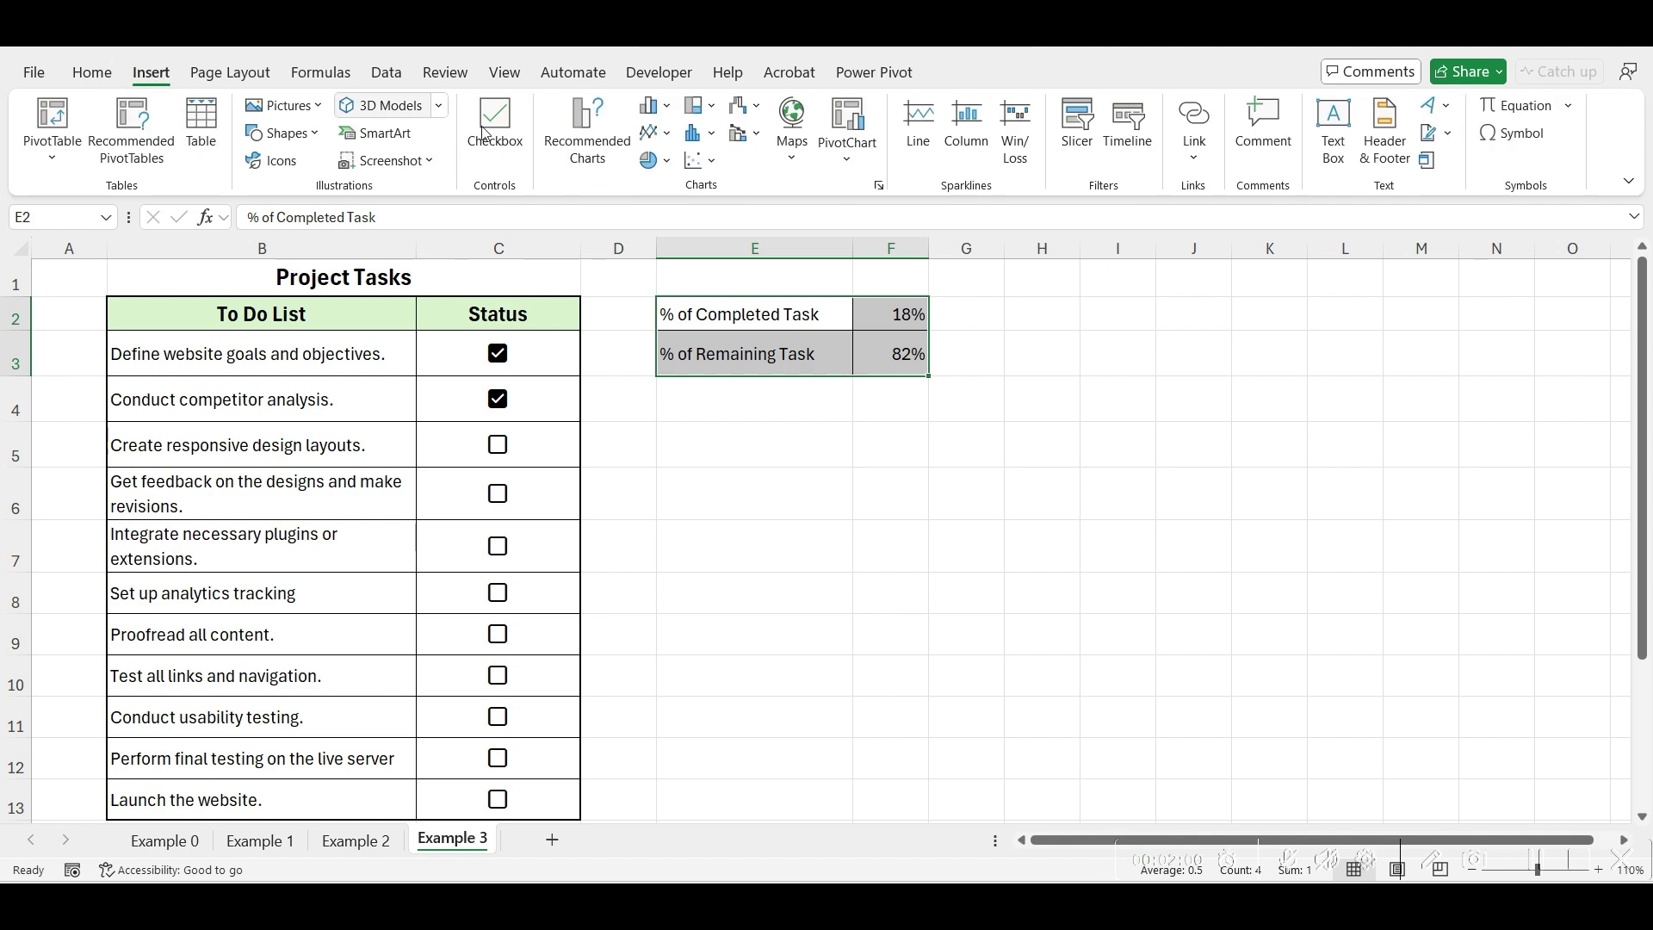
left_click(655, 160)
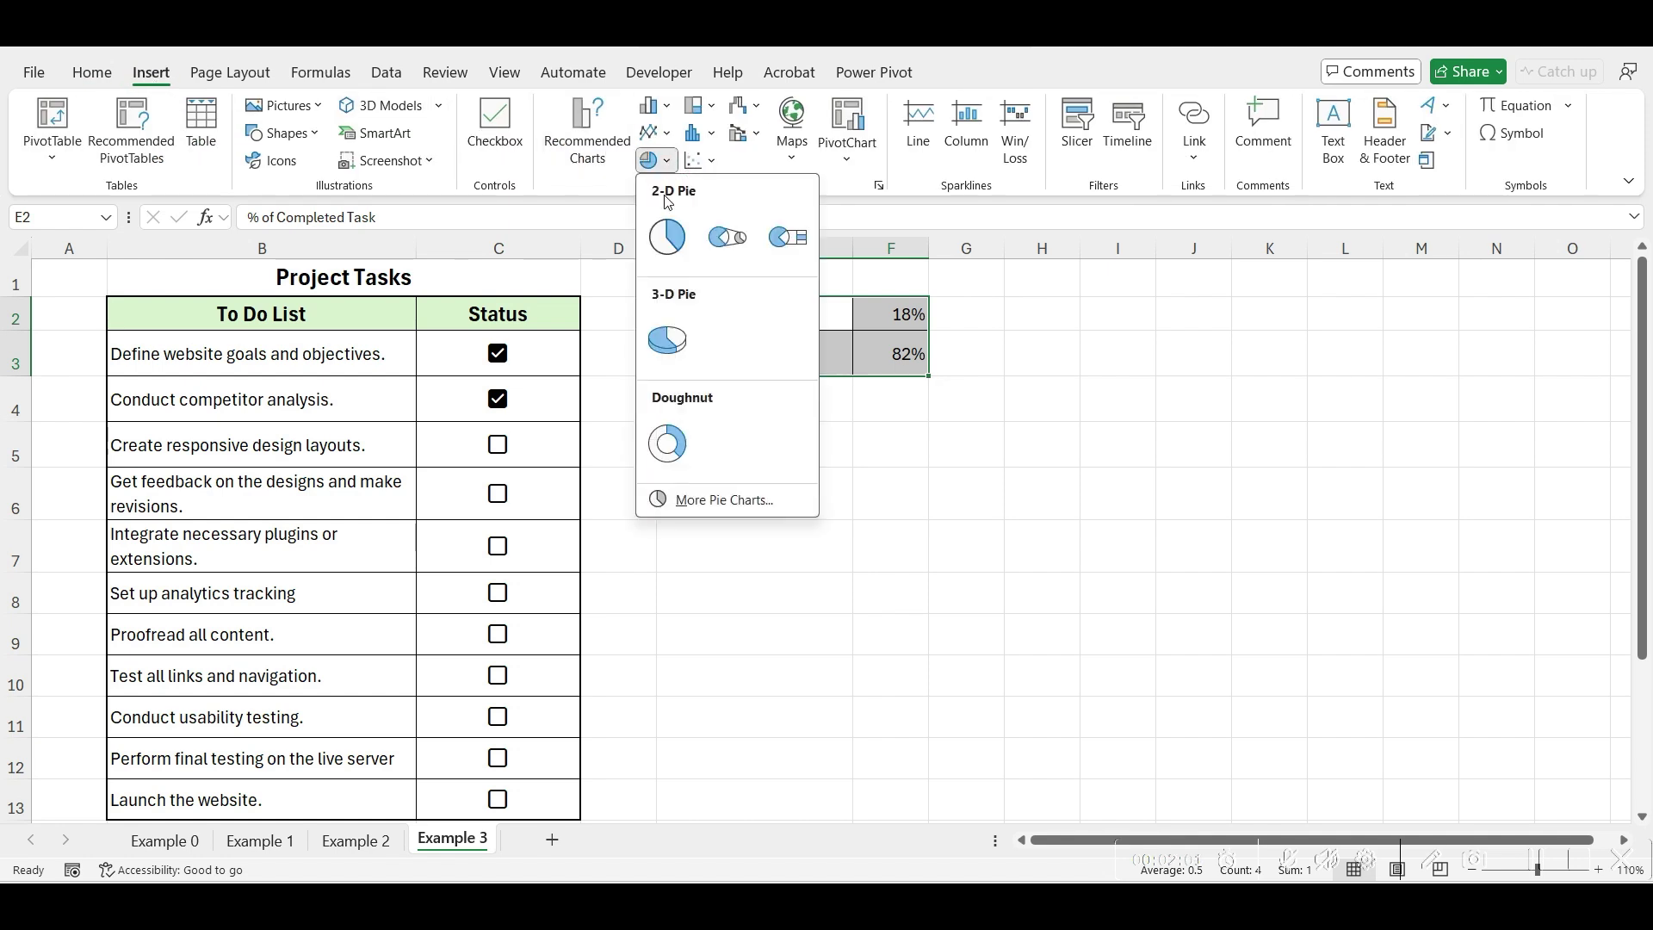
left_click(665, 431)
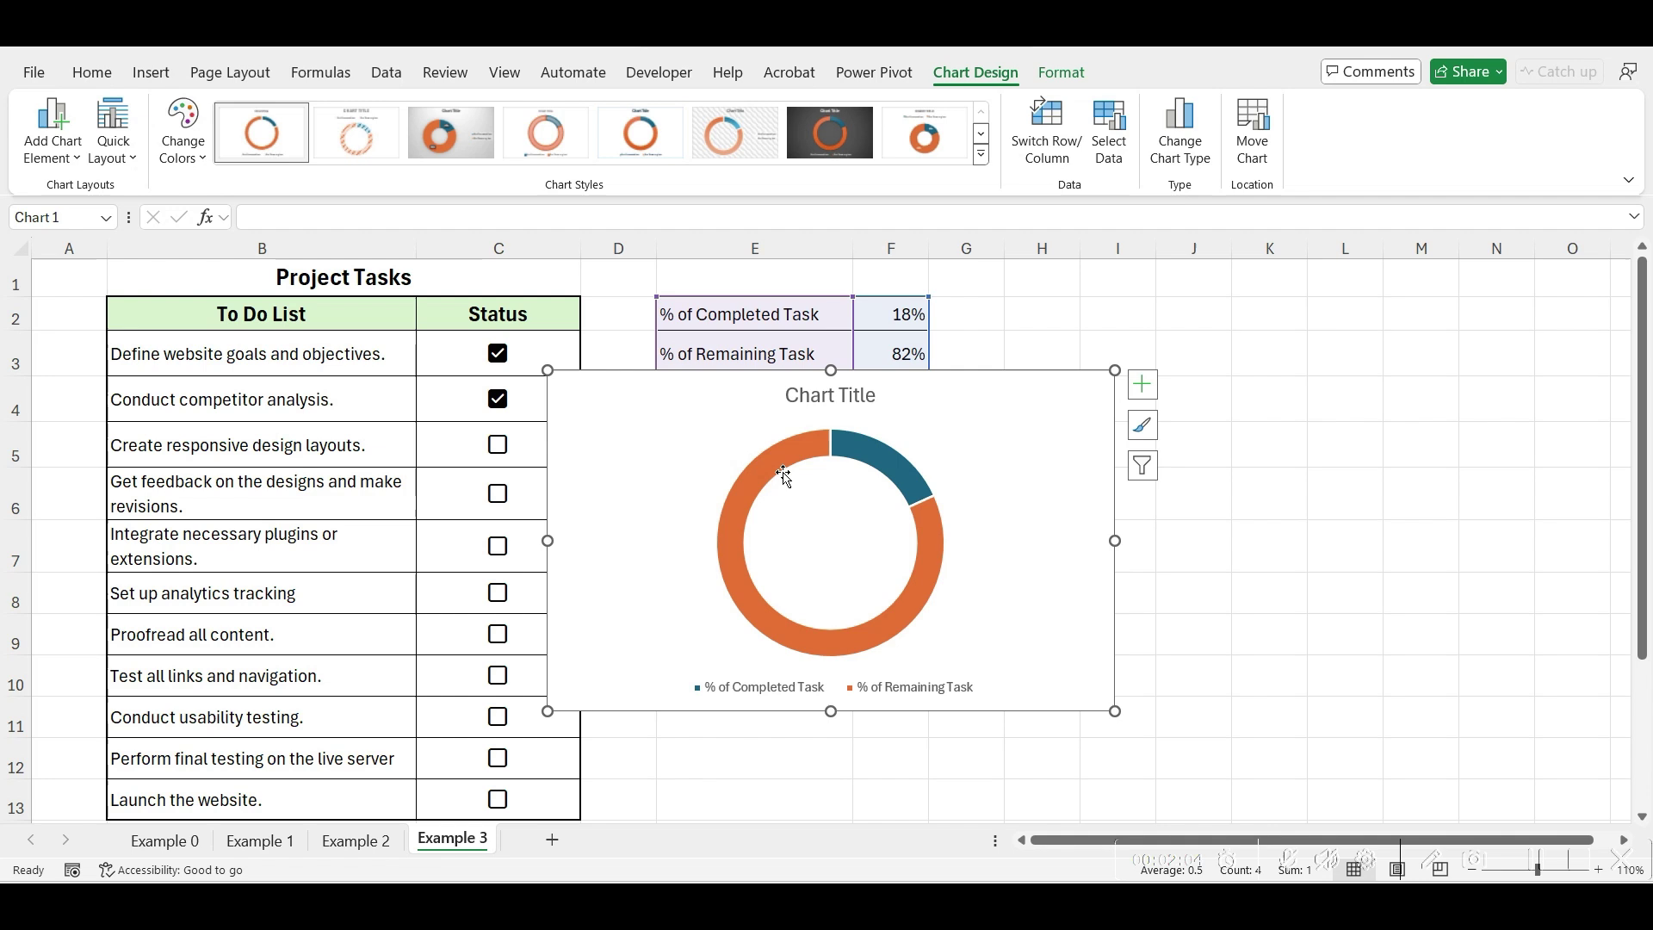
Step: Shrink the doughnut series' hole size to about 52% for a thicker ring
left_click(783, 473)
double_click(783, 474)
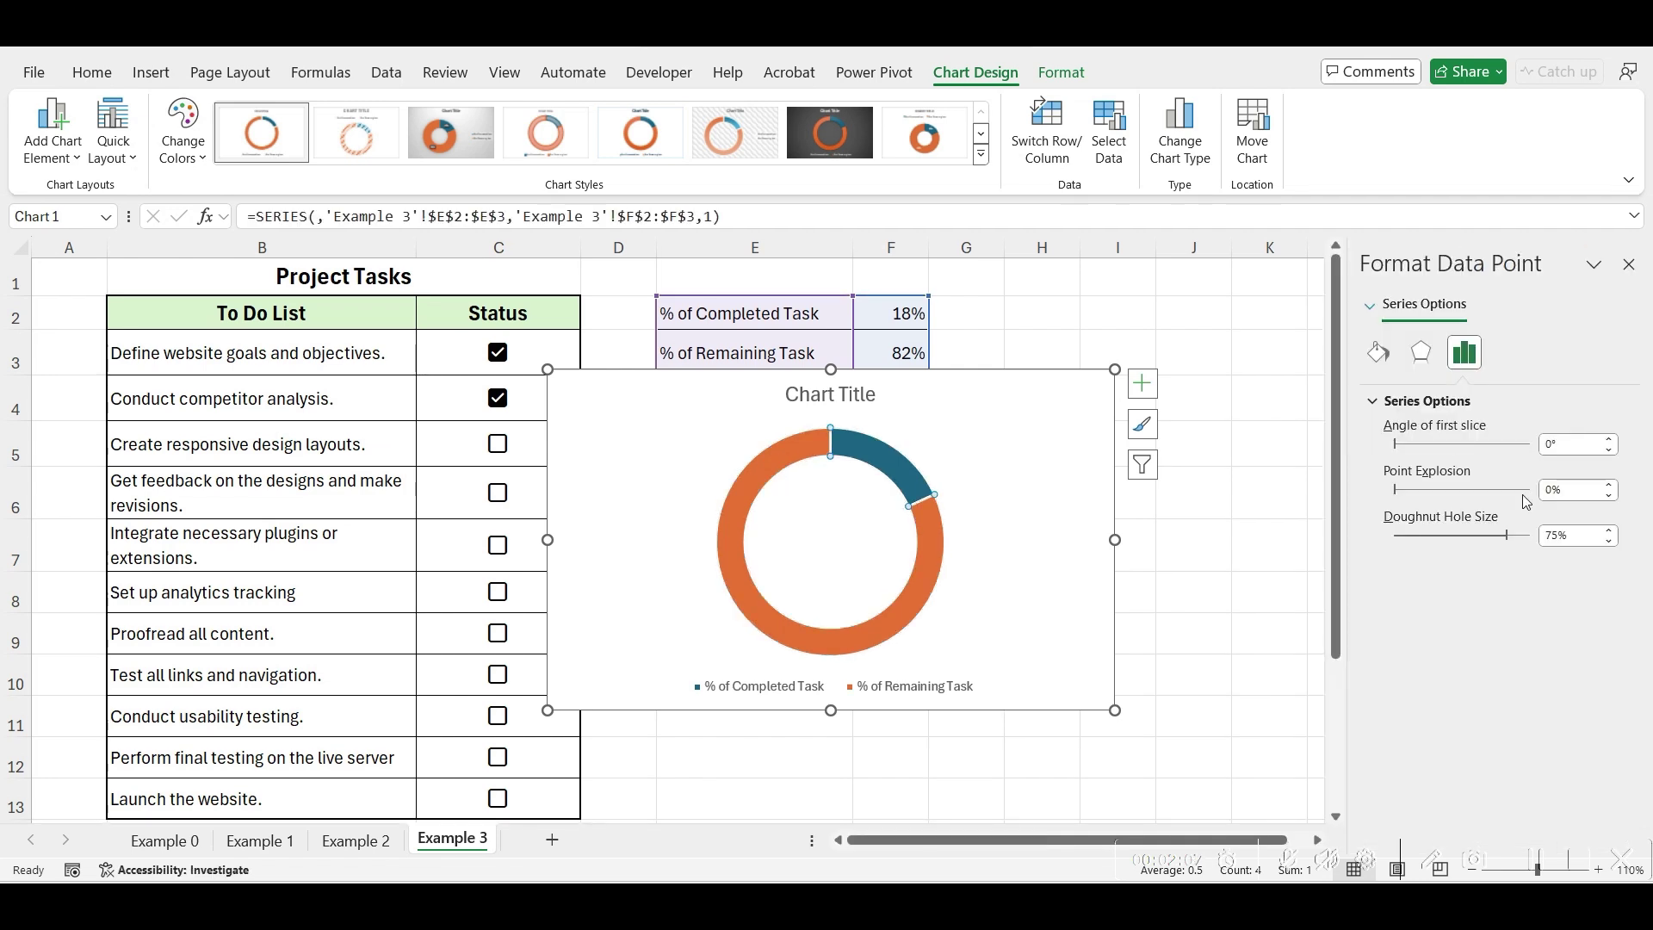
left_click_drag(1506, 538, 1484, 542)
left_click_drag(1474, 538, 1475, 538)
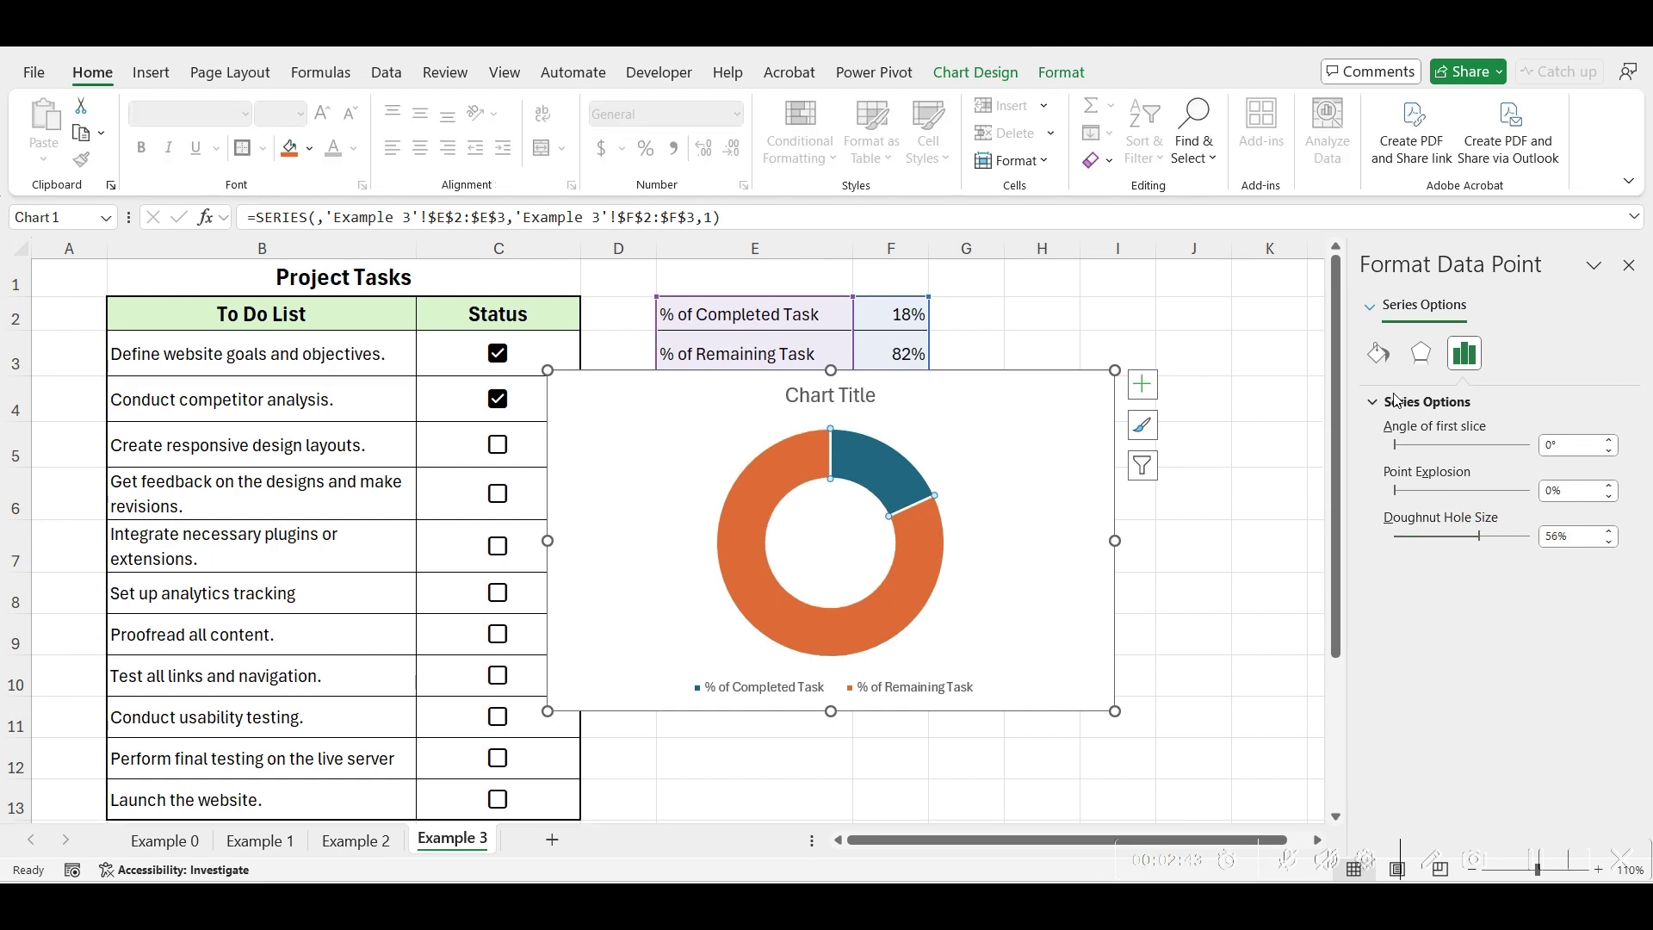
Step: Fill the remaining slice light green and the completed slice dark green
left_click(1378, 352)
left_click(1593, 621)
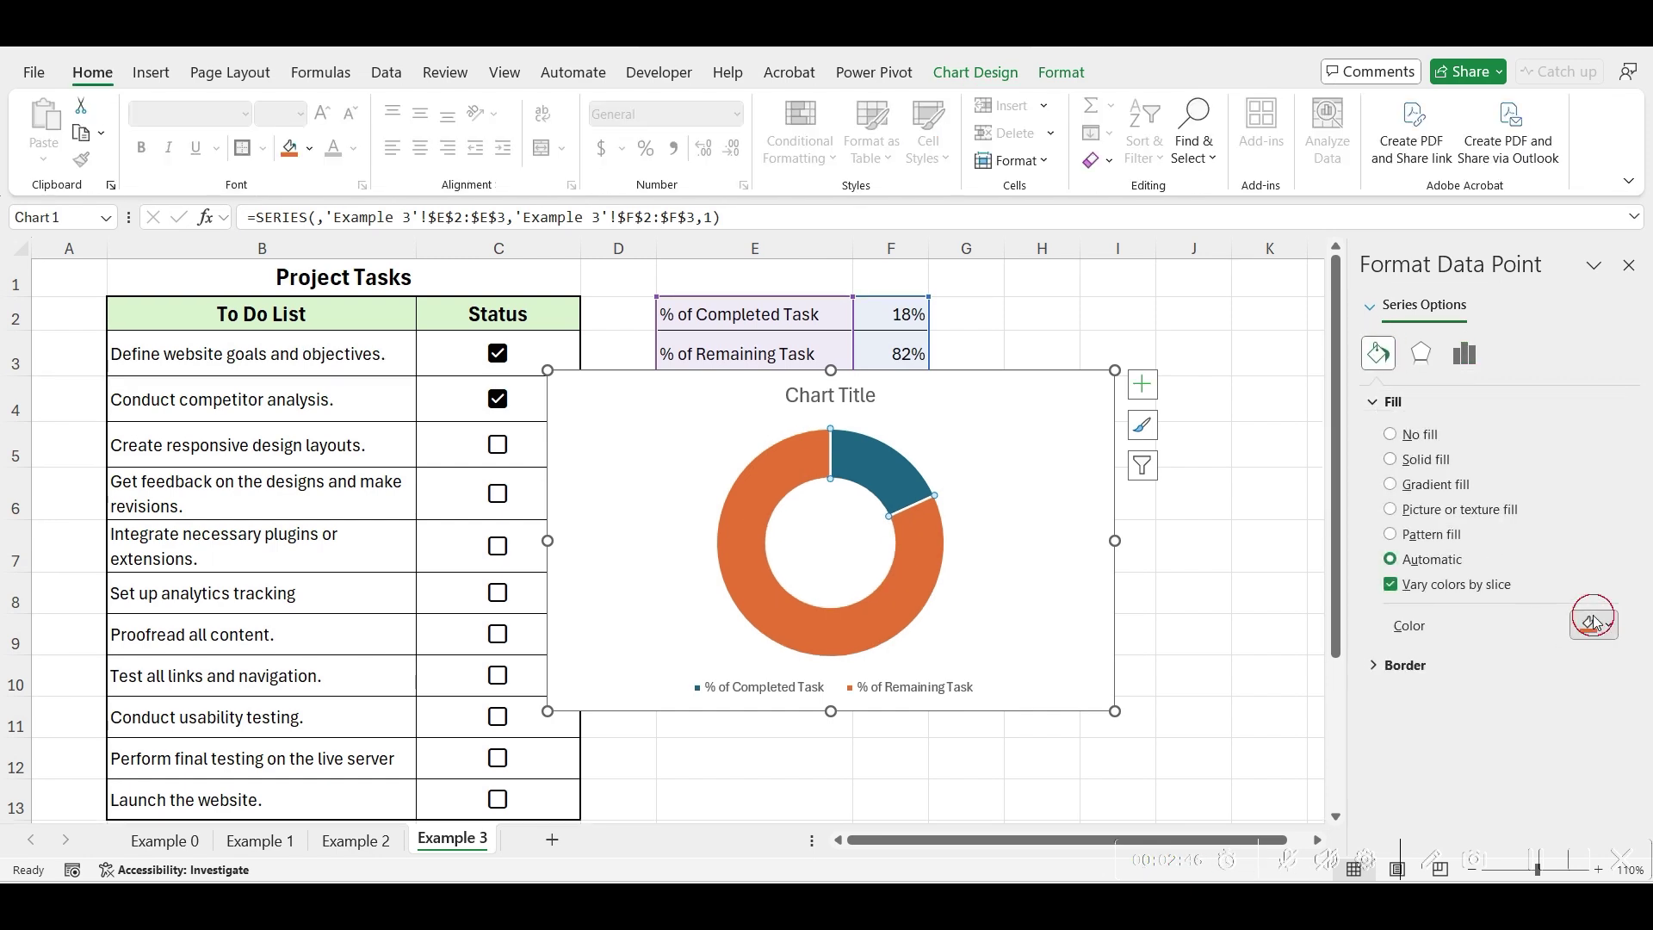
left_click(1588, 467)
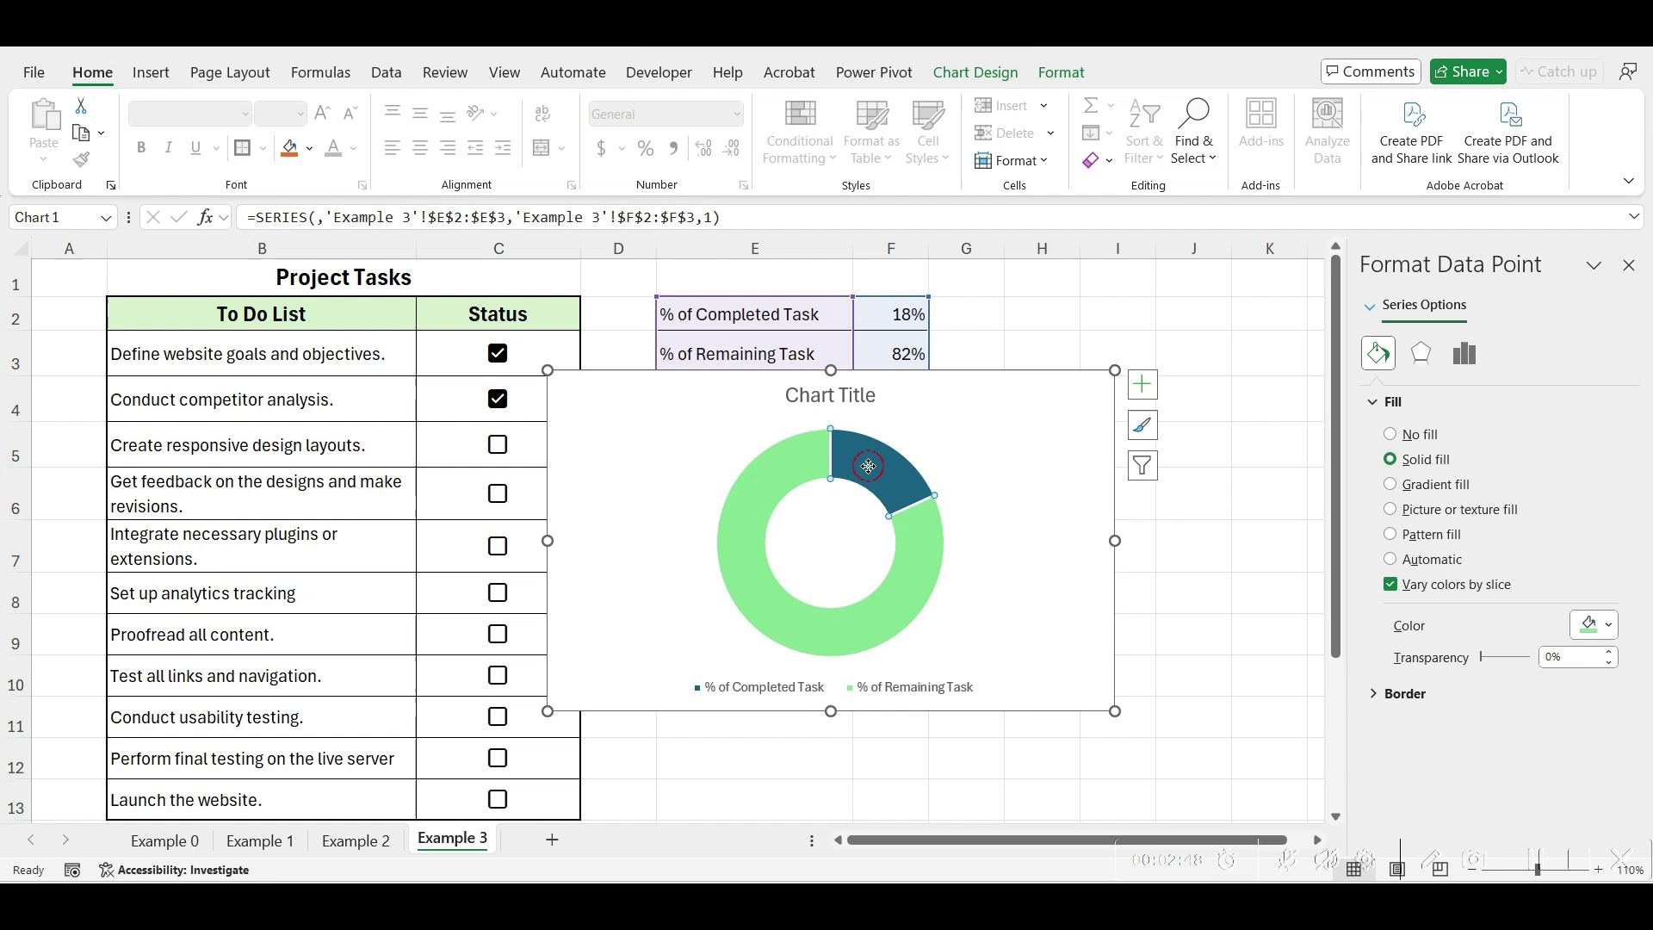
left_click(1594, 626)
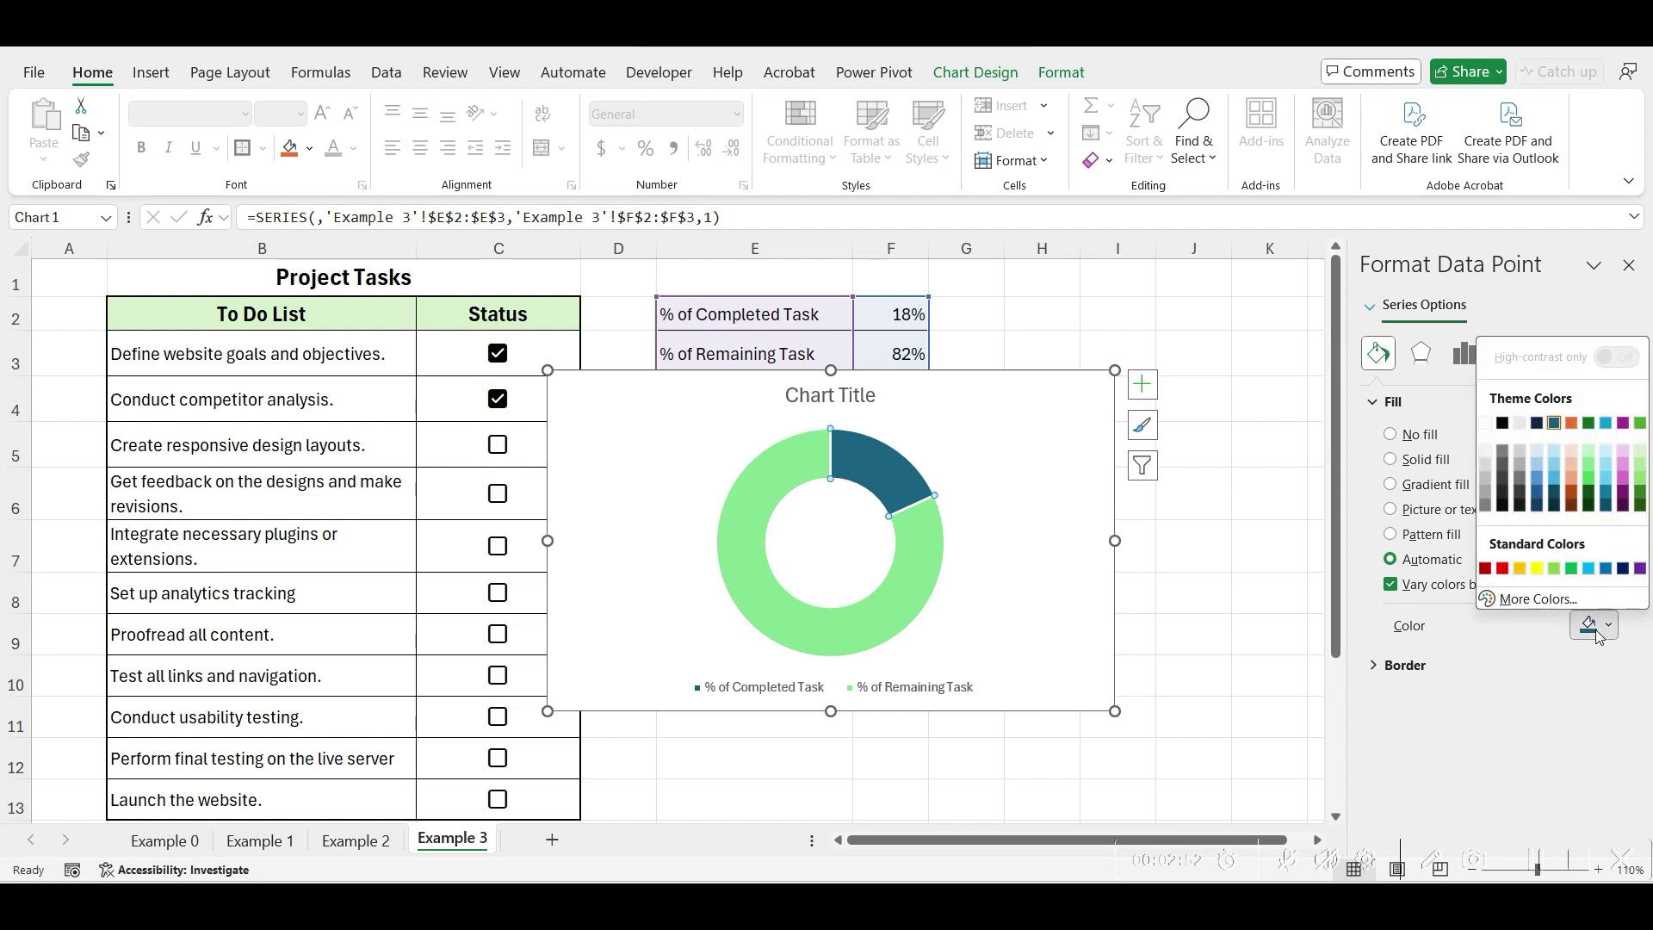
left_click(1598, 493)
left_click(1237, 599)
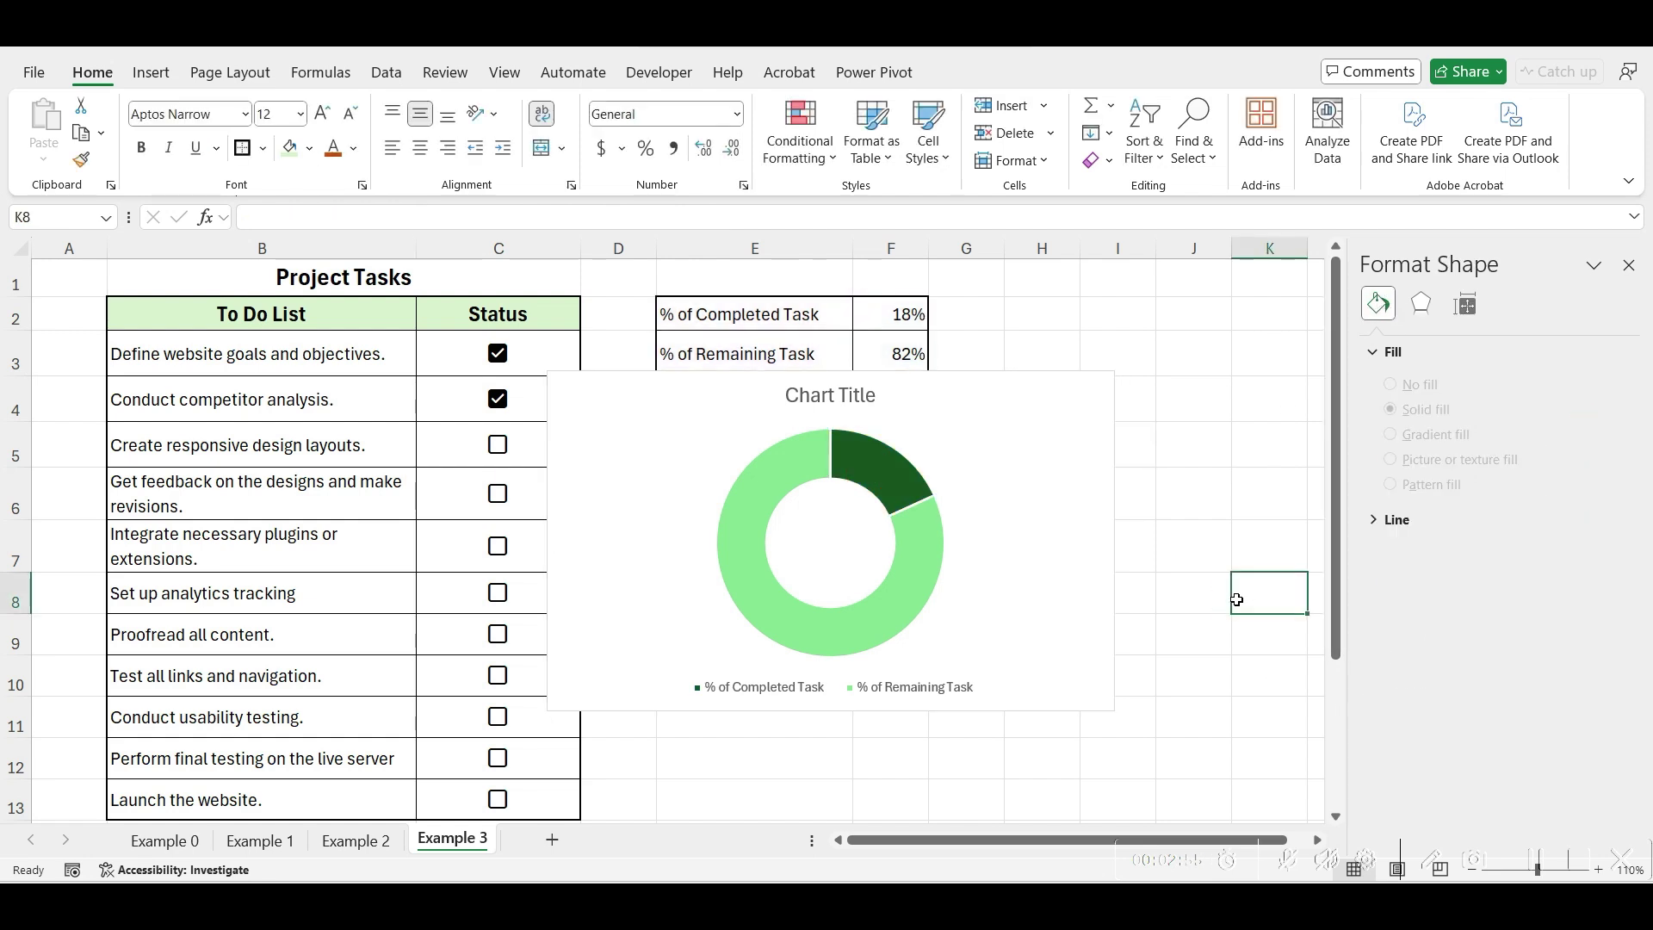
left_click(1631, 267)
Step: Replace the chart title with 'Progress Chart'
left_click(1055, 450)
double_click(1055, 449)
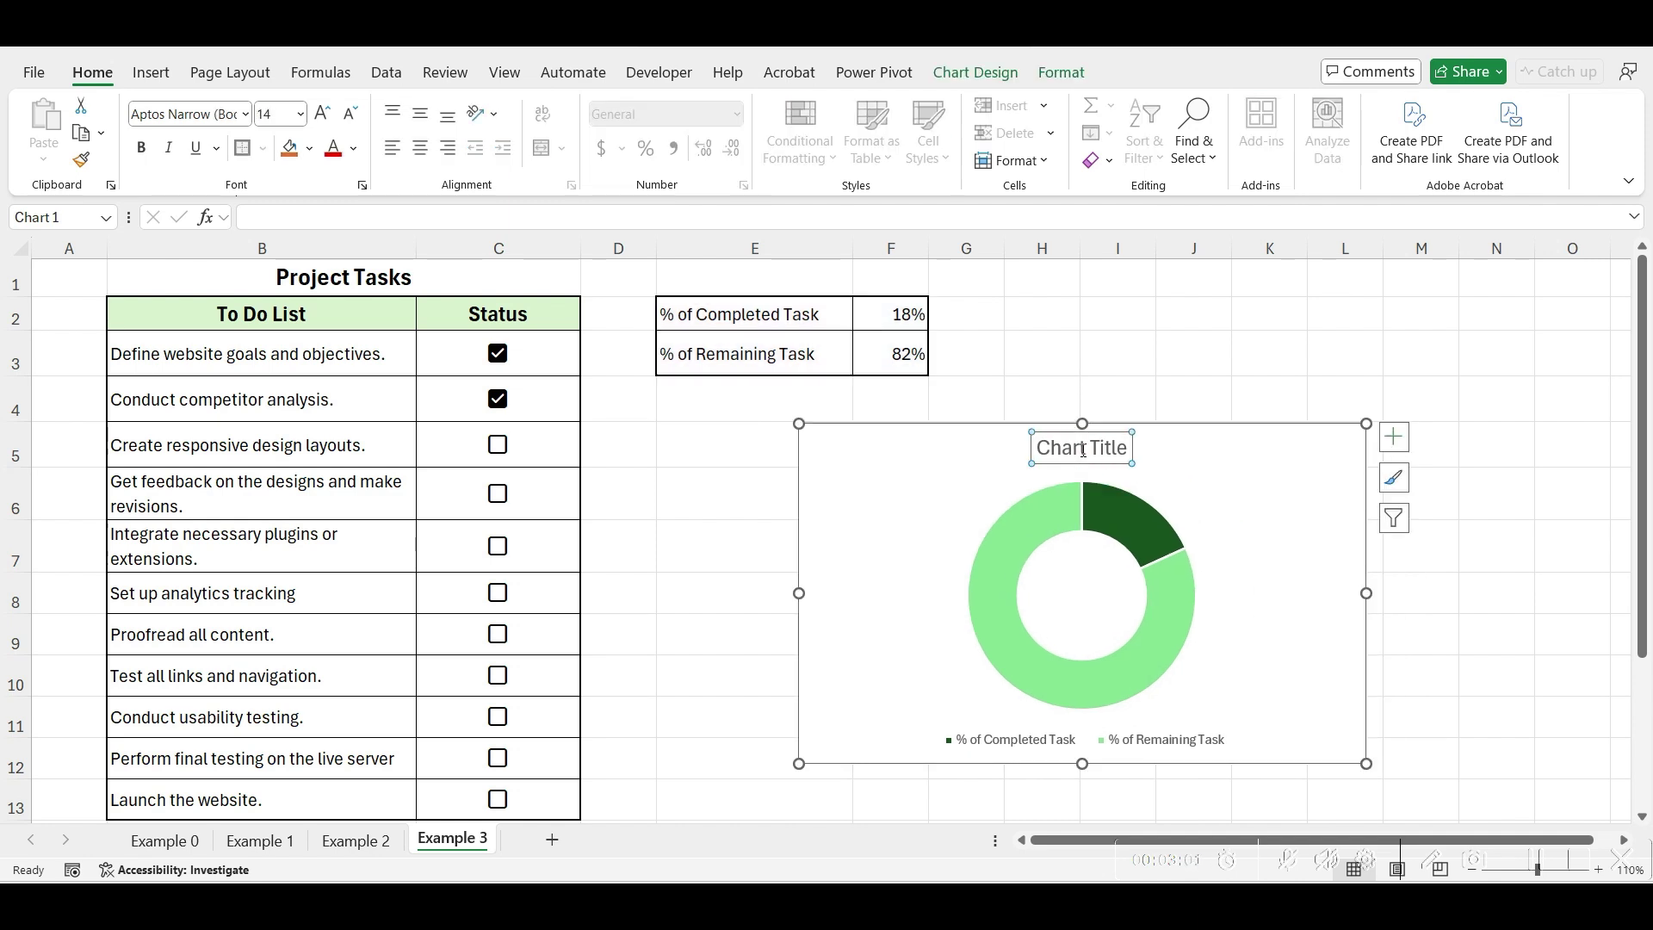
triple_click(1055, 452)
type("Progress Chart")
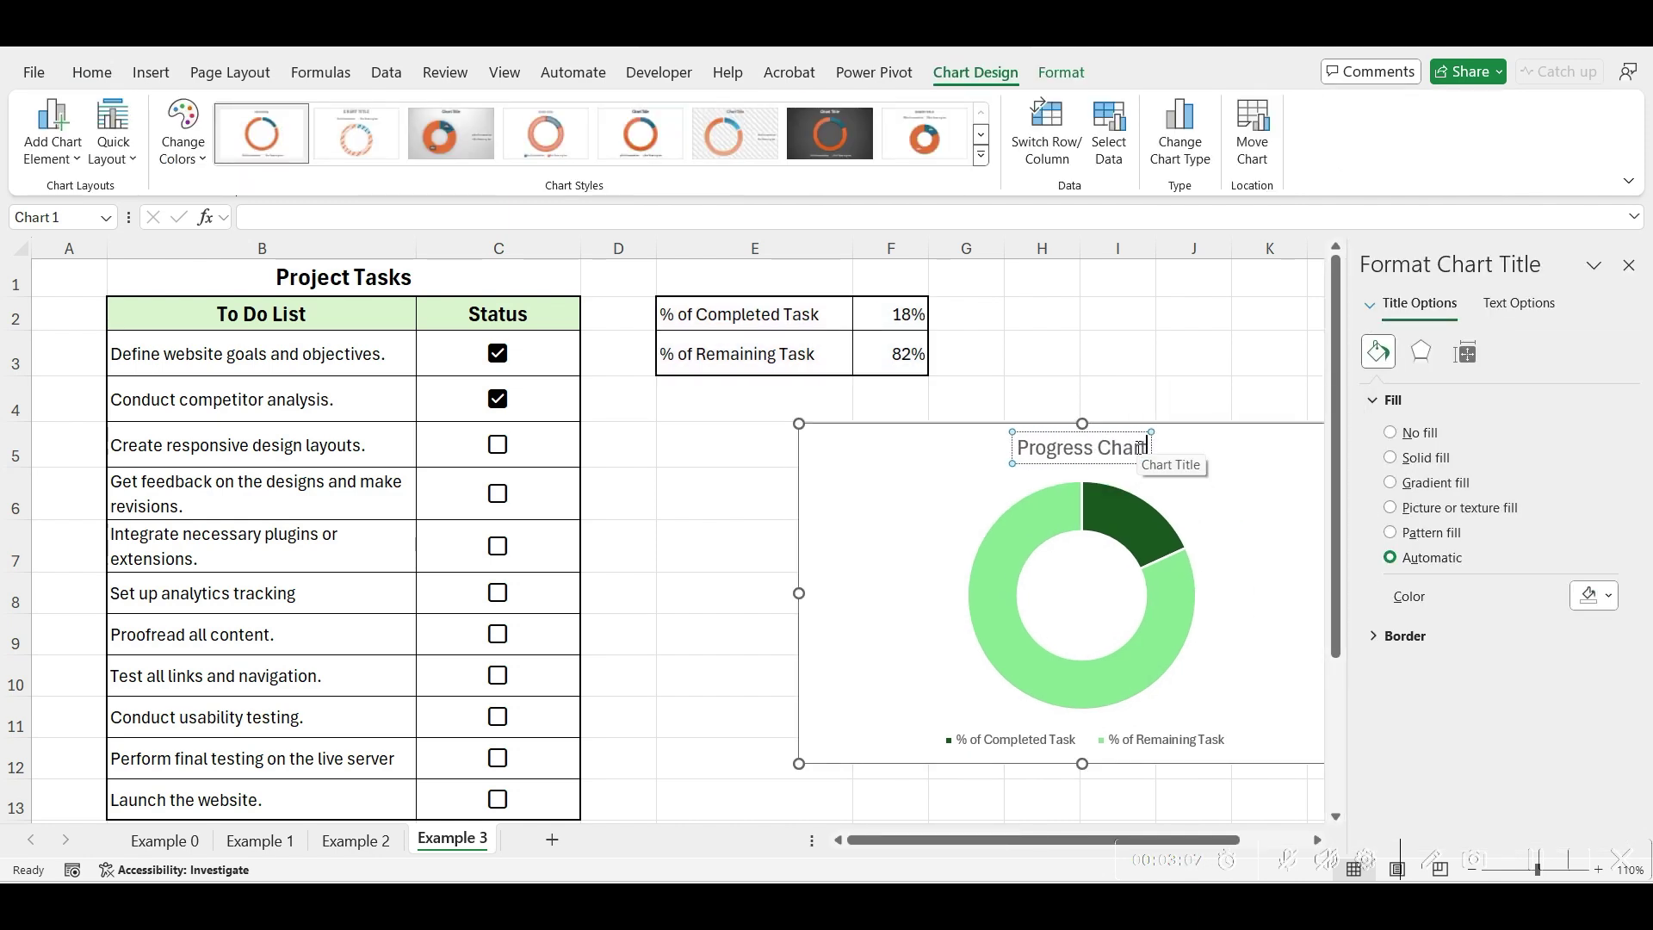
left_click(1093, 351)
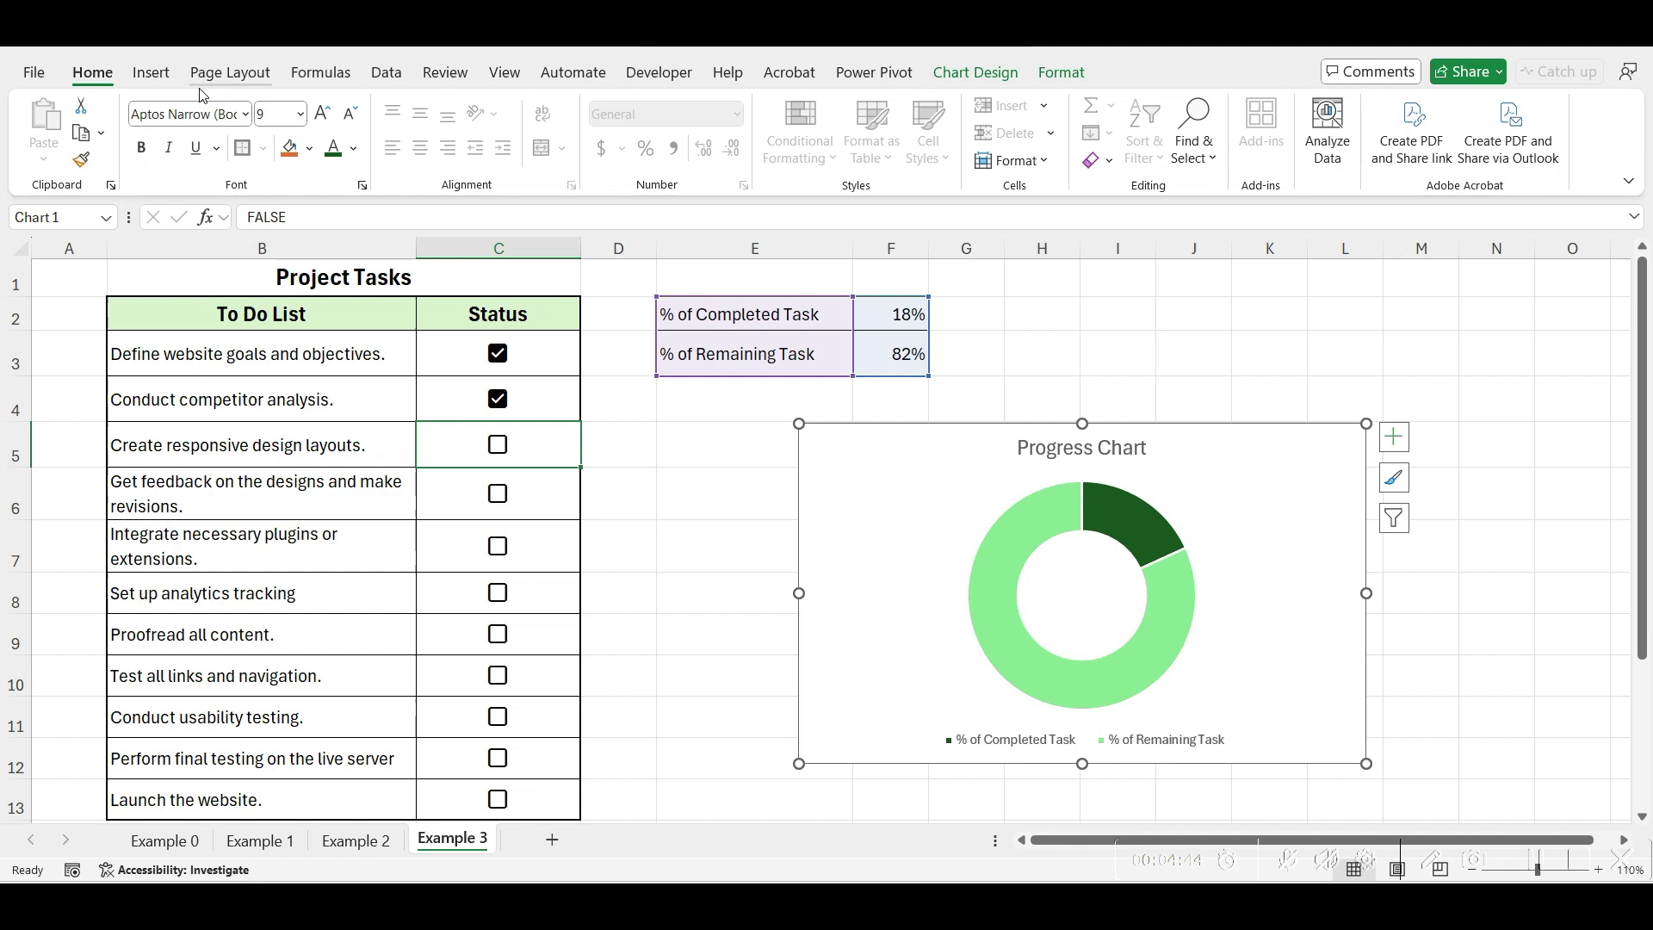
Step: Add a text box in the doughnut hole linked to cell F2 with =F2
left_click(159, 78)
left_click(1333, 129)
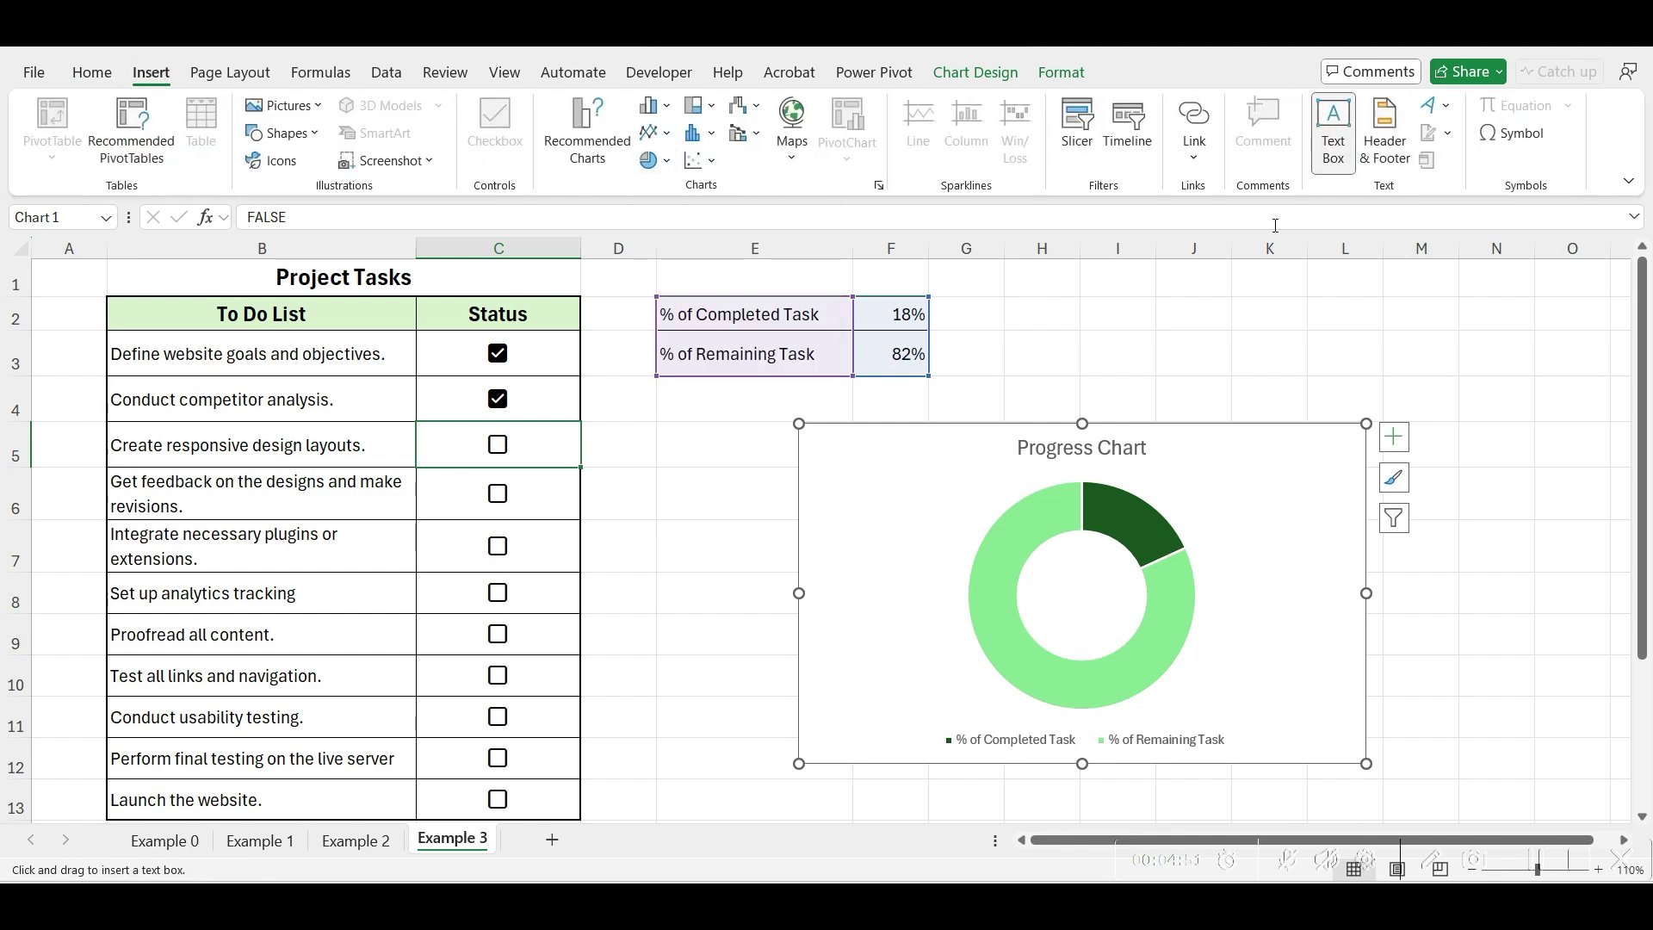
left_click(1059, 579)
left_click(505, 217)
type("=")
left_click(889, 315)
key("Return")
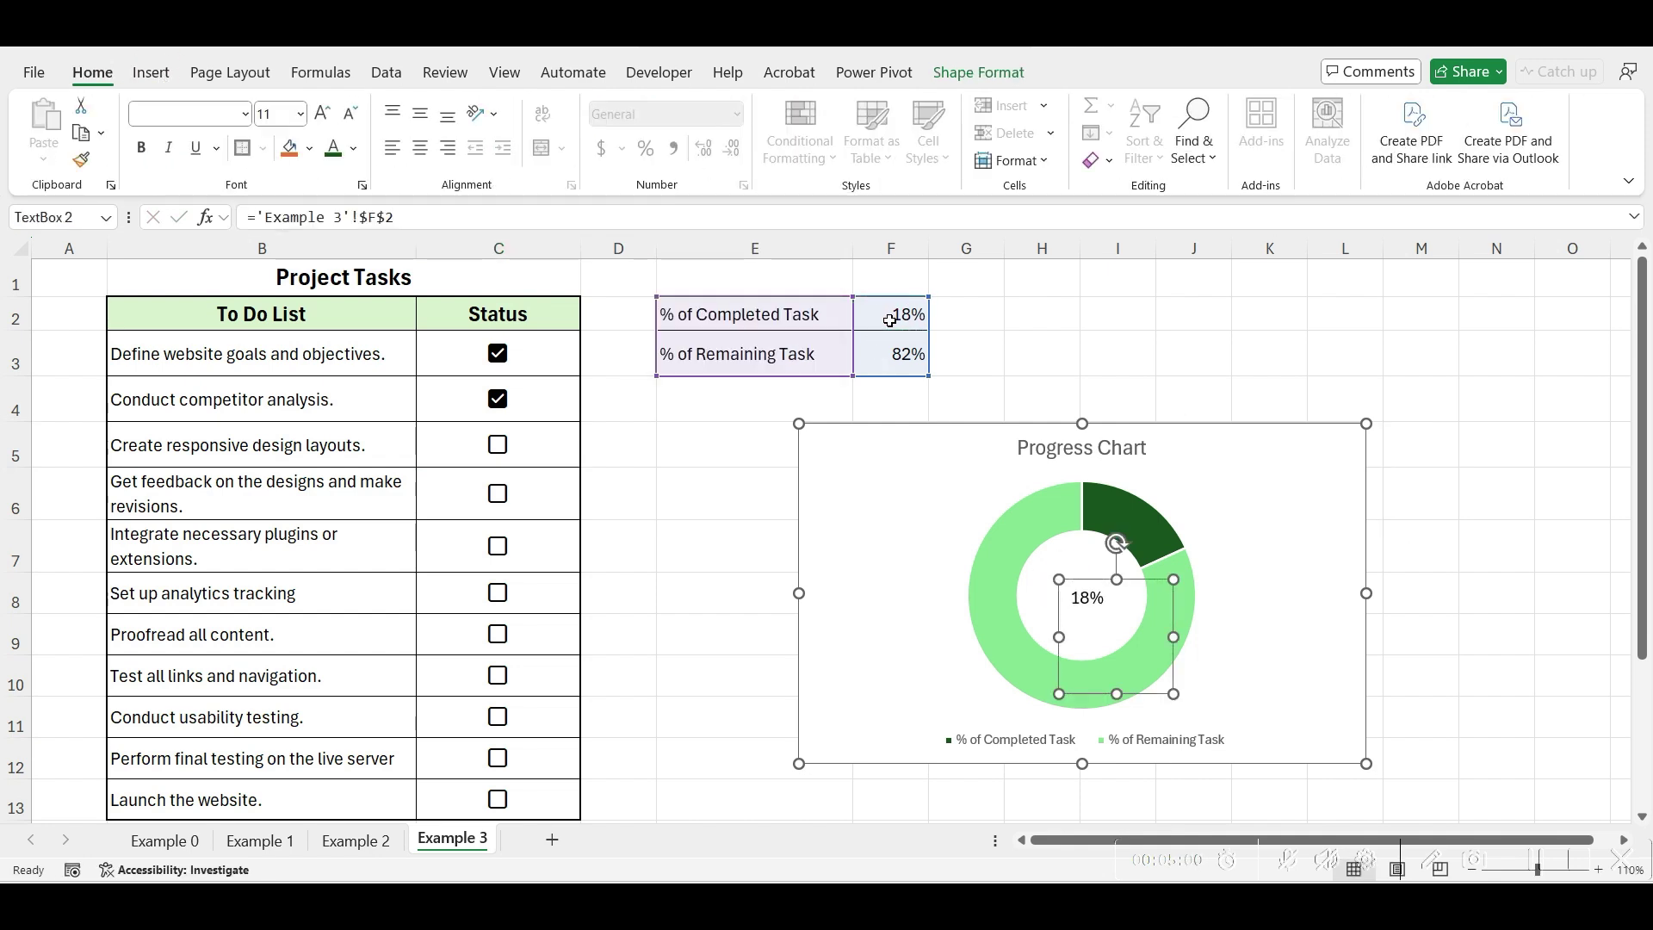
Step: Format the centre percentage label bold, larger and dark green
left_click(143, 148)
left_click(322, 113)
left_click(323, 113)
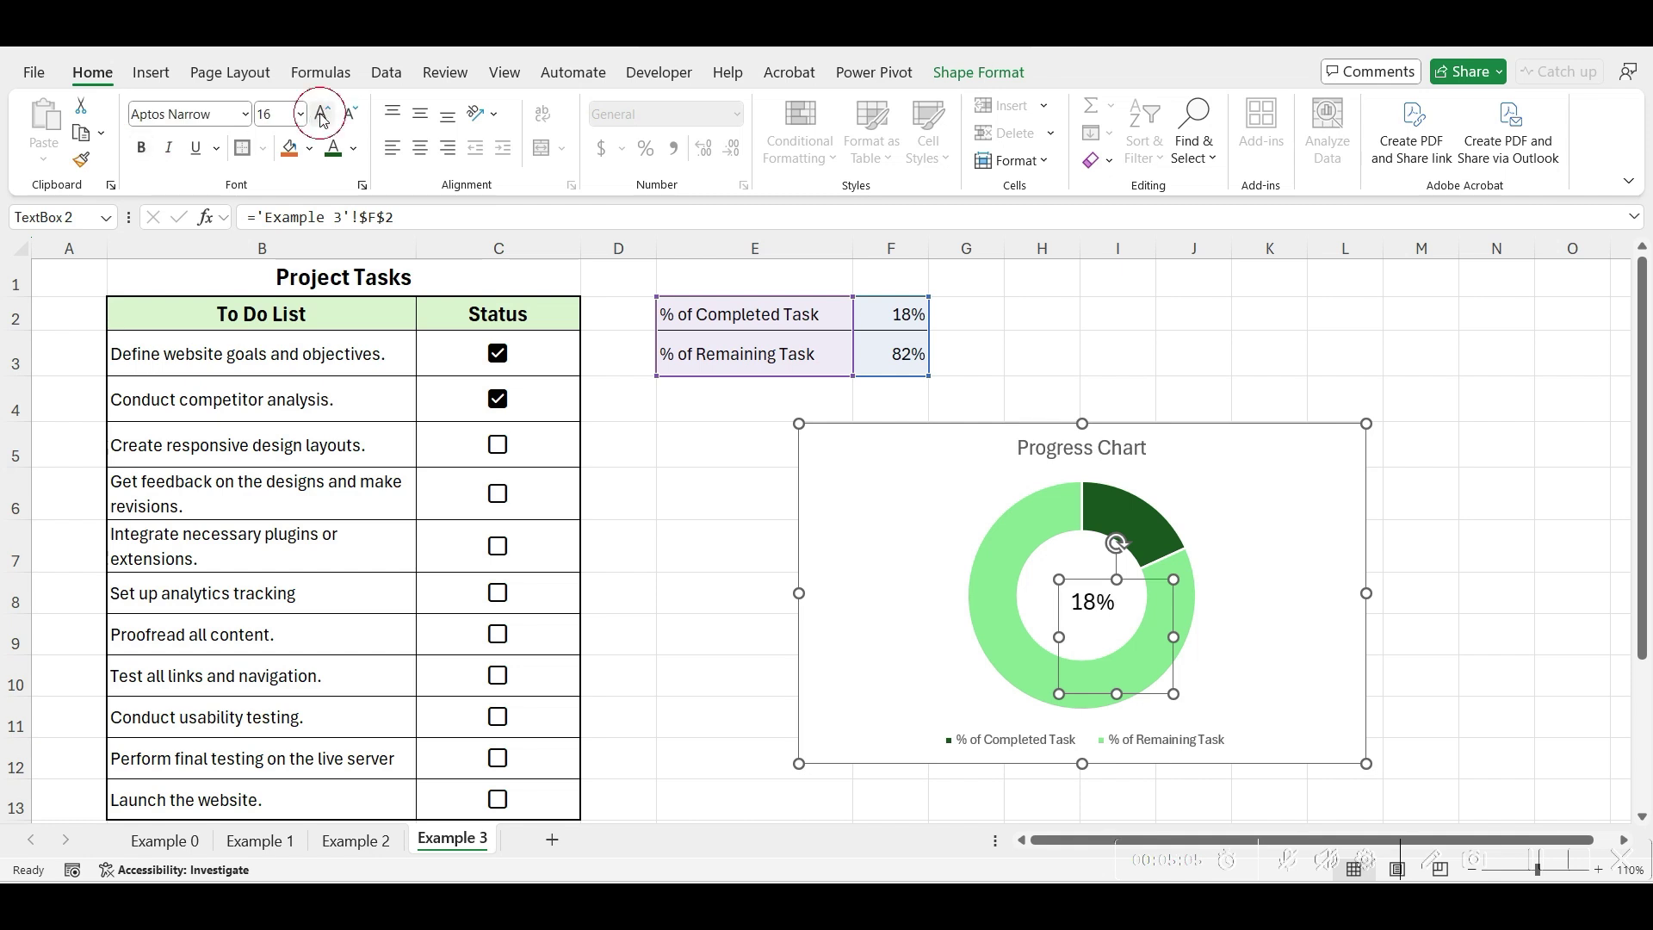
left_click(323, 112)
left_click(323, 113)
left_click(323, 113)
left_click(325, 148)
left_click(620, 547)
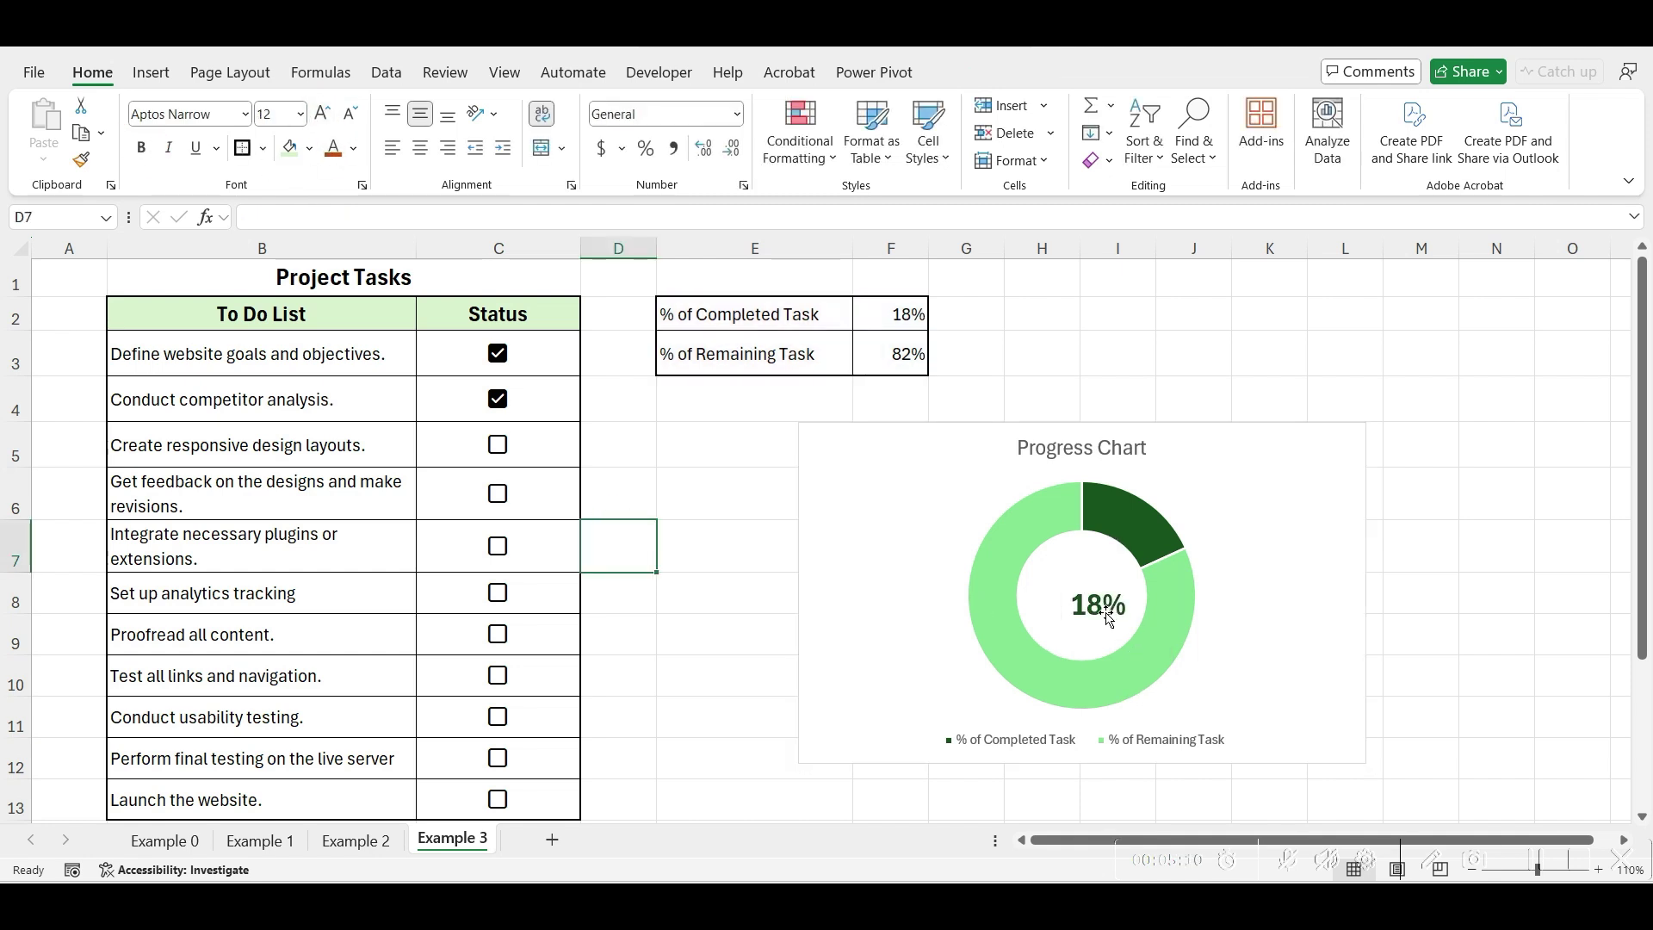
Step: Centre the label, then tick tasks C5–C9, Create responsive design layouts through Proofread all content
left_click_drag(1098, 602, 1087, 594)
left_click(505, 459)
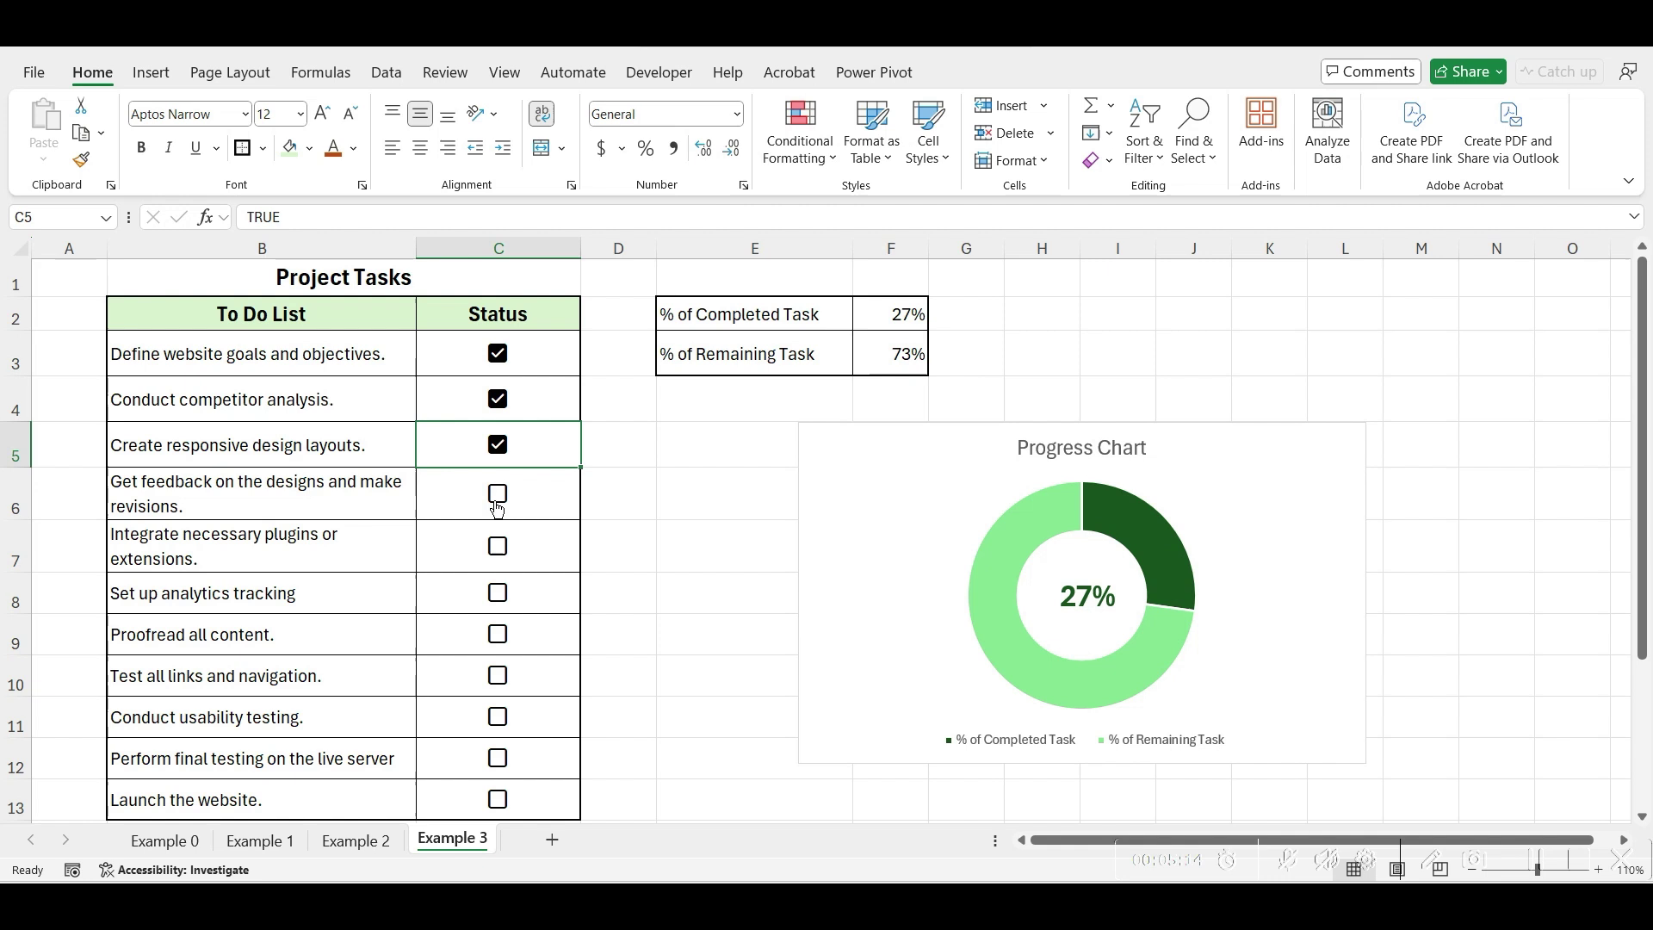
left_click(502, 499)
left_click(505, 559)
left_click(499, 596)
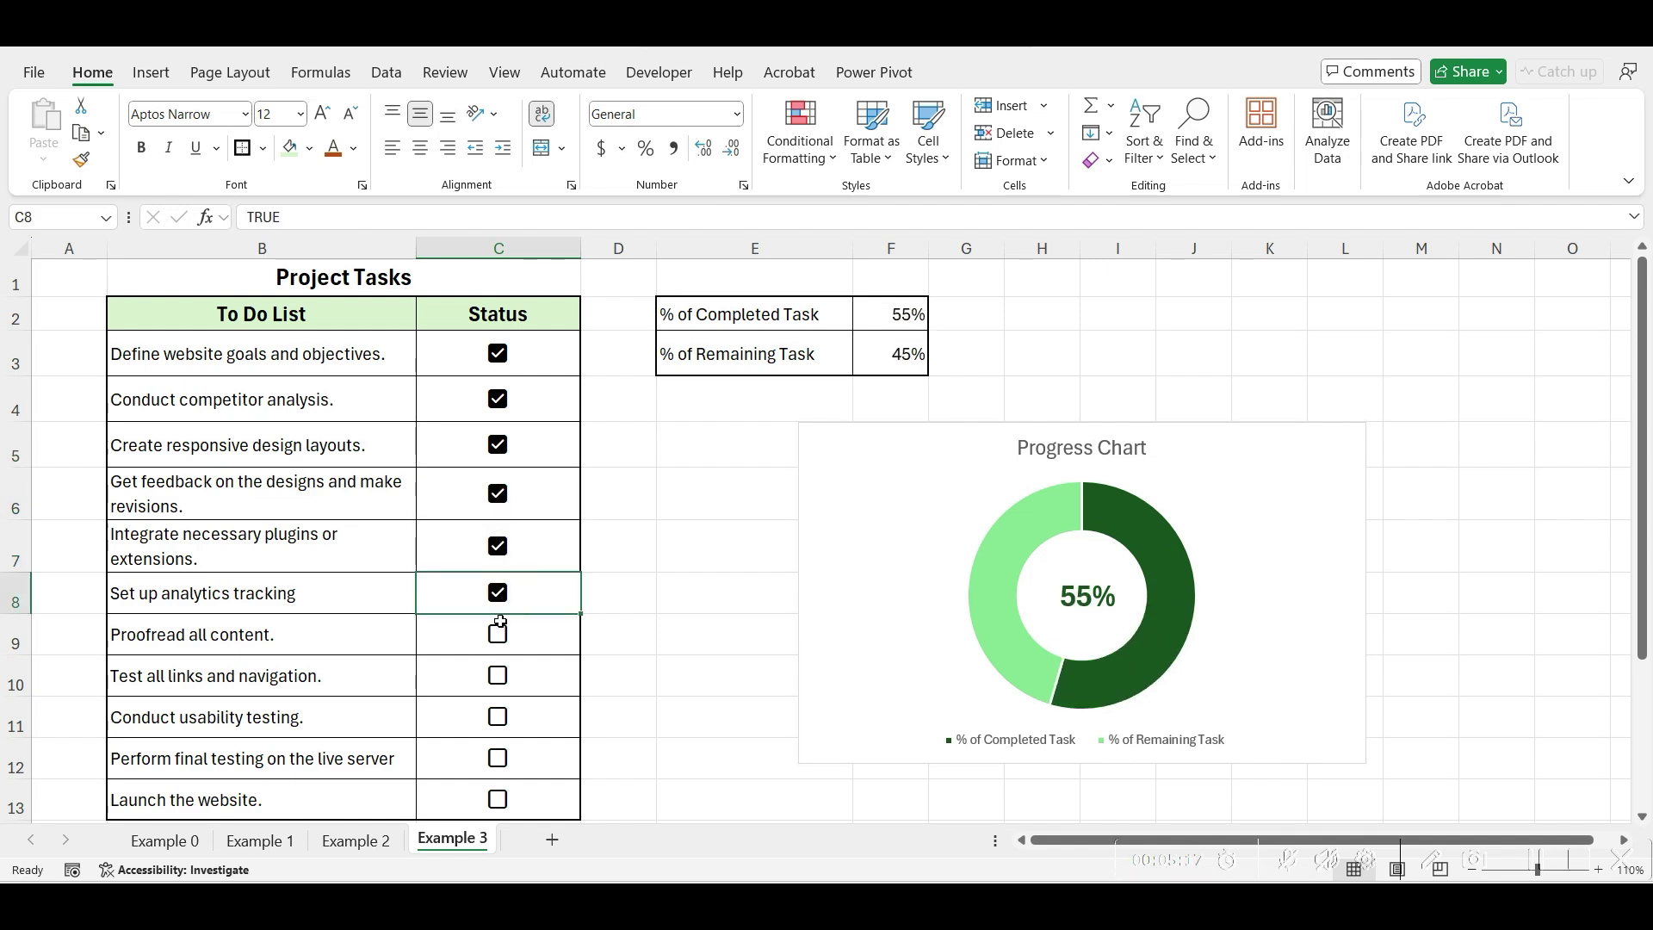
left_click(499, 637)
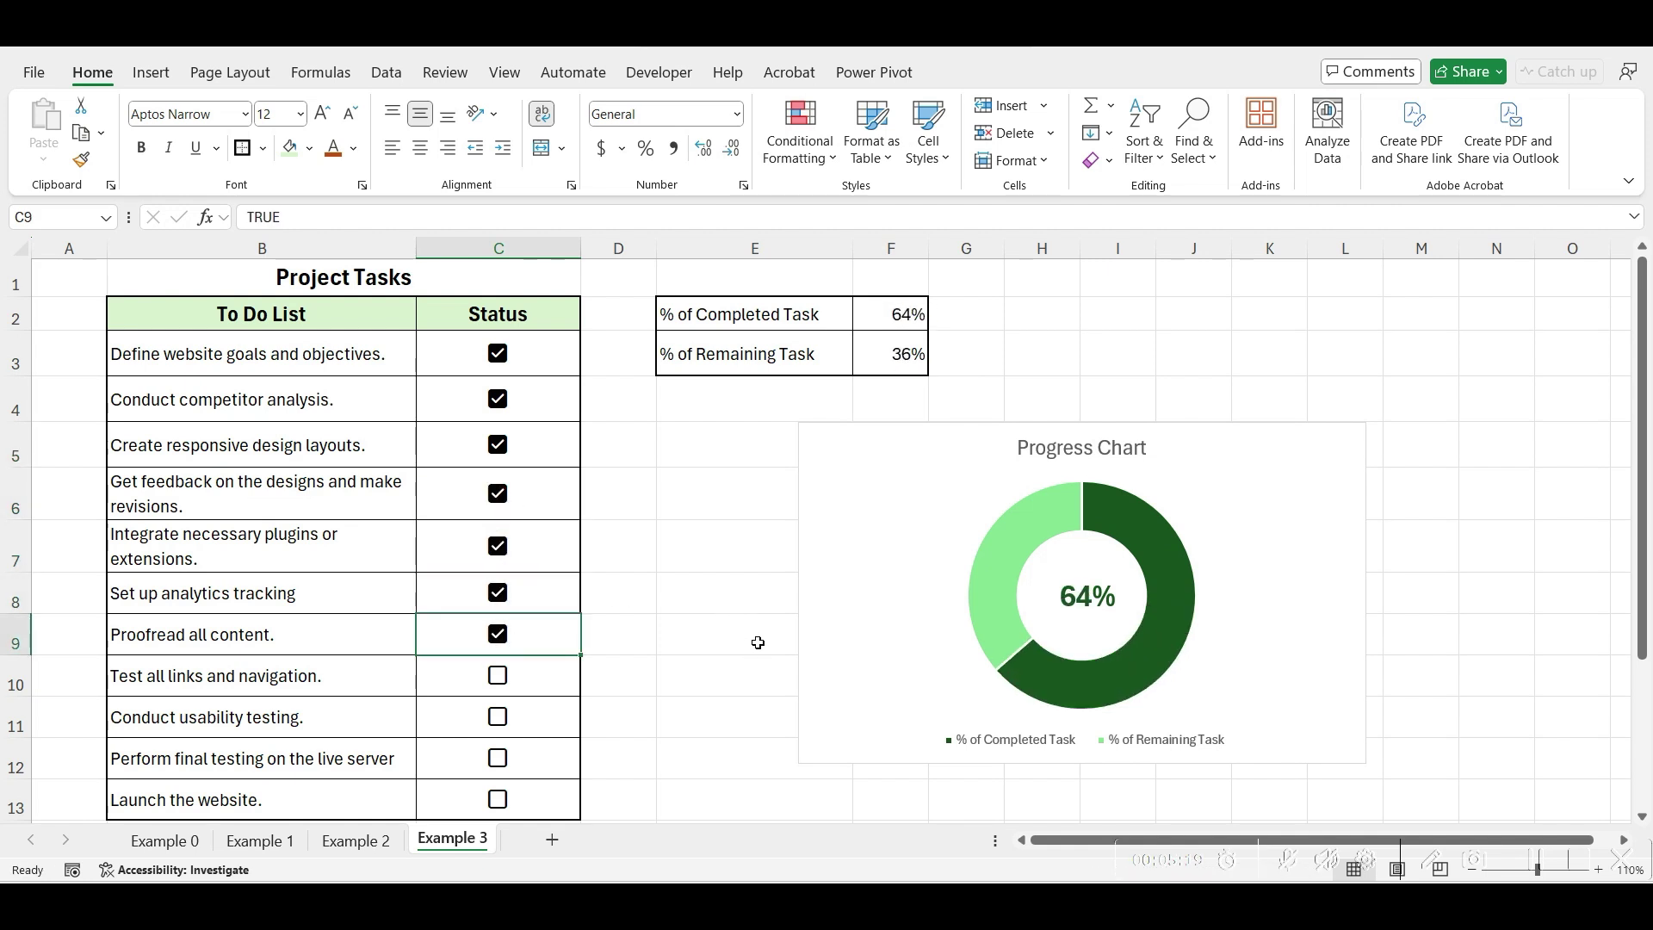